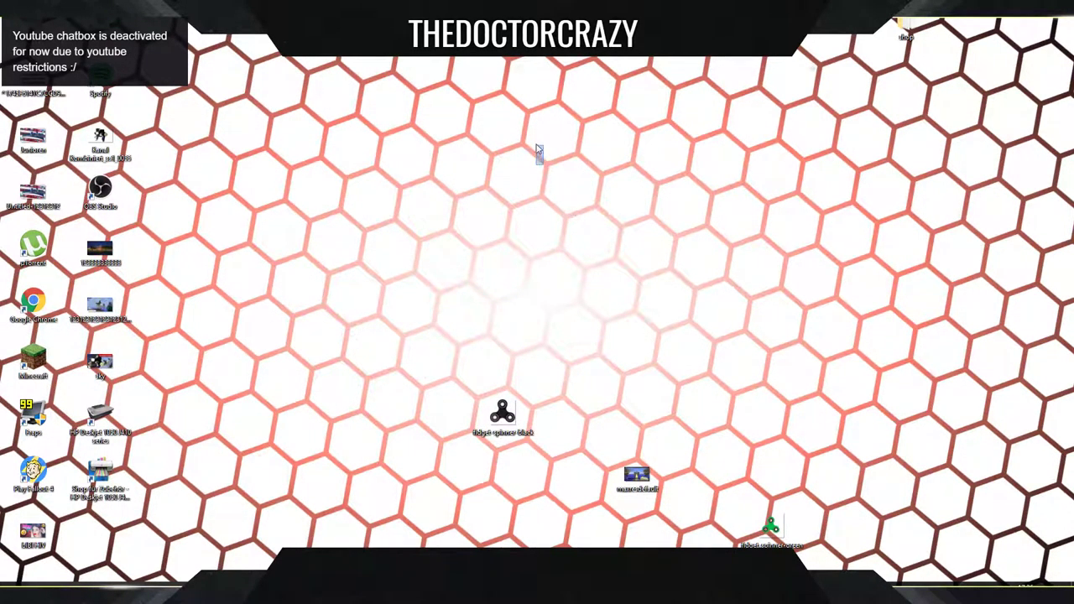
Switch to the YouTube live dashboard in Chrome and check the stream state, encoder setup and viewer count.
drag(538, 148, 510, 273)
click(503, 596)
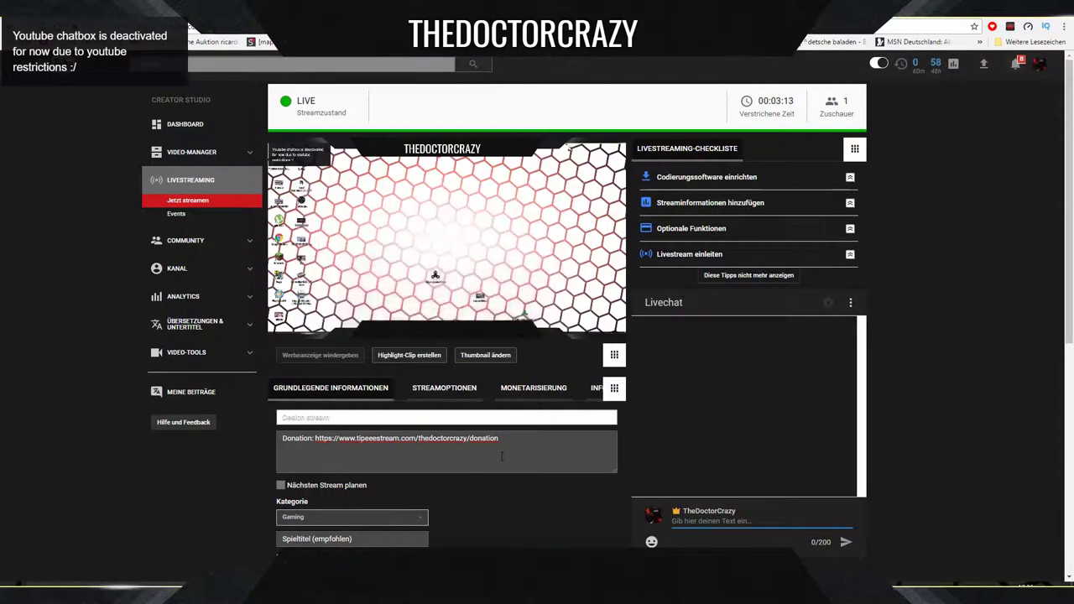
scroll(187, 307, down, 5)
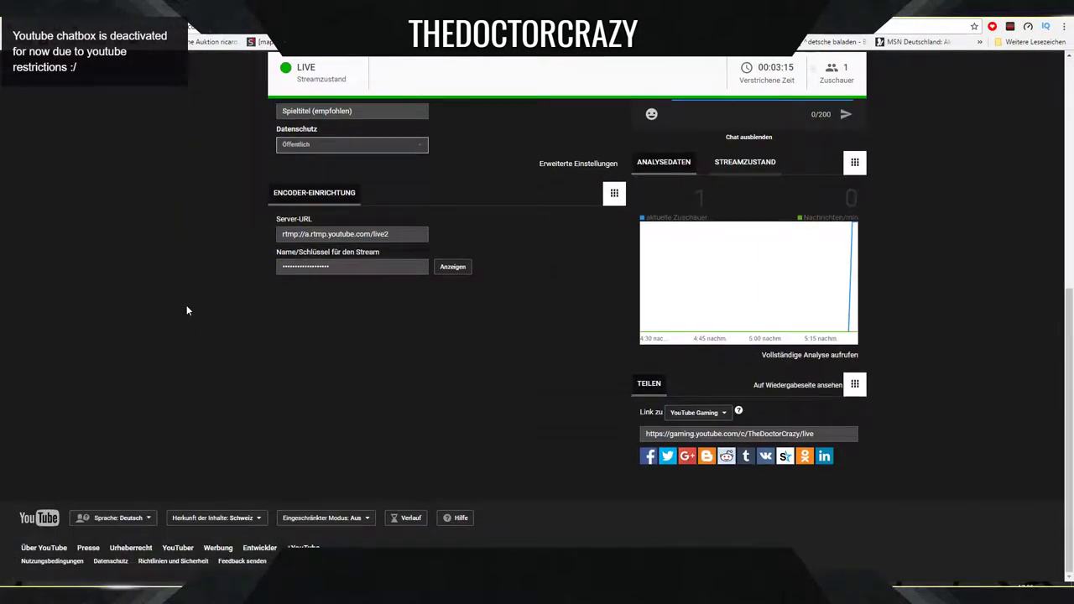
scroll(186, 311, up, 1)
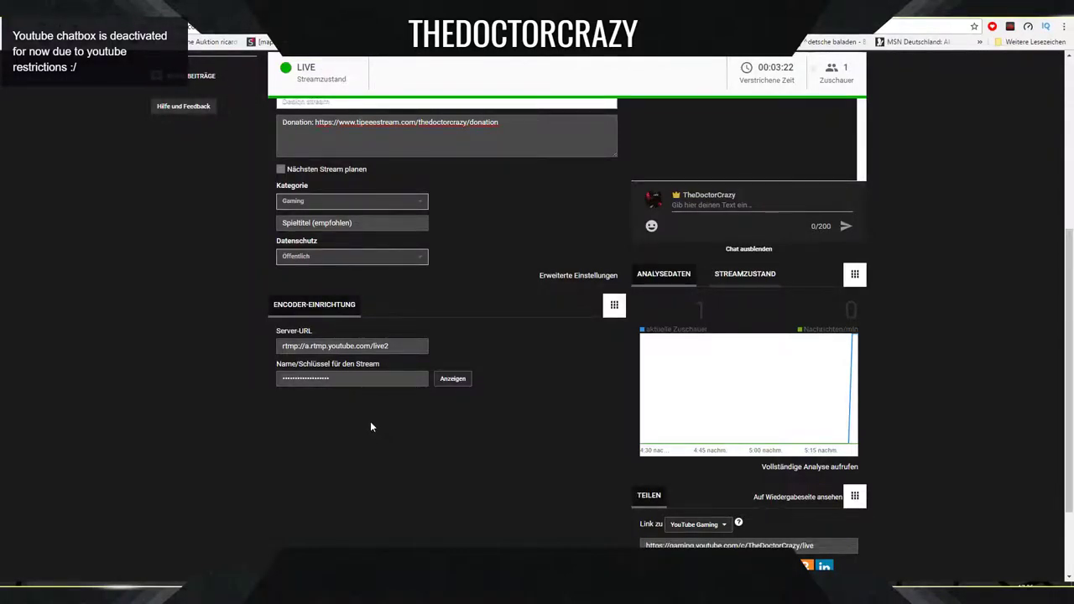
scroll(370, 427, up, 3)
double_click(844, 68)
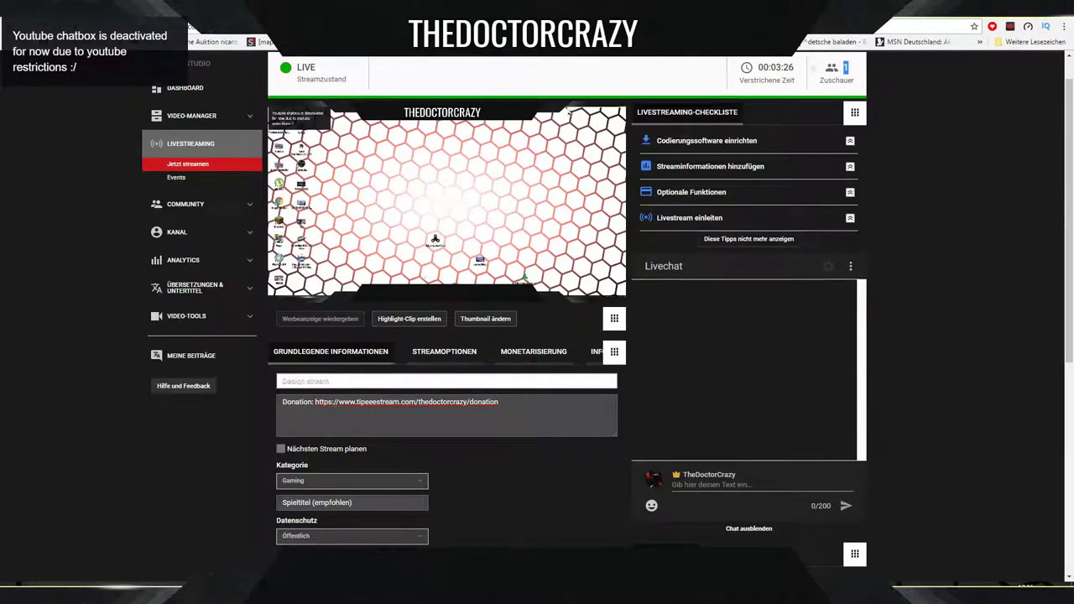
key(super+d)
key(alt+Tab)
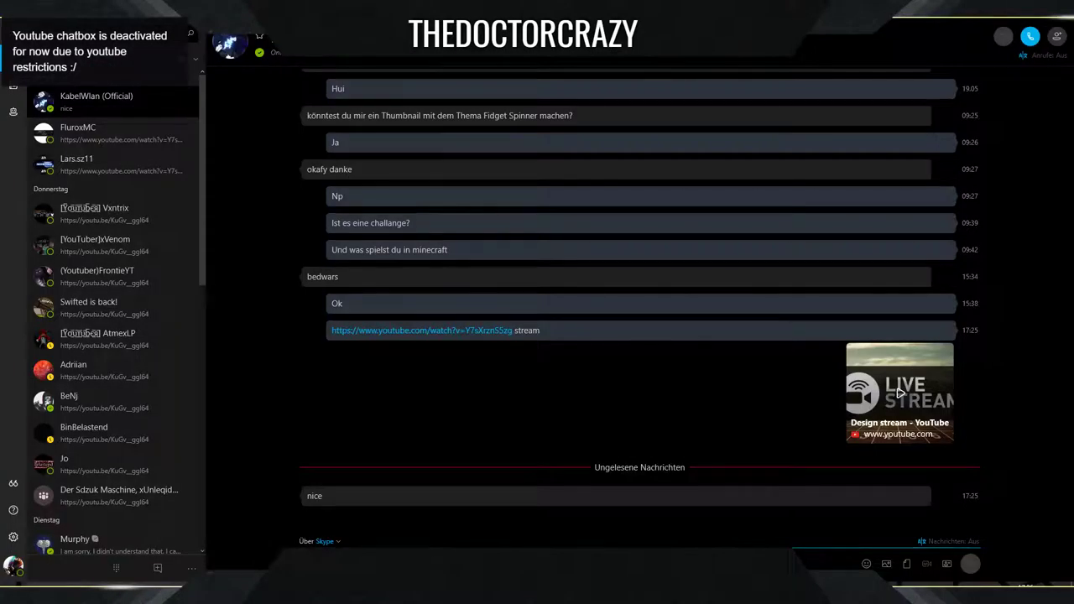
click(62, 340)
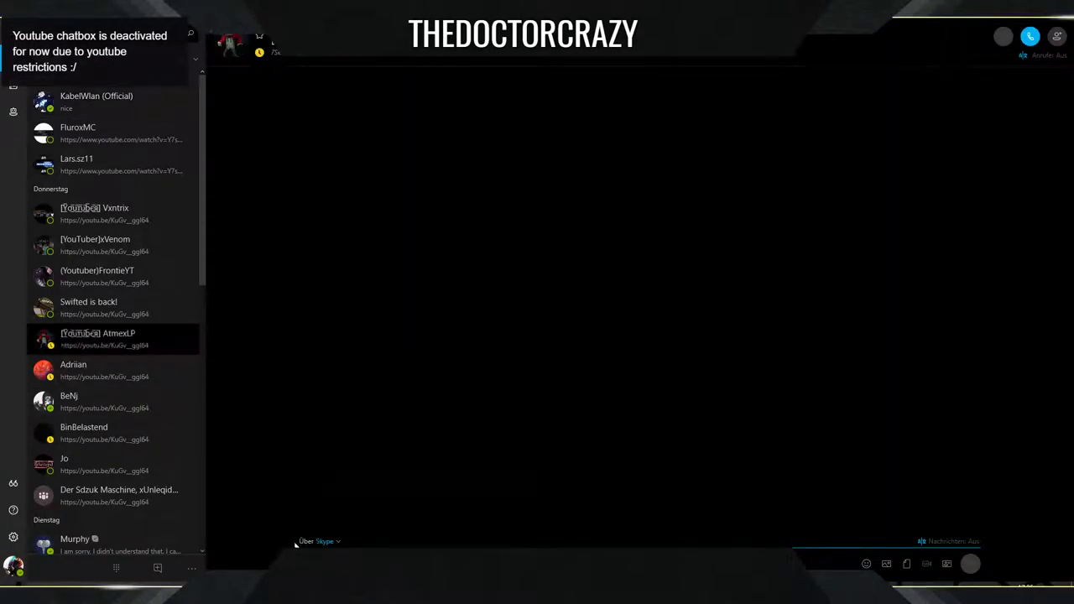
key(Return)
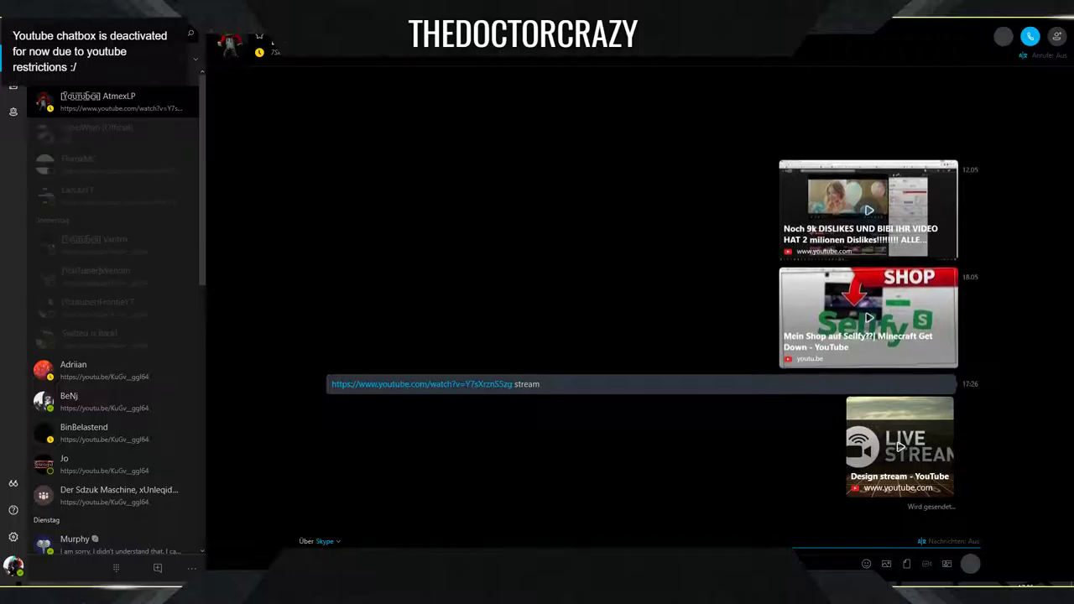
click(107, 400)
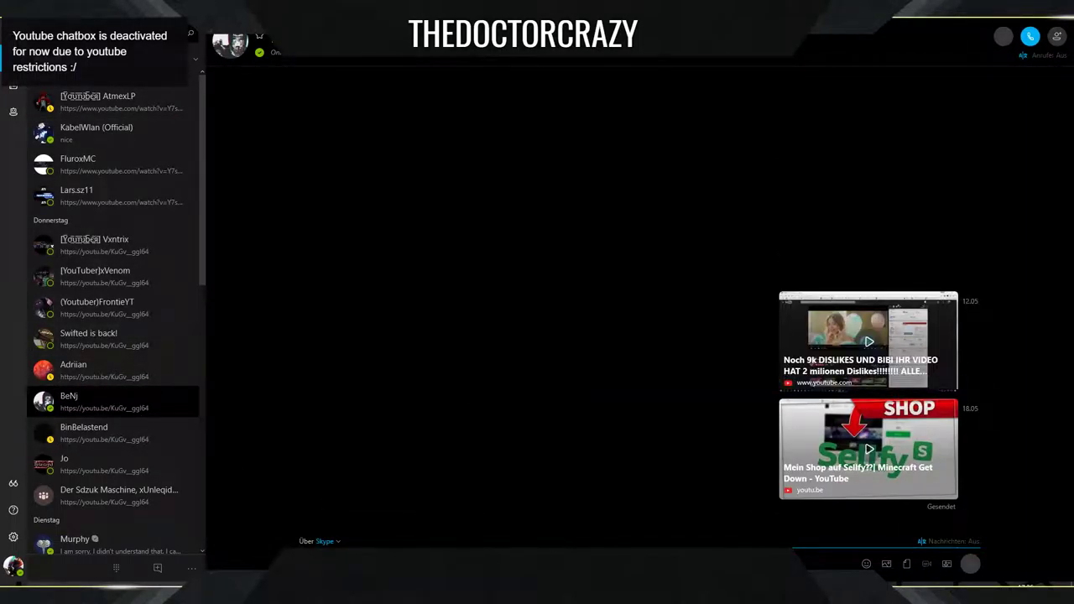
text(https://www.youtube.com/watch?v=Y7sXrznS5zg stream)
key(Return)
scroll(50, 413, down, 10)
scroll(64, 409, up, 10)
Delete the two fidget spinner images and the maxresdefault image from the desktop.
click(103, 591)
drag(235, 62, 928, 579)
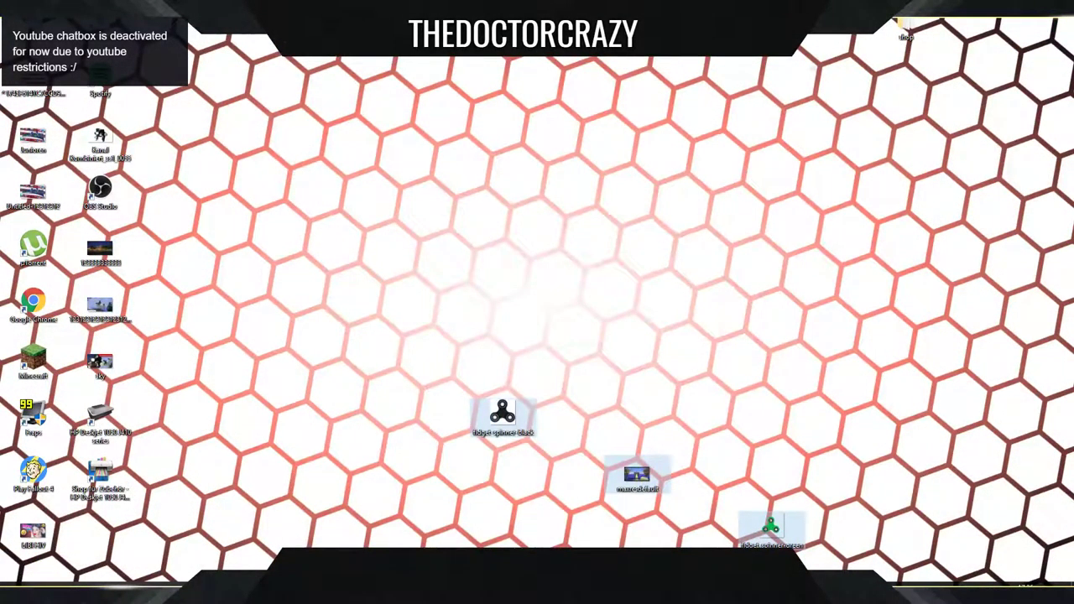
key(Delete)
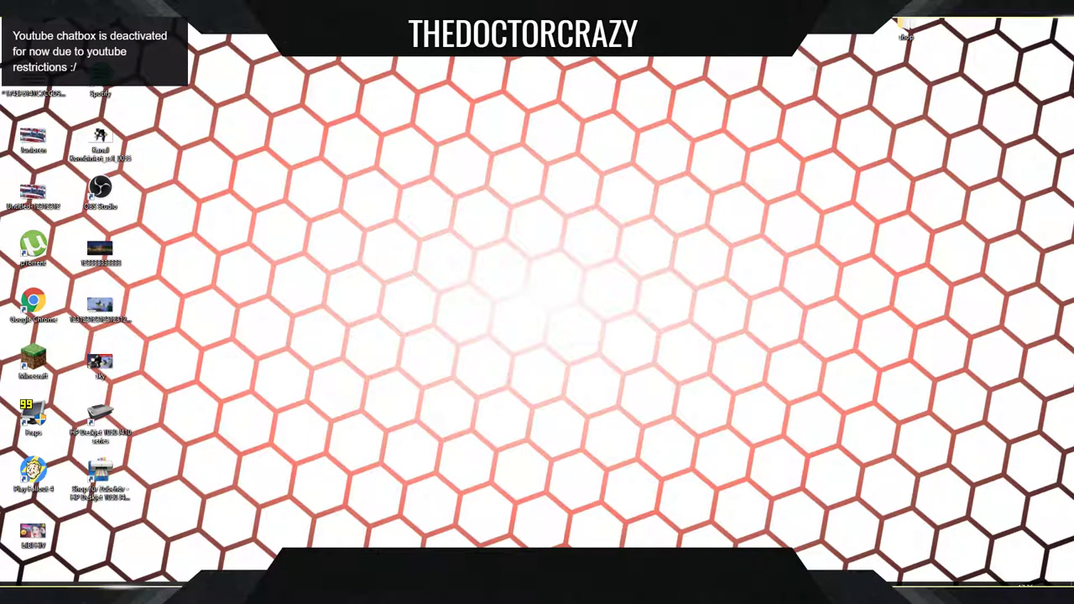
key(alt+Tab)
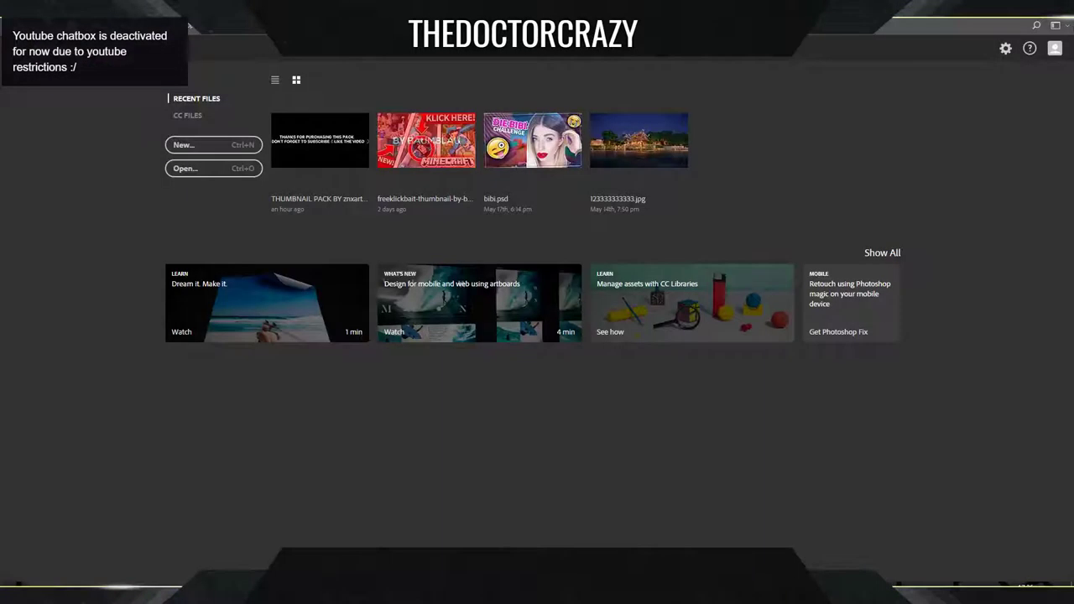
key(super+d)
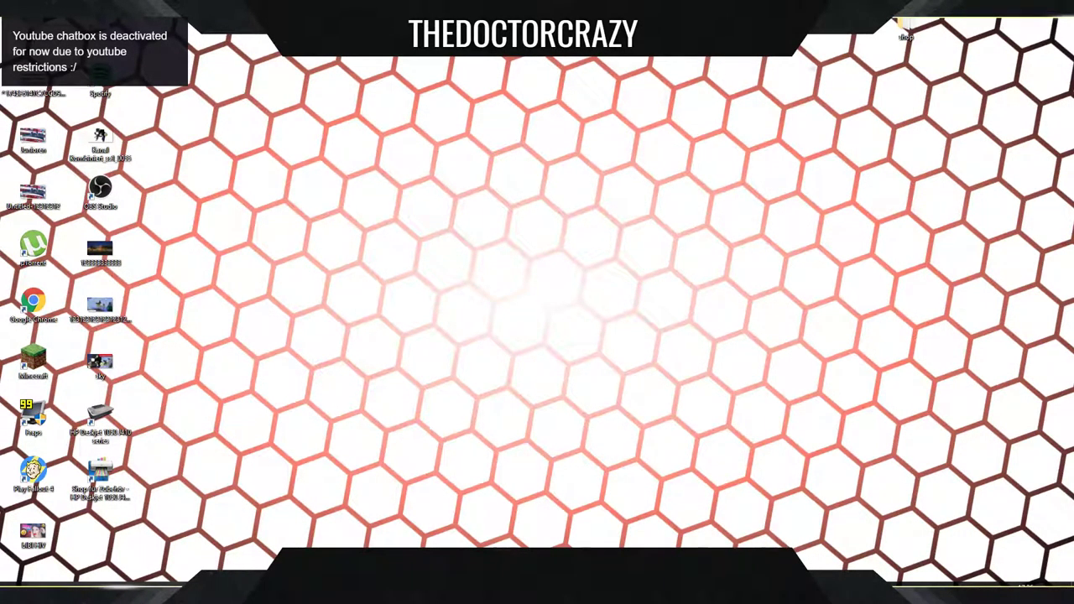
Switch to OBS Studio and set the streaming video bitrate to 2000 in the output settings.
key(alt+Tab)
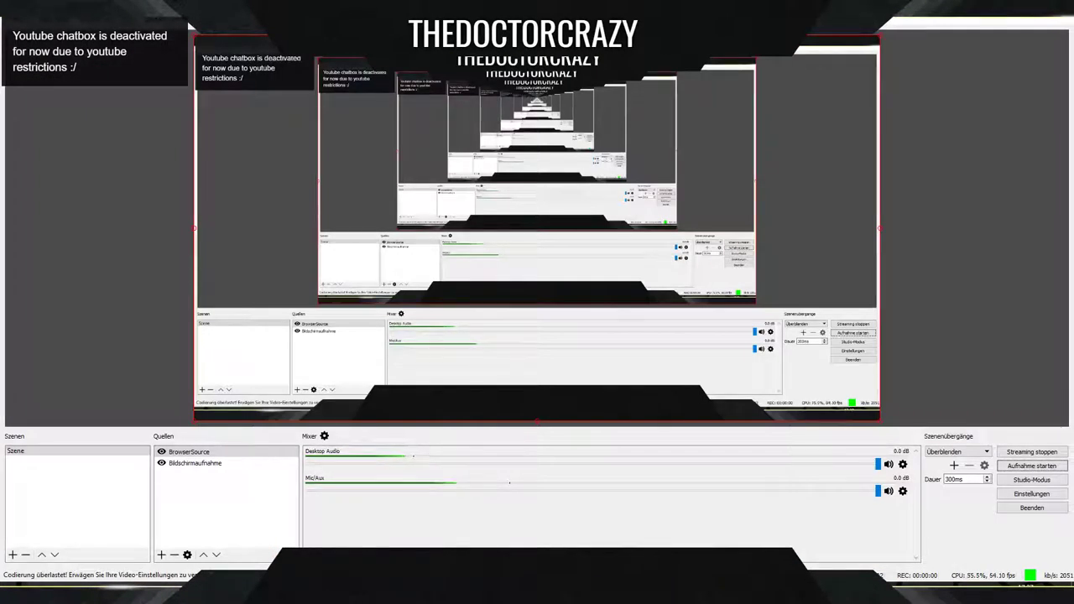
click(1038, 494)
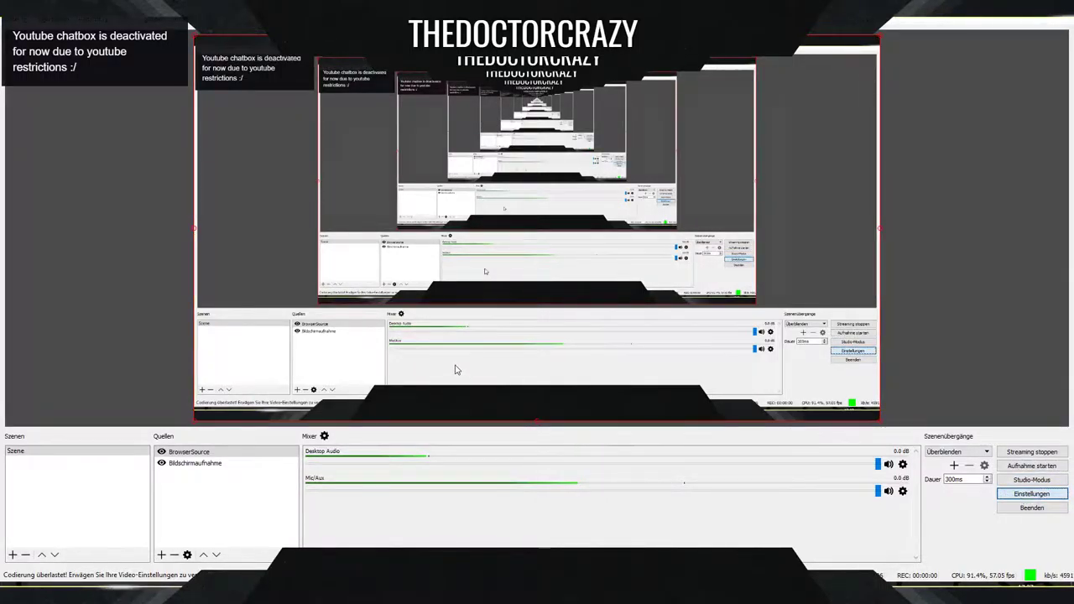
click(304, 139)
click(304, 163)
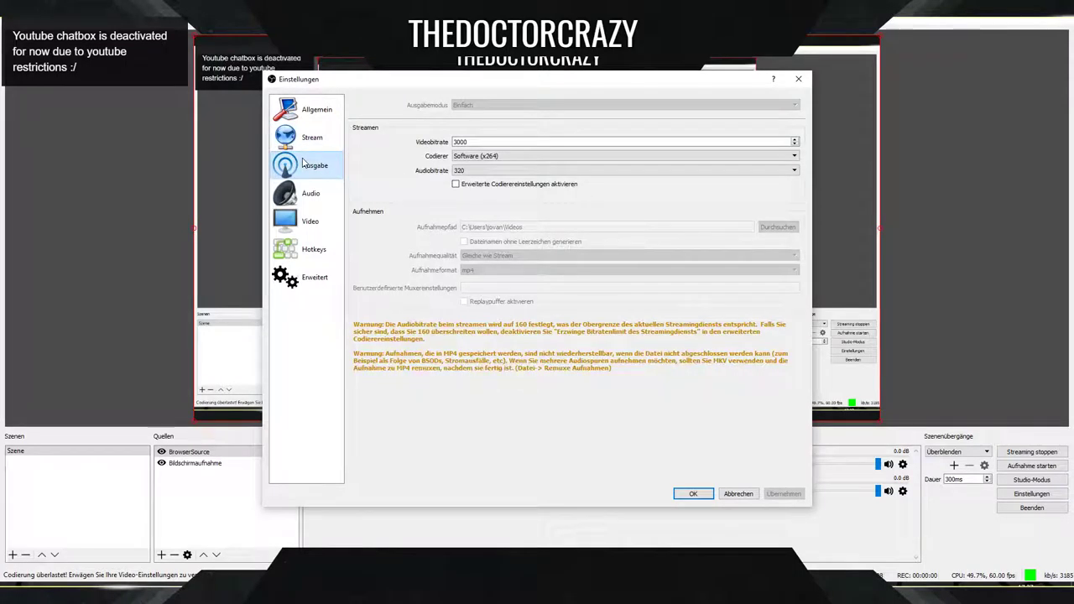
double_click(462, 141)
key(BackSpace)
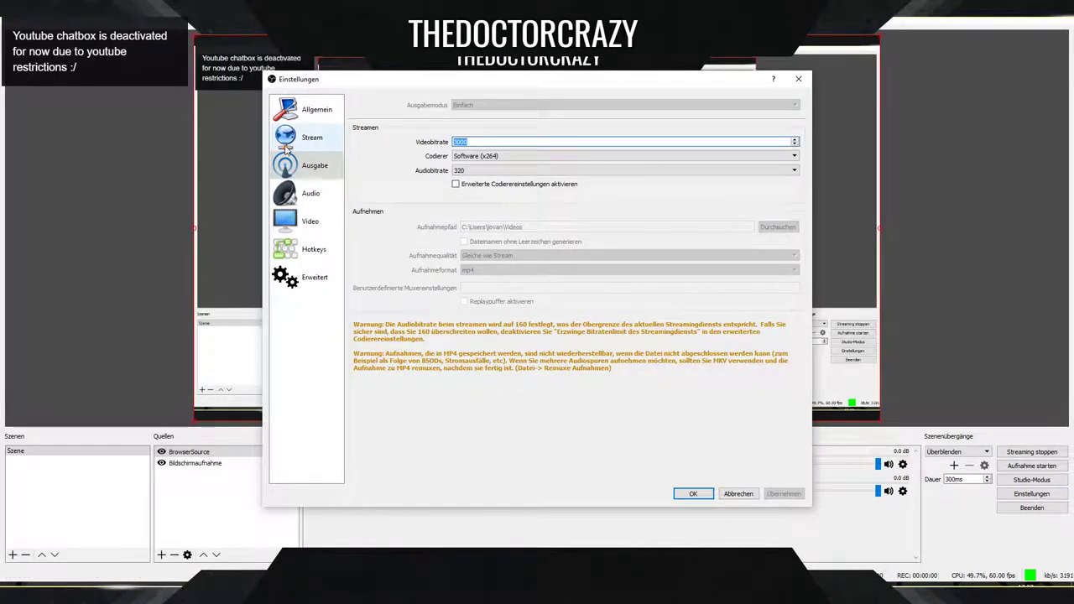
text(2000)
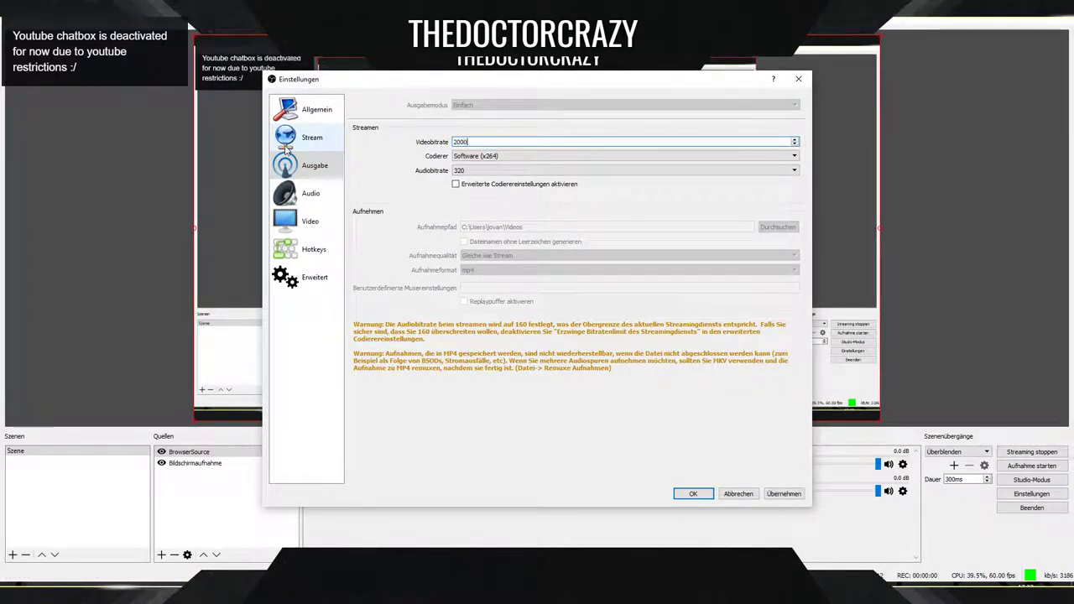
key(Return)
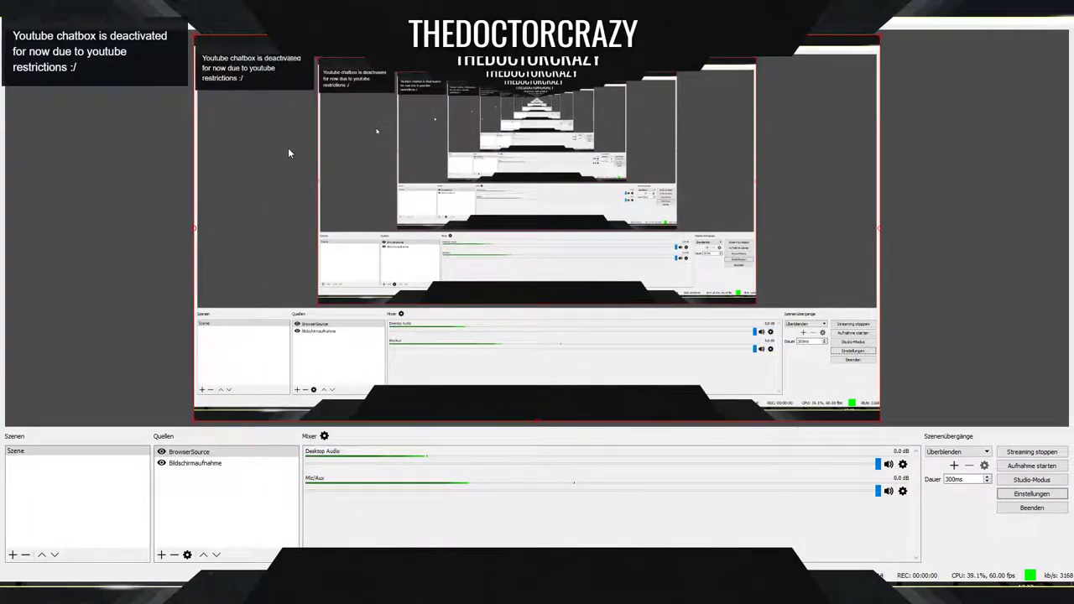
Enable the advanced encoder settings for the streaming output and check the audio bitrate and encoder preset options.
click(1028, 494)
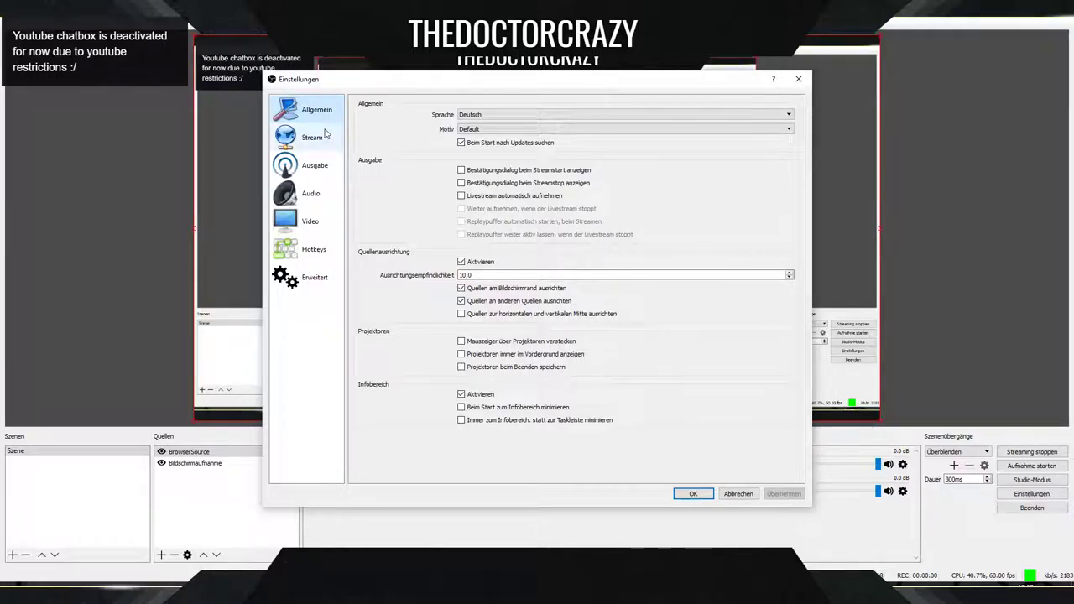
click(312, 138)
click(316, 166)
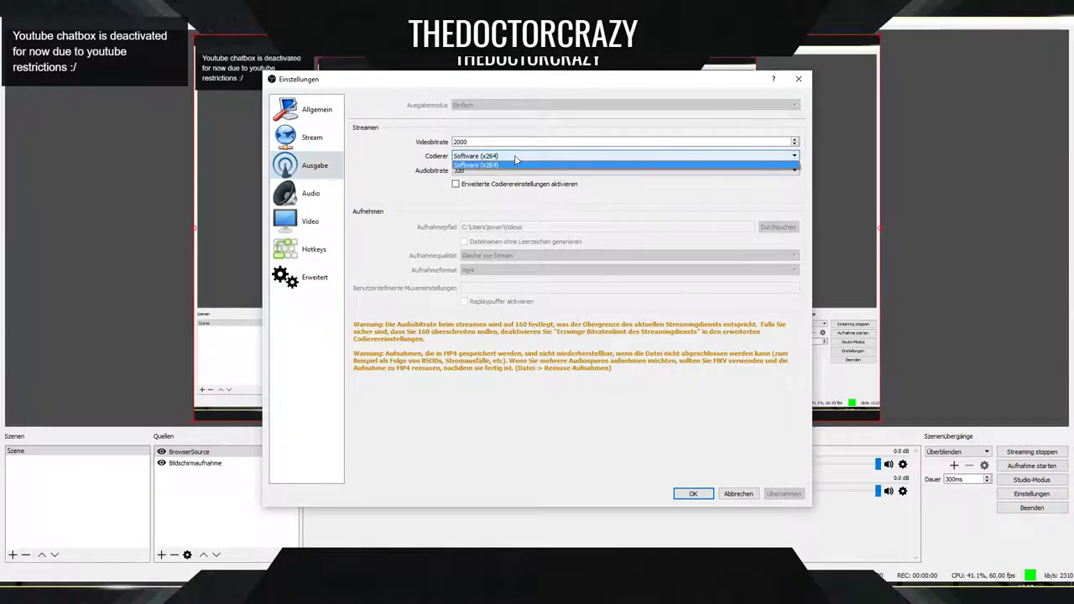
click(487, 171)
click(486, 174)
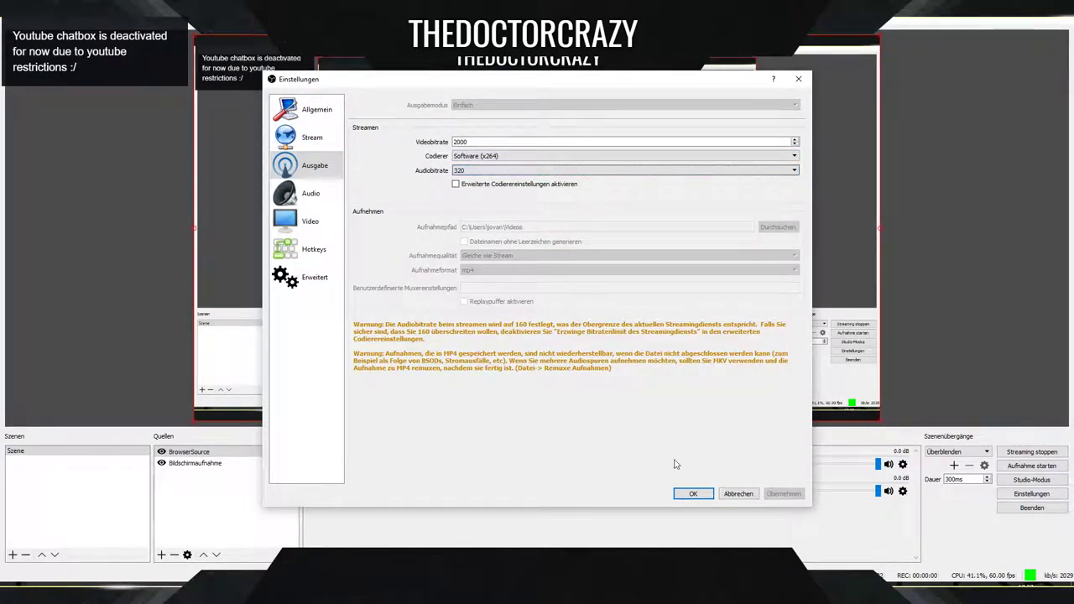
click(490, 183)
click(490, 184)
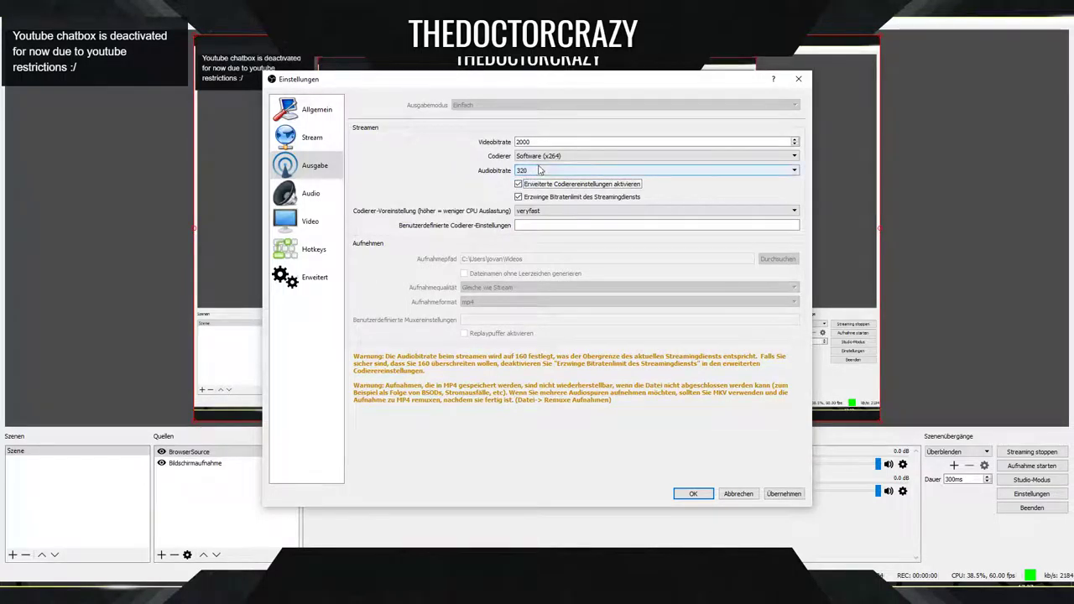
click(539, 172)
click(540, 174)
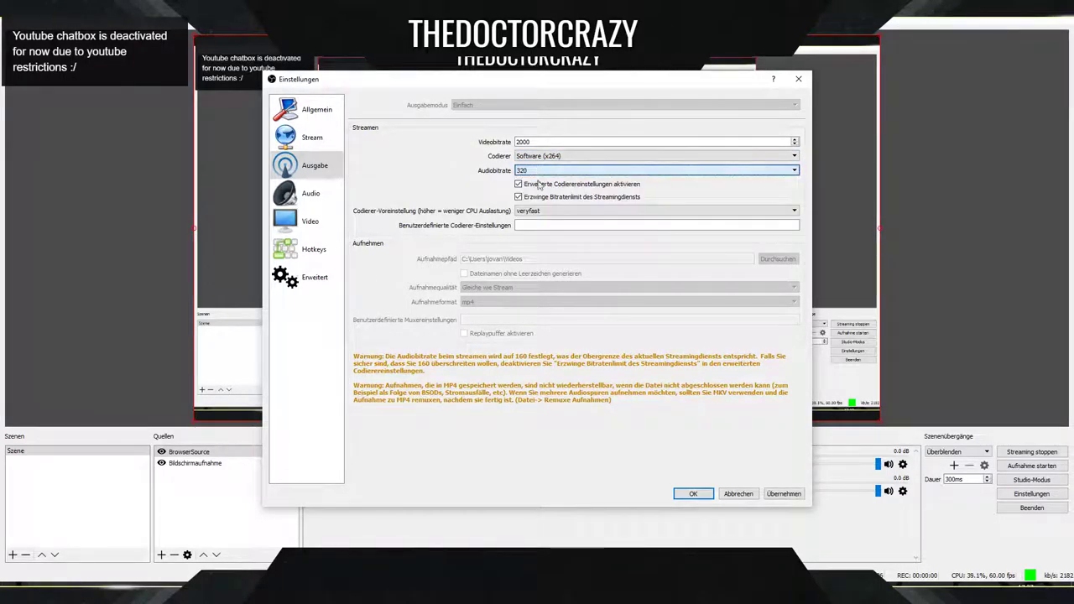
click(537, 213)
click(537, 228)
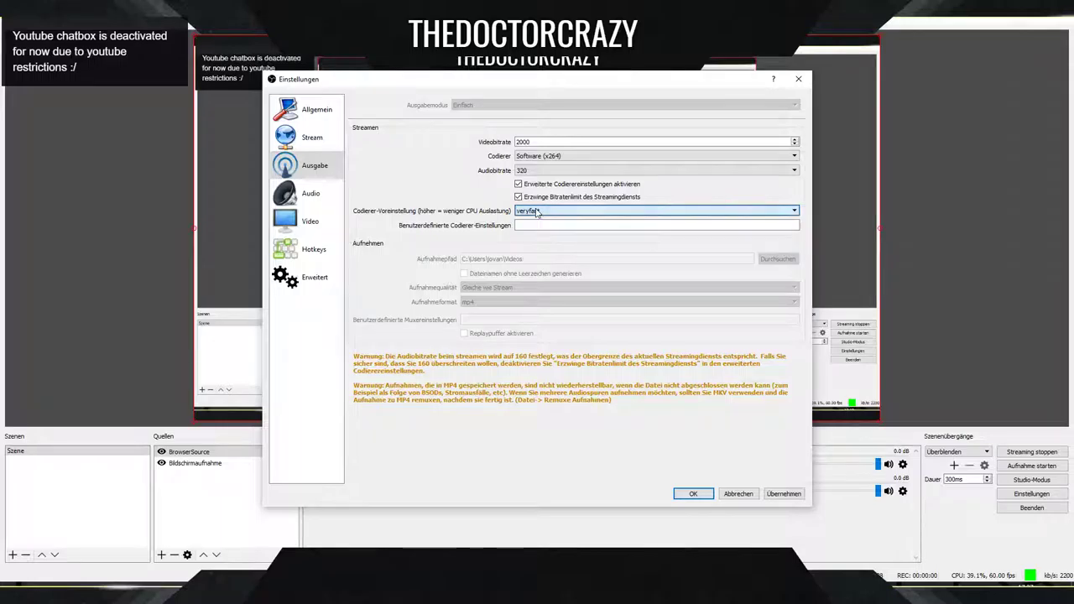
Set the streaming video bitrate to 3000 and save the output settings.
double_click(546, 142)
text(3)
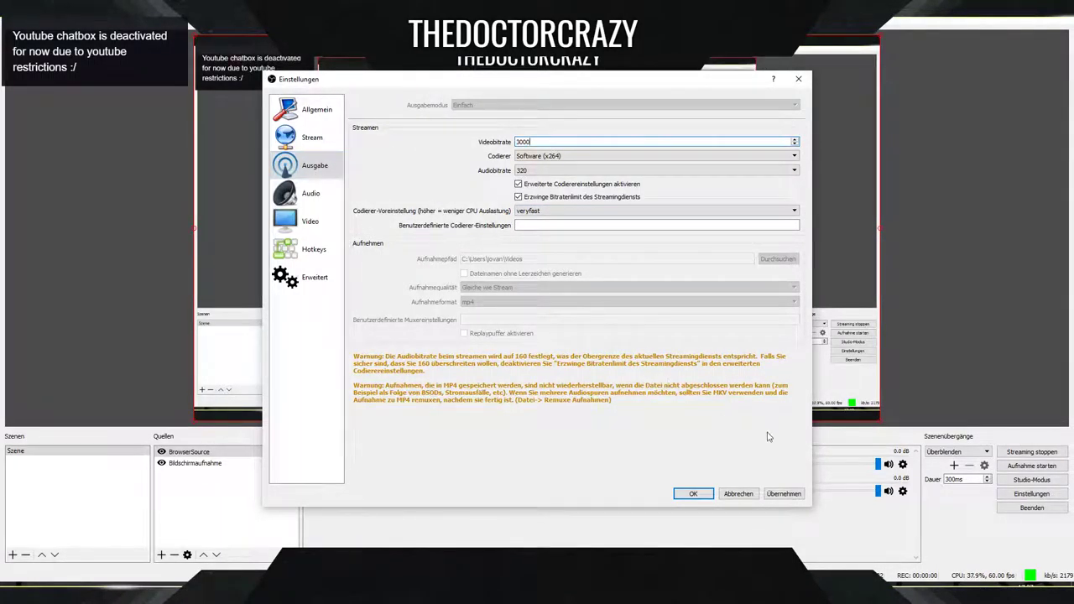
click(784, 494)
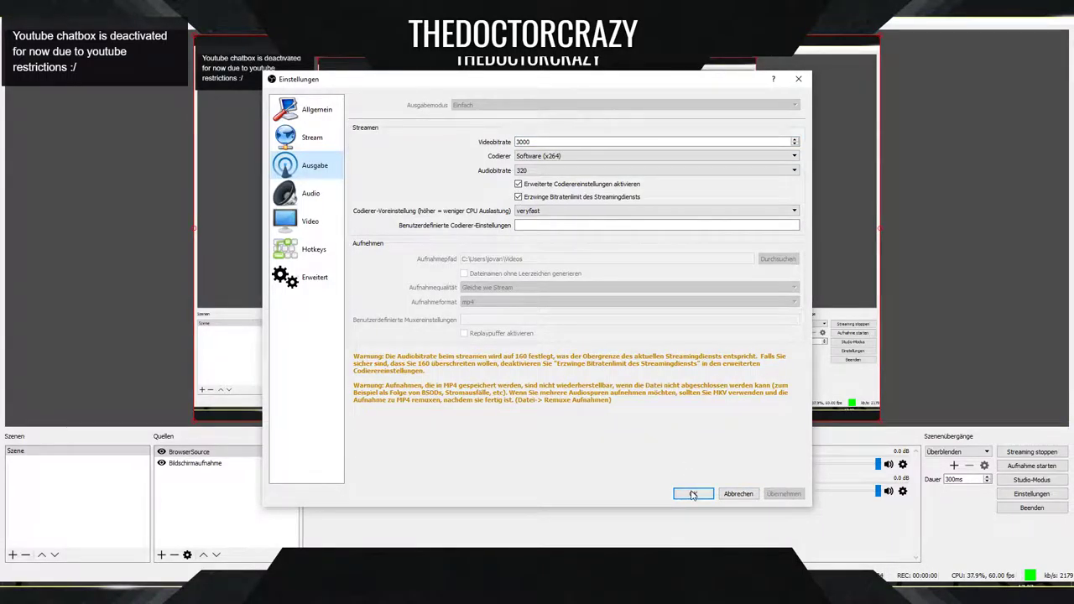
click(692, 494)
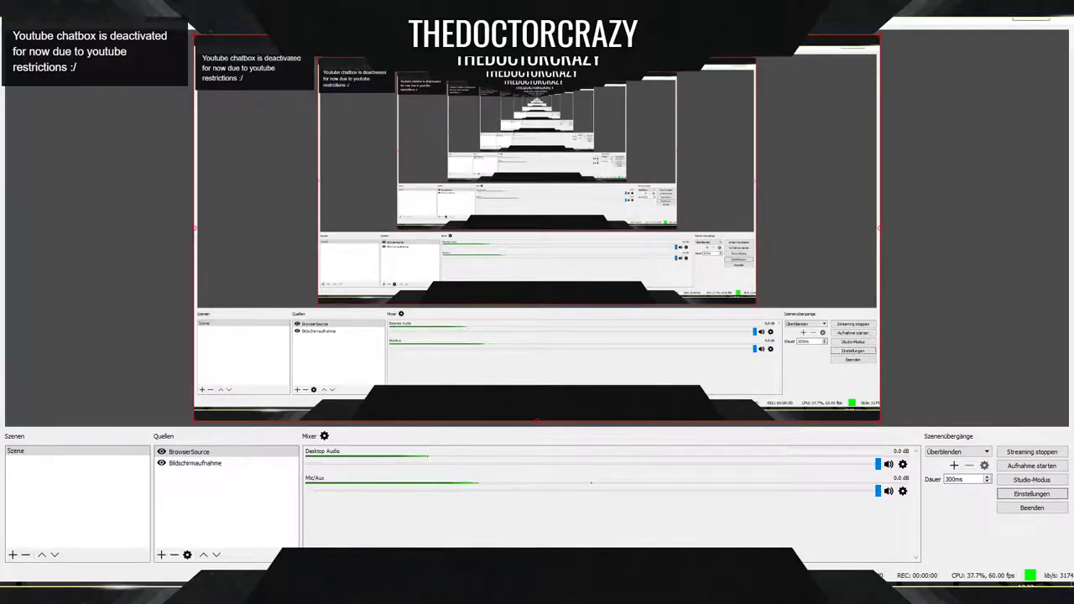
Switch to the YouTube live dashboard in Chrome, examine the stream health details and glance at Task Manager.
click(1010, 7)
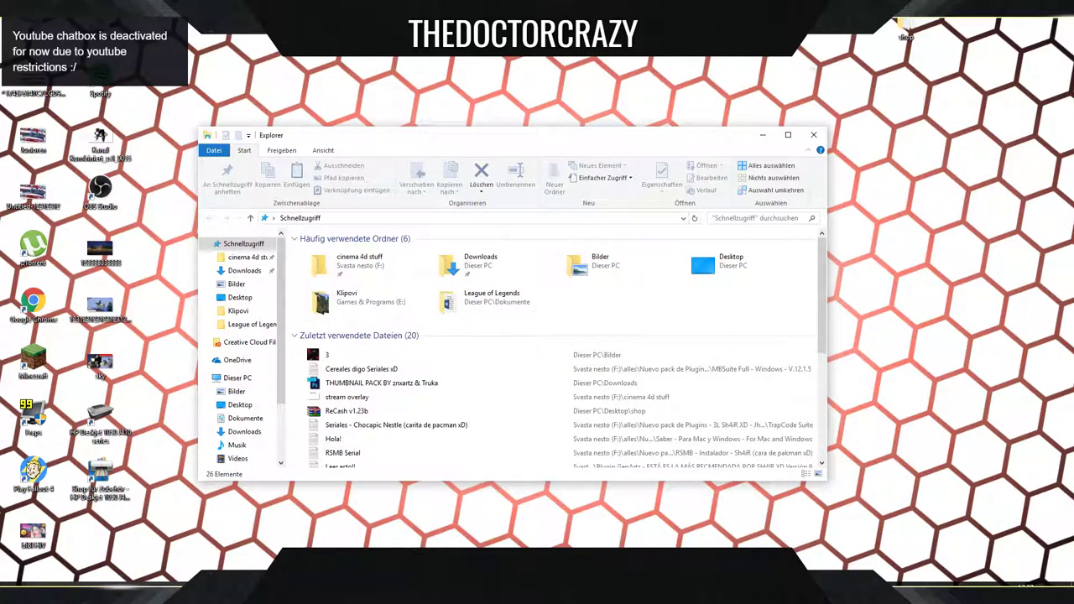
key(alt+Tab)
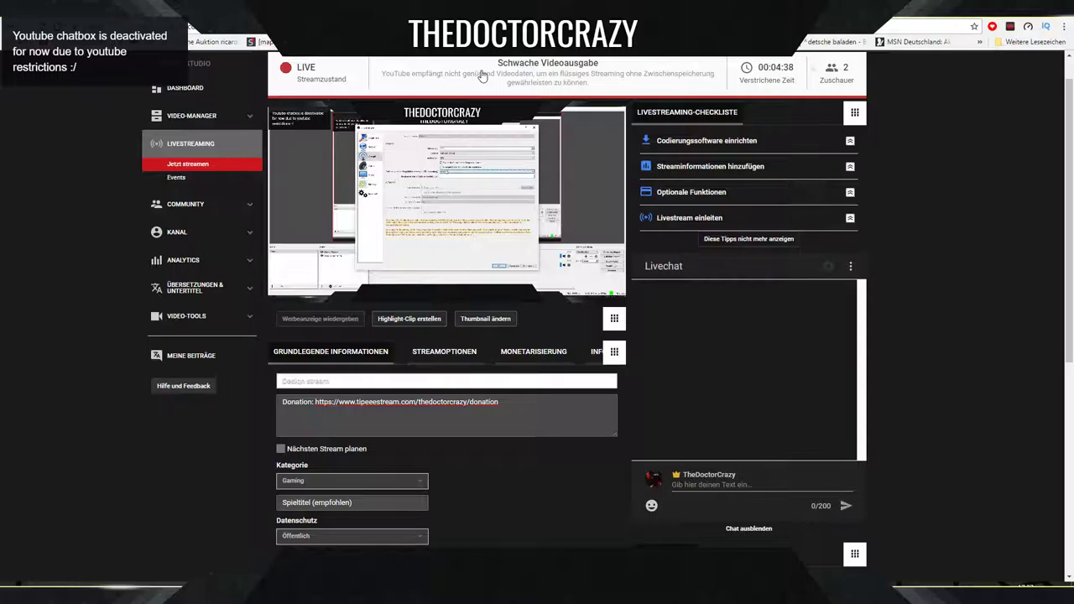
scroll(549, 222, down, 1)
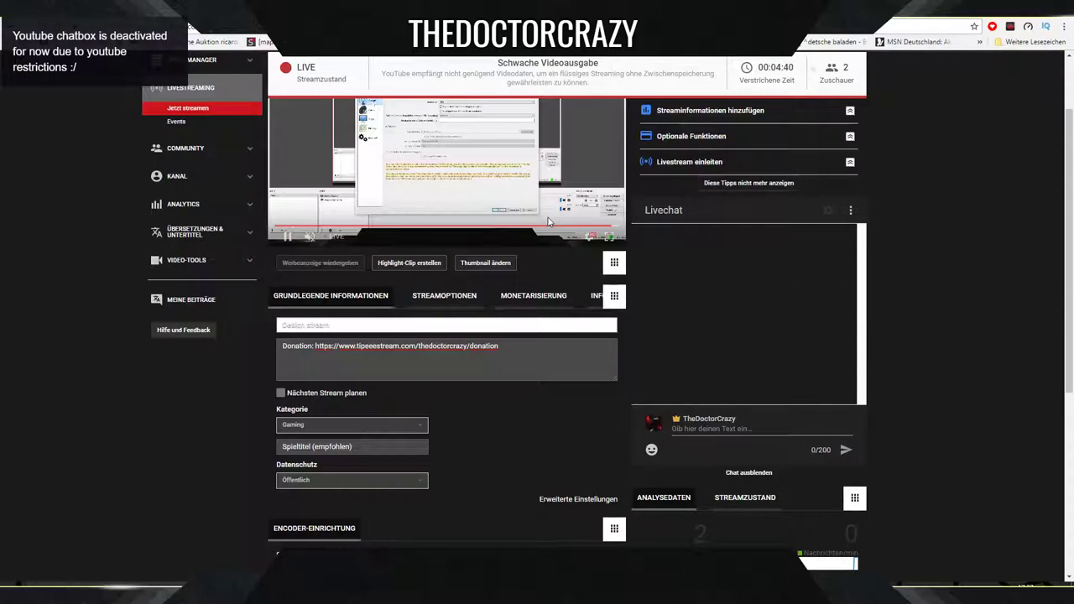
scroll(529, 428, down, 6)
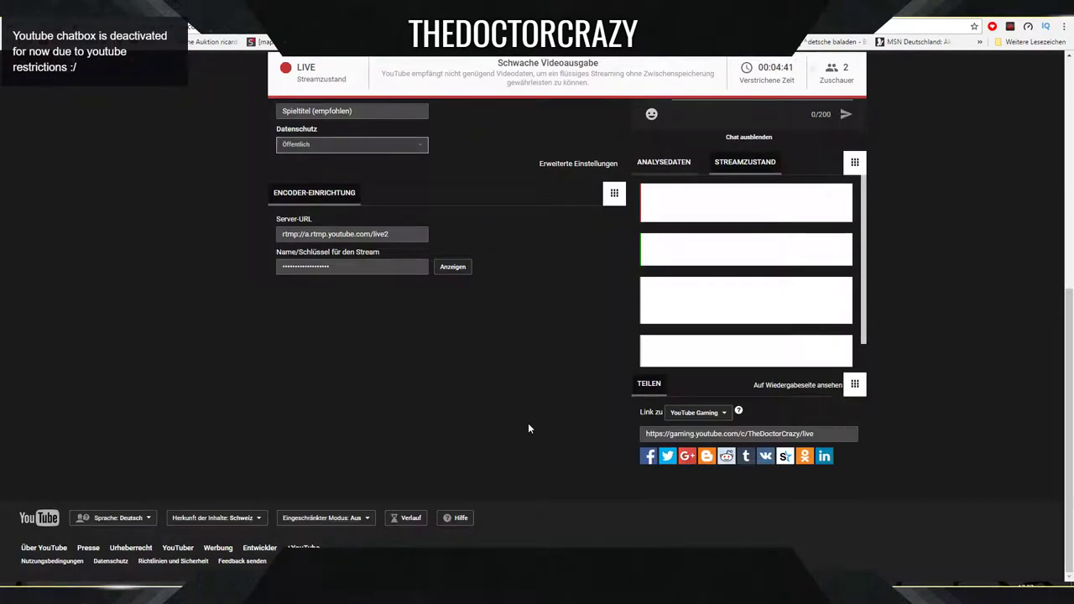
click(549, 592)
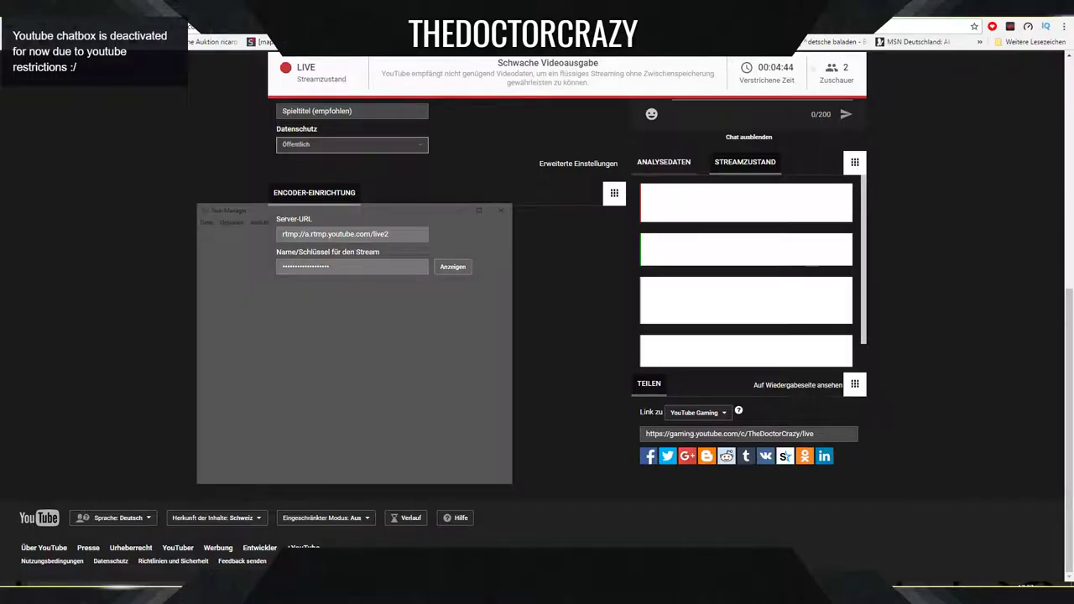
click(549, 592)
Switch to OBS Studio, set the streaming encoder preset to superfast and save the output settings.
key(alt+Tab)
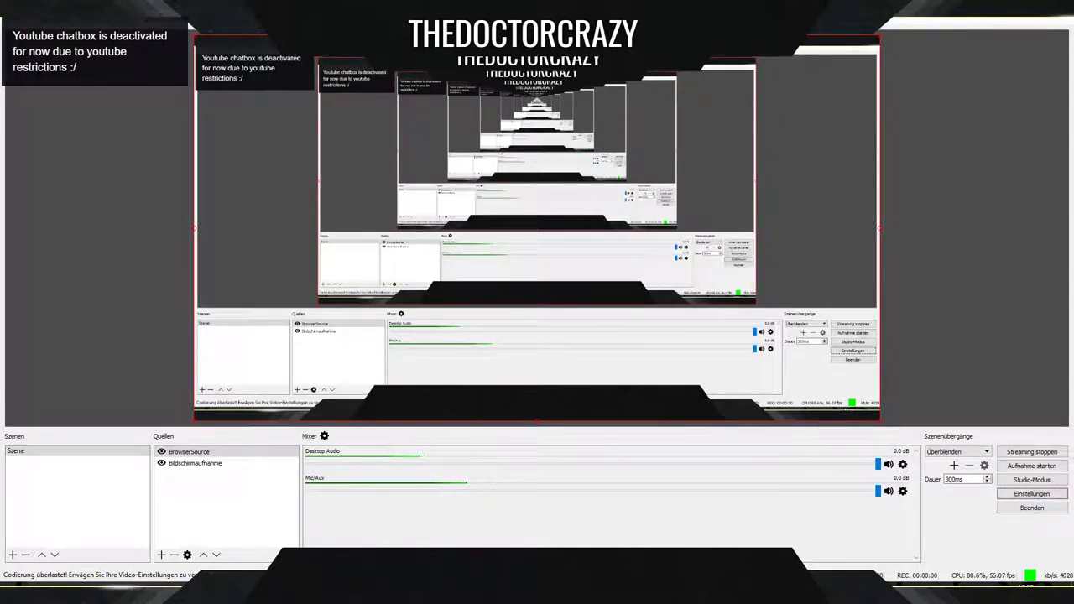
click(1031, 493)
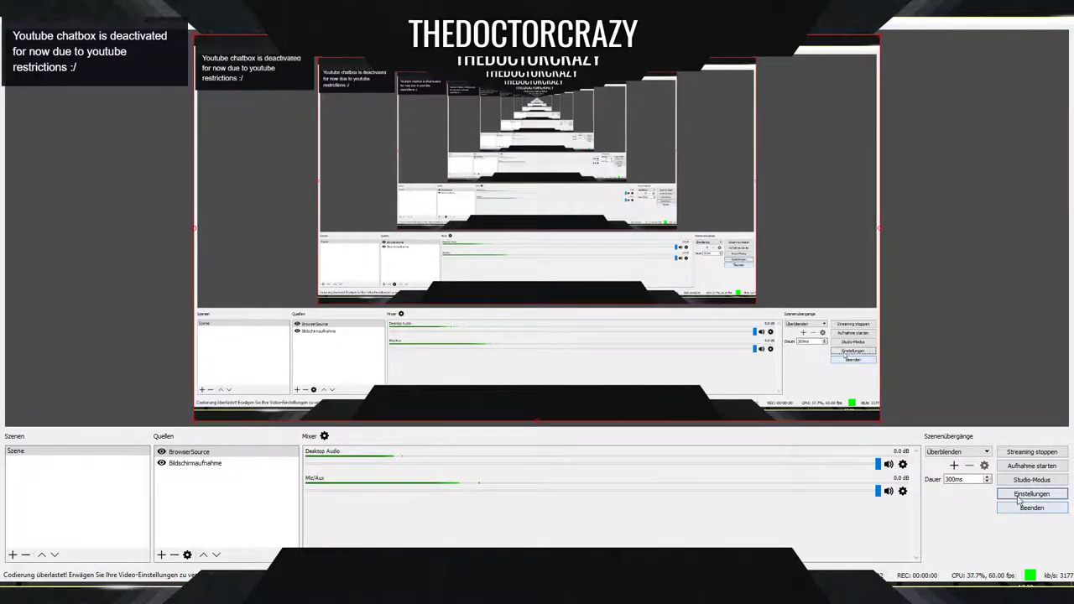
click(310, 137)
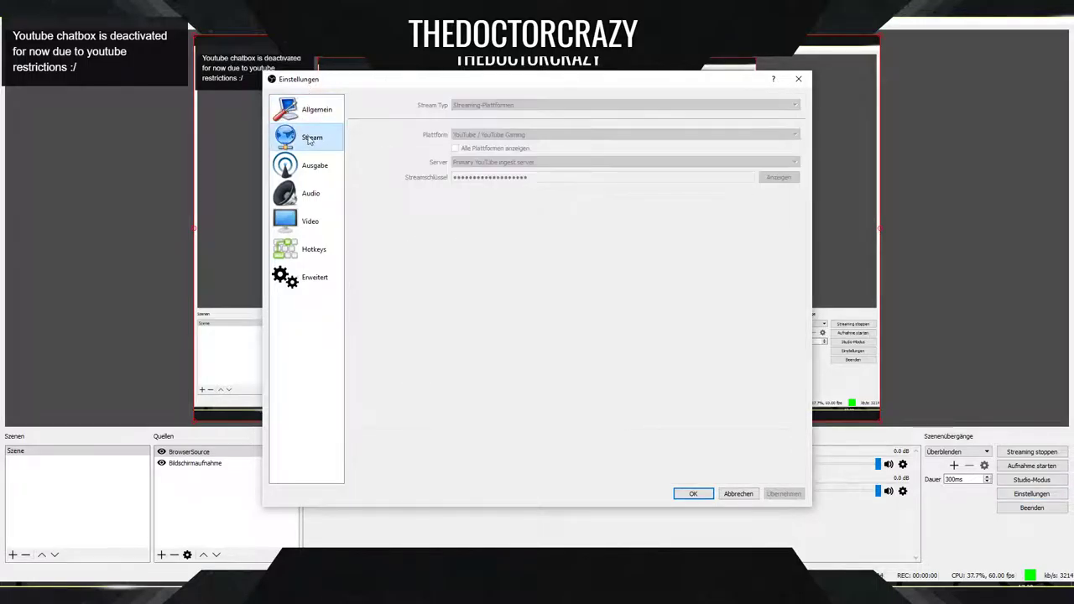
click(314, 165)
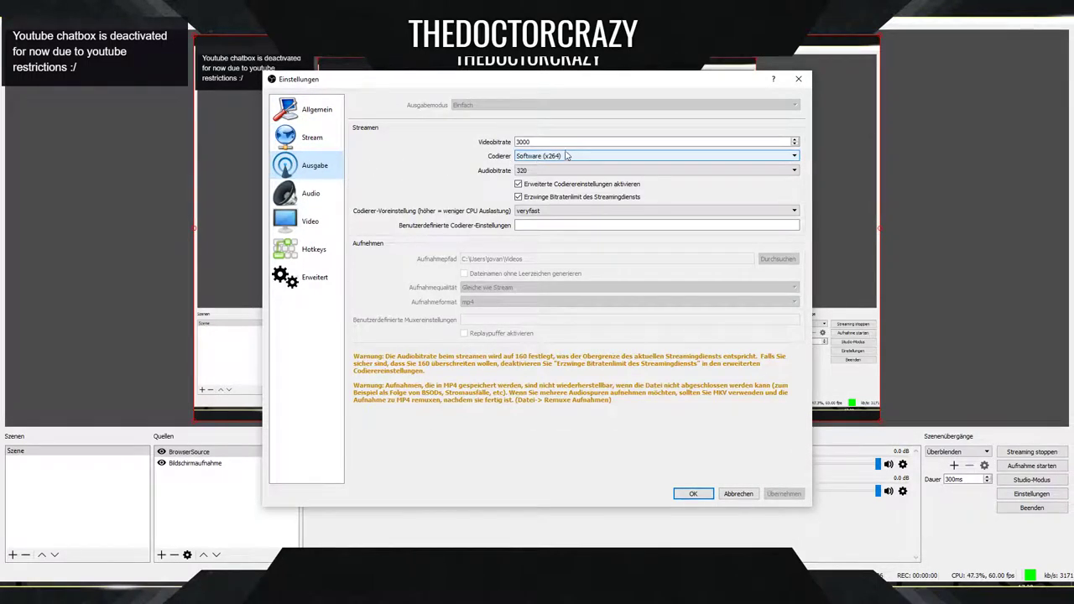
click(549, 214)
scroll(549, 220, up, 2)
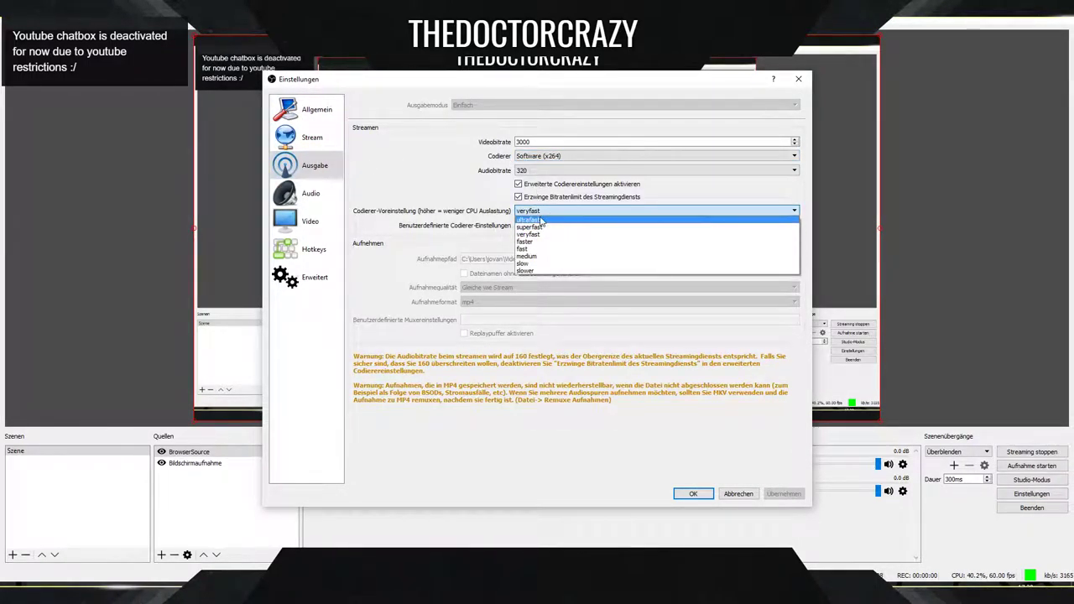
click(537, 226)
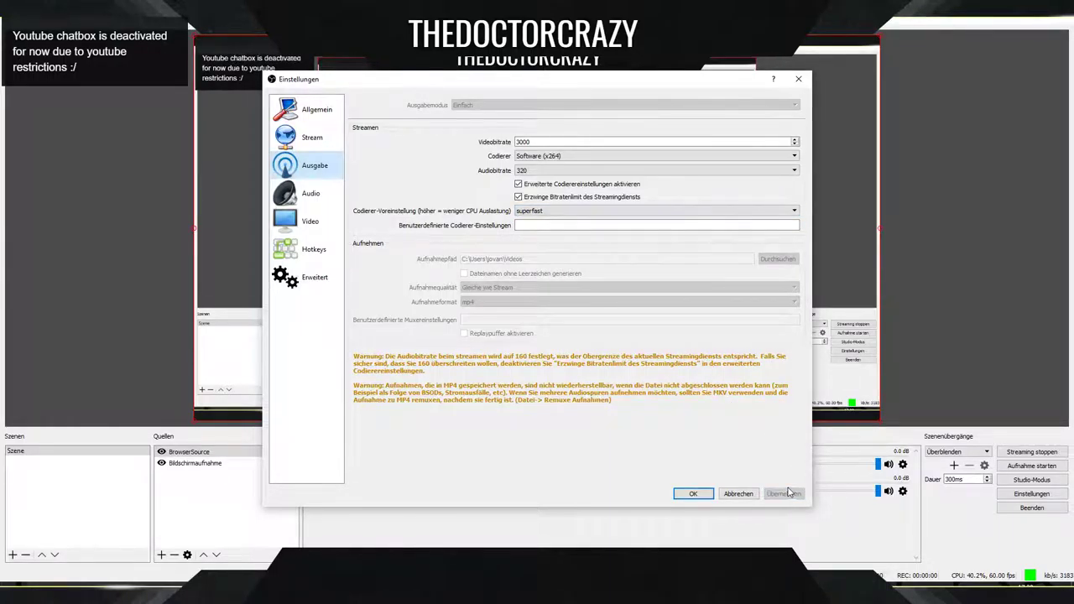
click(693, 493)
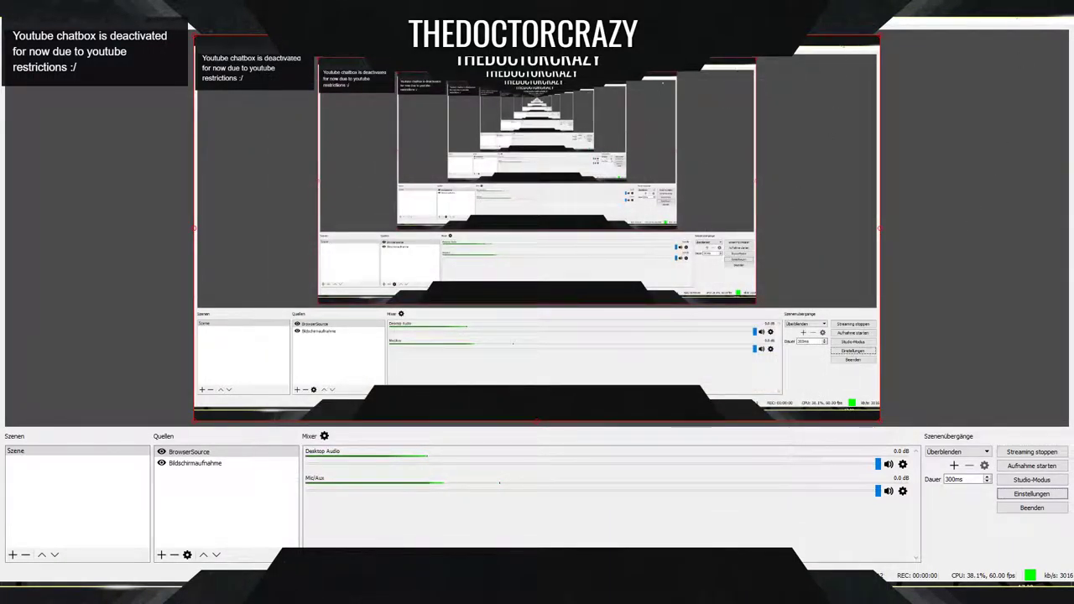
Check the stream status on the YouTube live dashboard, then switch to OBS Studio and stop the stream.
click(1013, 10)
scroll(452, 315, up, 1)
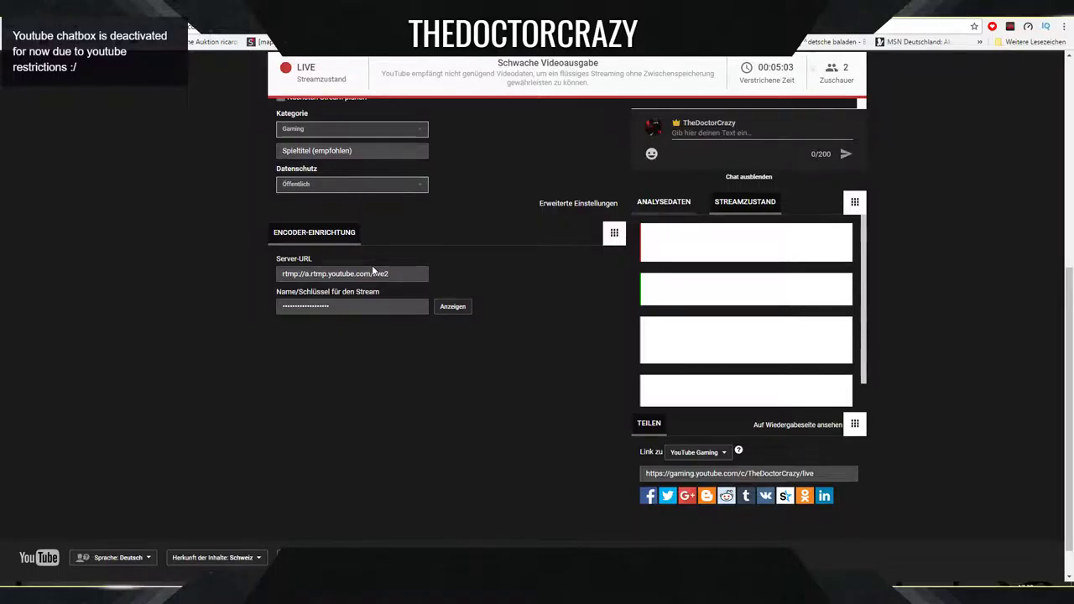
scroll(372, 265, up, 3)
scroll(430, 94, up, 2)
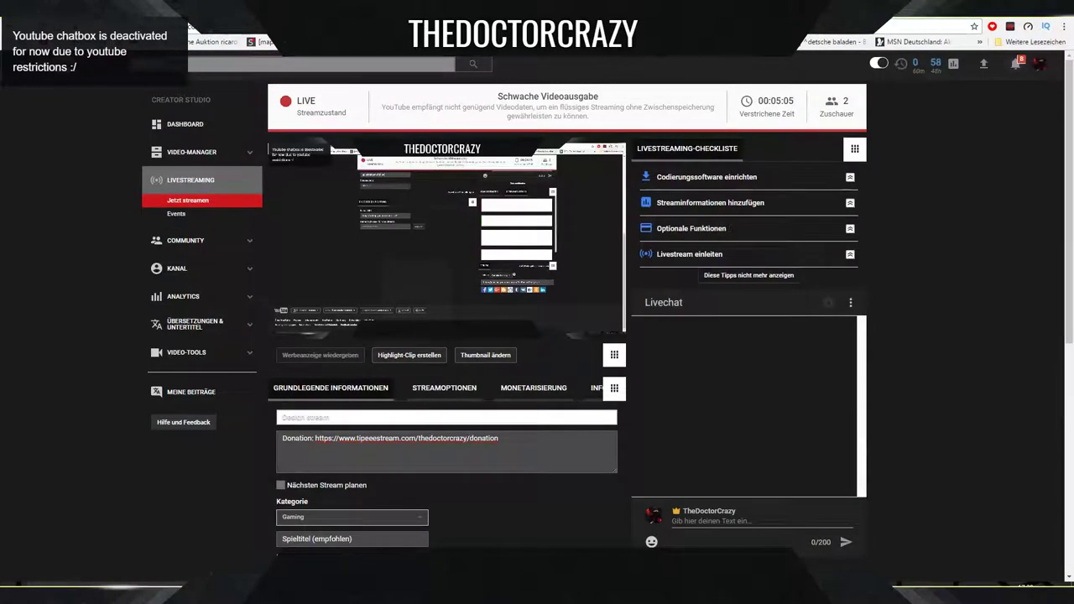
key(alt+Tab)
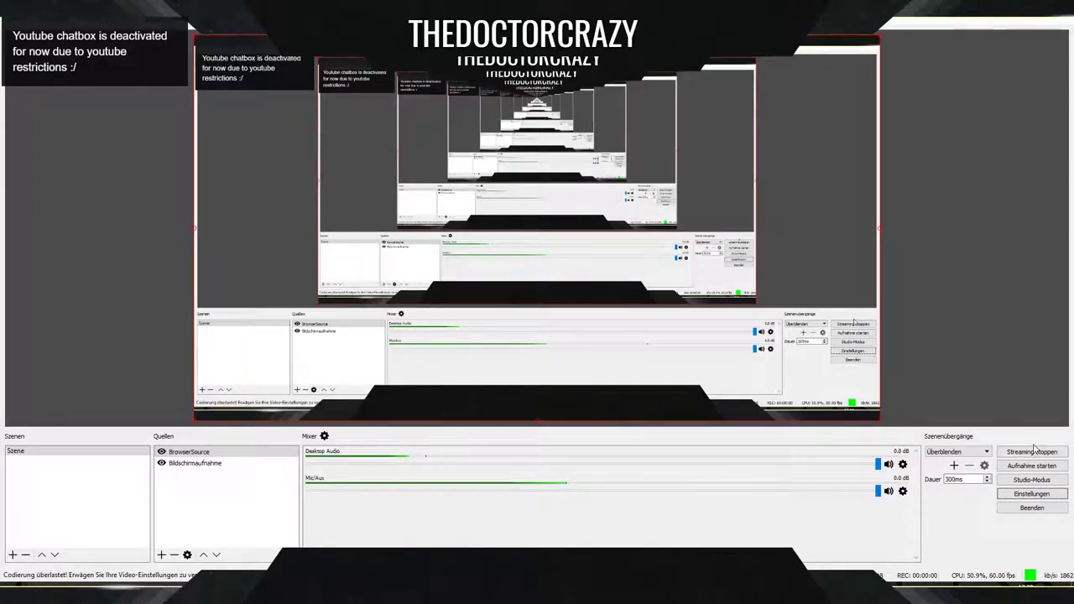
click(1022, 455)
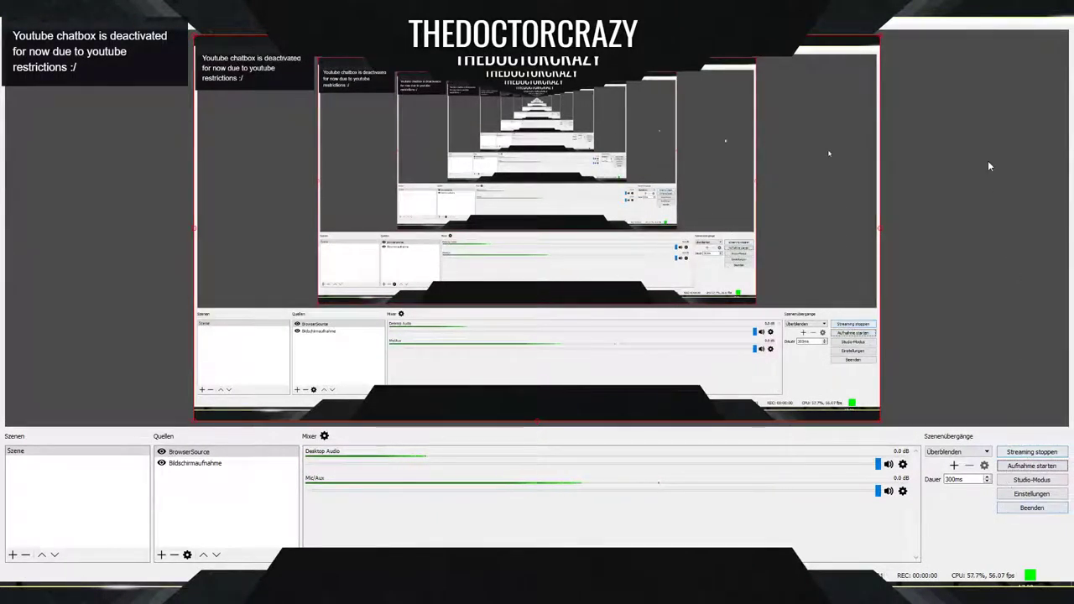
Check the reloaded YouTube live dashboard and OBS Studio, and view the stream preview in full screen.
key(alt+Tab)
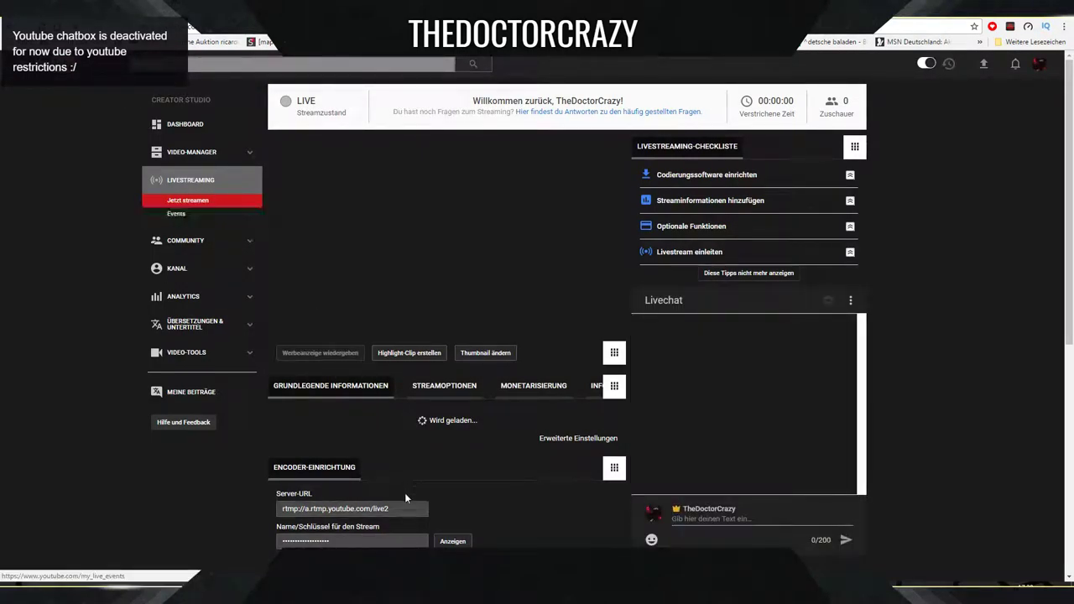
key(alt+Tab)
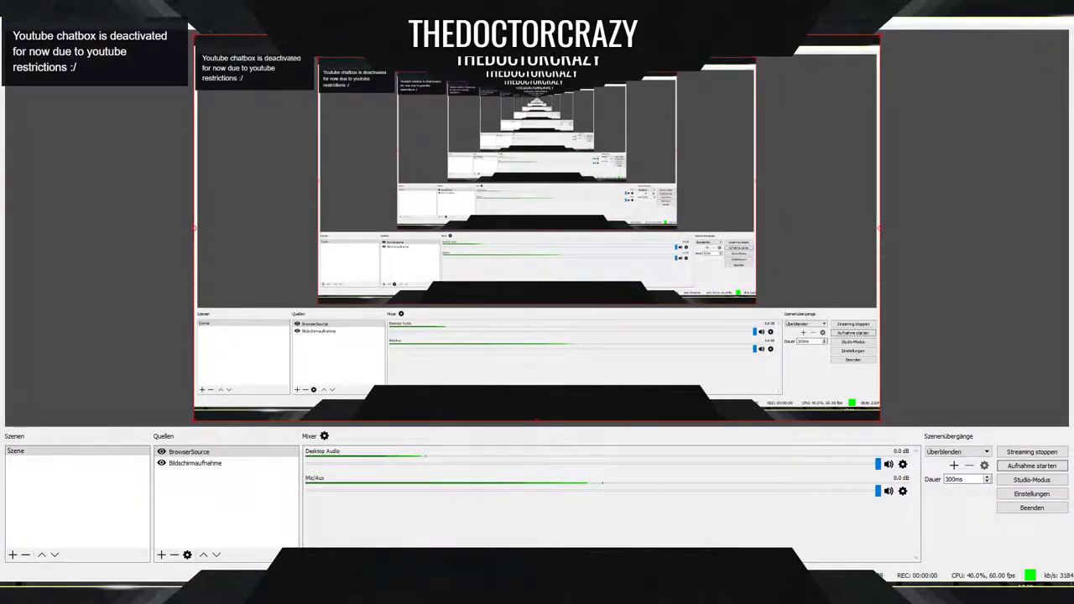
key(alt+Tab)
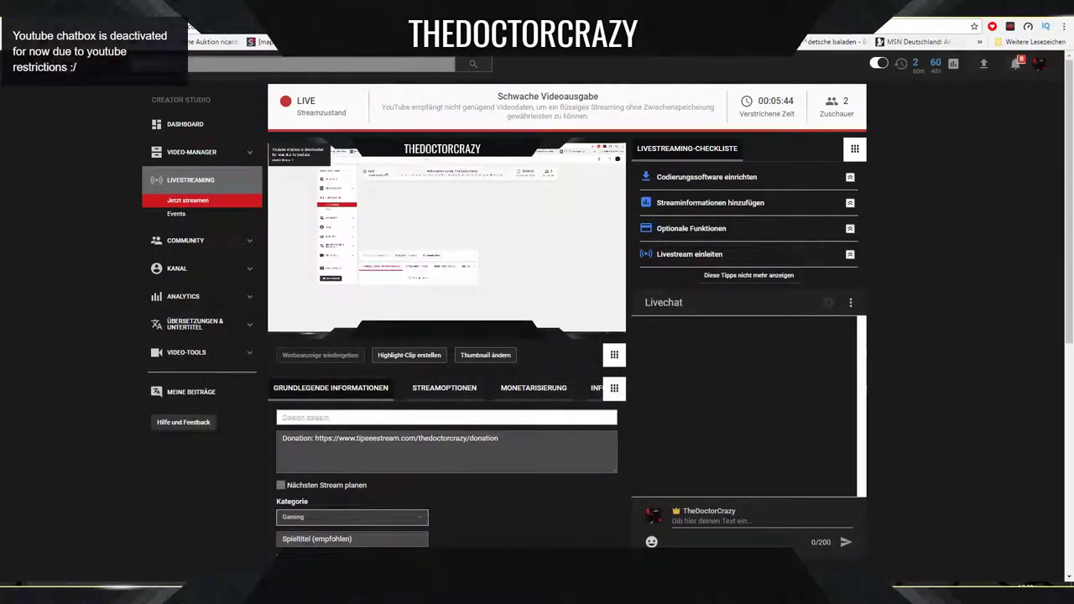
mouse_move(307, 328)
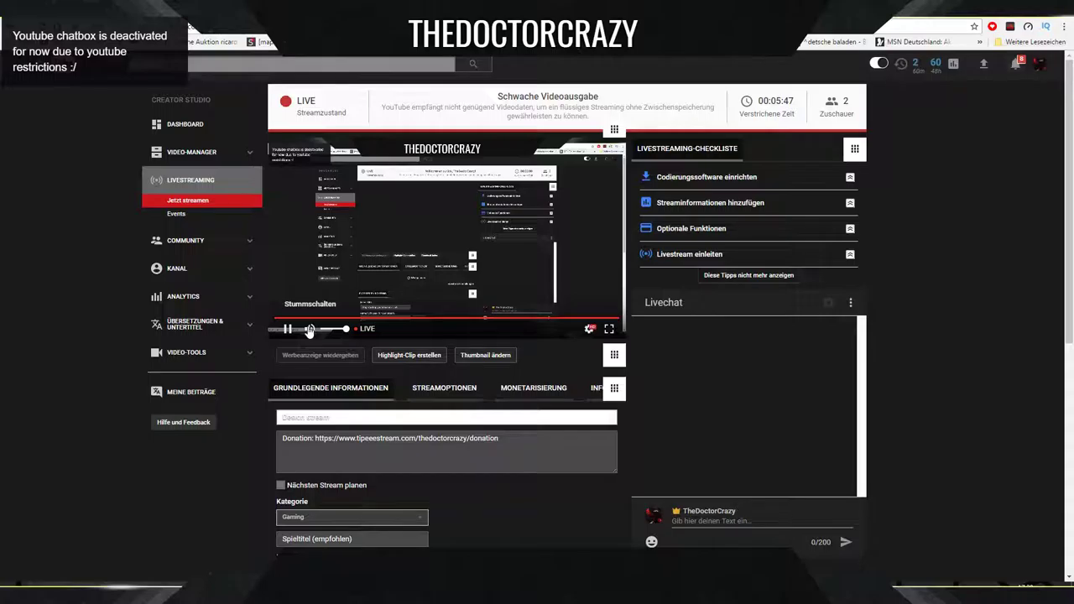
click(610, 330)
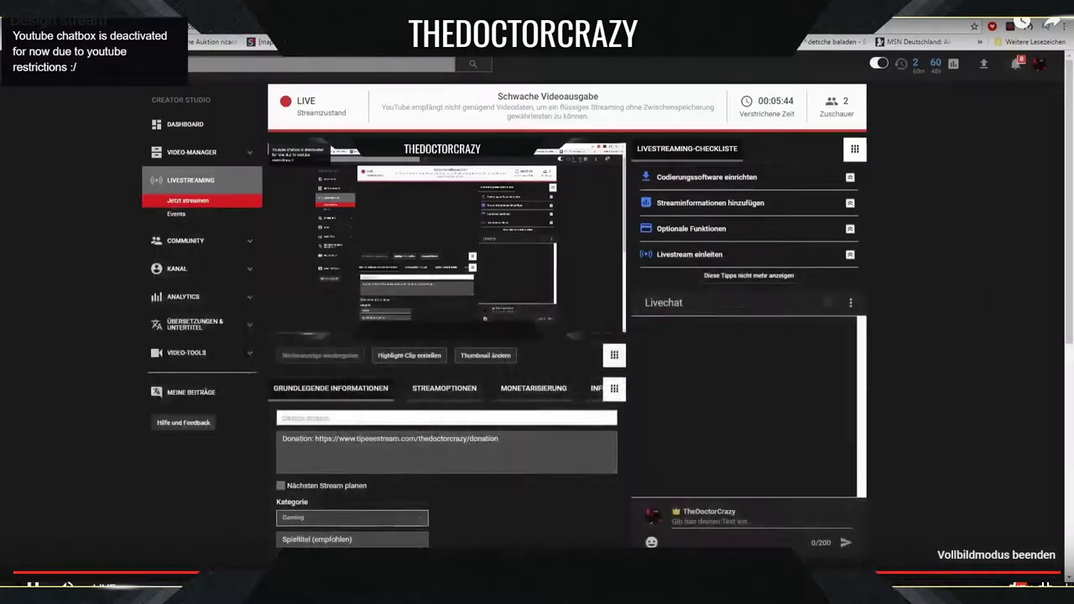
click(1044, 578)
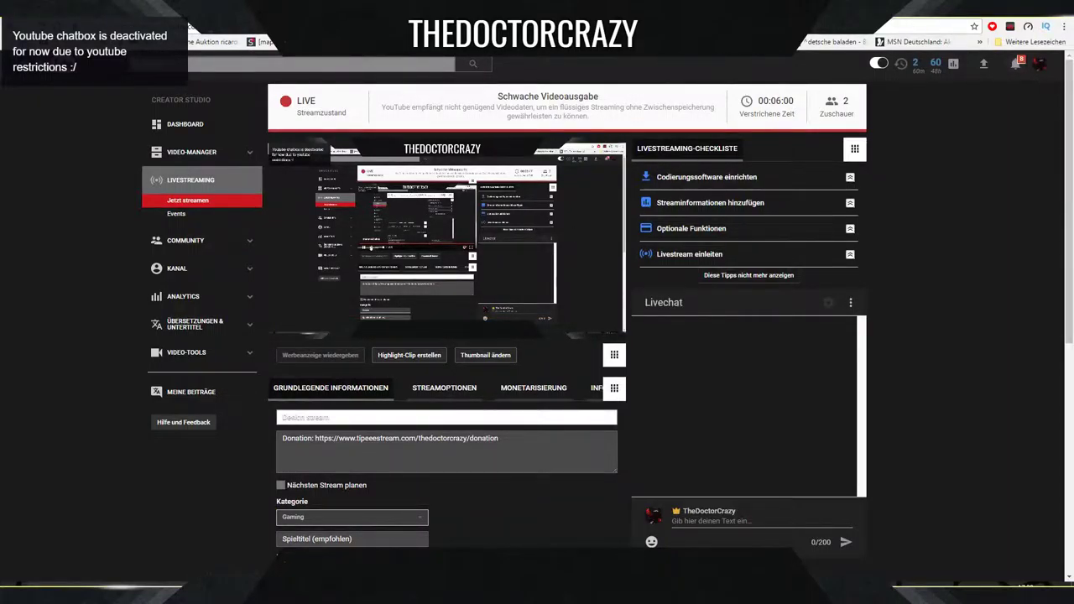
Minimize the open windows and show the cinema 4d stuff folder in File Explorer.
click(1010, 6)
click(477, 592)
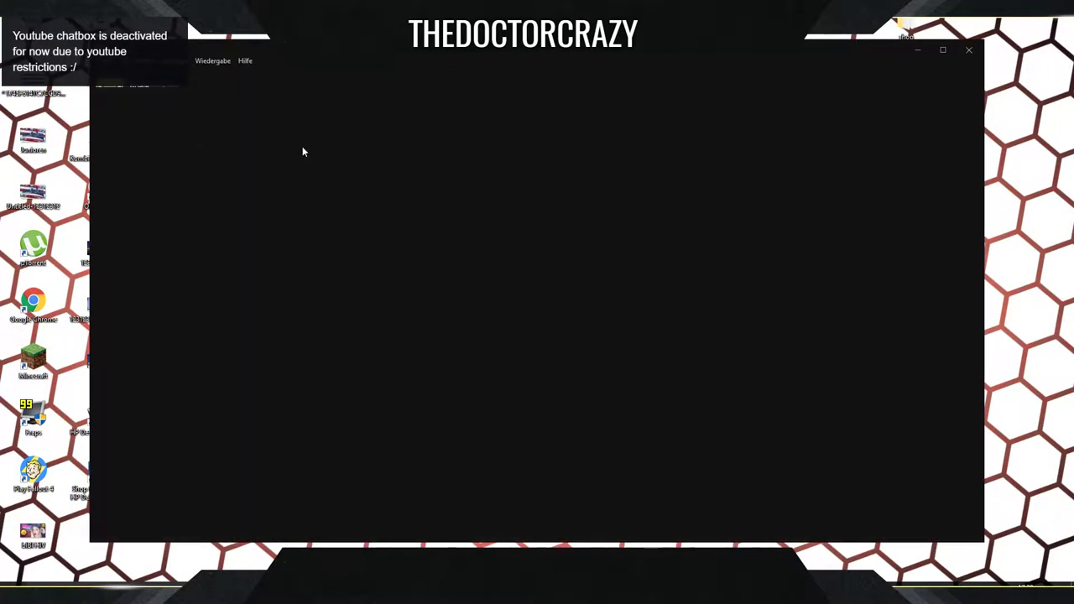
click(917, 51)
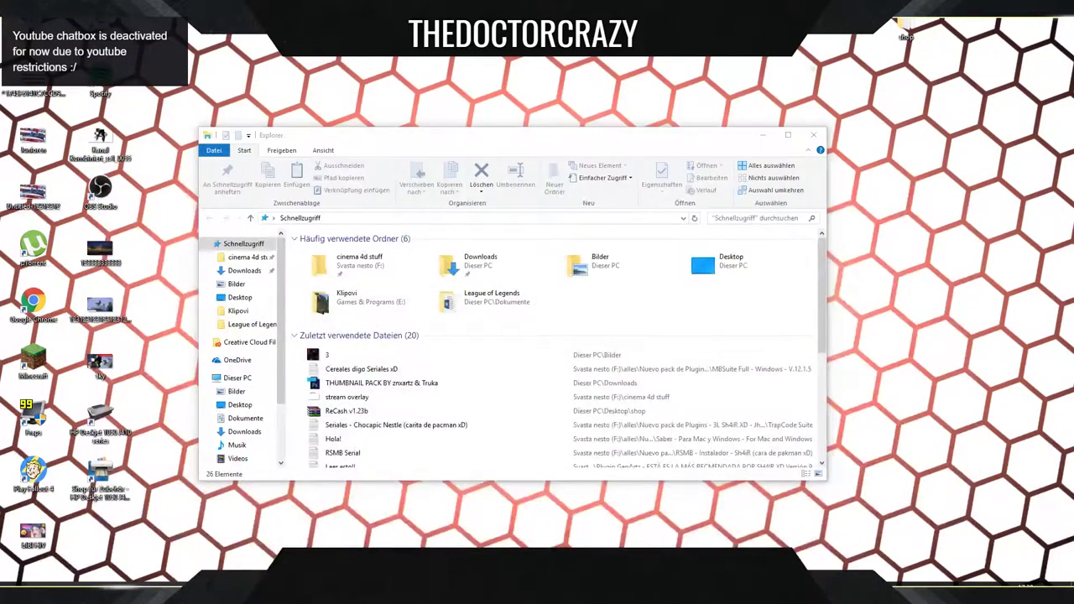
click(503, 592)
click(504, 592)
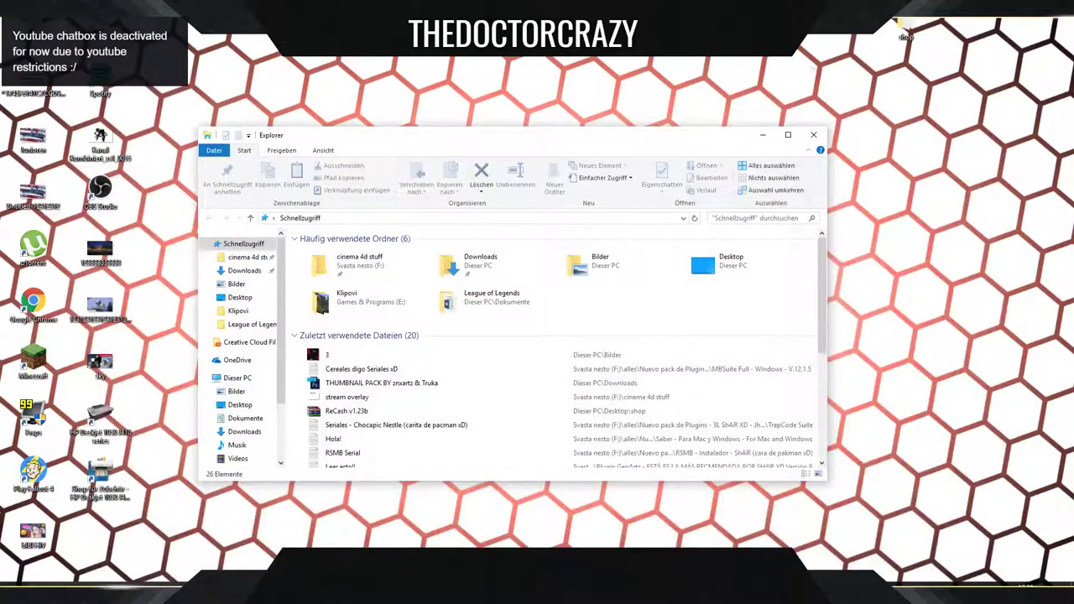
click(282, 593)
click(282, 593)
click(241, 258)
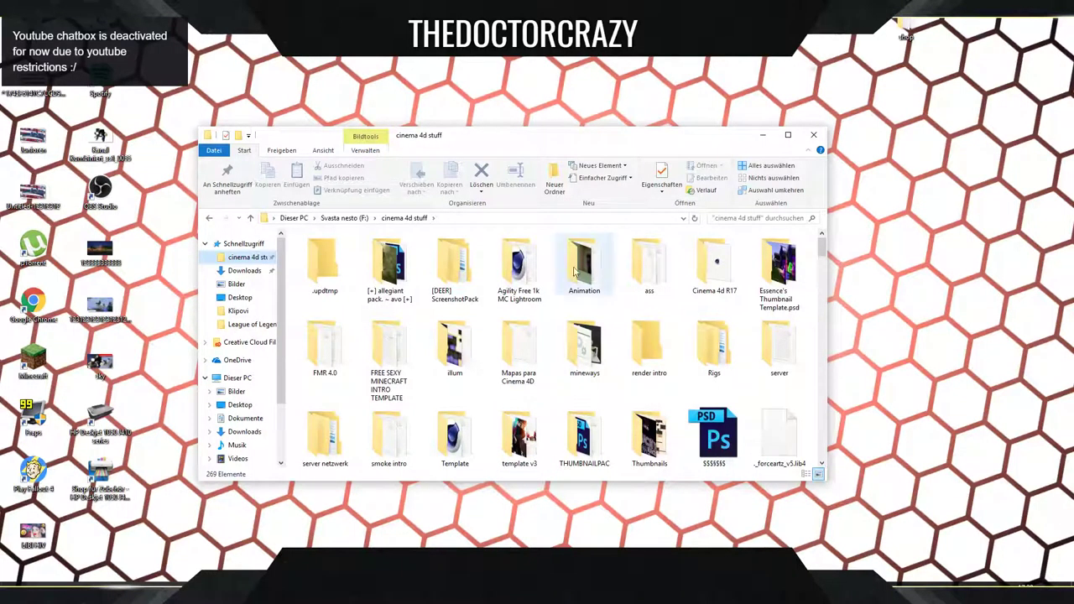
Go through Rigs and its Rigs subfolder to All the rigs and select the file "Ich das IST MADARA".
scroll(566, 327, down, 1)
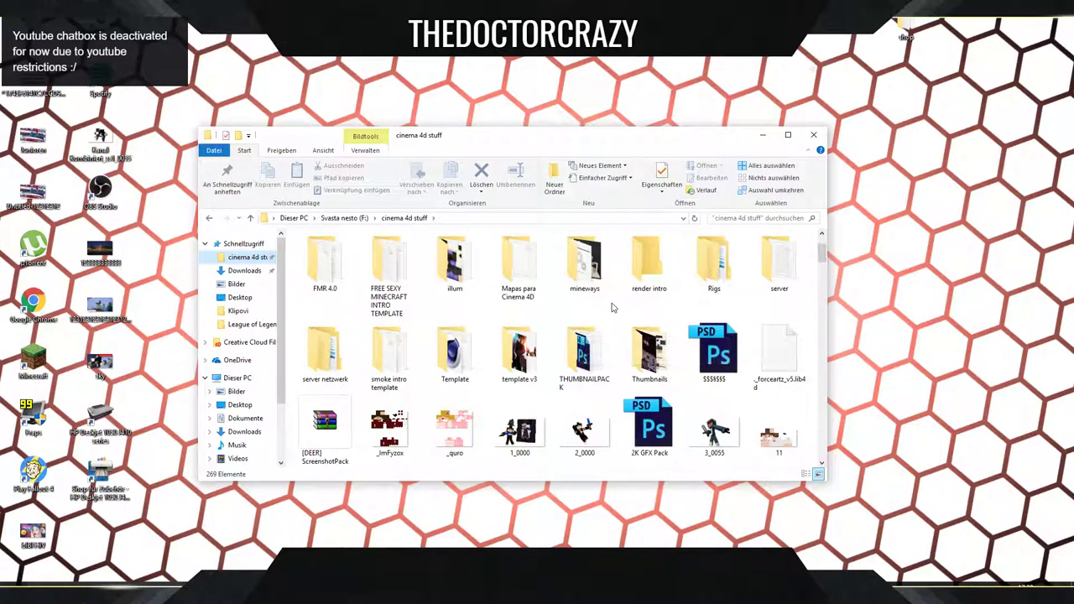
double_click(714, 262)
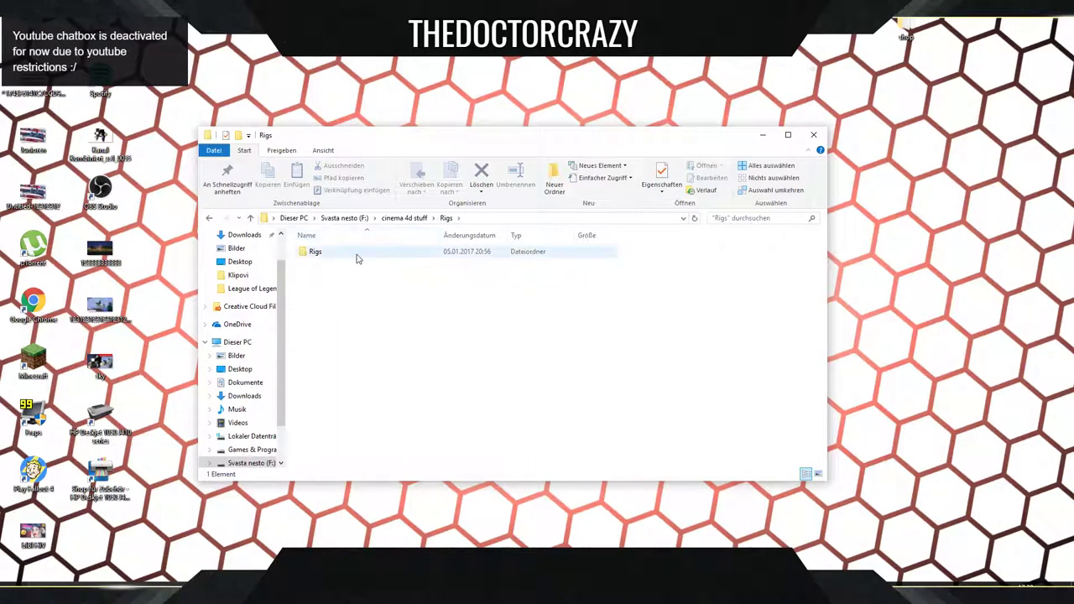
double_click(358, 256)
click(388, 321)
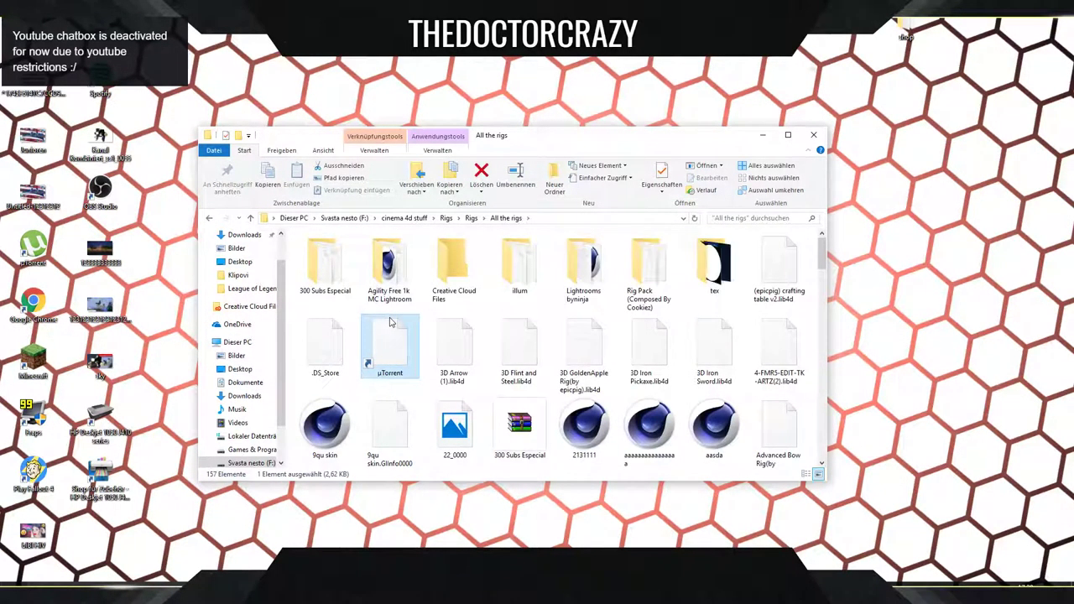
key(i)
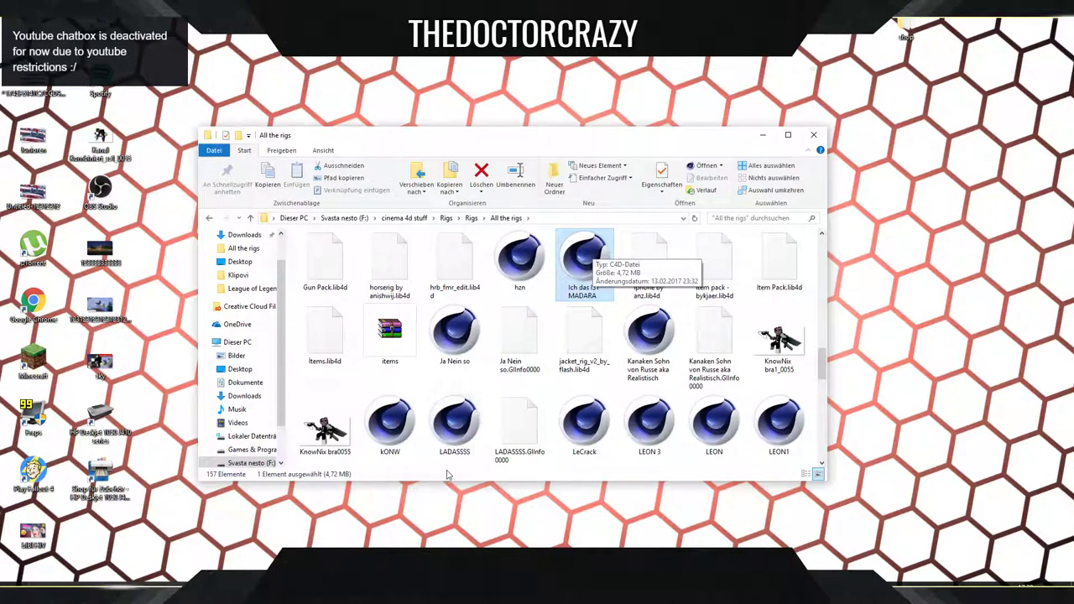
Switch to the YouTube live dashboard in Chrome, send "hui" in the live chat and make the greeting viewer a moderator.
click(426, 593)
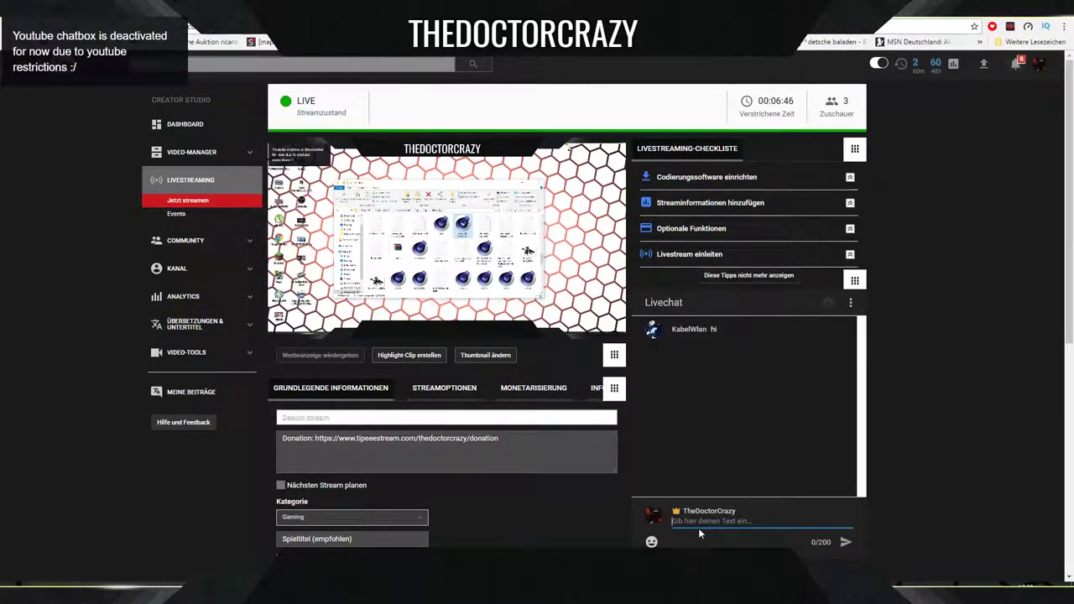
text(hui)
key(Return)
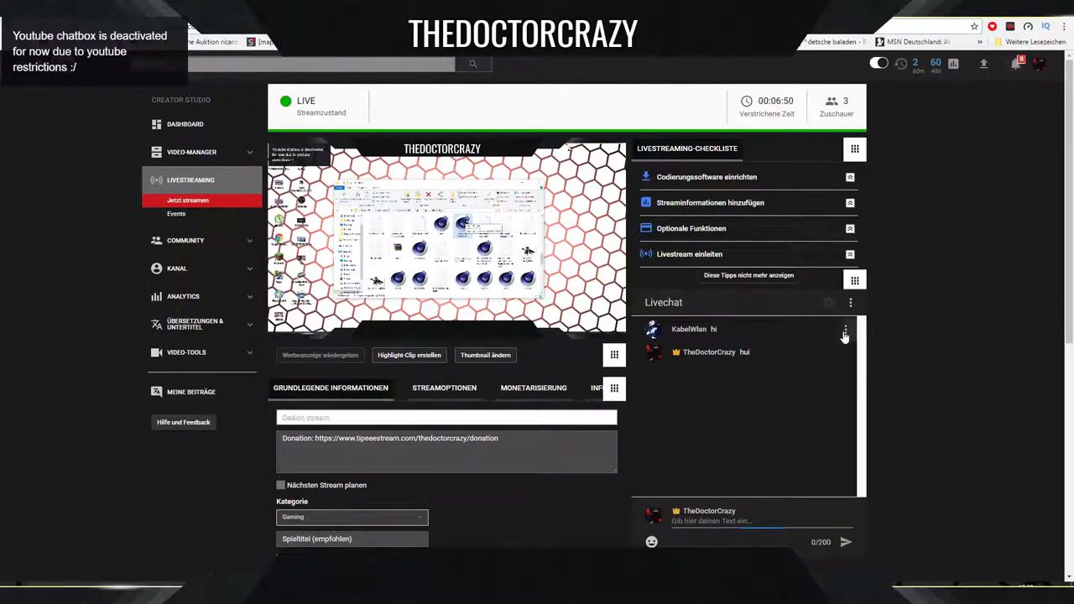
click(845, 334)
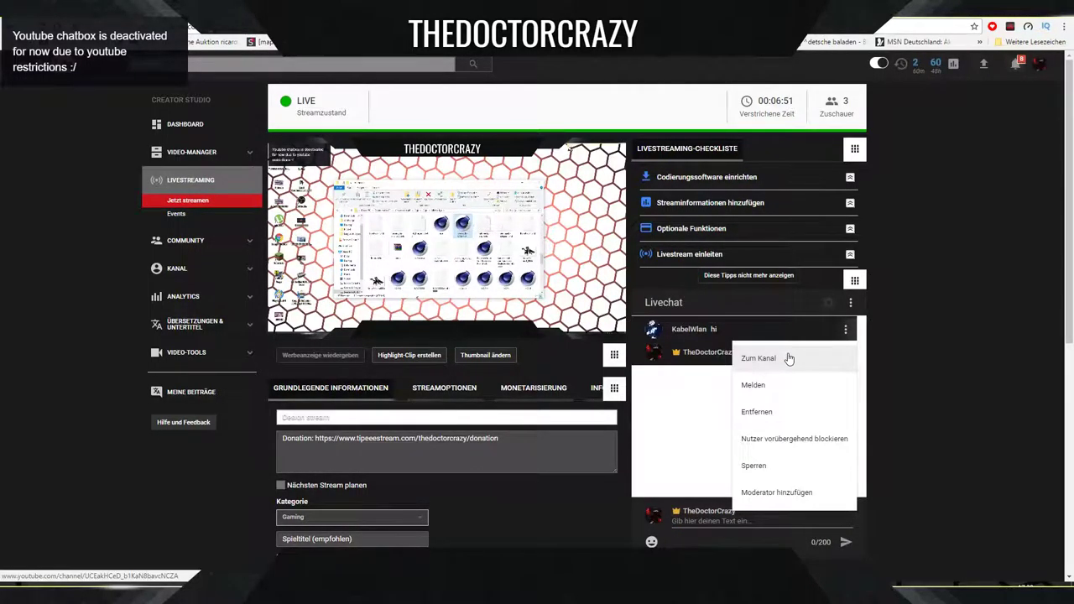
click(781, 492)
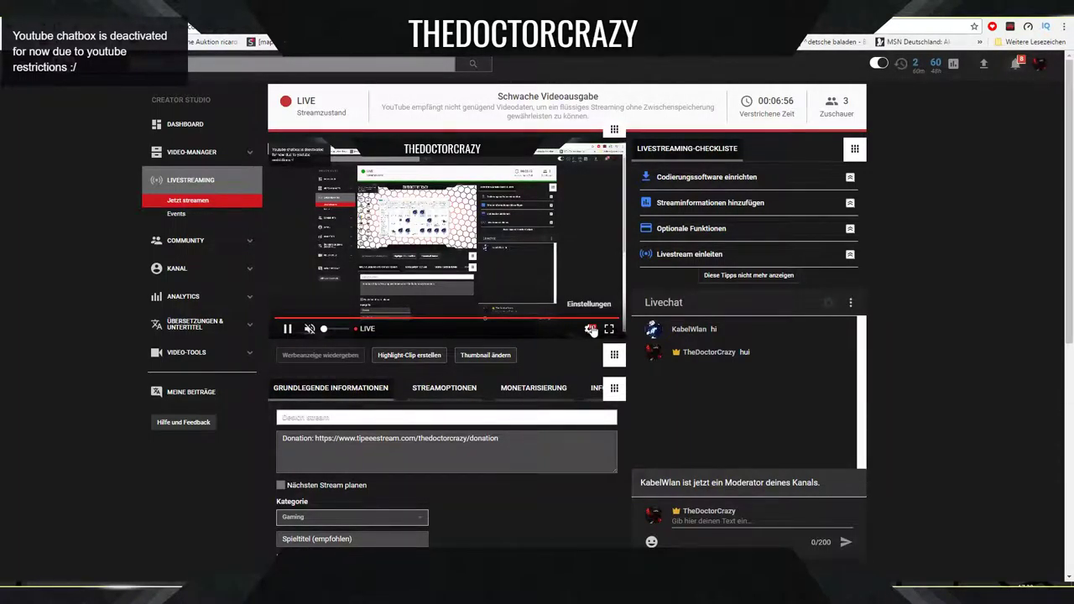
Check the quality options offered by the stream preview player.
click(591, 329)
click(593, 299)
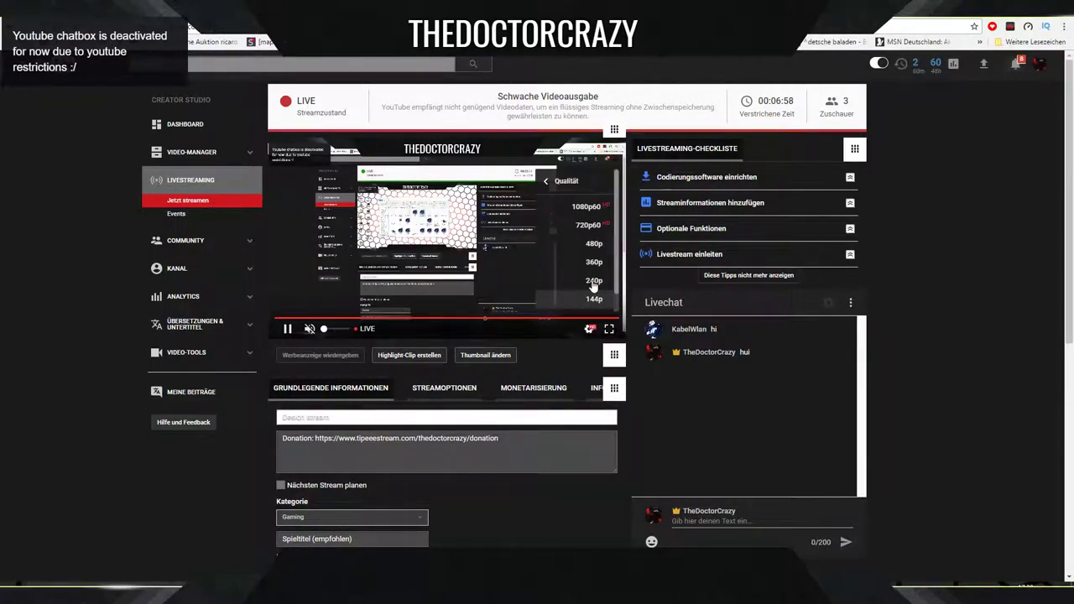
click(962, 410)
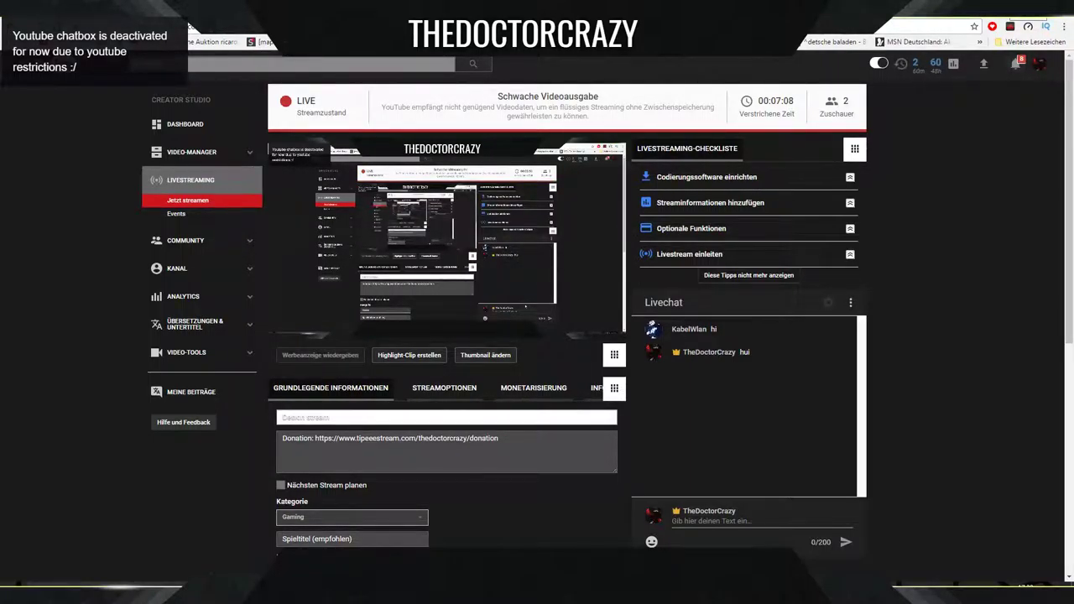
Open the "Ich das IST MADARA" file in Cinema 4D, minimize File Explorer and select the Jacket Rig V2 object.
click(1009, 7)
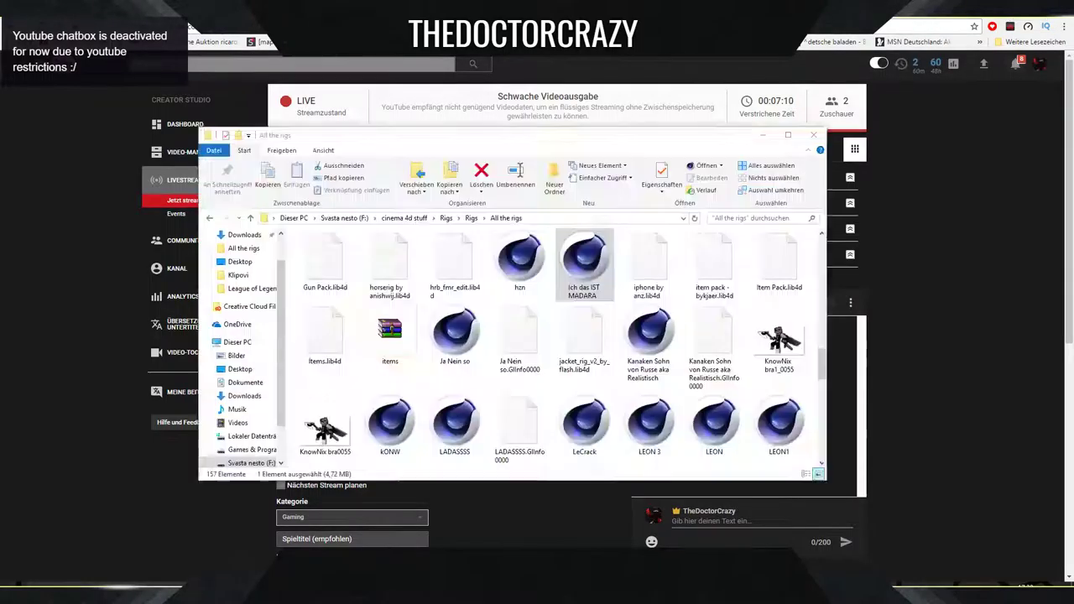
double_click(601, 252)
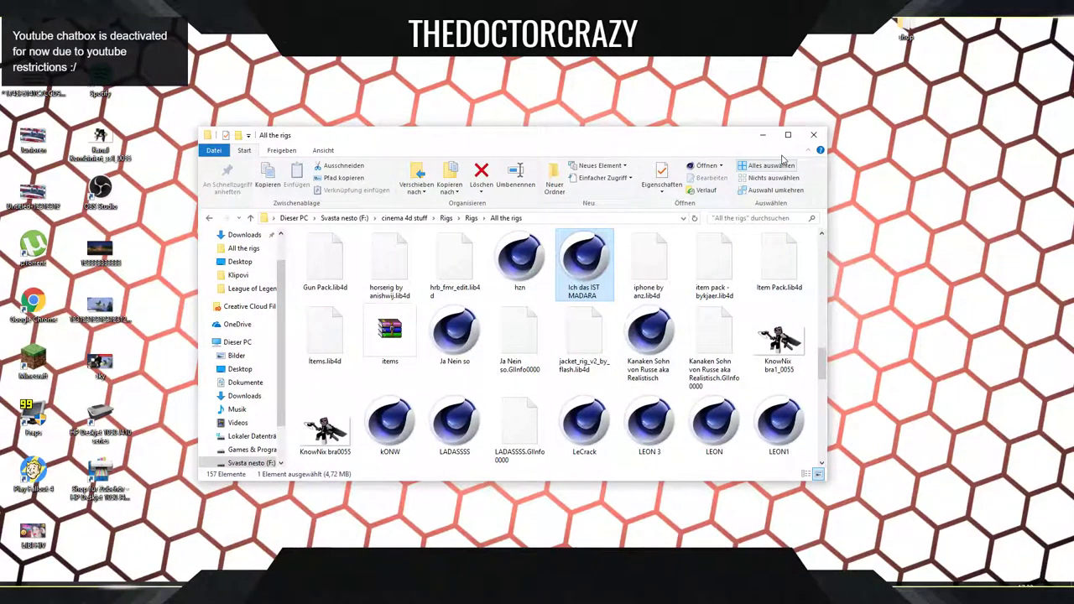
click(762, 134)
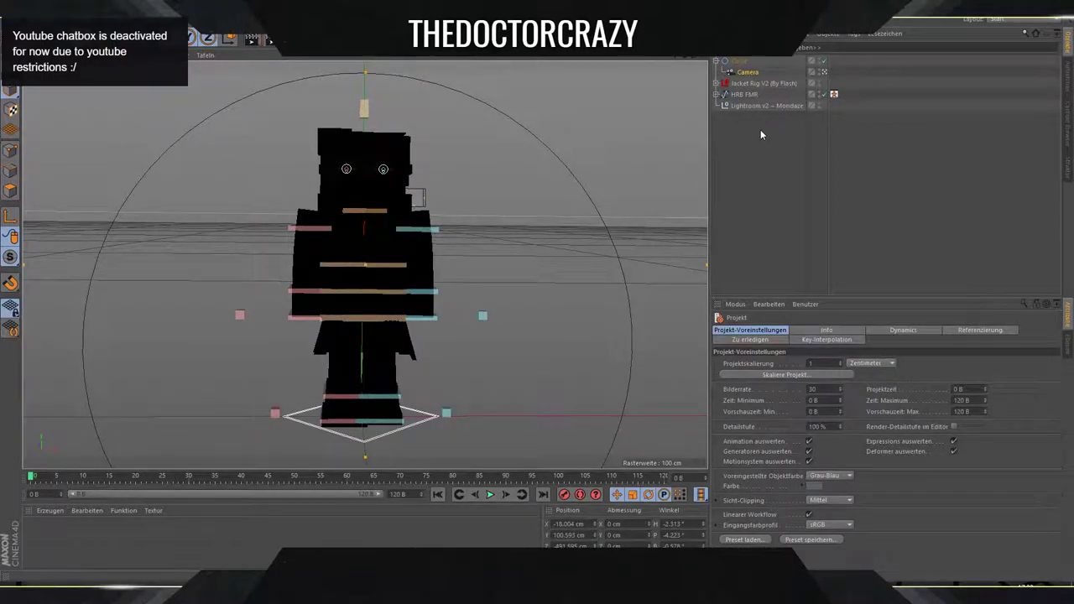
click(760, 83)
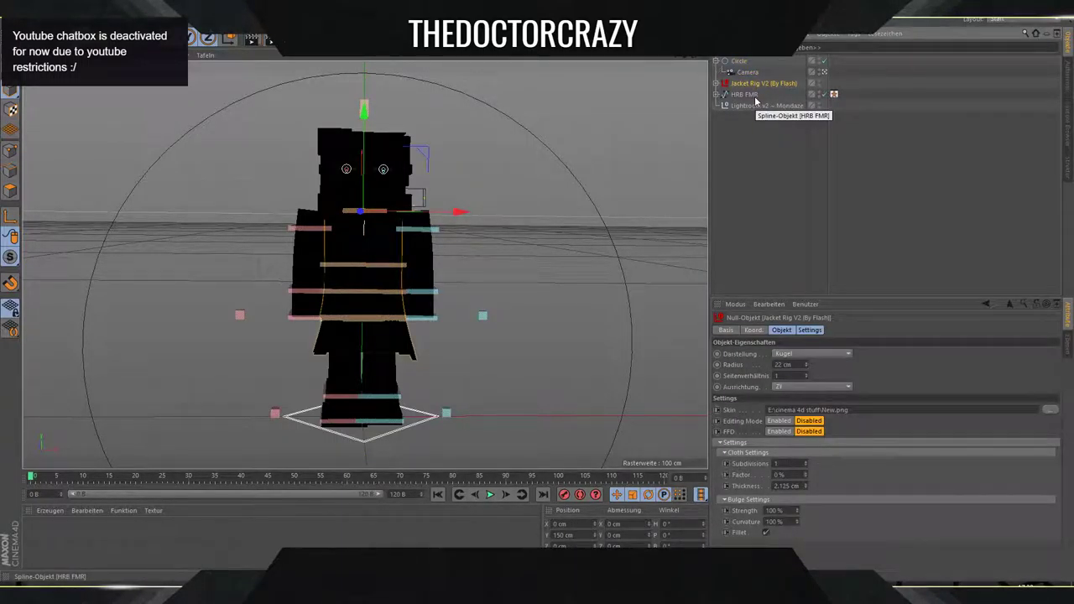
Set the HRB FMR rig's skin texture to the "New" image in the cinema 4d stuff folder.
click(755, 95)
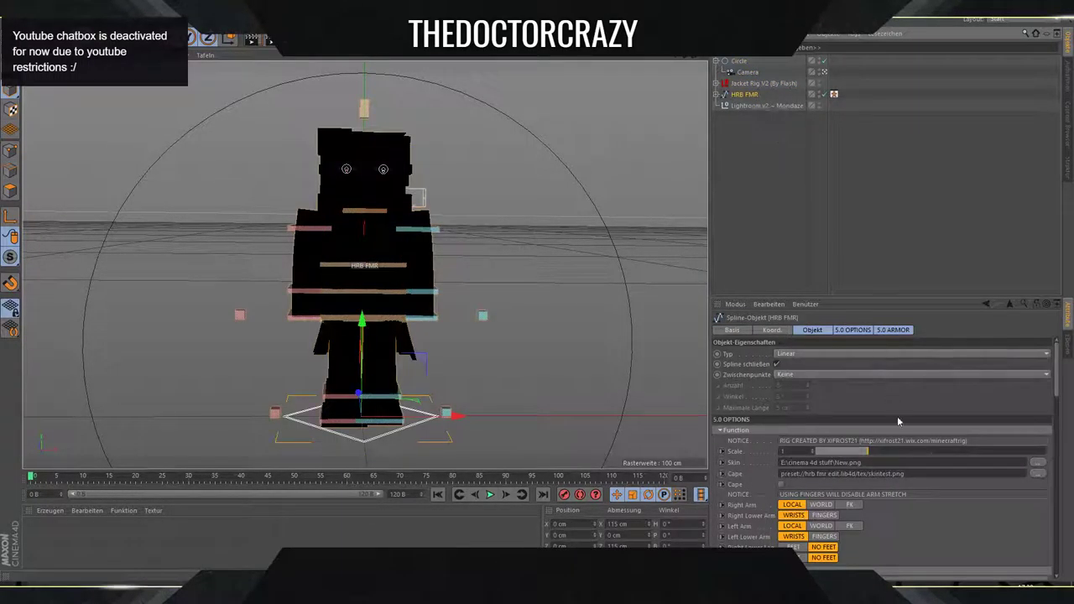
click(1037, 463)
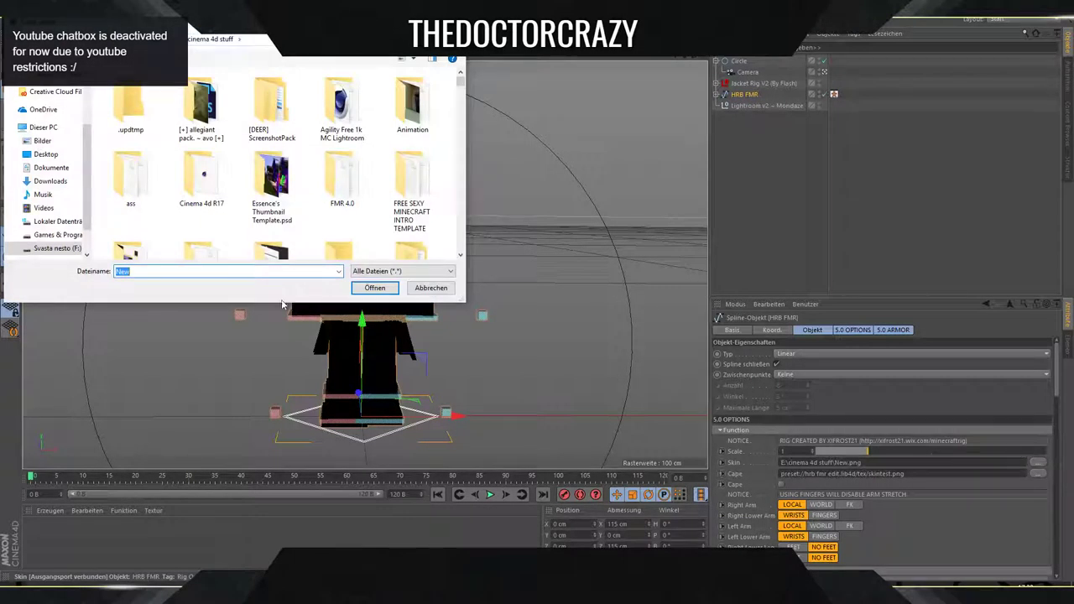
scroll(281, 168, down, 3)
click(283, 163)
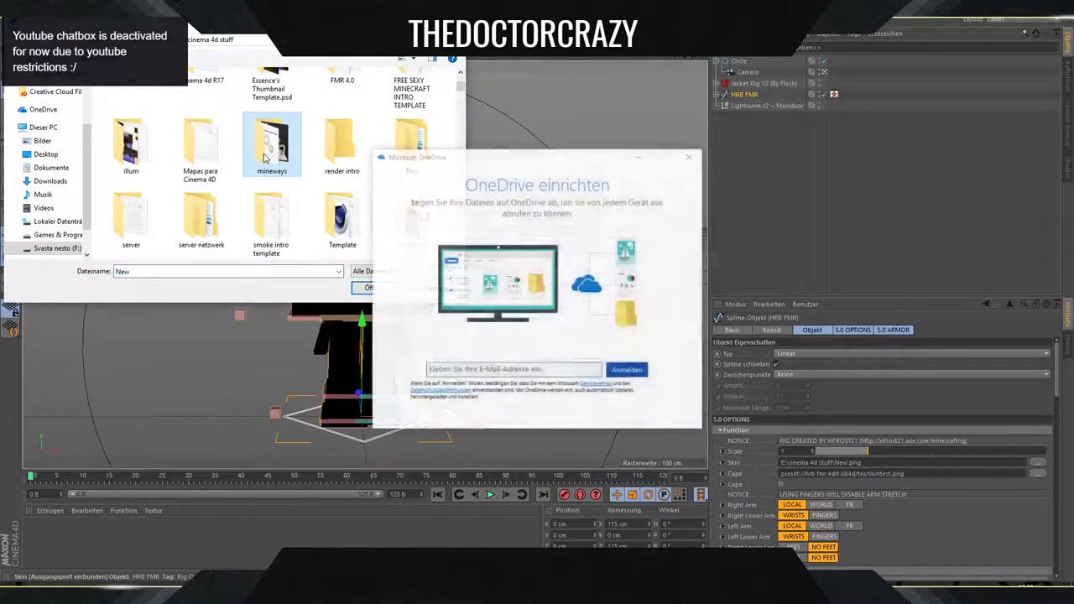
key(b)
key(b)
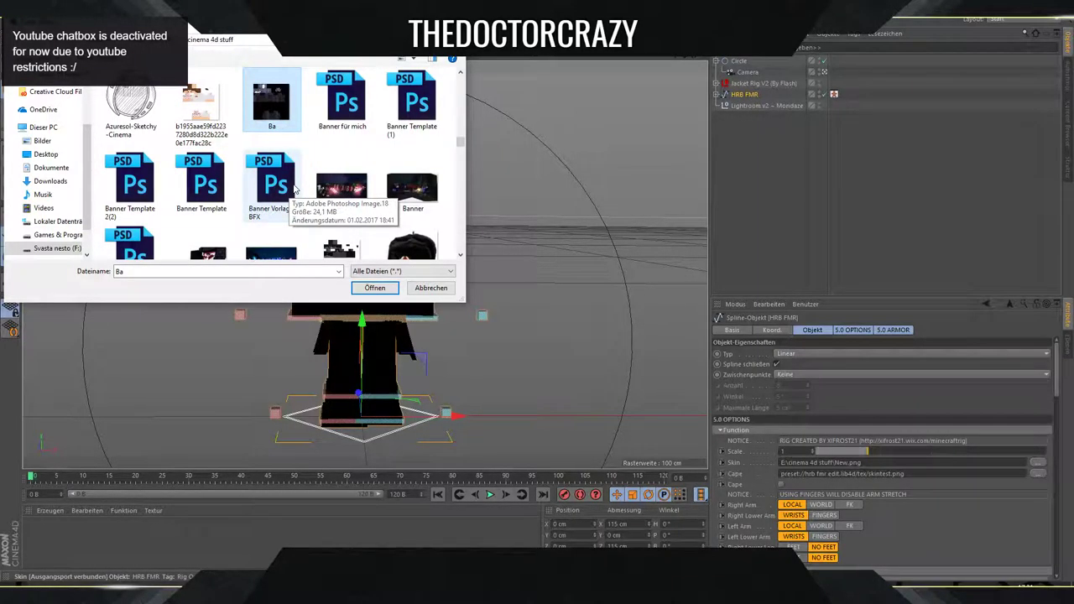
key(n)
key(n)
key(n)
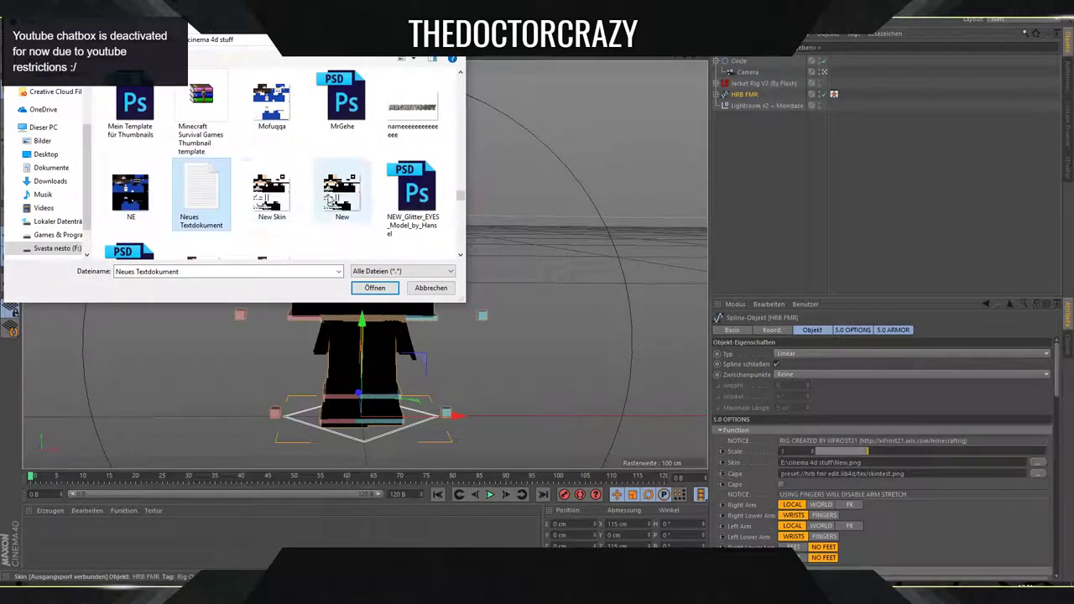
click(339, 195)
click(374, 288)
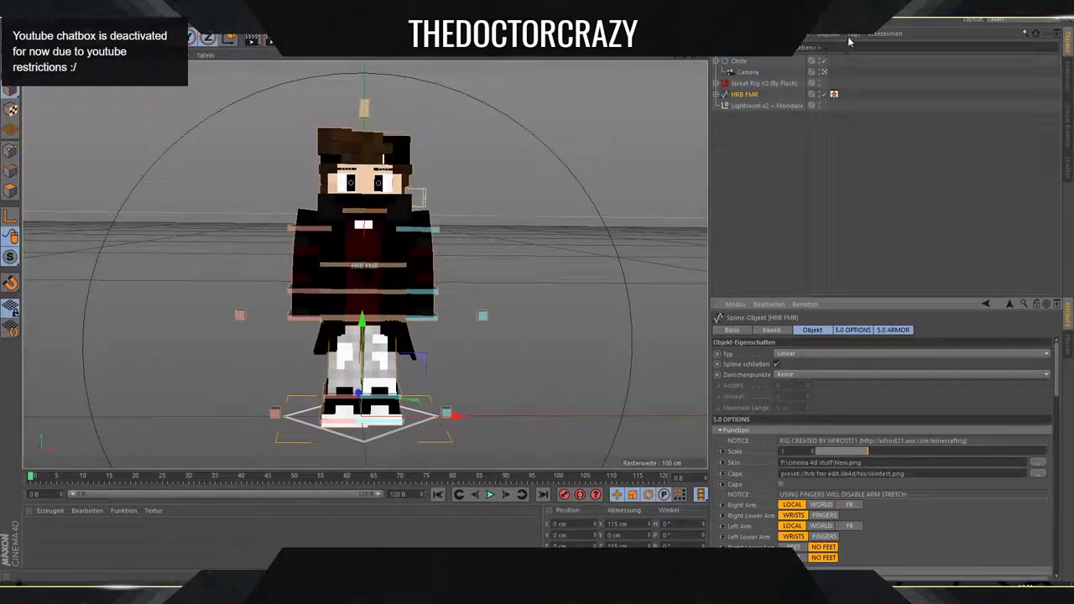
Load the same "New" image from the cinema 4d stuff folder as the skin of Jacket Rig V2.
click(764, 84)
click(1049, 409)
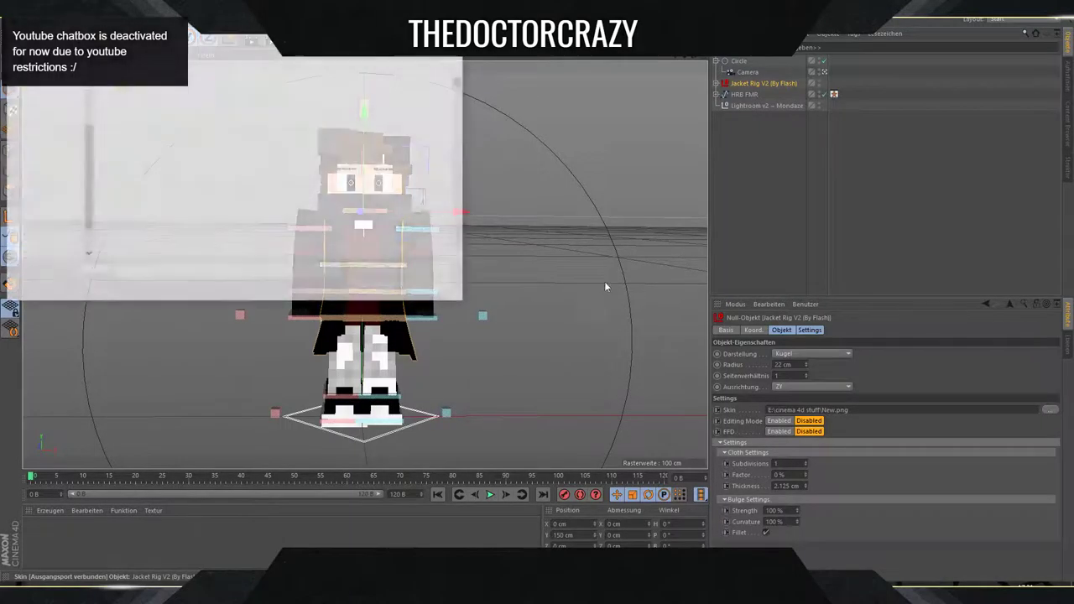
scroll(308, 199, down, 5)
text(NEn)
click(361, 212)
click(378, 291)
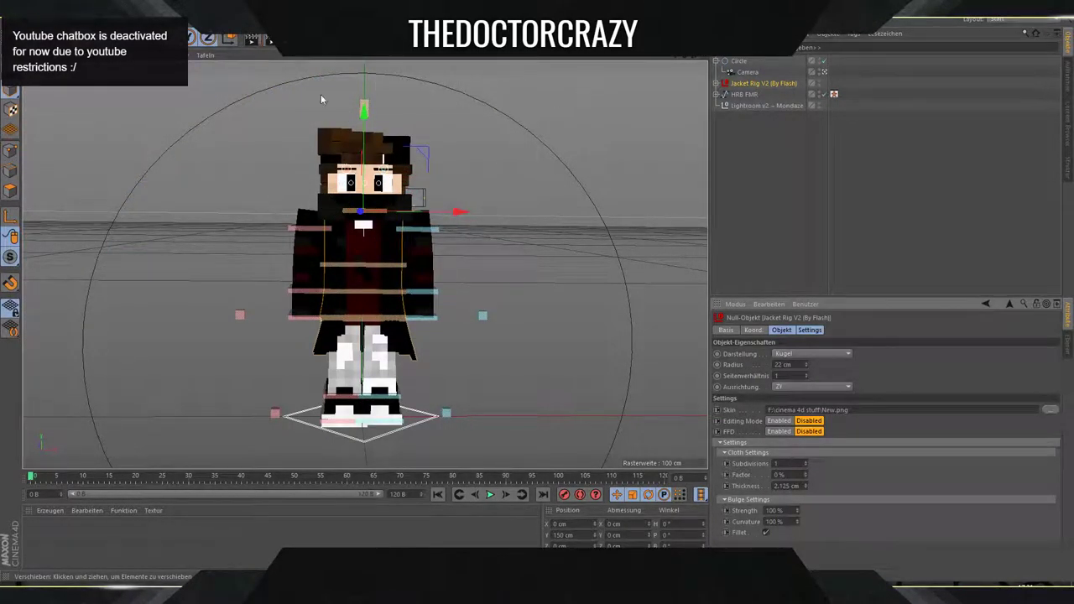
Switch to polygon mode, check the YouTube live dashboard in Chrome, return to Cinema 4D and activate the Live Selection tool.
drag(694, 57, 662, 75)
click(7, 193)
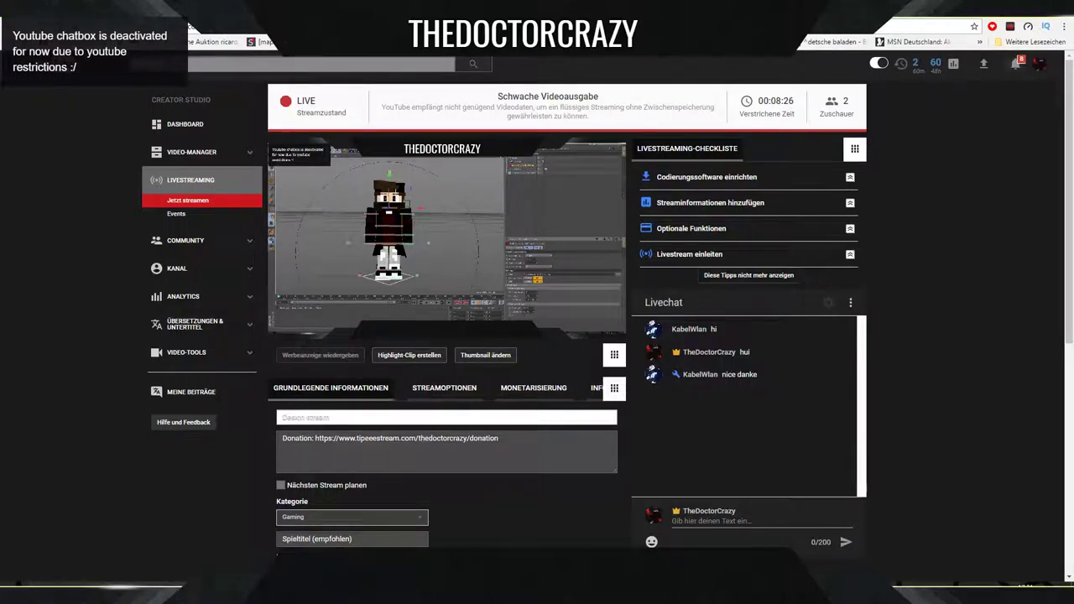
key(alt+Tab)
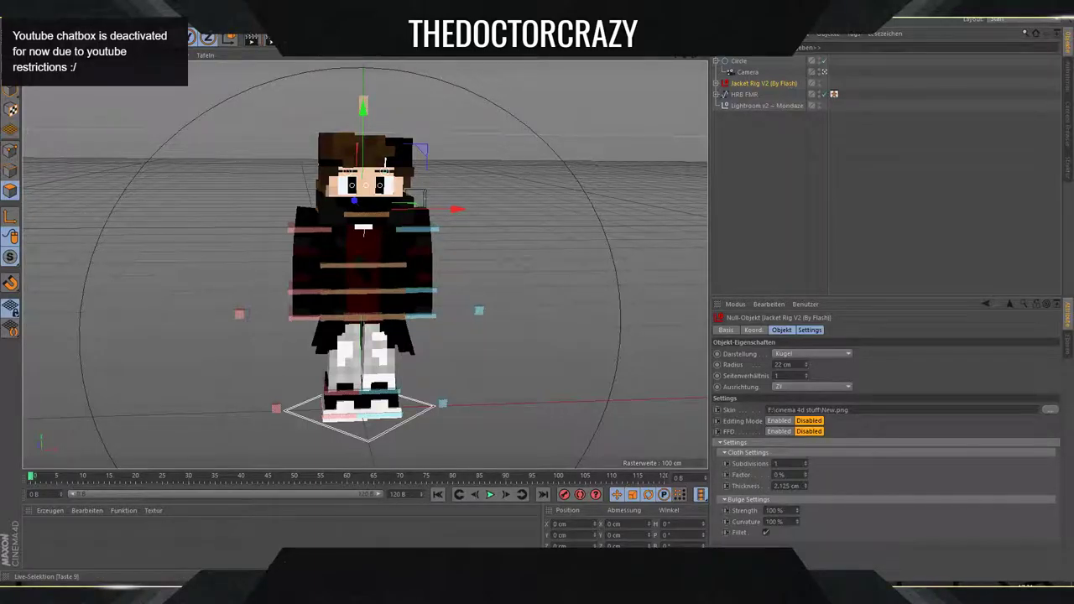
click(58, 38)
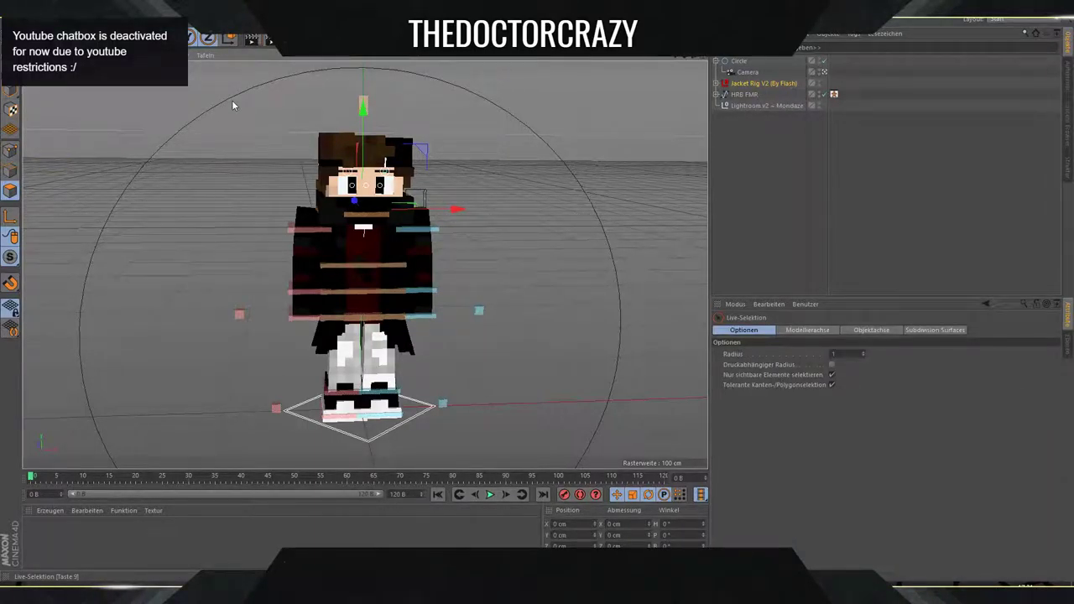
scroll(361, 163, up, 2)
scroll(361, 164, up, 3)
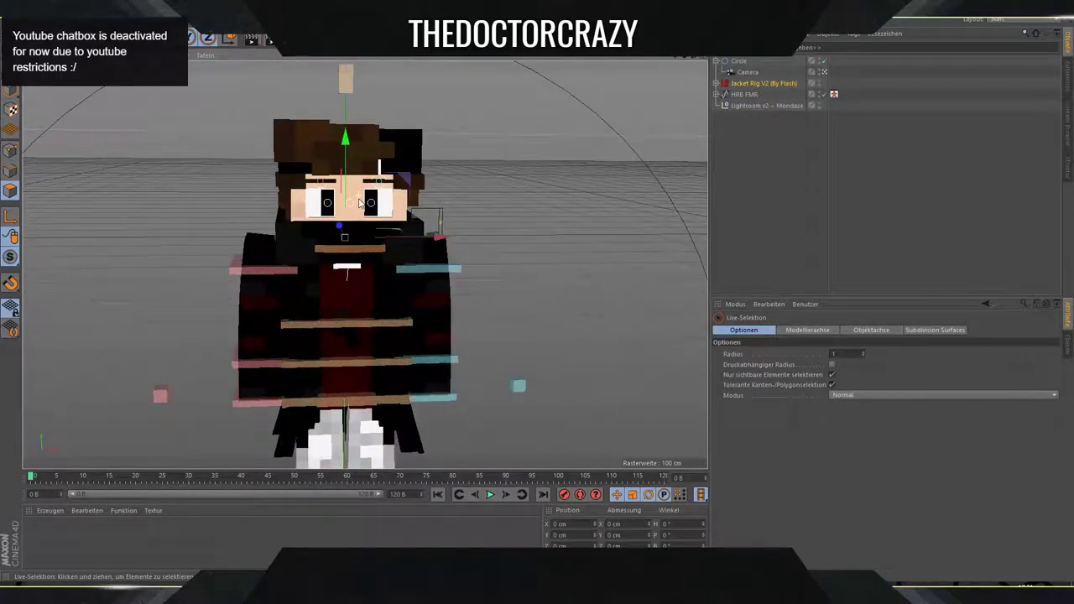
mouse_move(693, 57)
mouse_down()
mouse_move(723, 59)
mouse_move(688, 56)
mouse_up()
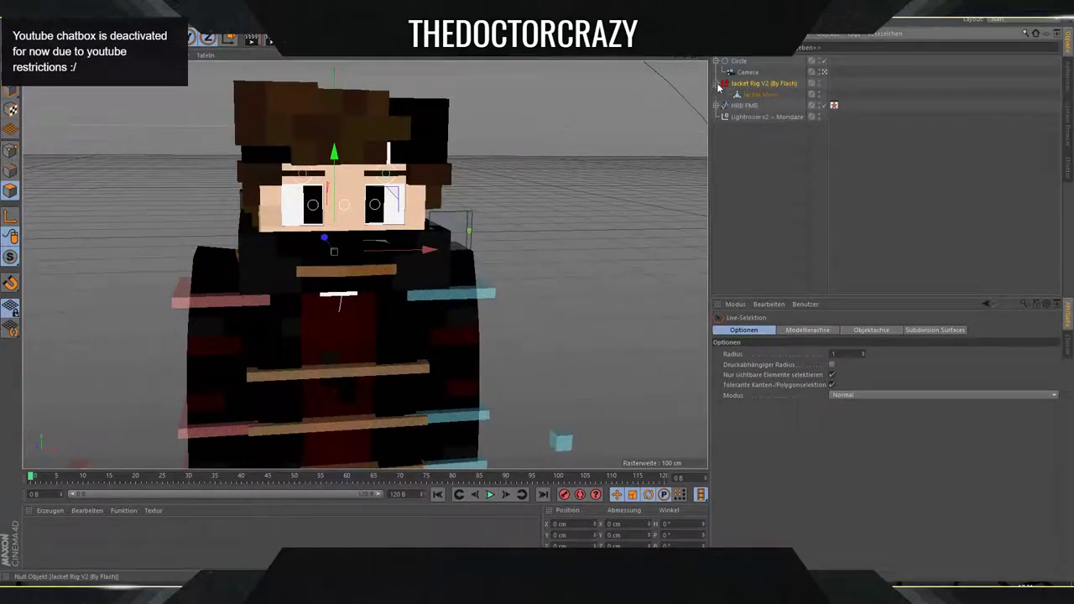
Expand the HRB FMR hierarchy and its Head group and select the EXTRUDE_meshHead object.
click(746, 94)
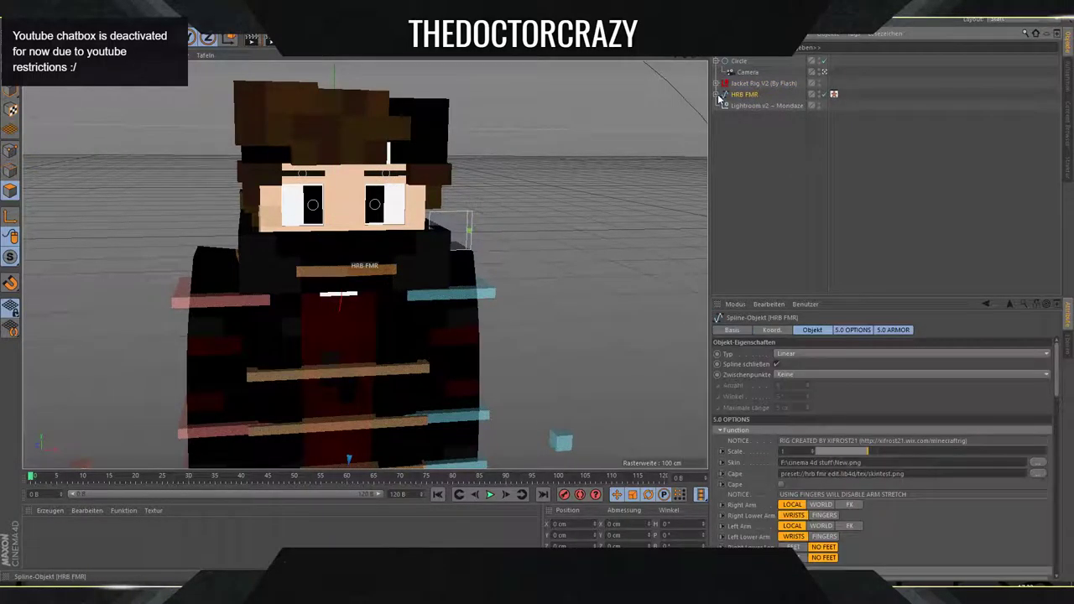
click(719, 94)
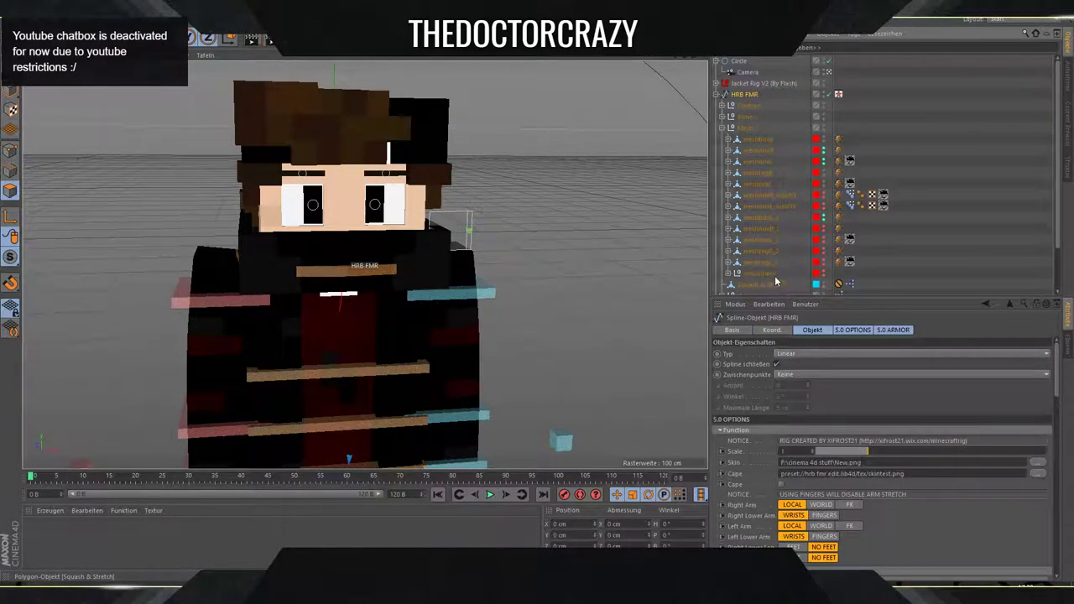
scroll(772, 211, down, 2)
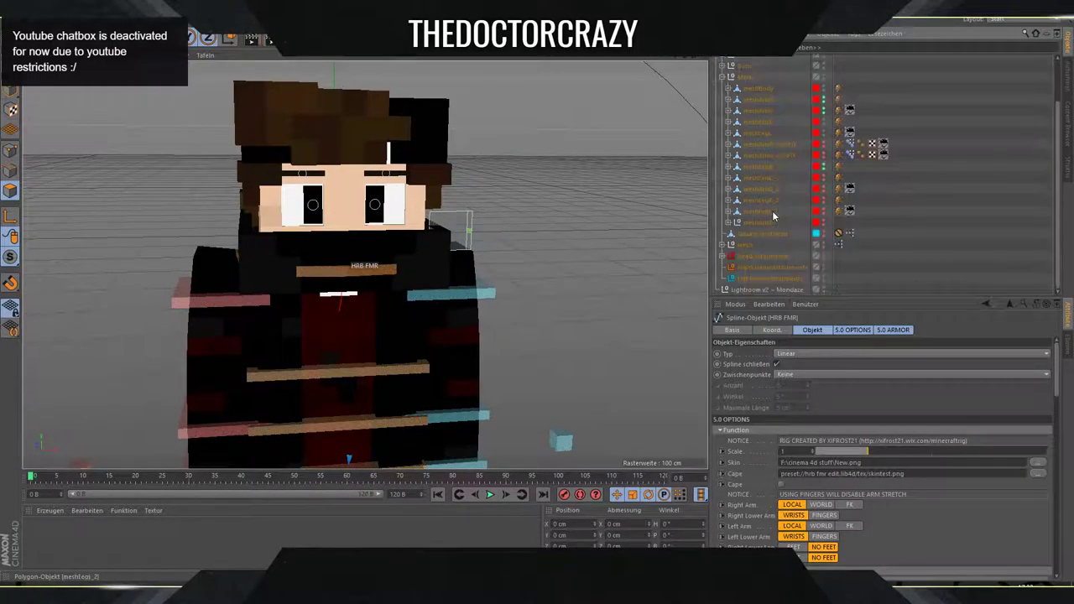
click(722, 245)
click(779, 258)
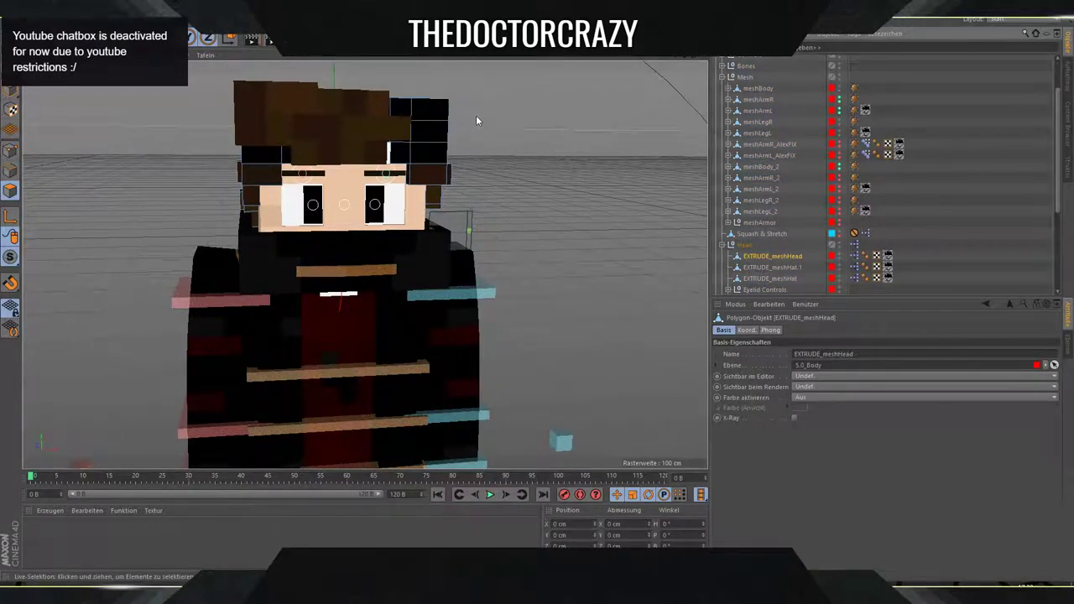
Select all polygons of EXTRUDE_meshHead and reshape both sides of the hair with the Brush (Pinsel) tool in smear mode.
key(ctrl+a)
drag(695, 57, 649, 61)
right_click(499, 169)
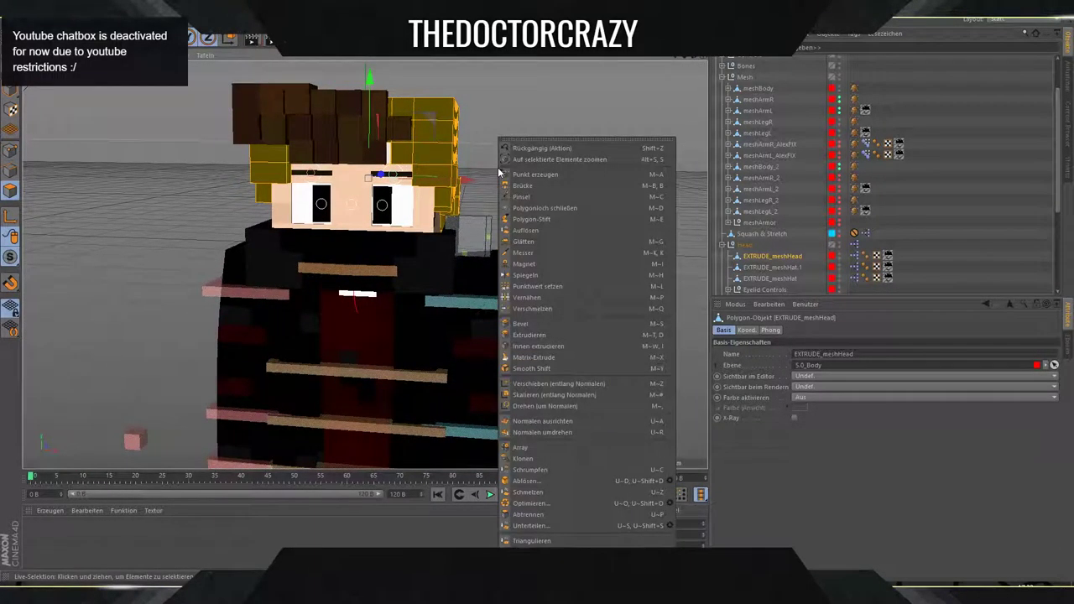
click(534, 197)
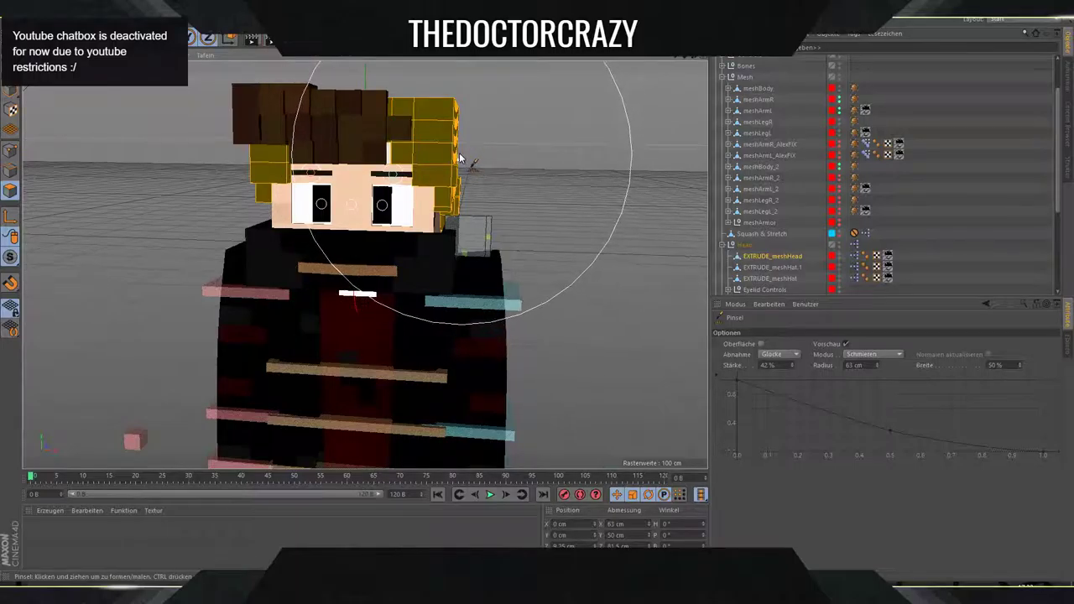
mouse_move(452, 151)
mouse_down()
mouse_move(461, 151)
mouse_move(364, 265)
mouse_move(380, 190)
mouse_move(356, 168)
mouse_move(366, 160)
mouse_up()
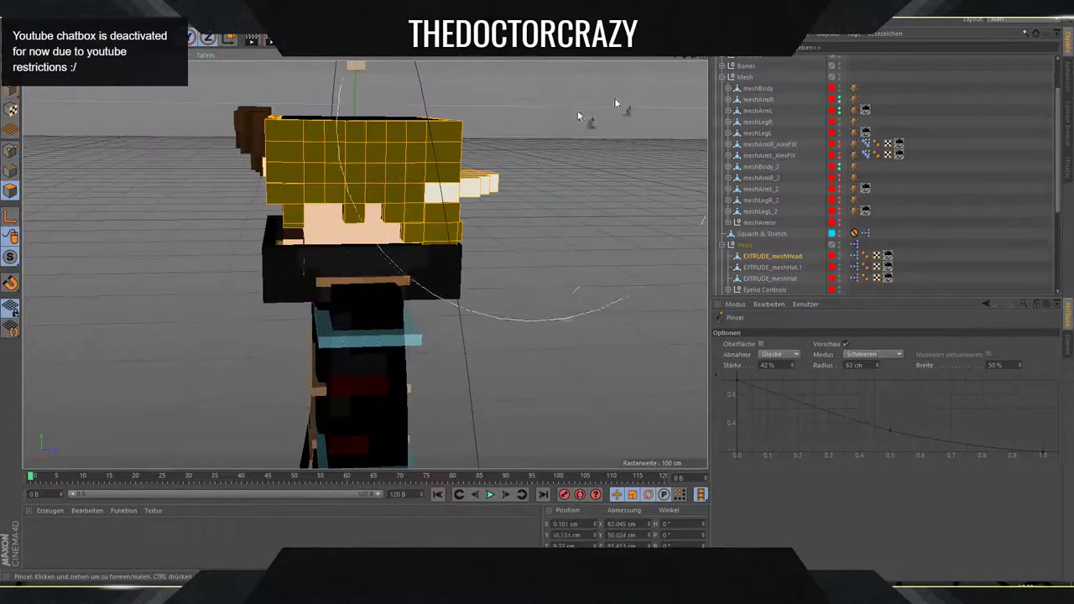
drag(695, 57, 697, 57)
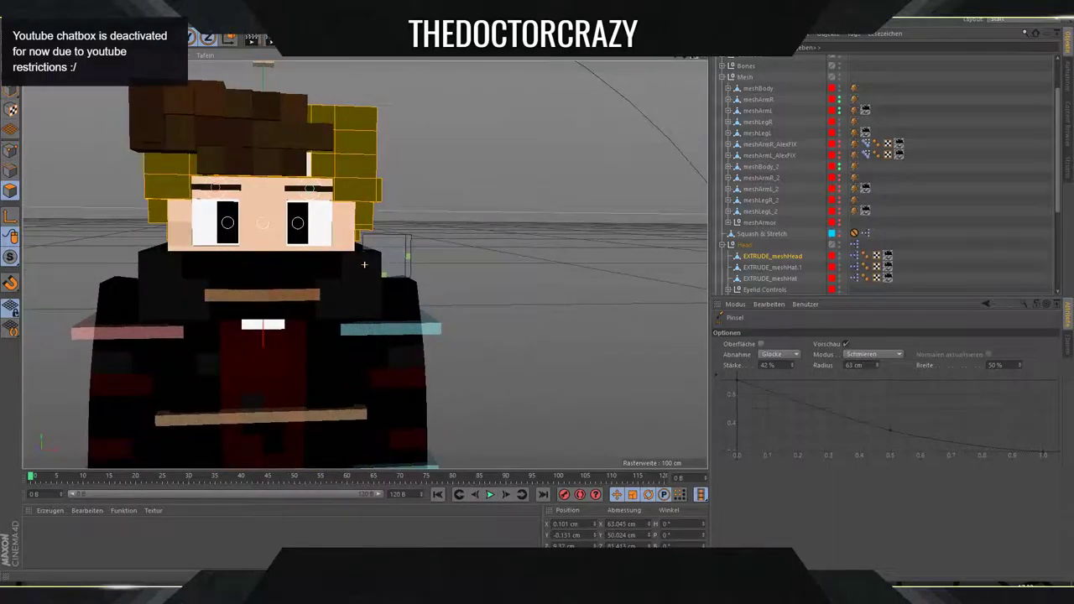
drag(337, 140, 338, 137)
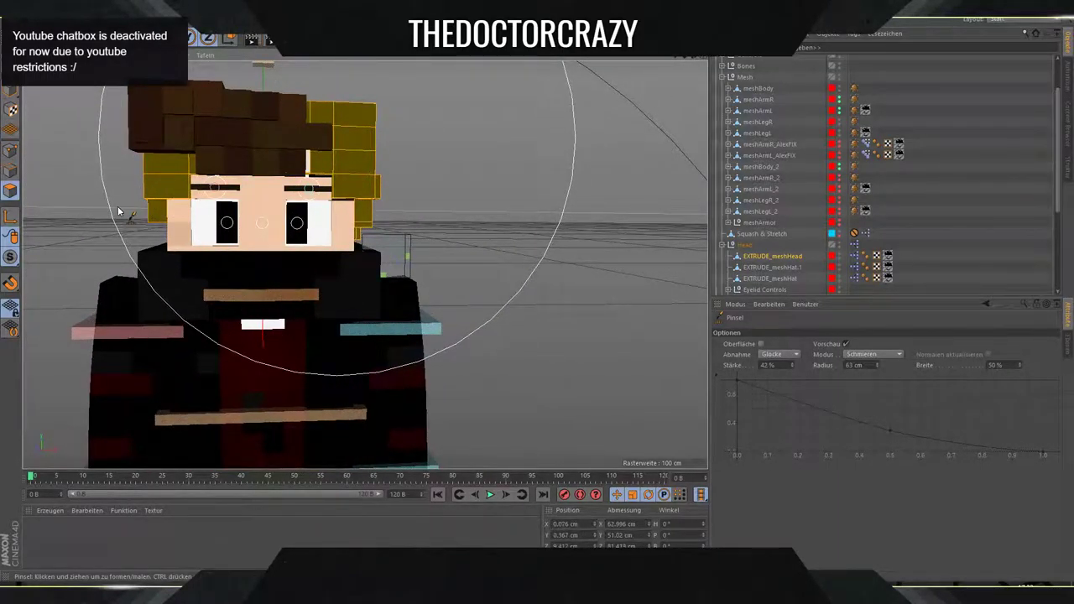
drag(144, 153, 140, 151)
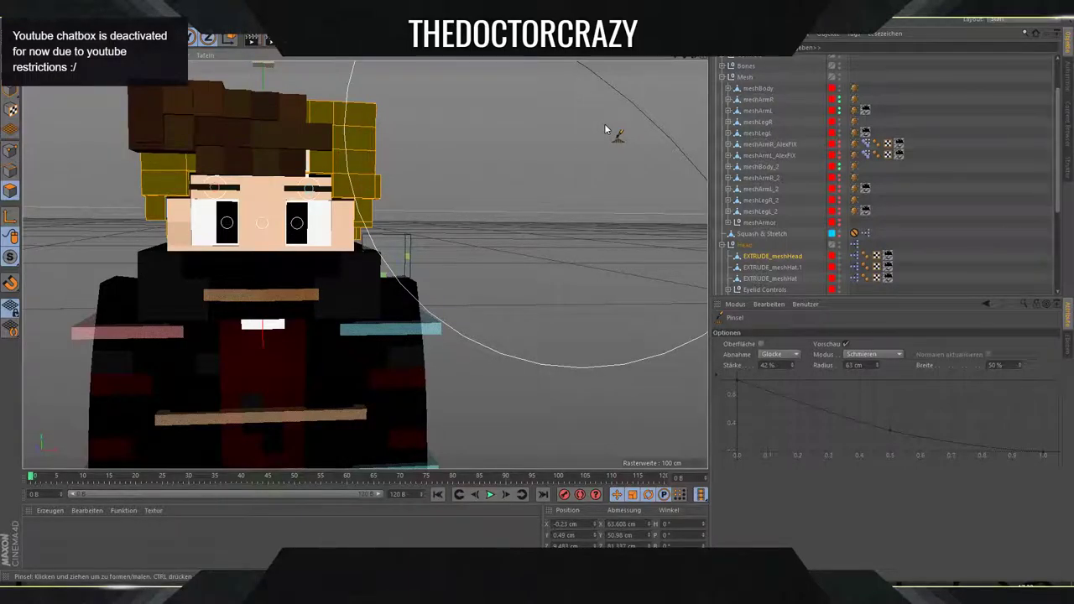
Refine the hair's outline around the face with short smear brush strokes along both side edges, seen from the front.
drag(676, 56, 788, 118)
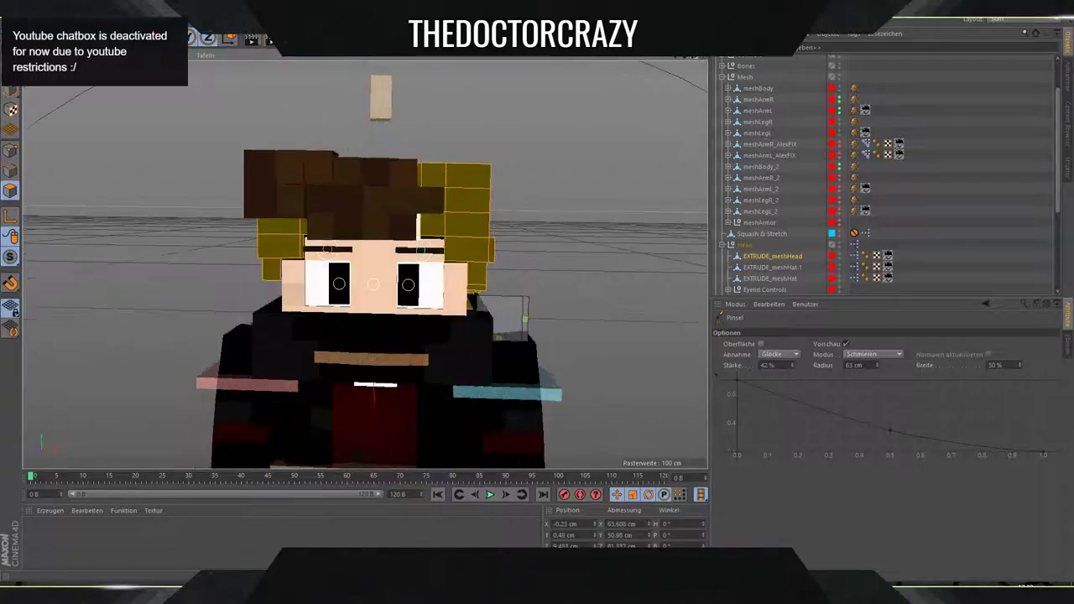
drag(696, 56, 692, 38)
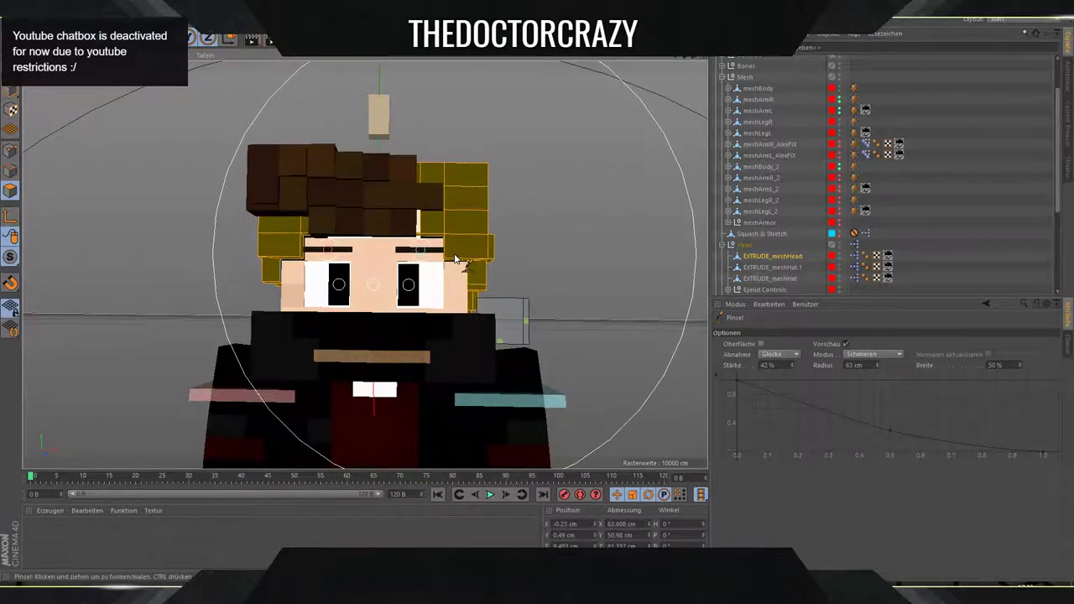
drag(420, 226, 418, 215)
drag(257, 234, 263, 246)
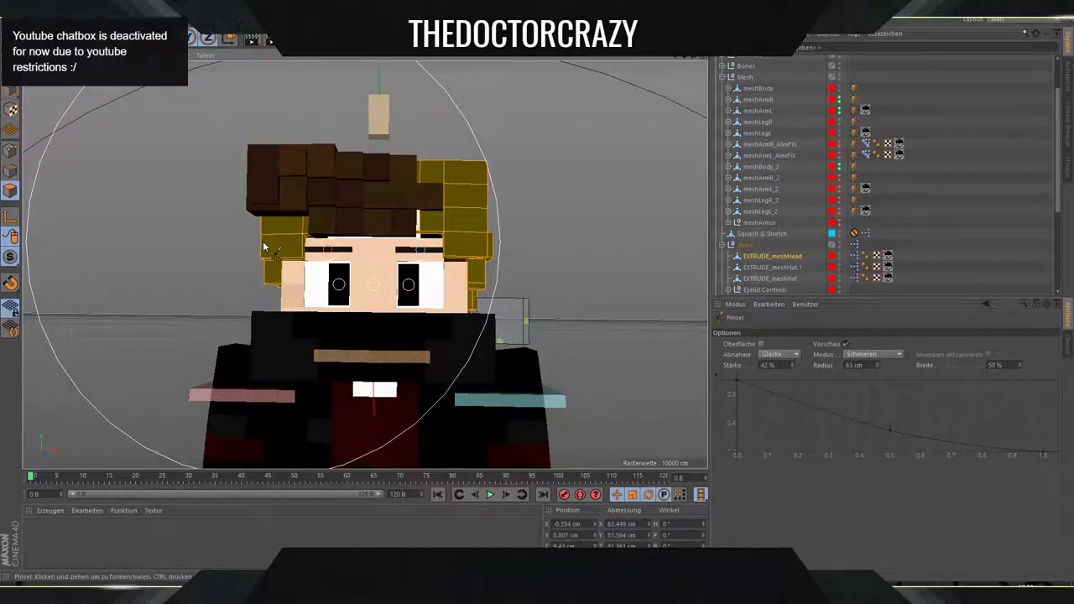
key(ctrl+shift+a)
drag(471, 270, 476, 285)
drag(435, 224, 435, 233)
drag(487, 286, 480, 284)
drag(263, 265, 271, 270)
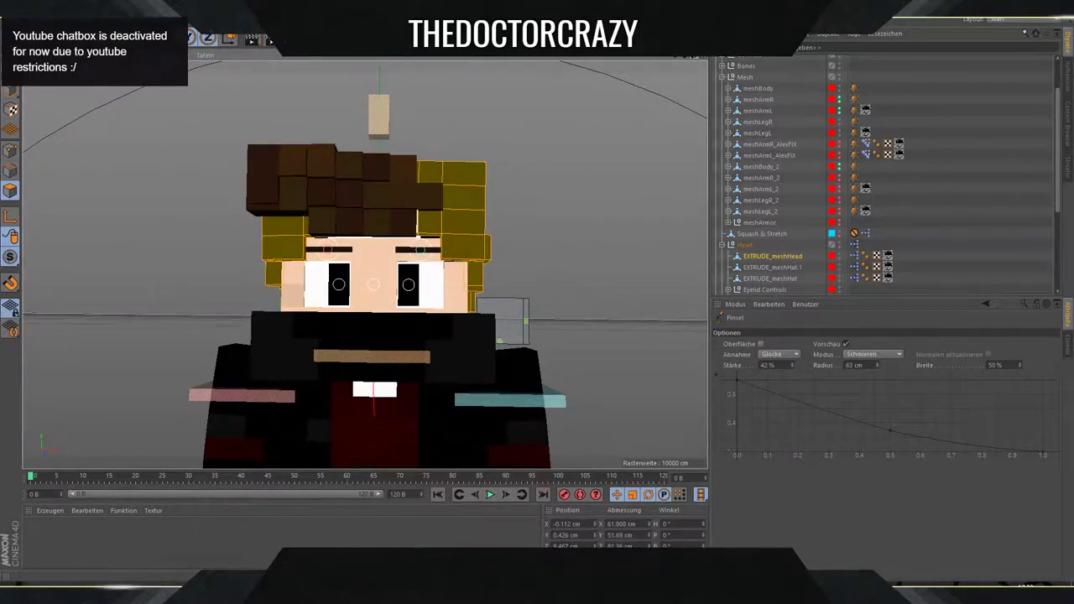
Shape the top surface of the hair into a raised curve with the smear brush.
drag(694, 55, 646, 84)
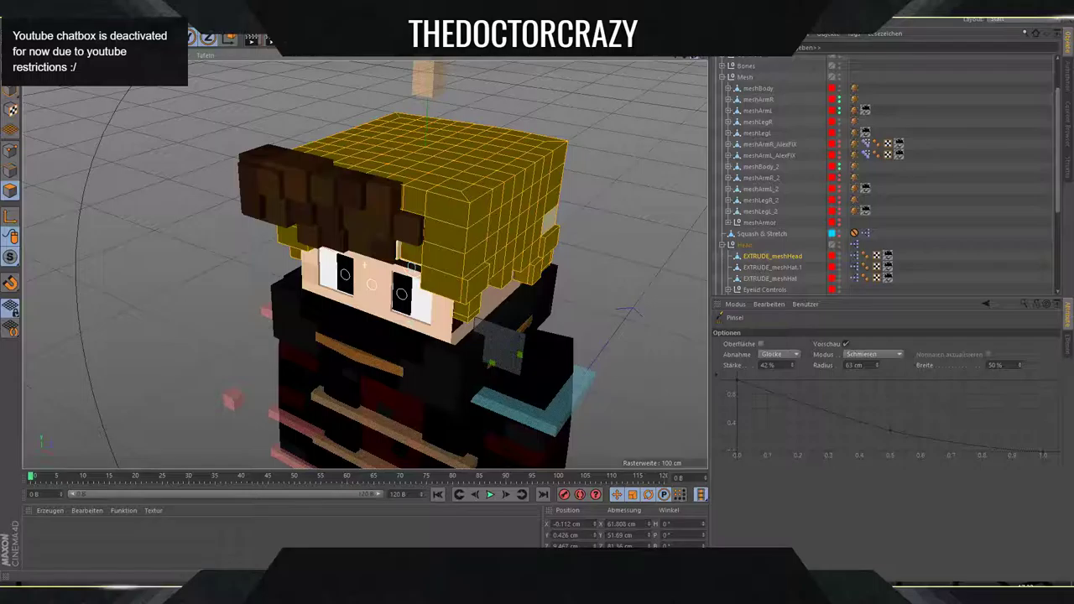
alt+drag(466, 159, 476, 144)
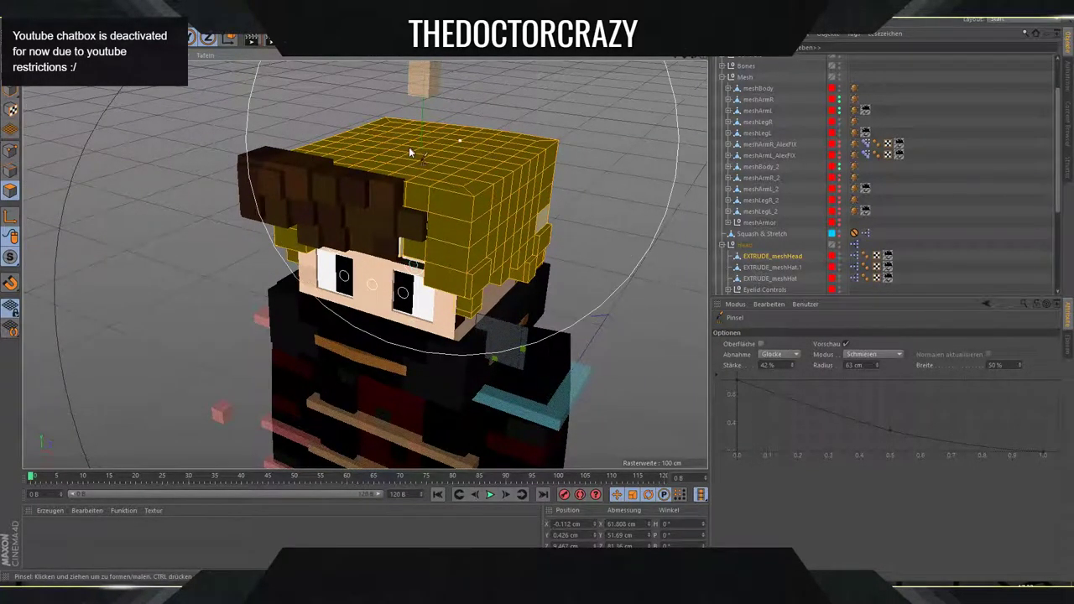
drag(406, 148, 331, 135)
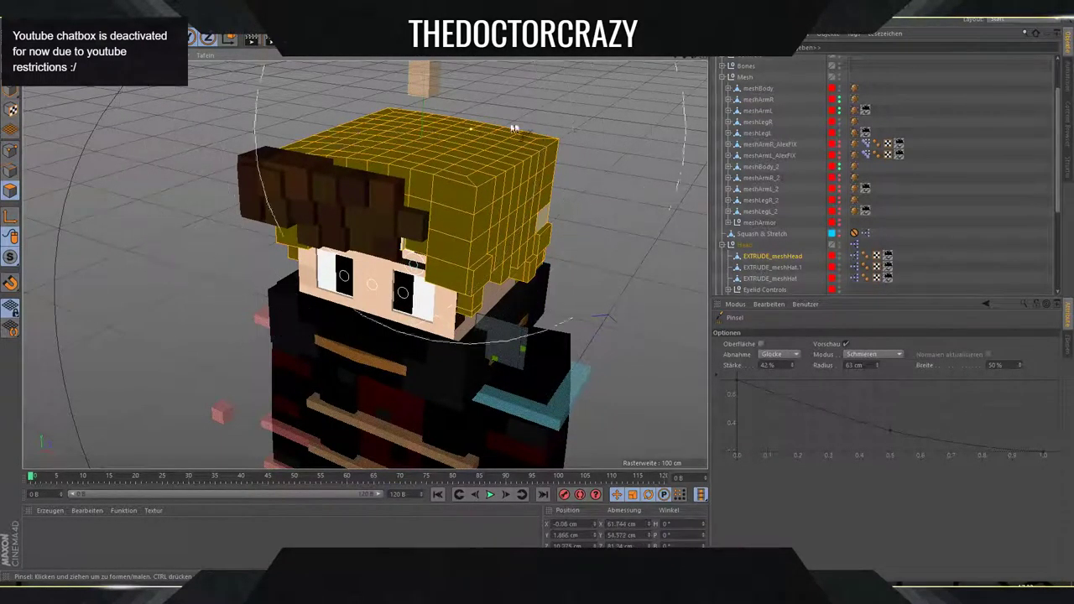
Smear the lower side of the hair outward and bend the white strand protruding from the back upward.
drag(694, 58, 701, 58)
mouse_move(290, 236)
mouse_down()
mouse_move(227, 207)
mouse_move(233, 278)
mouse_up()
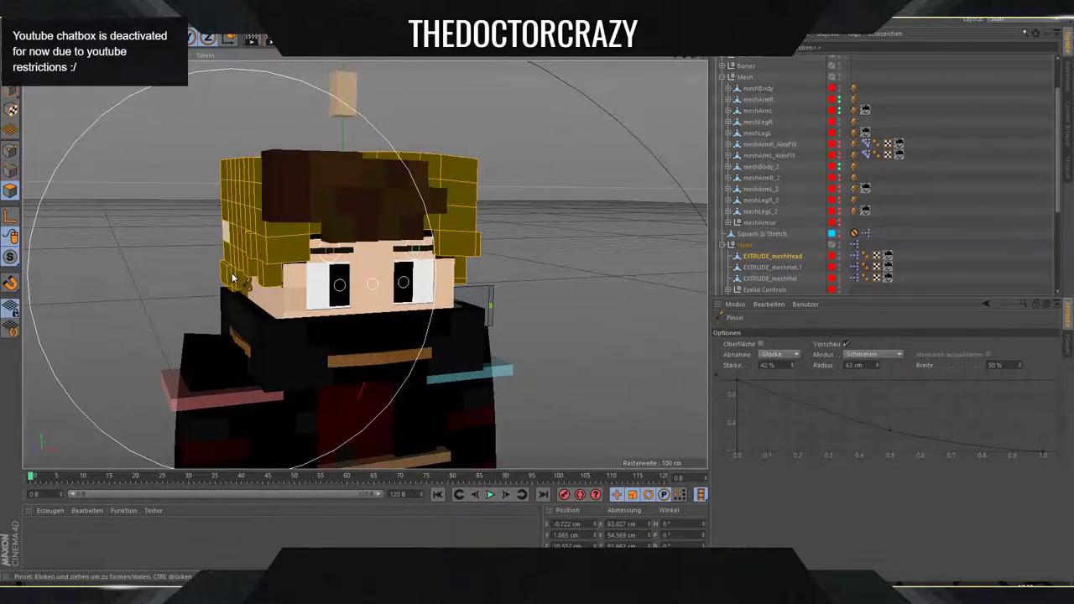
drag(690, 58, 688, 62)
alt+drag(364, 264, 365, 265)
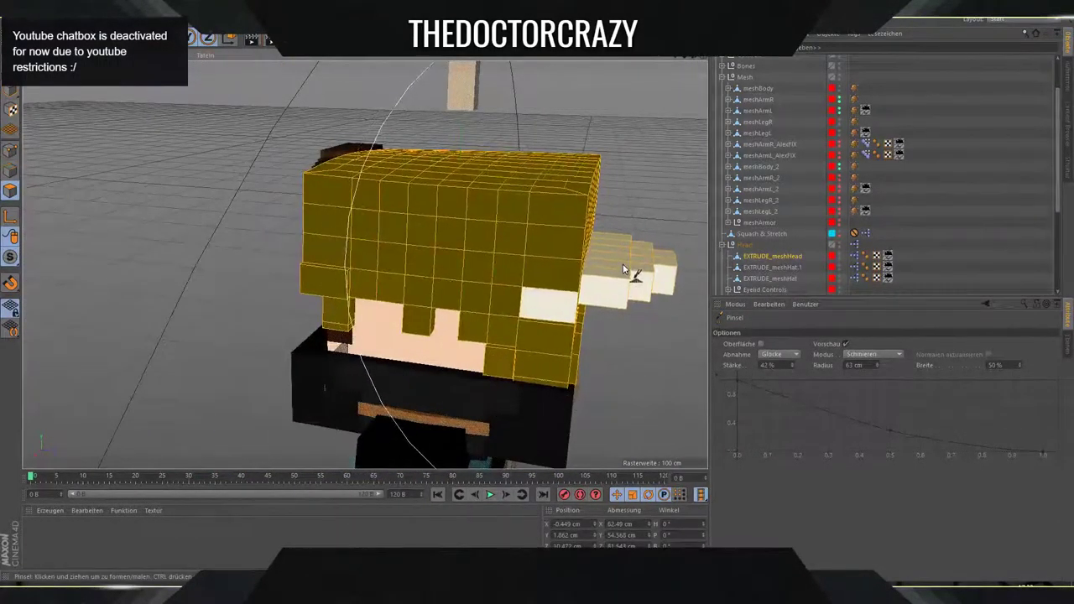
mouse_move(684, 267)
mouse_down()
mouse_move(682, 280)
mouse_move(676, 235)
mouse_move(687, 237)
mouse_up()
drag(690, 59, 677, 56)
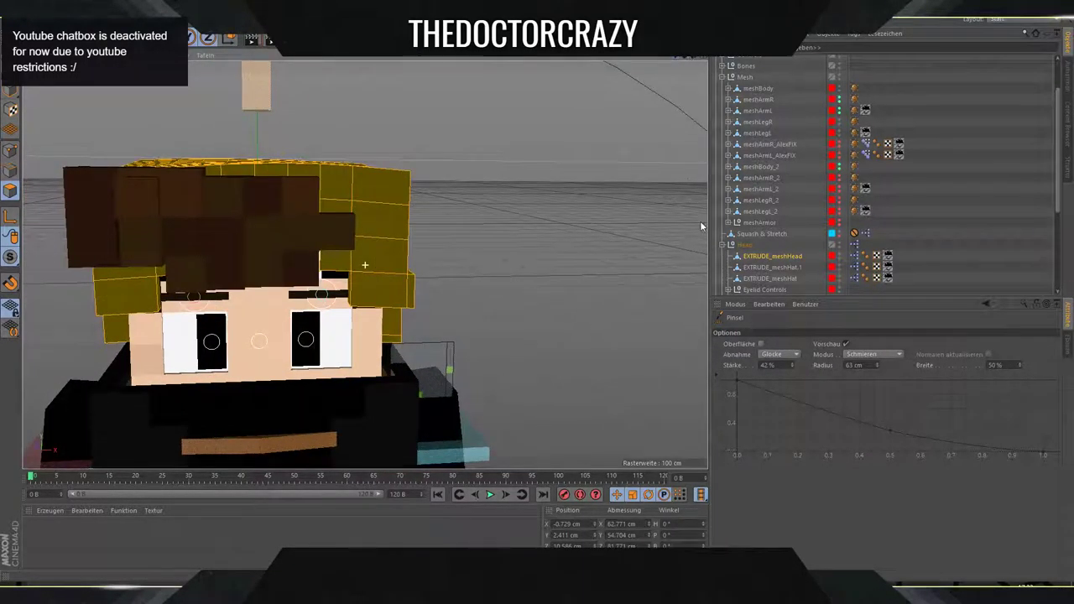
Select all polygons of EXTRUDE_meshHat.1 and smear the scarf's front and side with the Brush (Pinsel) tool.
click(776, 266)
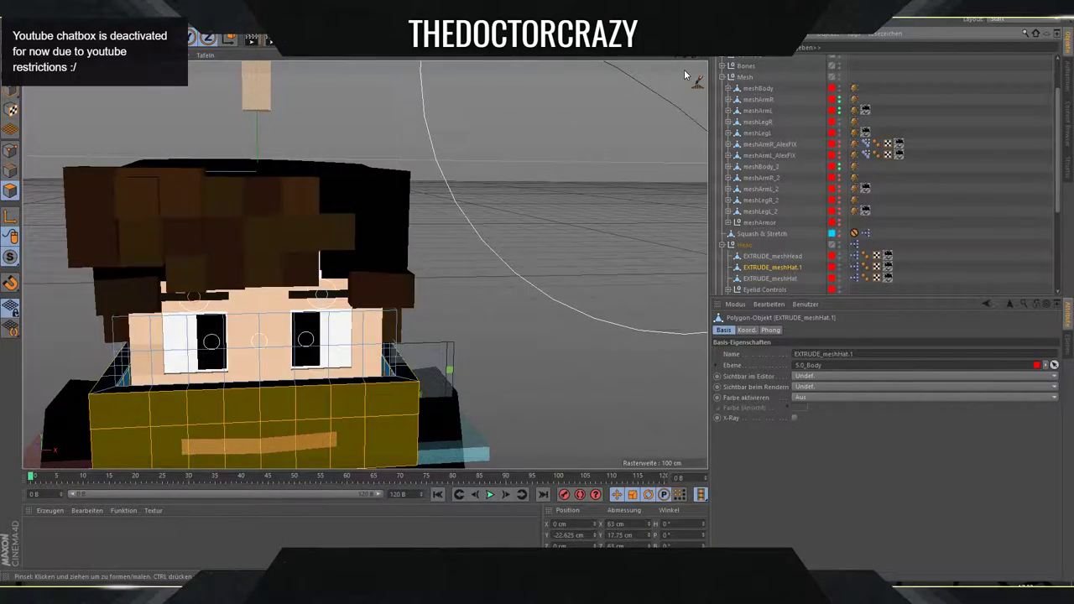
drag(674, 57, 677, 54)
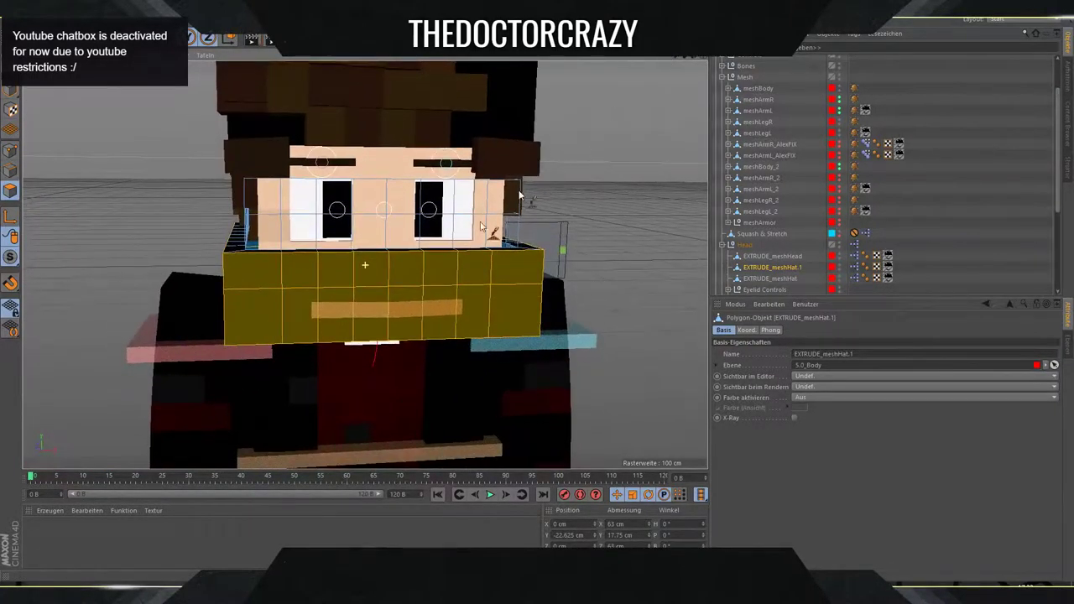
key(ctrl+a)
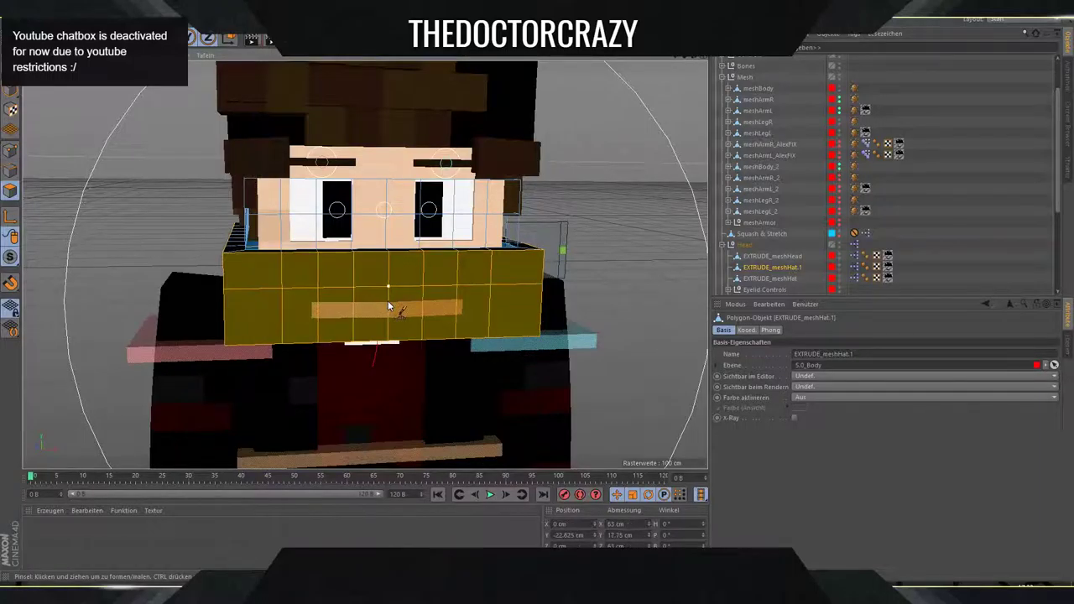
drag(388, 302, 395, 303)
drag(693, 58, 694, 59)
drag(367, 306, 365, 340)
drag(571, 410, 572, 412)
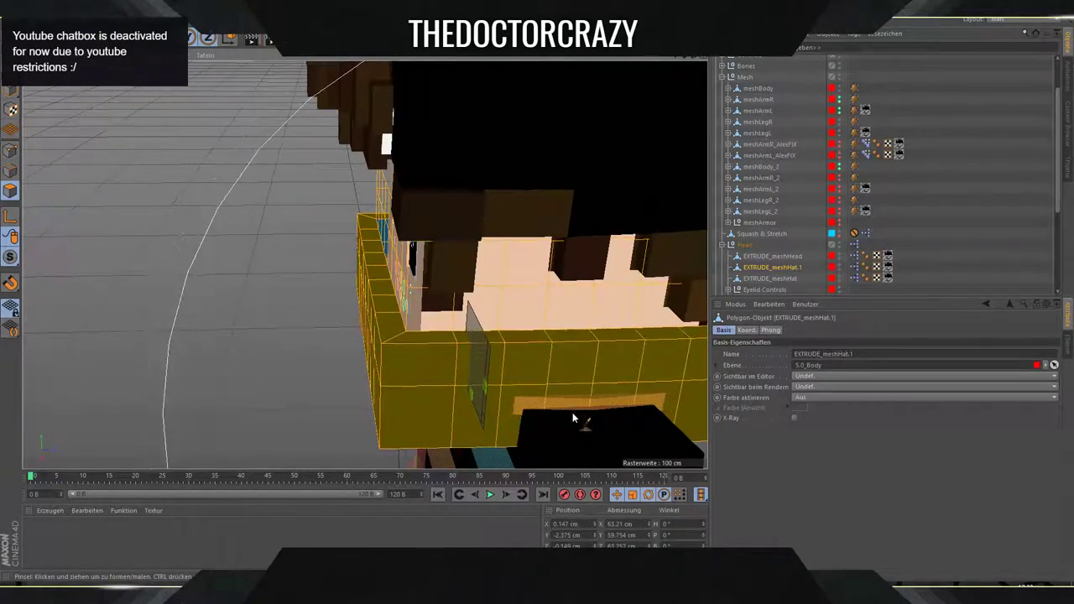
Reshape the remaining sides of the scarf around the head with short smear brush strokes.
drag(695, 58, 695, 59)
alt+drag(364, 265, 137, 301)
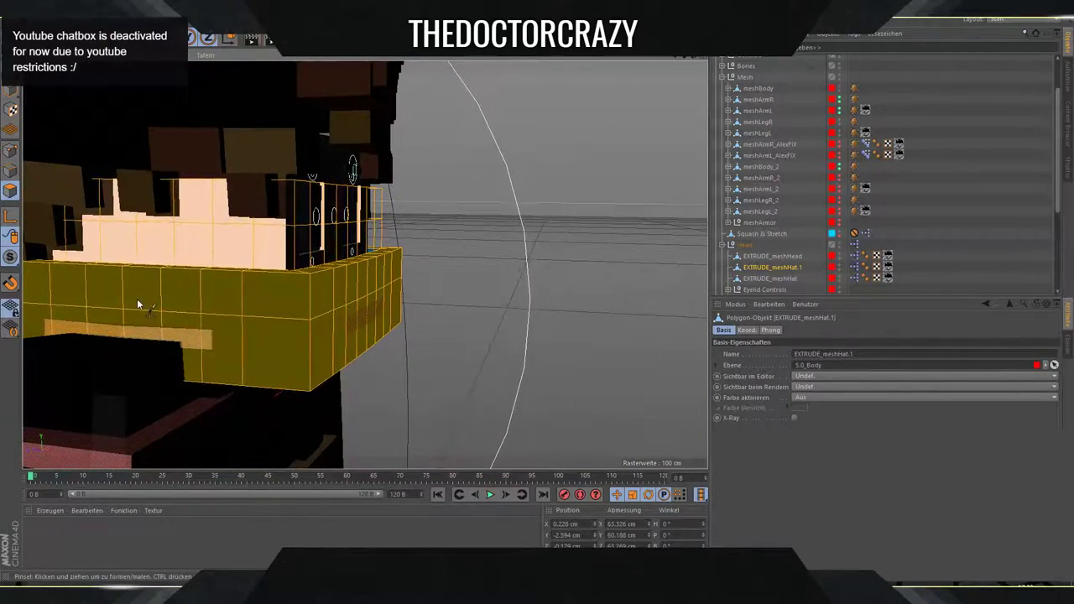
drag(694, 59, 694, 59)
mouse_move(475, 126)
mouse_down()
mouse_move(458, 94)
mouse_move(665, 54)
mouse_move(694, 58)
mouse_up()
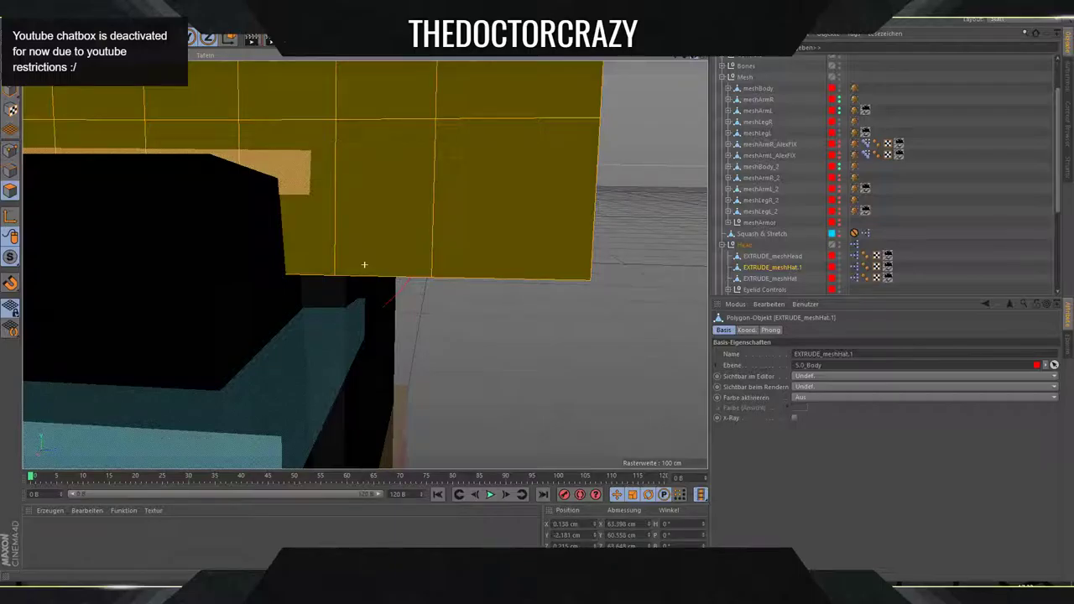
scroll(364, 264, up, 3)
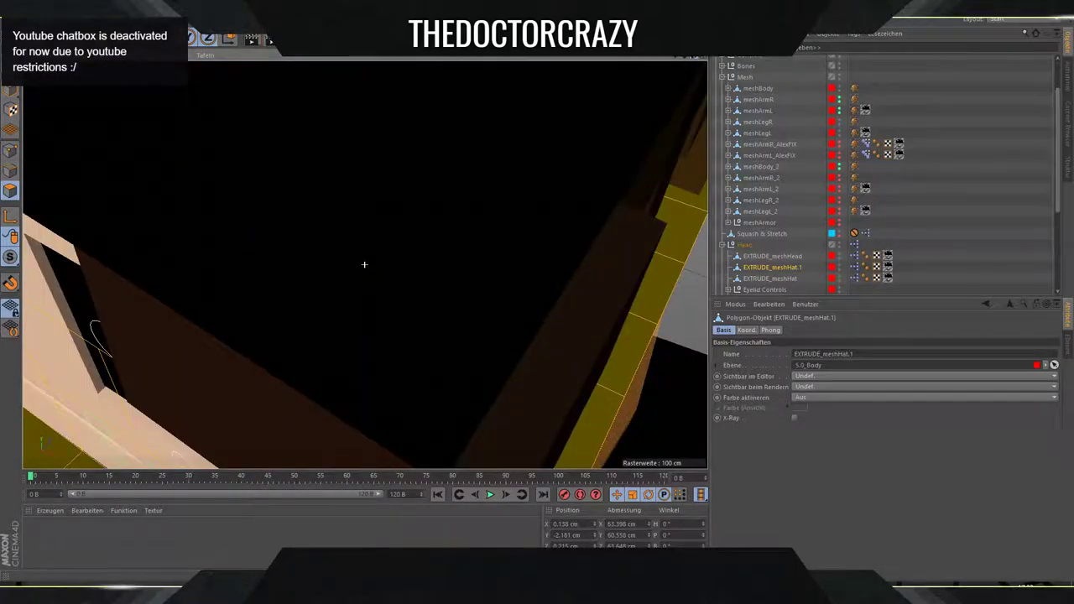
drag(693, 58, 680, 92)
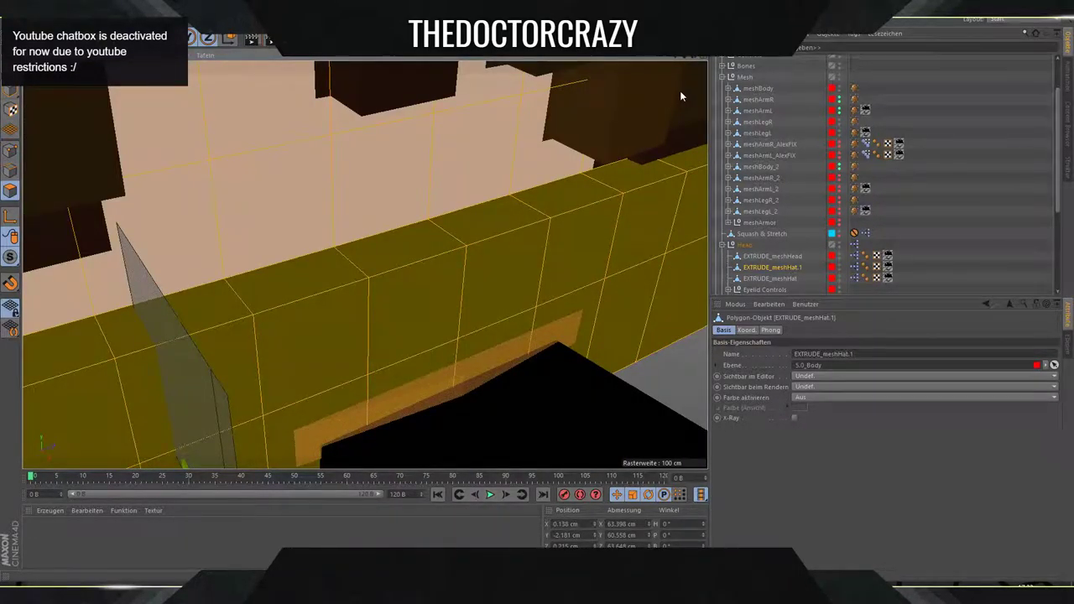
drag(452, 311, 454, 320)
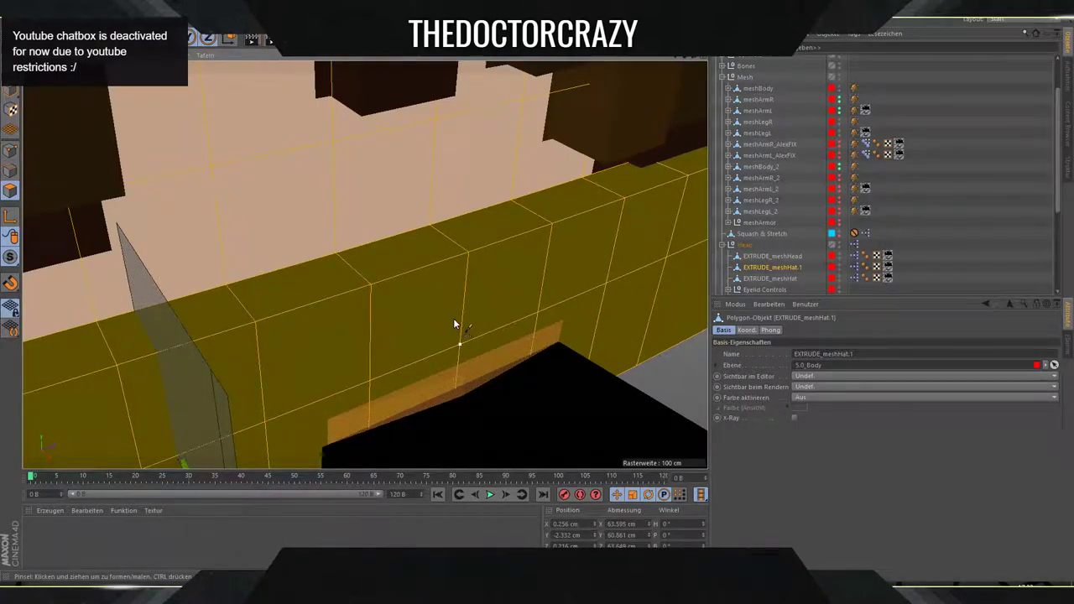
drag(693, 58, 772, 67)
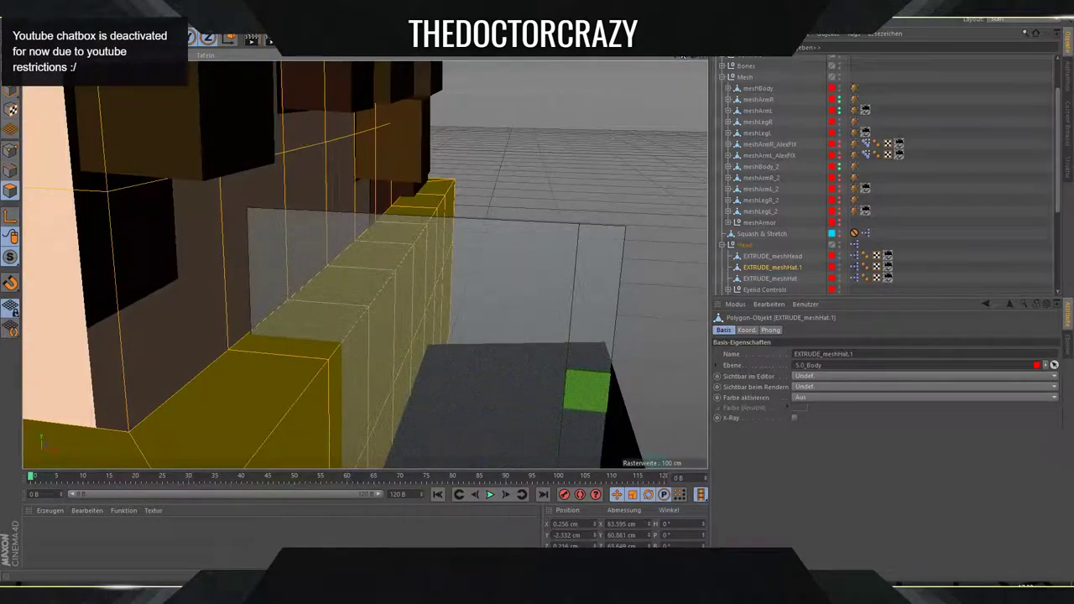
scroll(365, 265, down, 9)
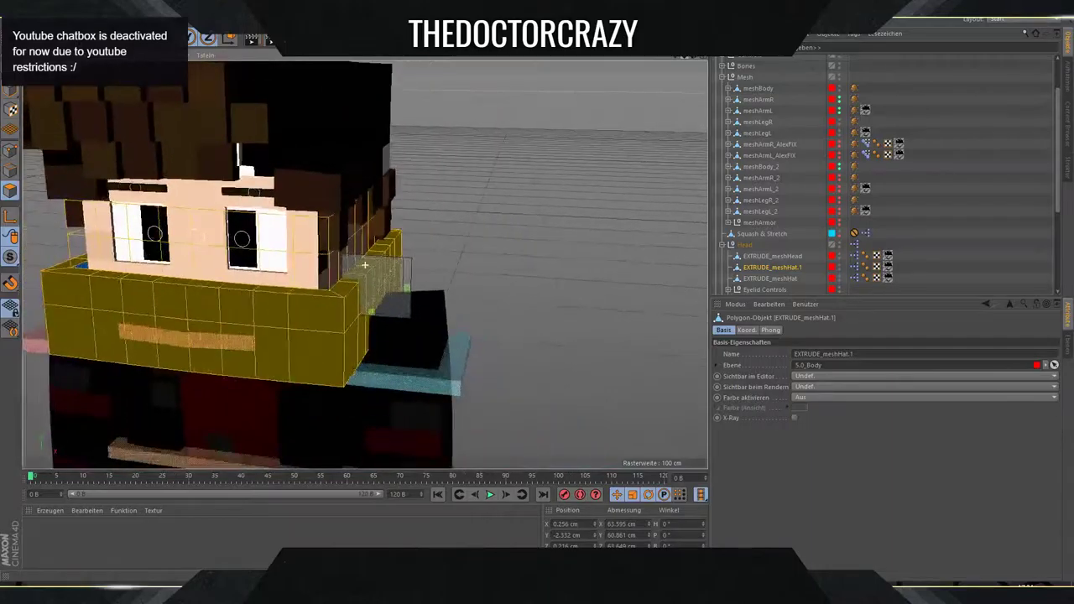
mouse_move(691, 58)
mouse_down()
mouse_move(712, 55)
mouse_move(673, 57)
mouse_up()
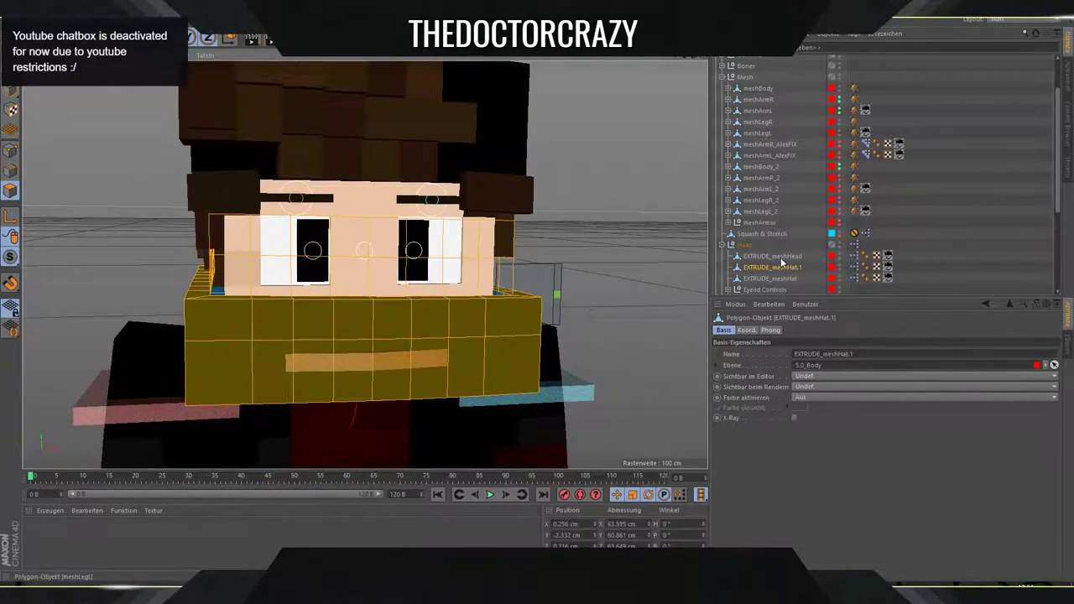
Select all polygons of EXTRUDE_meshHat and smear the fringe's upper corner and front outward with the brush.
click(768, 279)
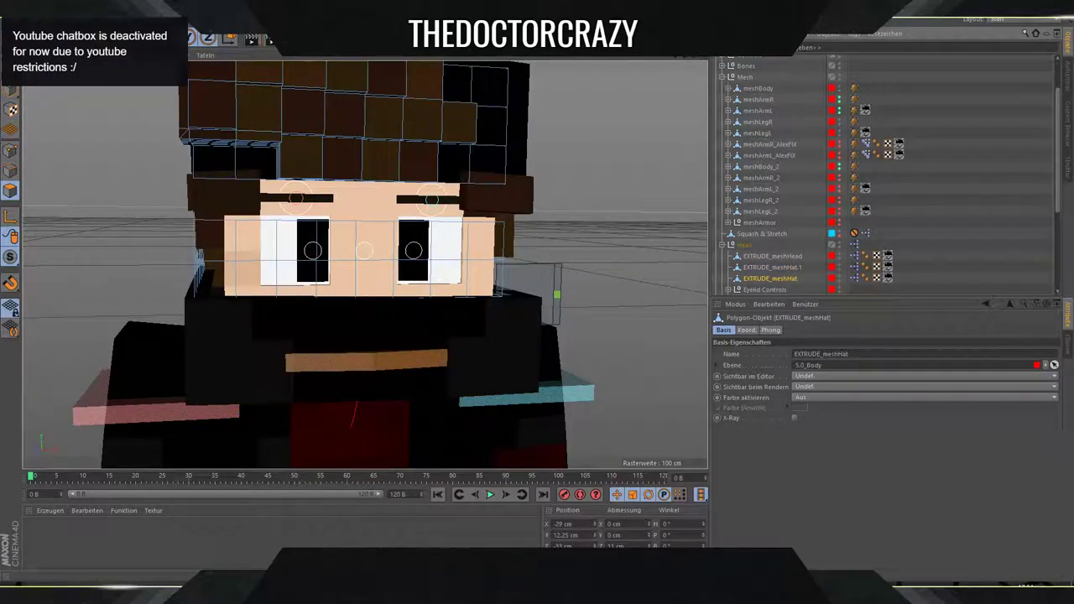
key(ctrl+a)
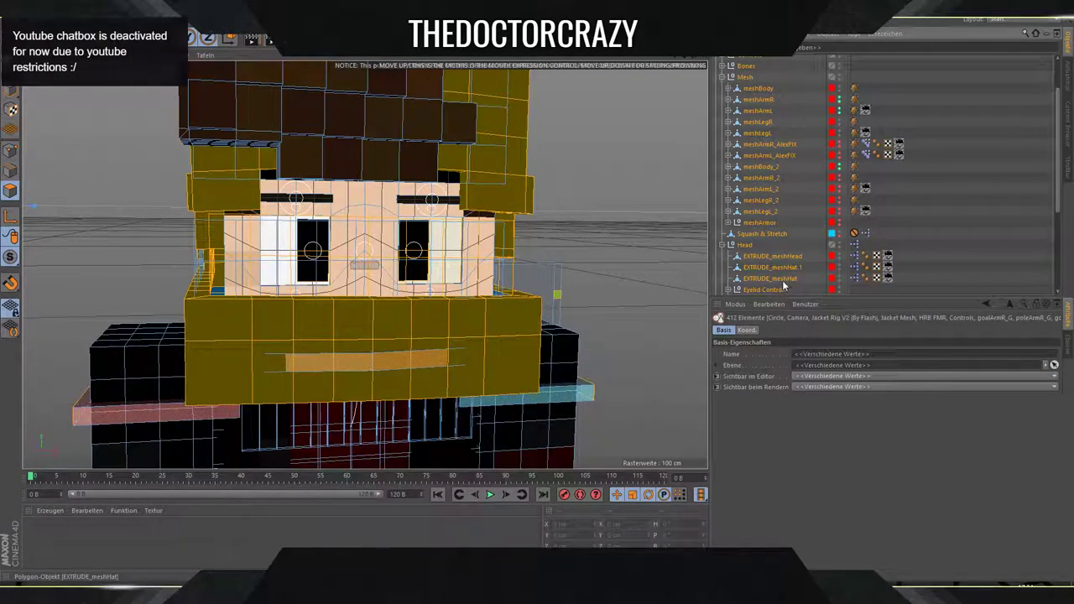
click(782, 280)
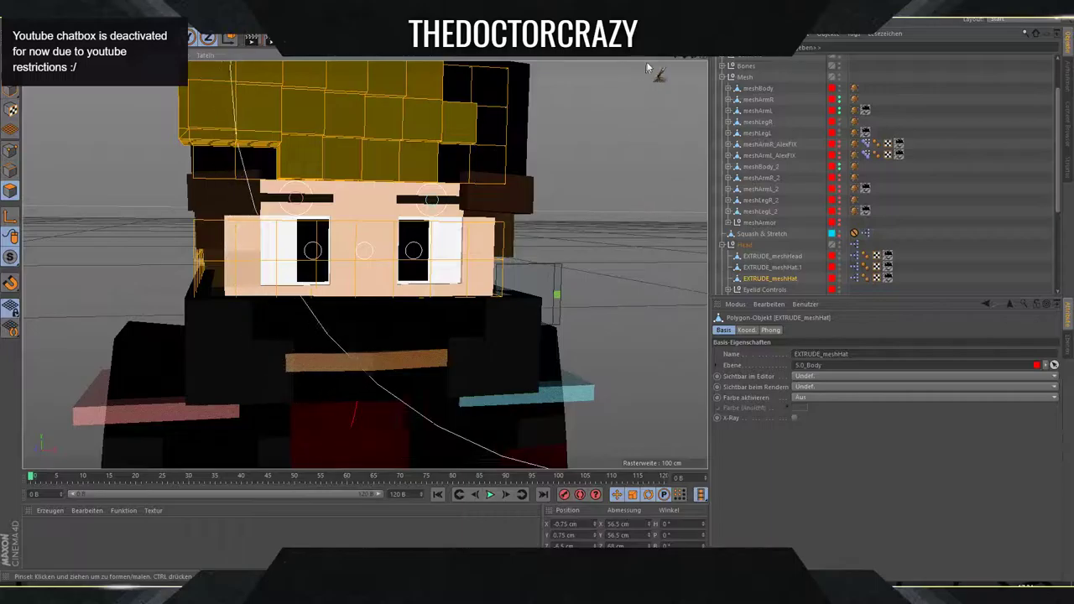
mouse_move(677, 57)
mouse_down()
mouse_move(753, 158)
mouse_move(695, 57)
mouse_up()
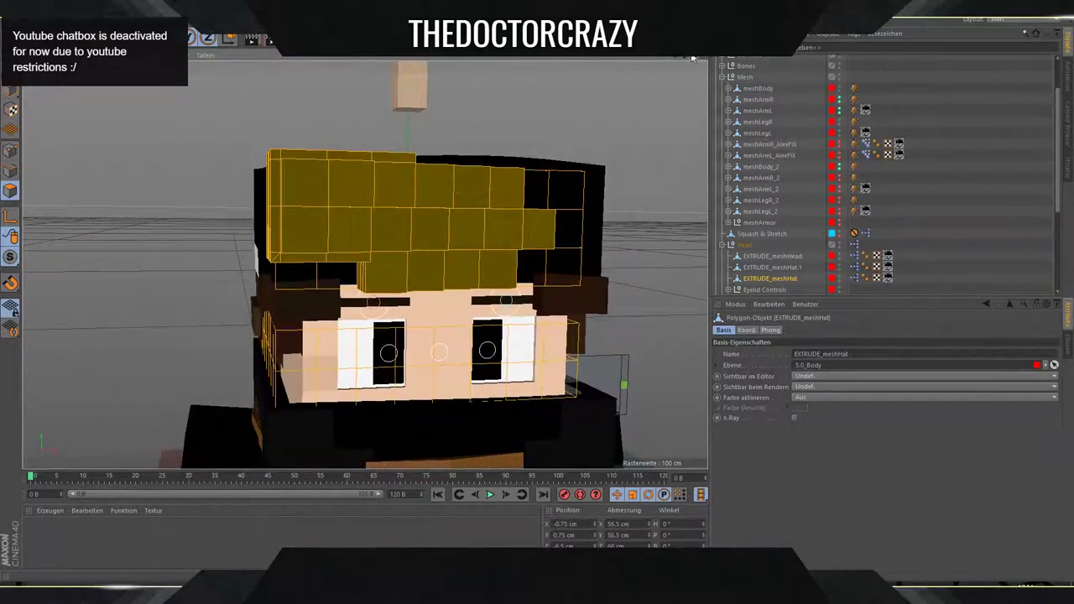
mouse_move(348, 139)
mouse_down()
mouse_move(284, 144)
mouse_move(283, 129)
mouse_up()
drag(530, 237, 427, 262)
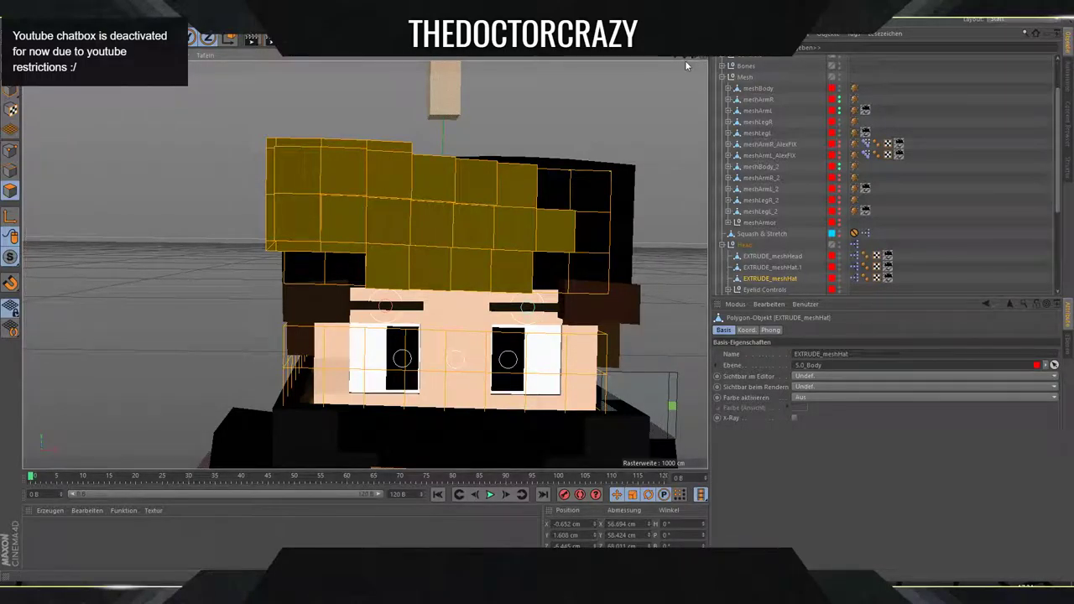
drag(686, 58, 662, 261)
Switch to OBS, set the streaming output's encoder preset to ultrafast, and apply the settings.
key(alt+Tab)
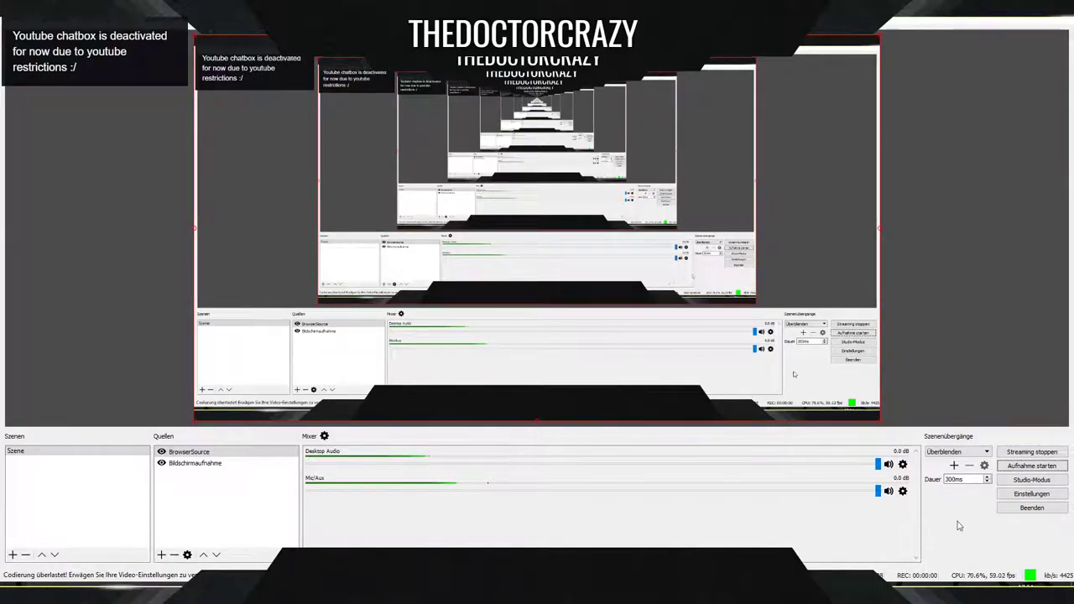
click(1031, 493)
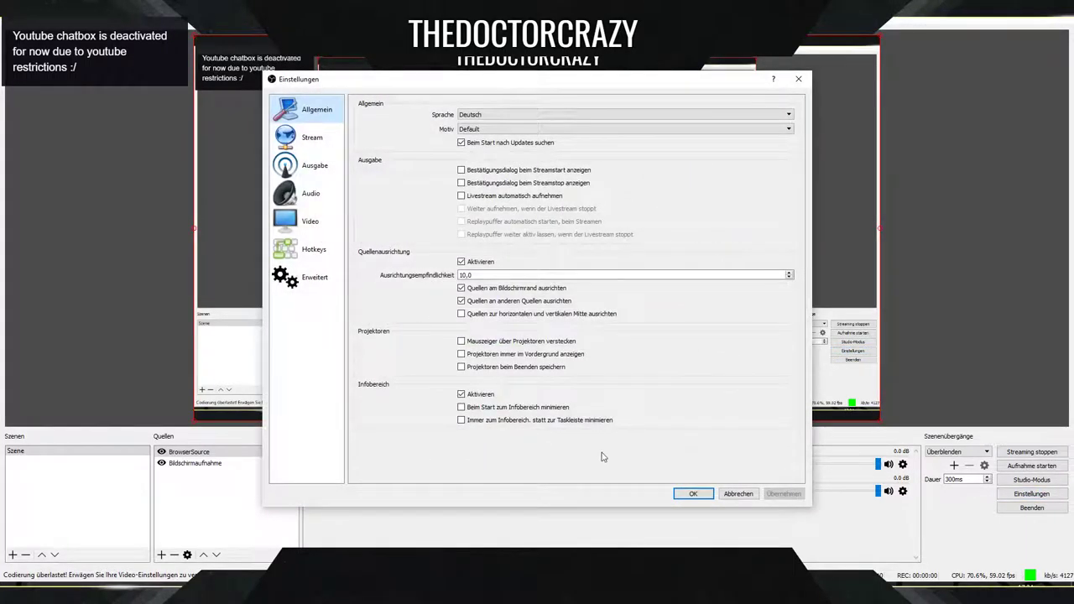
click(309, 140)
click(317, 170)
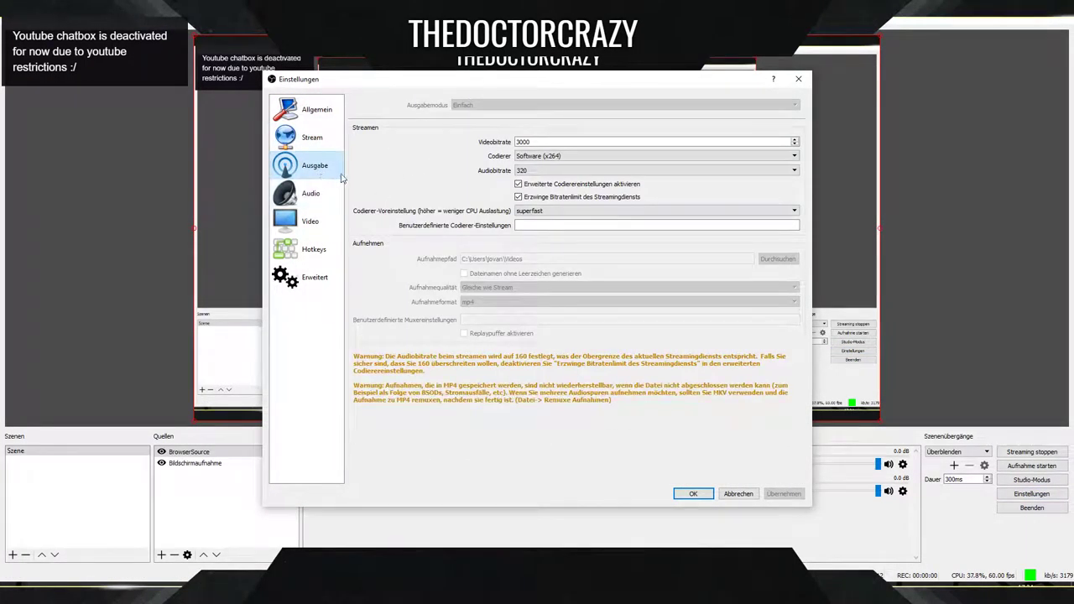
click(537, 210)
click(536, 221)
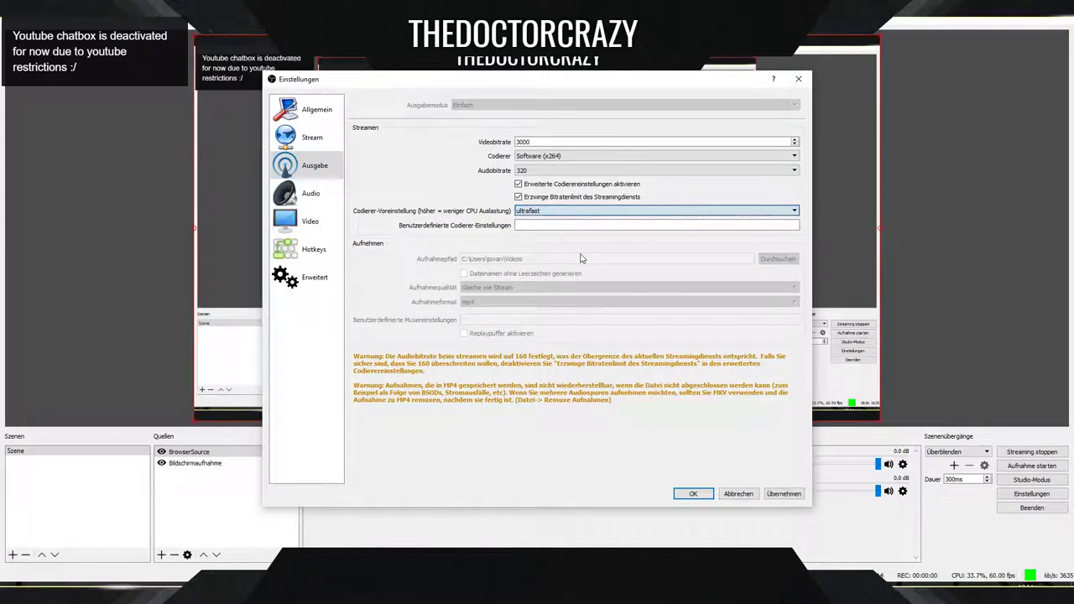
click(791, 494)
click(693, 494)
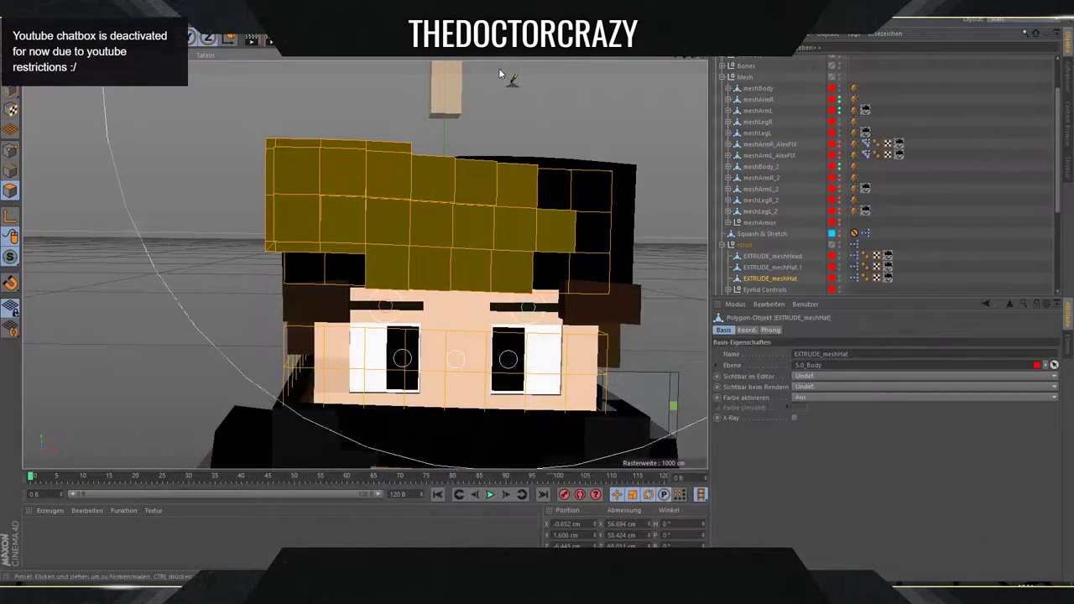
Switch back to Cinema 4D and refine the fringe's side and lower edge with further smear strokes.
alt+drag(336, 251, 283, 197)
mouse_move(395, 286)
mouse_down()
mouse_move(378, 292)
mouse_move(396, 285)
mouse_move(360, 282)
mouse_move(344, 267)
mouse_up()
mouse_move(692, 57)
mouse_down()
mouse_move(776, 67)
mouse_move(868, 97)
mouse_up()
drag(692, 57, 590, 38)
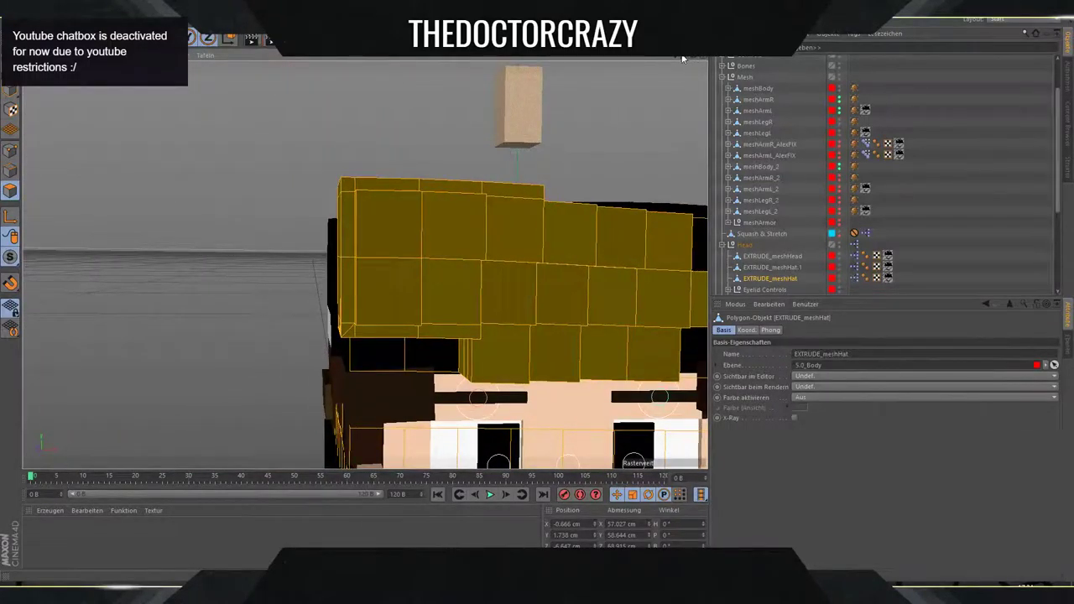
mouse_move(683, 58)
mouse_down()
mouse_move(625, 60)
mouse_move(611, 22)
mouse_move(562, 3)
mouse_move(546, 116)
mouse_move(618, 317)
mouse_move(599, 328)
mouse_move(681, 57)
mouse_move(546, 65)
mouse_move(596, 139)
mouse_move(546, 218)
mouse_move(693, 59)
mouse_up()
Collapse the HRB FMR hierarchy and select it together with Jacket Rig V2 (By Flash), with the Move tool active.
scroll(765, 167, up, 2)
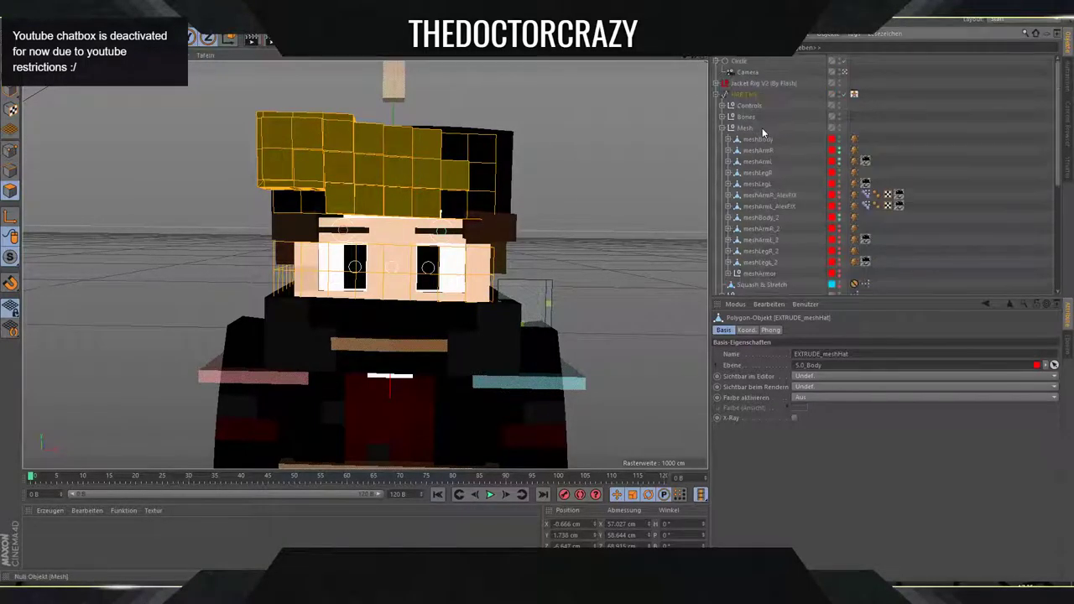
click(718, 96)
click(751, 83)
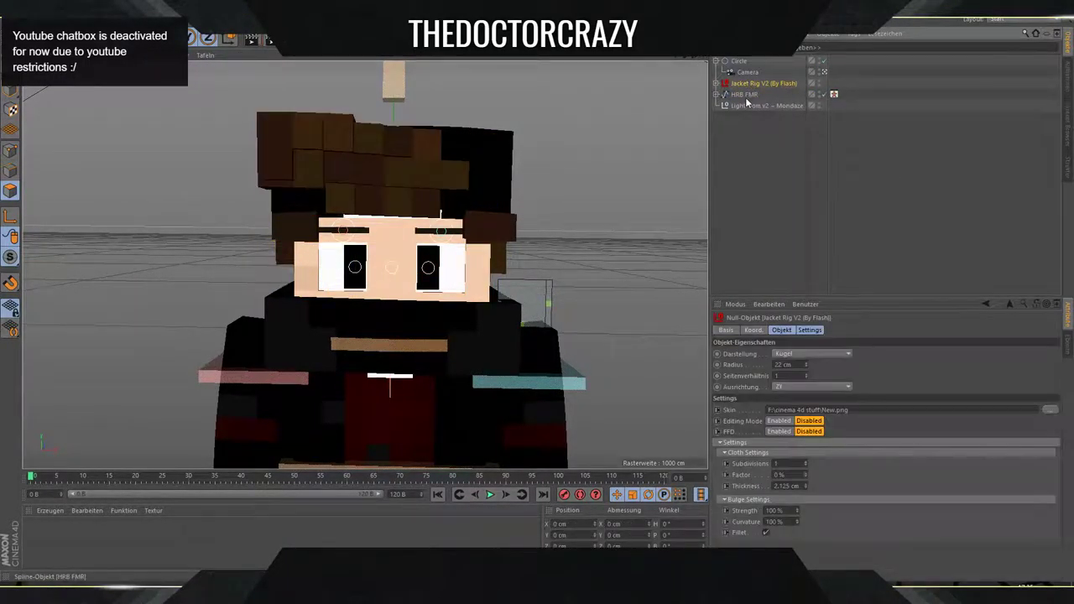
ctrl+click(745, 94)
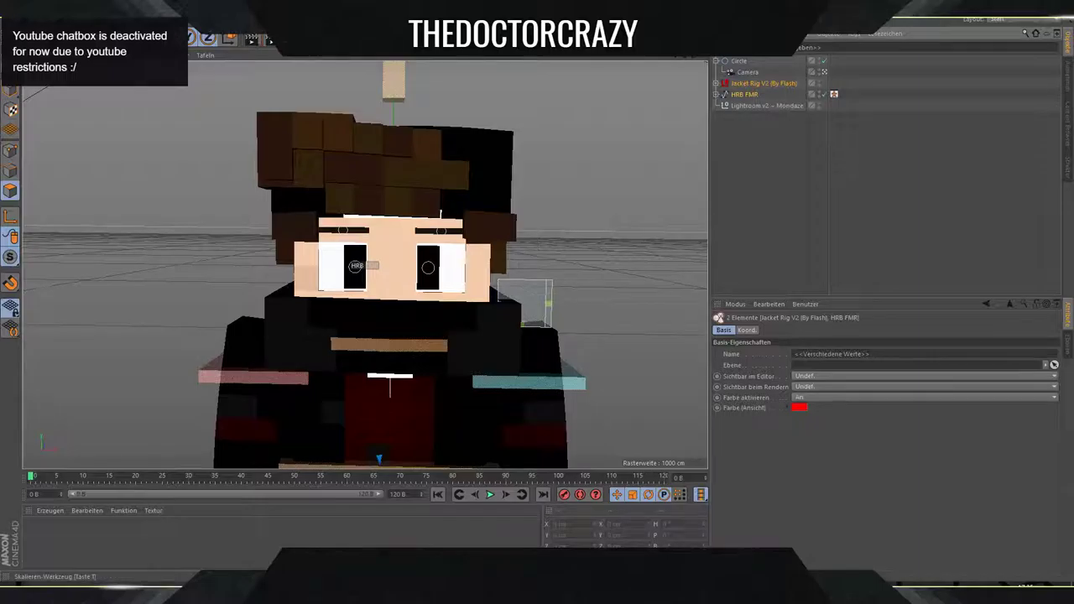
key(e)
Switch to the browser and check the stream status, preview and live chat on the YouTube livestreaming page, plus the donation page.
key(alt+Tab)
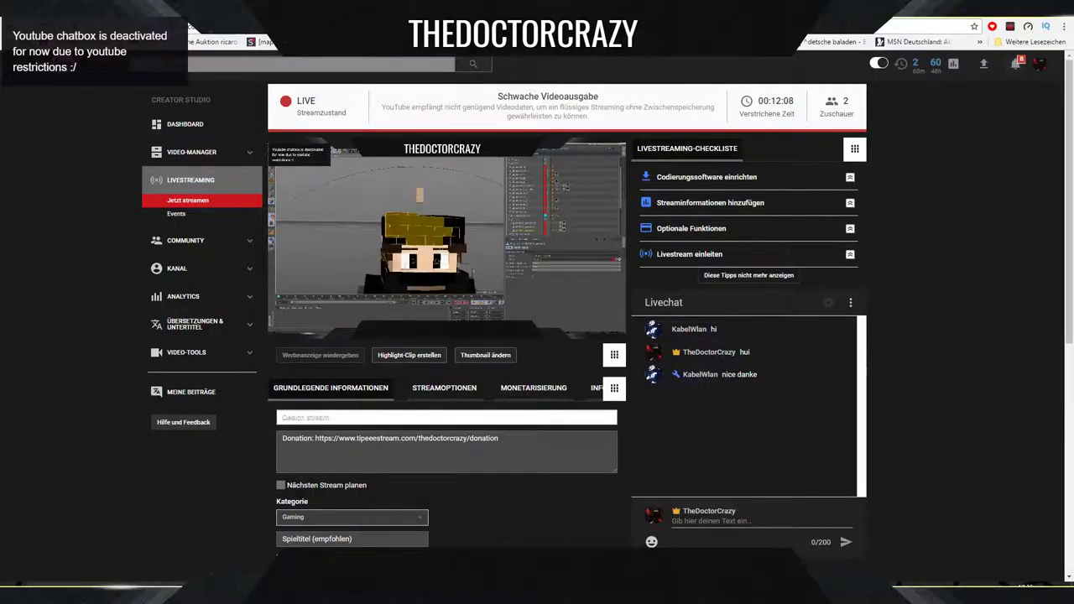
key(ctrl+Tab)
key(ctrl+shift+Tab)
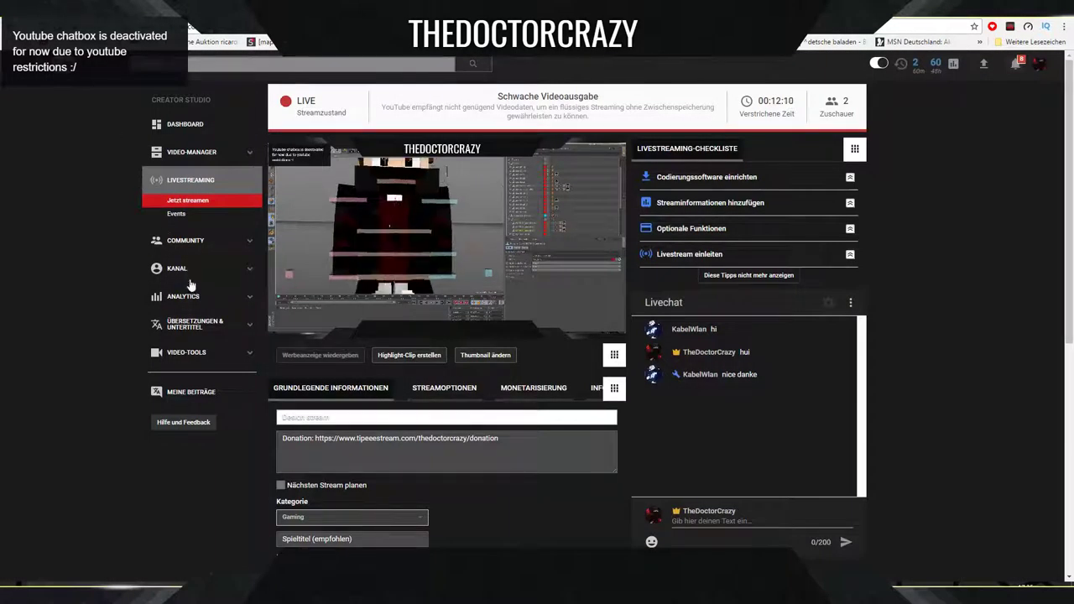
key(ctrl+Tab)
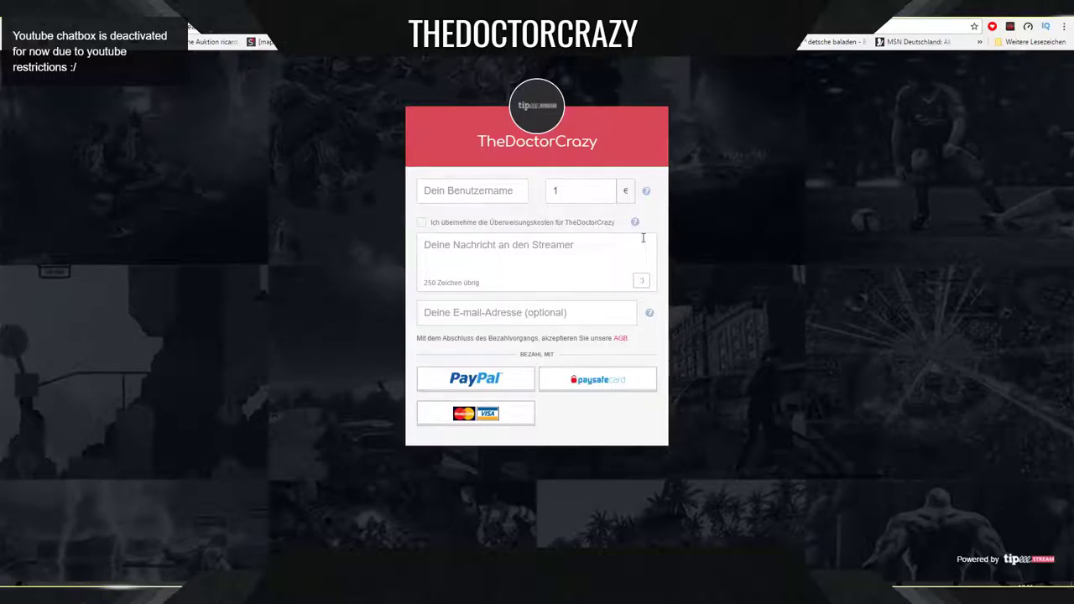
key(ctrl+shift+Tab)
key(alt+Tab)
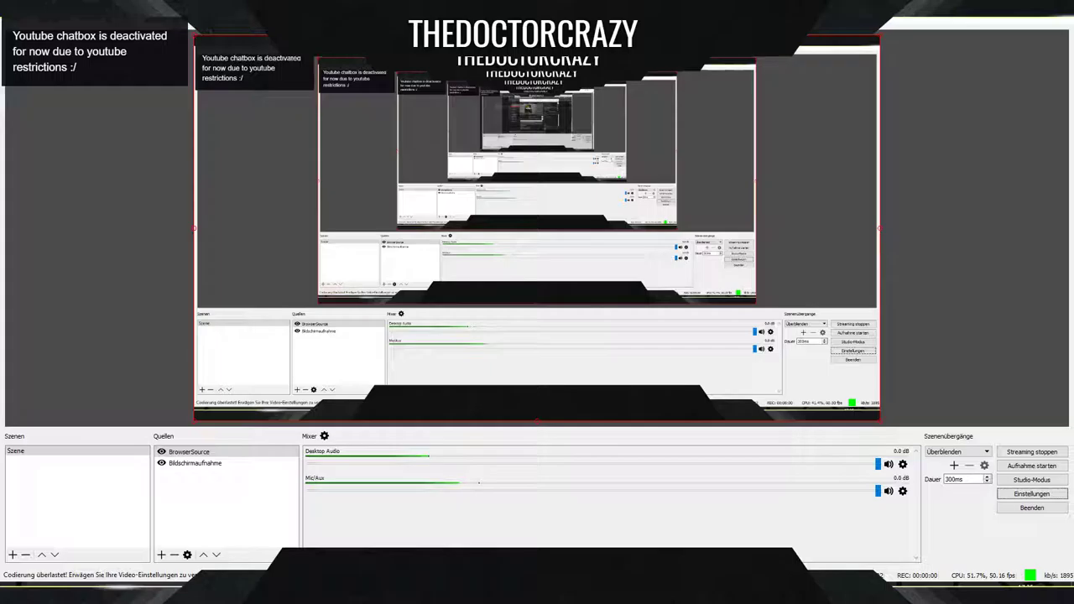
key(alt+Tab)
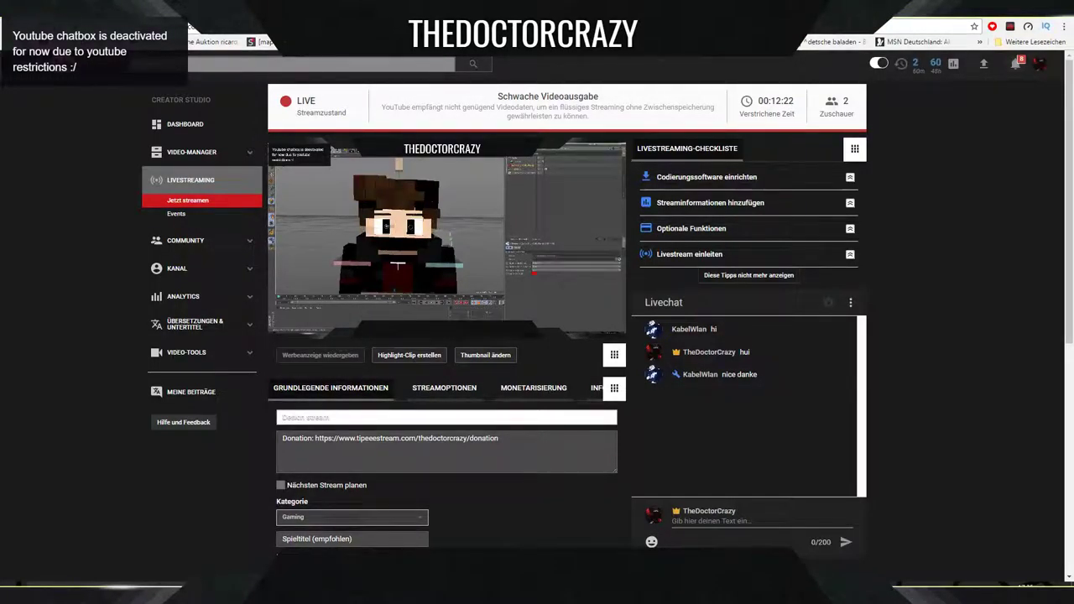
mouse_move(501, 267)
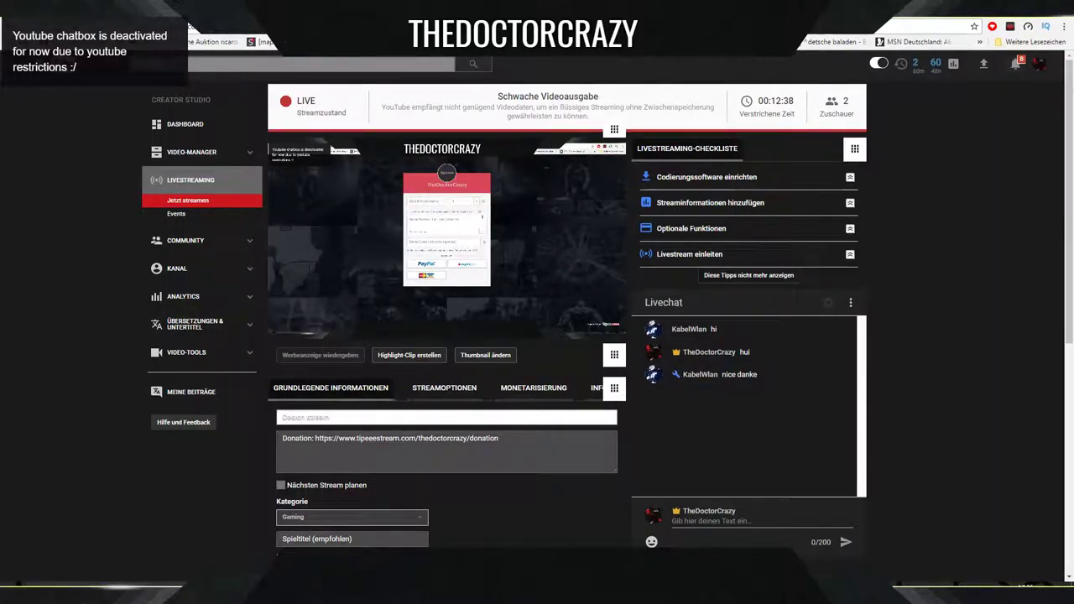
Switch to OBS, set the streaming output's video bitrate to 2500, and accept the settings.
click(530, 592)
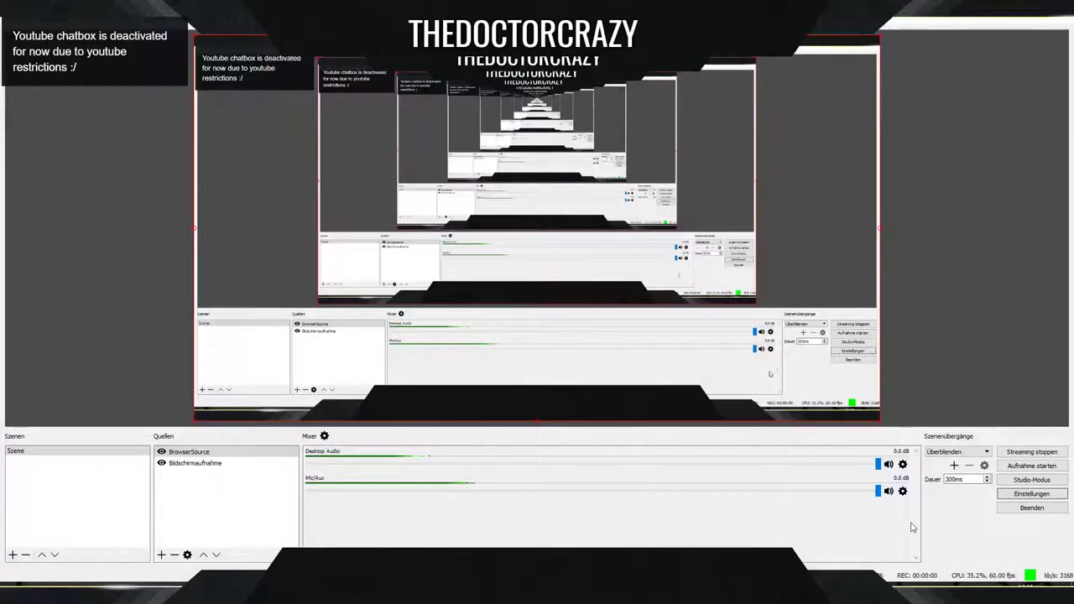
click(1028, 495)
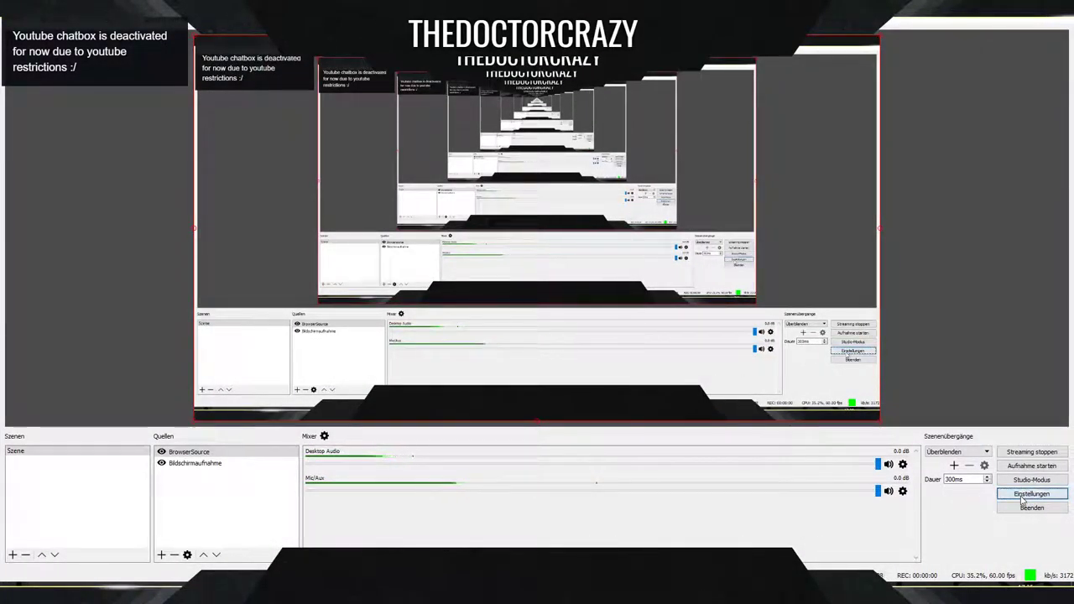
click(312, 166)
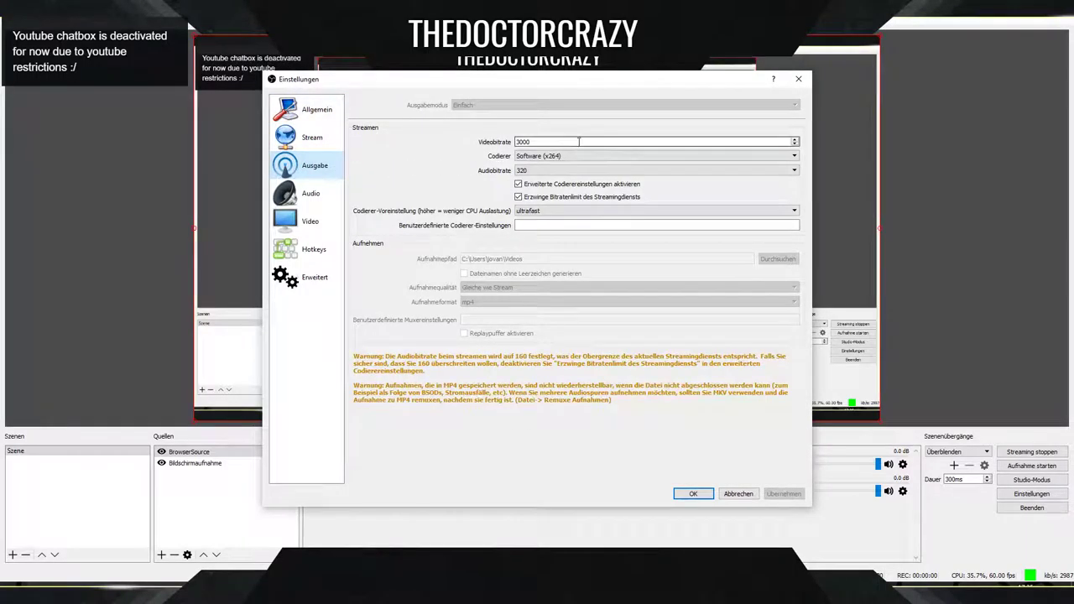
double_click(545, 143)
text(25)
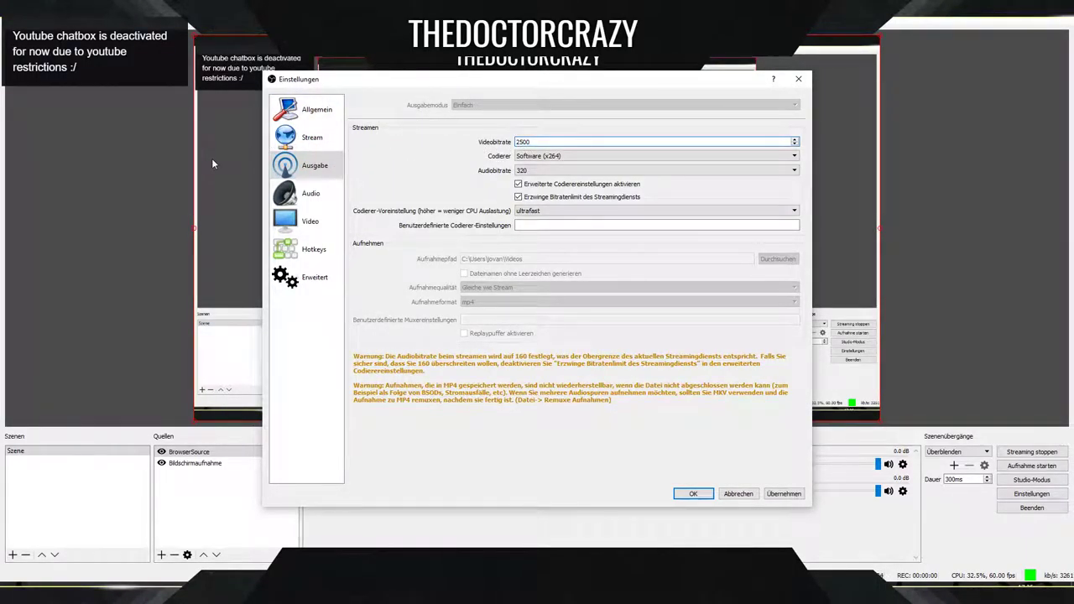
key(Return)
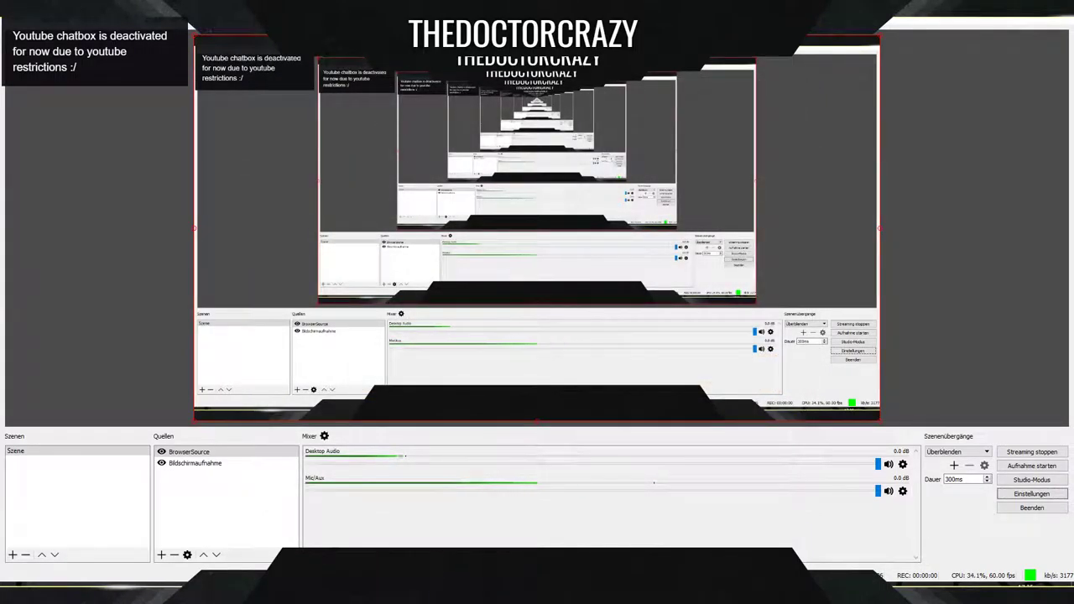
Check the YouTube stream status, return to Cinema 4D, and set the Camera's focal length to Superweitwinkel (15 mm).
key(alt+Tab)
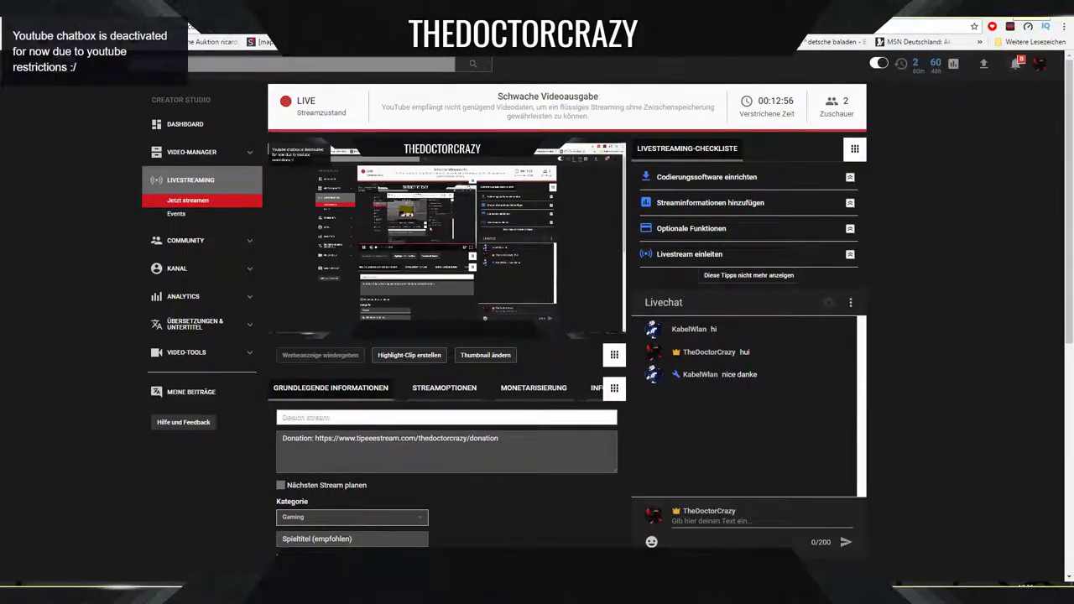
key(alt+Tab)
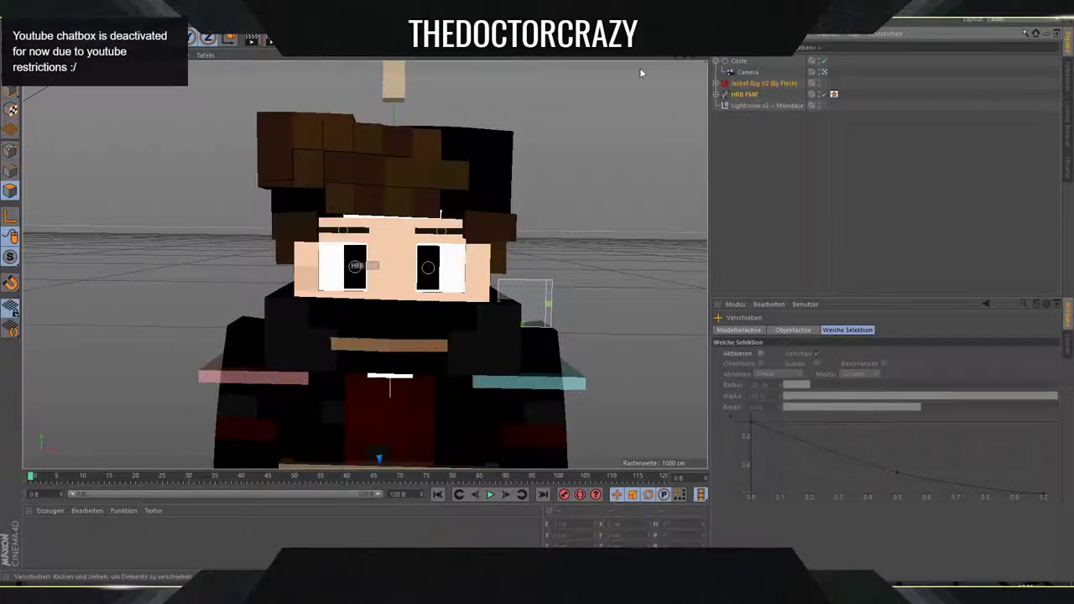
drag(695, 56, 683, 0)
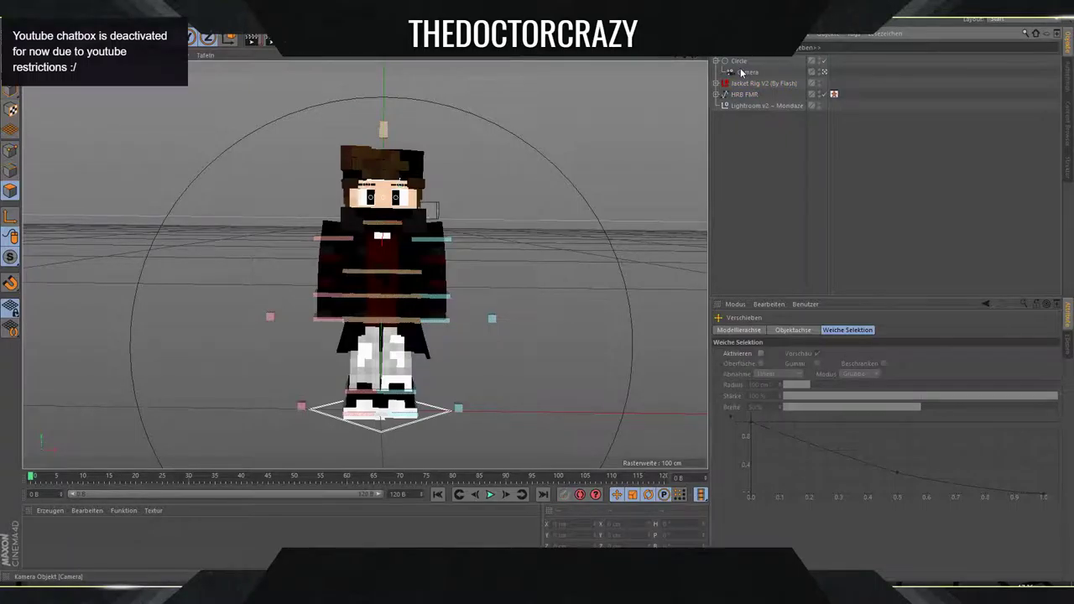
click(744, 72)
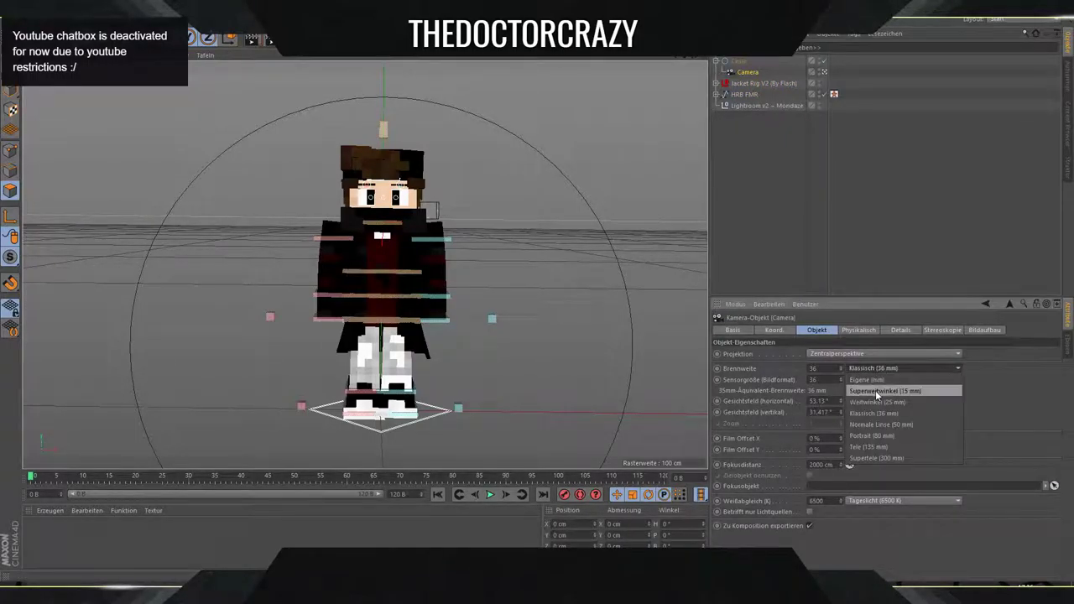
click(875, 390)
scroll(365, 265, up, 5)
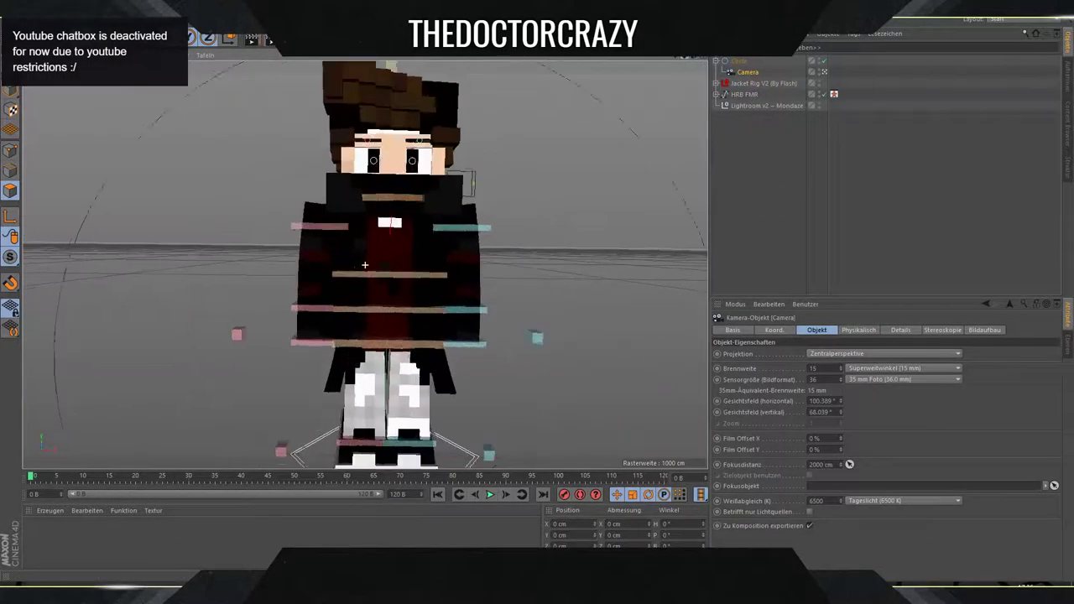
drag(694, 58, 694, 57)
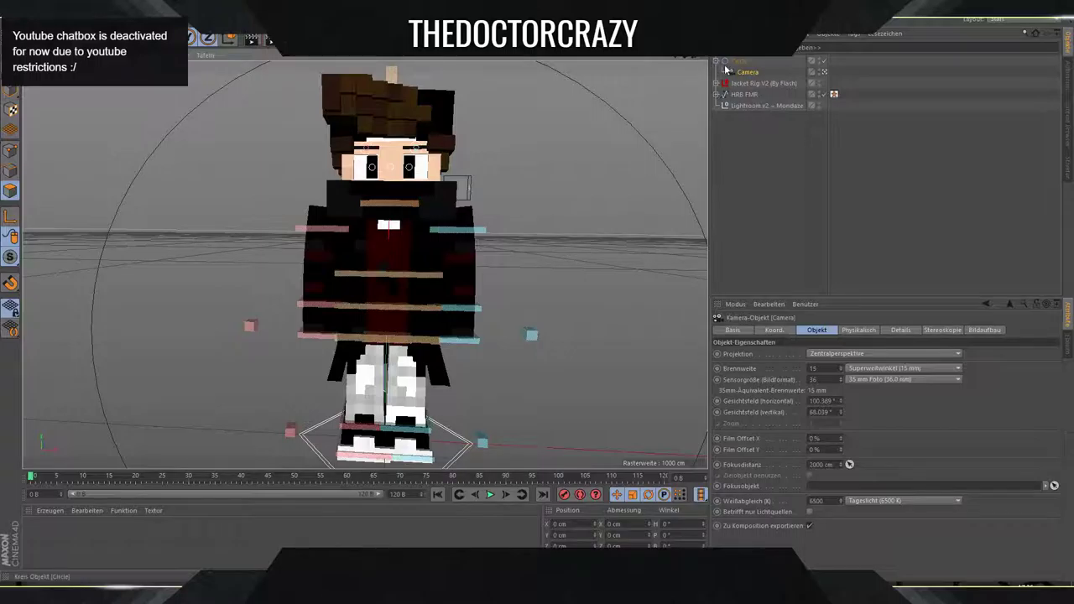
Pose both arms outward by moving the left hand goal to about X 35 cm, Y 9 cm and the right to about X -27 cm.
click(747, 84)
click(747, 95)
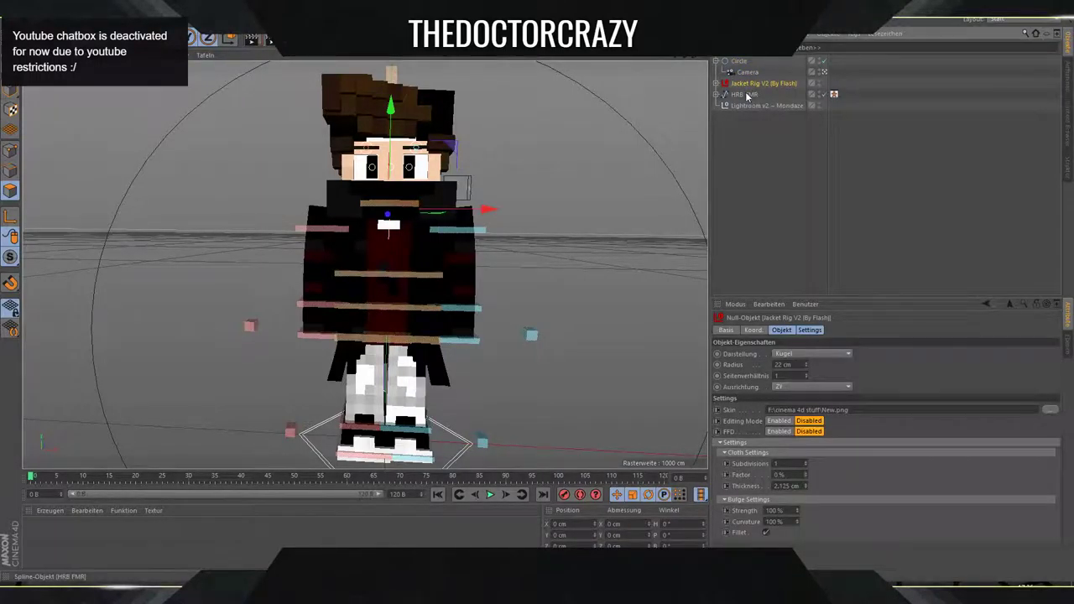
click(468, 341)
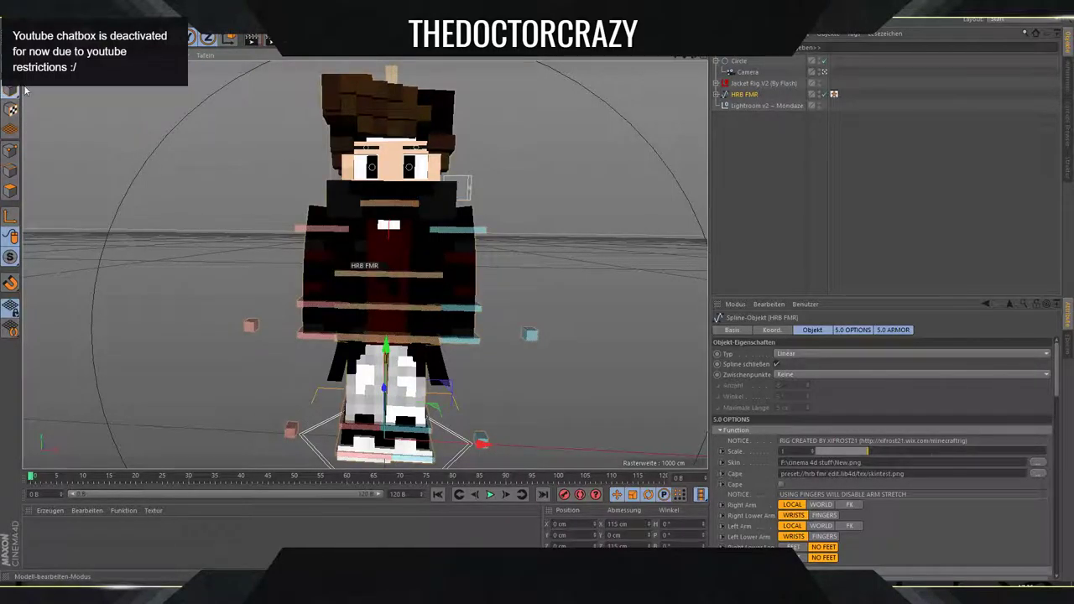
drag(508, 335, 556, 300)
drag(502, 263, 547, 292)
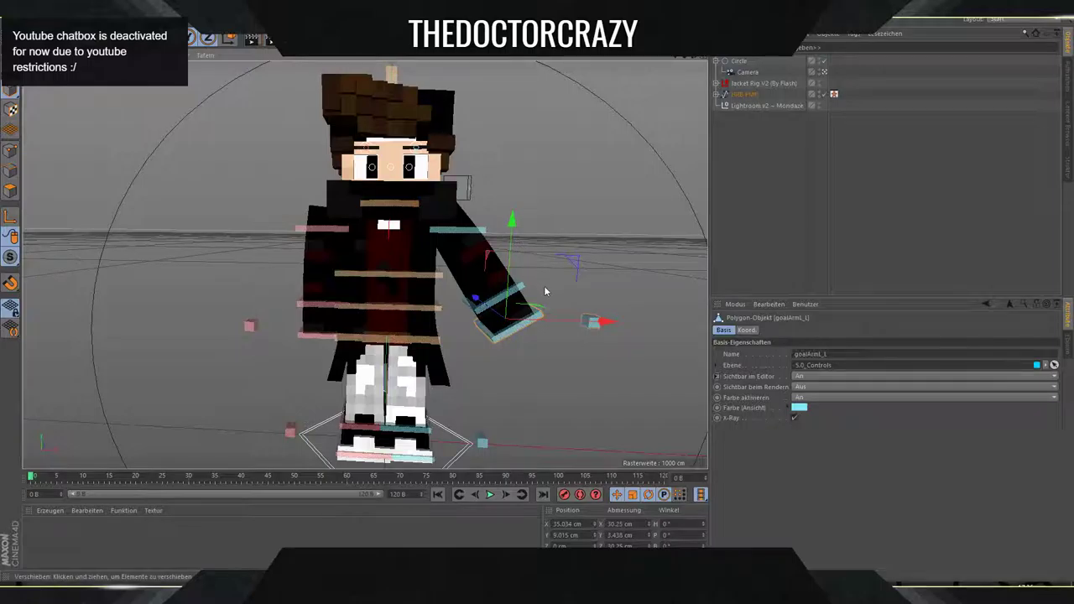
click(317, 334)
click(323, 334)
drag(394, 331, 354, 357)
Try rotating the waist control to turn the upper body, glance at OBS, and undo the rotation.
click(388, 339)
key(r)
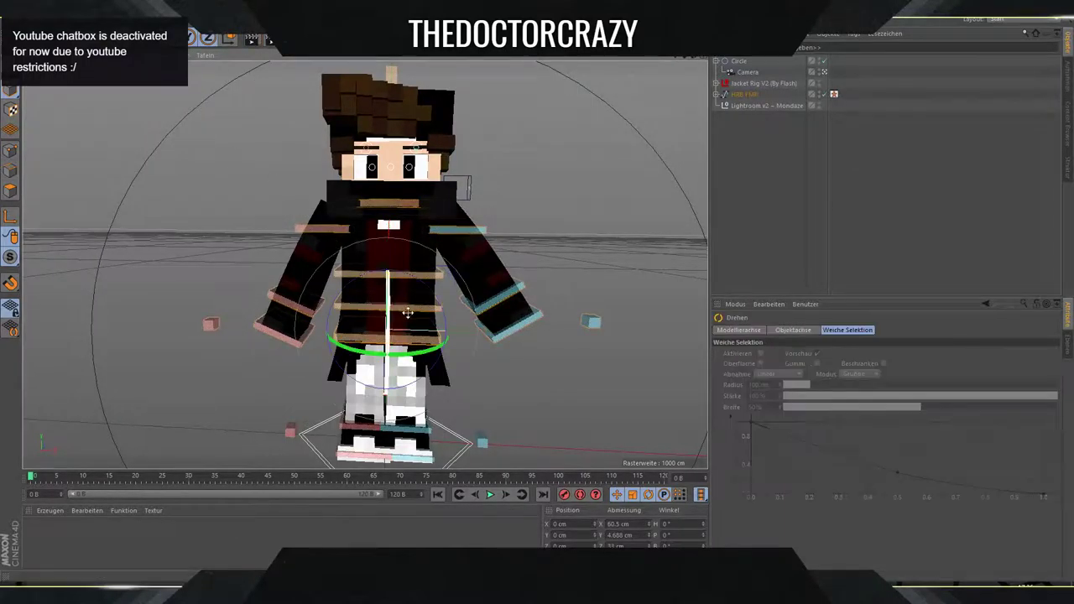
drag(423, 329, 453, 330)
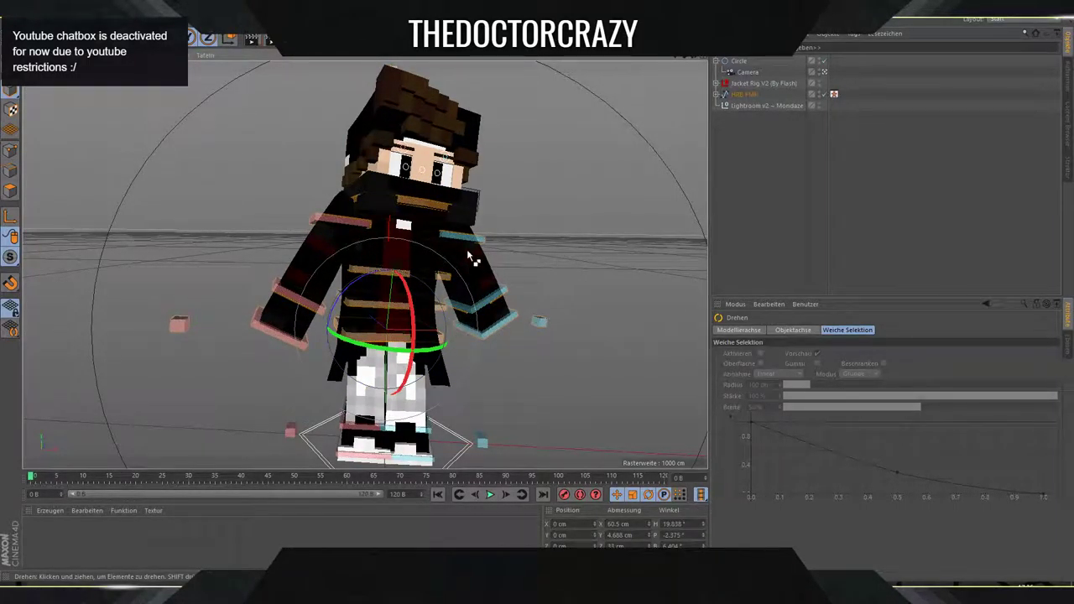
key(alt+Tab)
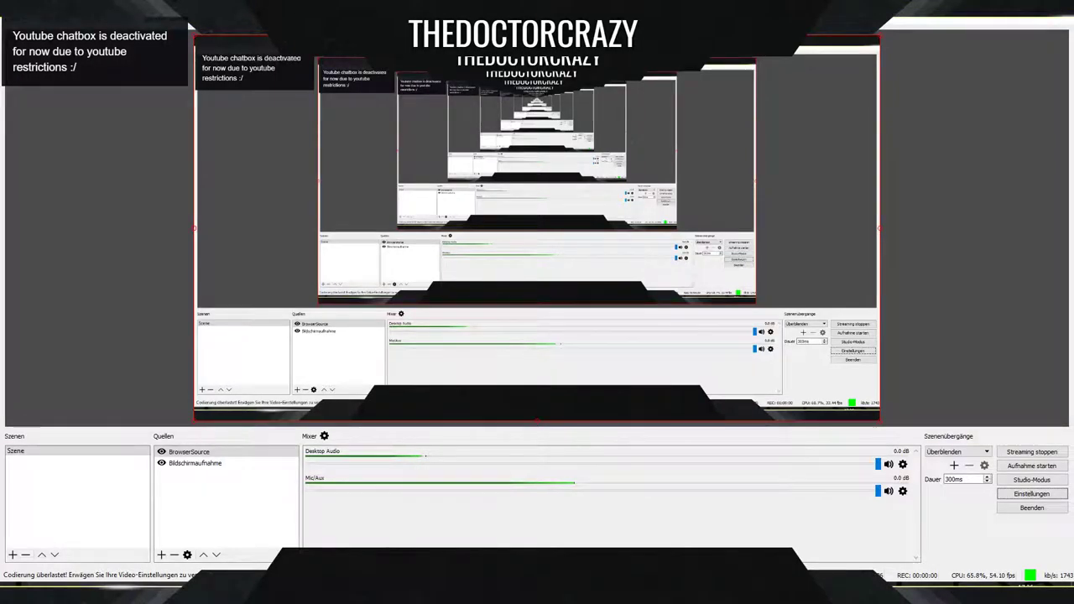
key(alt+Tab)
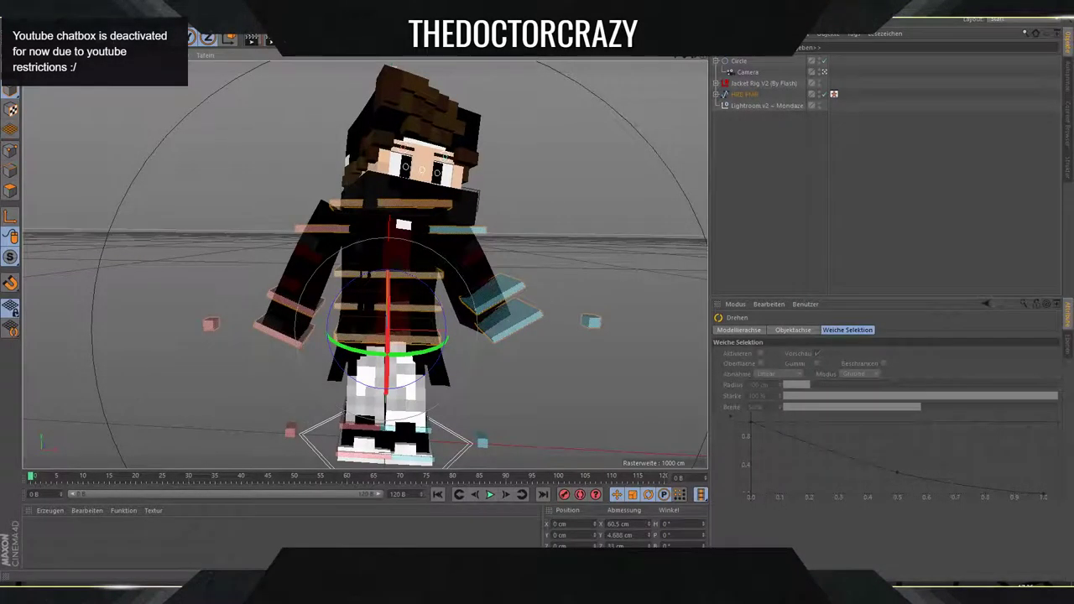
key(ctrl+z)
key(ctrl+z)
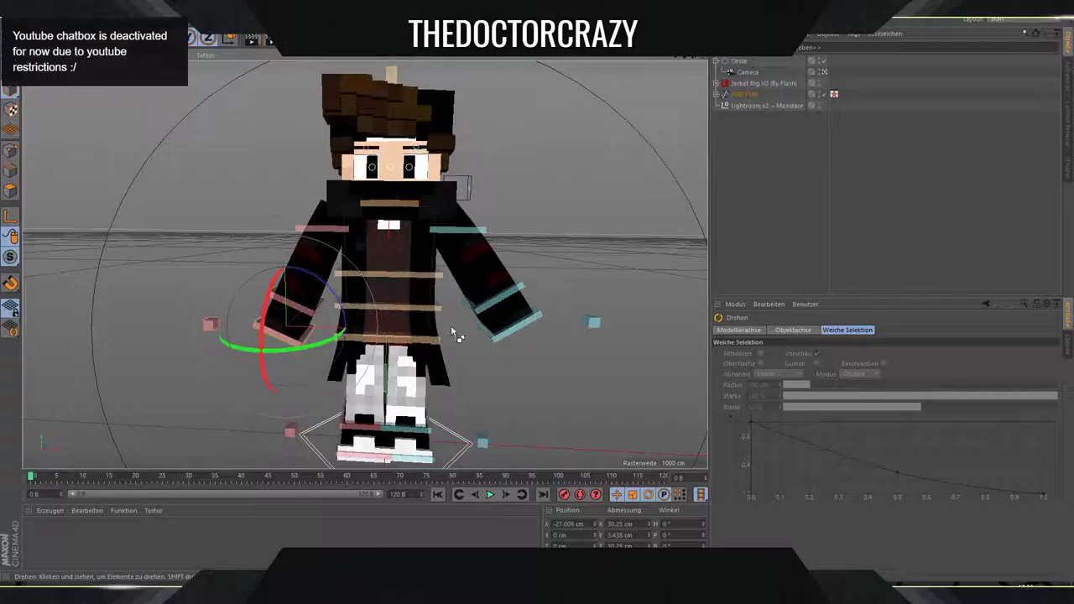
Rotate the waist control to about H -43.6°, P 10.5° and B 28.9° so the upper body turns and leans.
click(389, 340)
drag(388, 340, 365, 437)
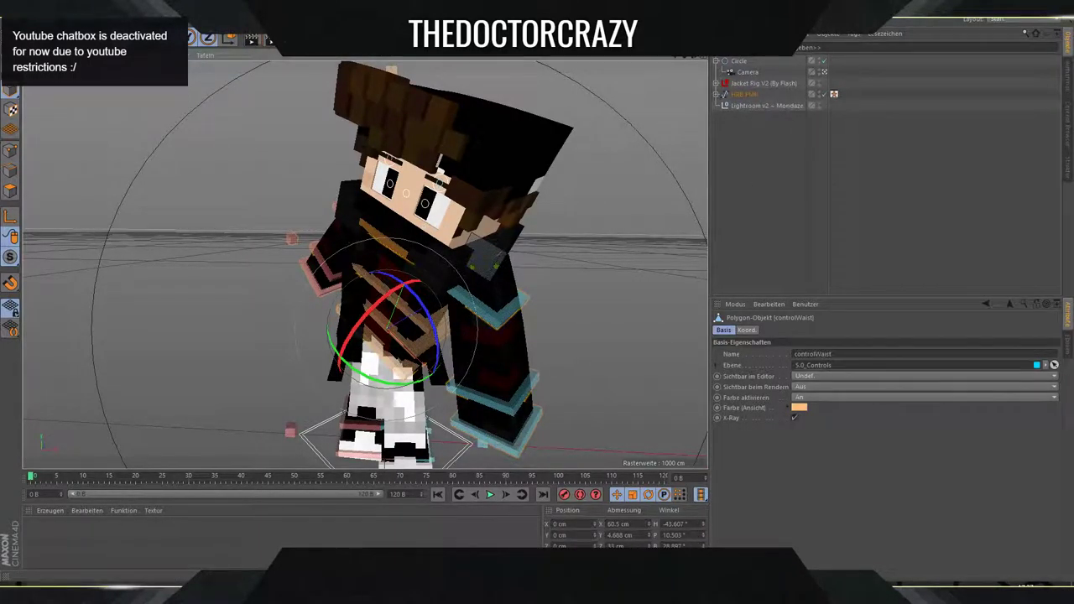
Open the Snipping Tool, capture the waist control's size and angle values, and minimize the snip window.
key(super)
text(s)
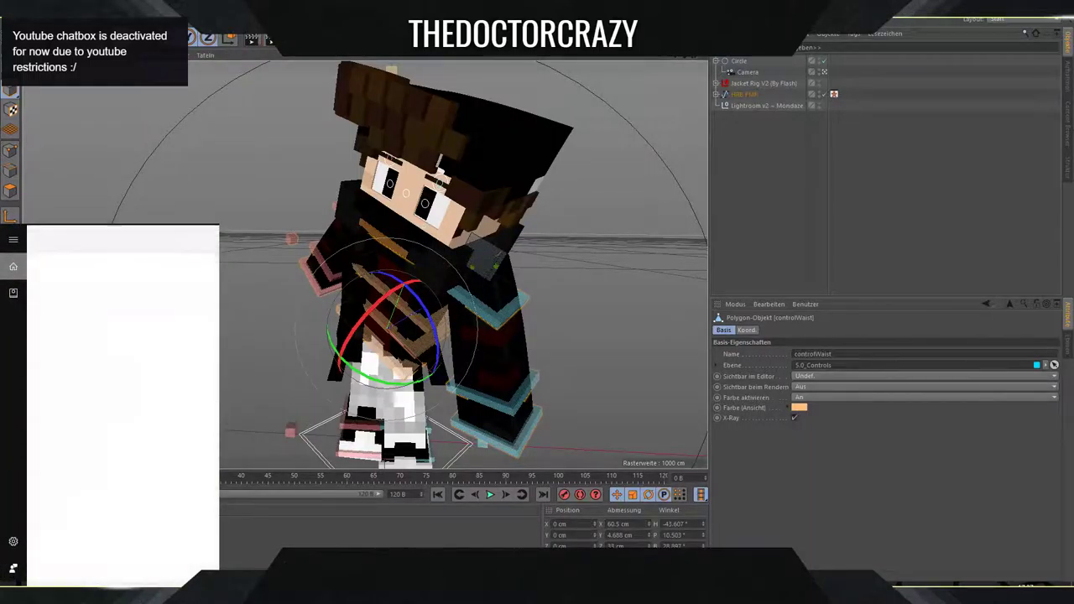
text(n)
click(113, 283)
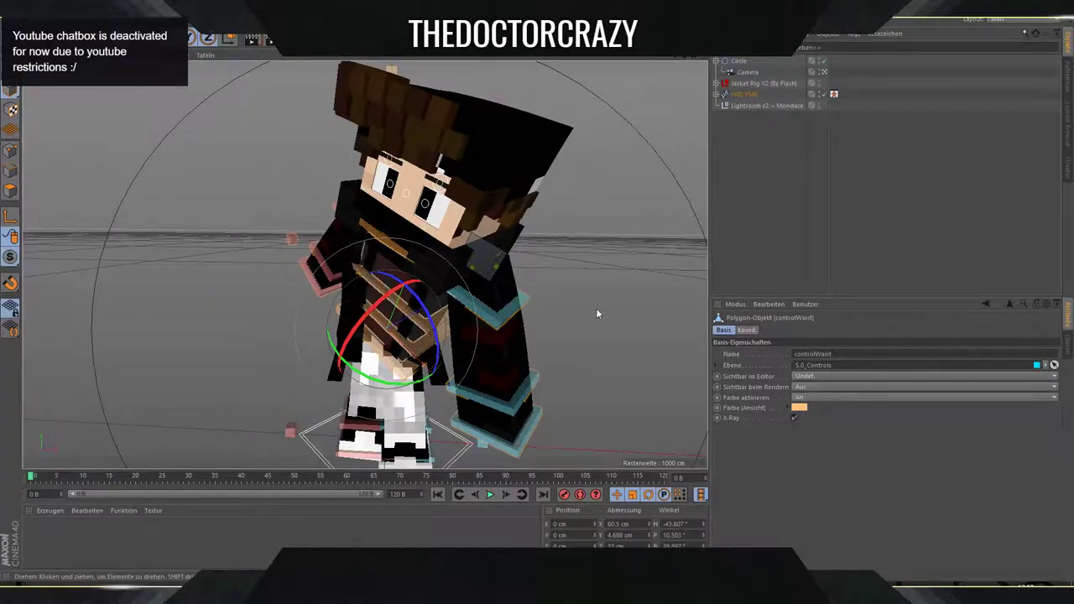
click(485, 113)
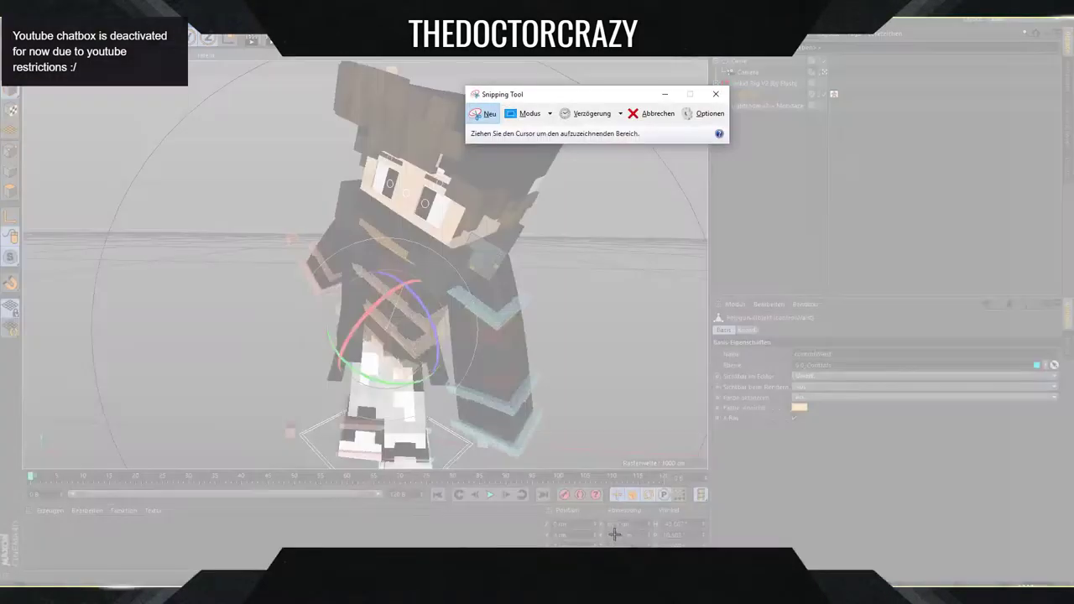
drag(560, 499, 893, 597)
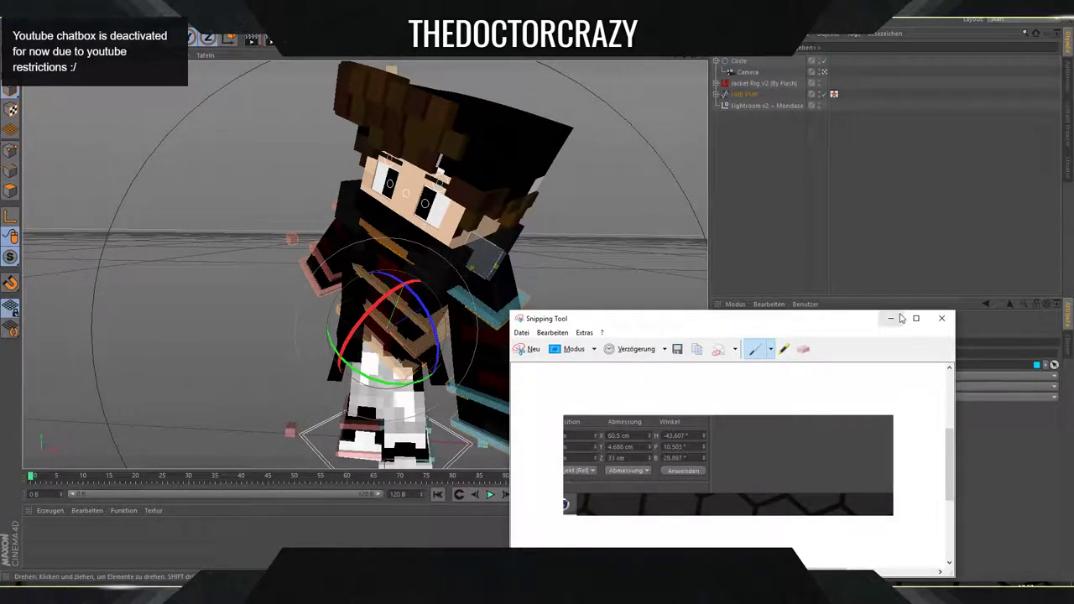
click(900, 318)
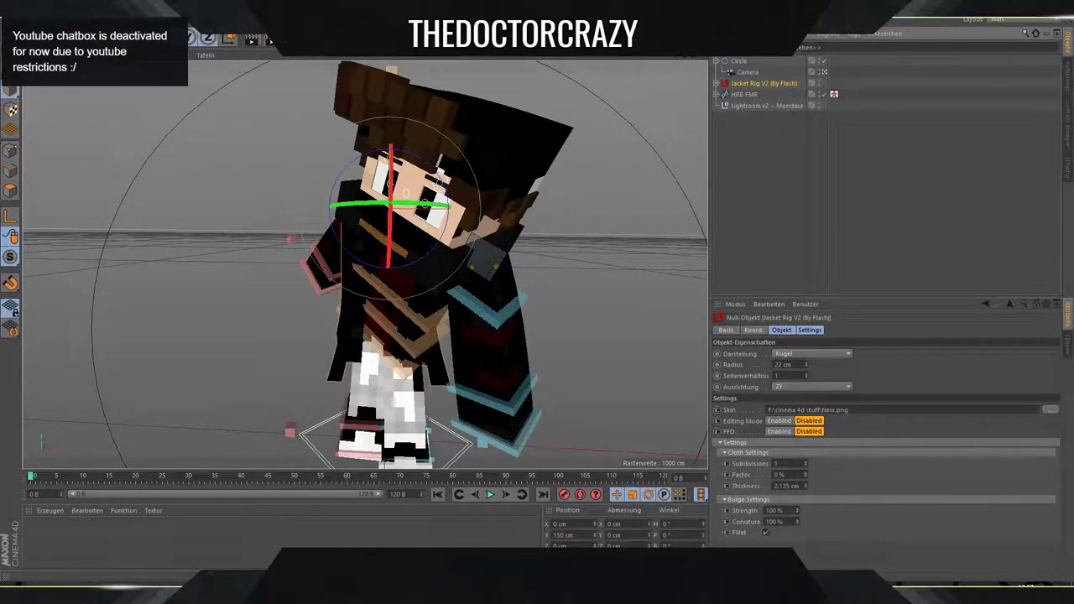
Restore the snip and arrange it beside a reduced Cinema 4D window, with the captured angles and coordinate fields both in view.
click(587, 593)
drag(669, 313, 289, 140)
drag(504, 7, 872, 8)
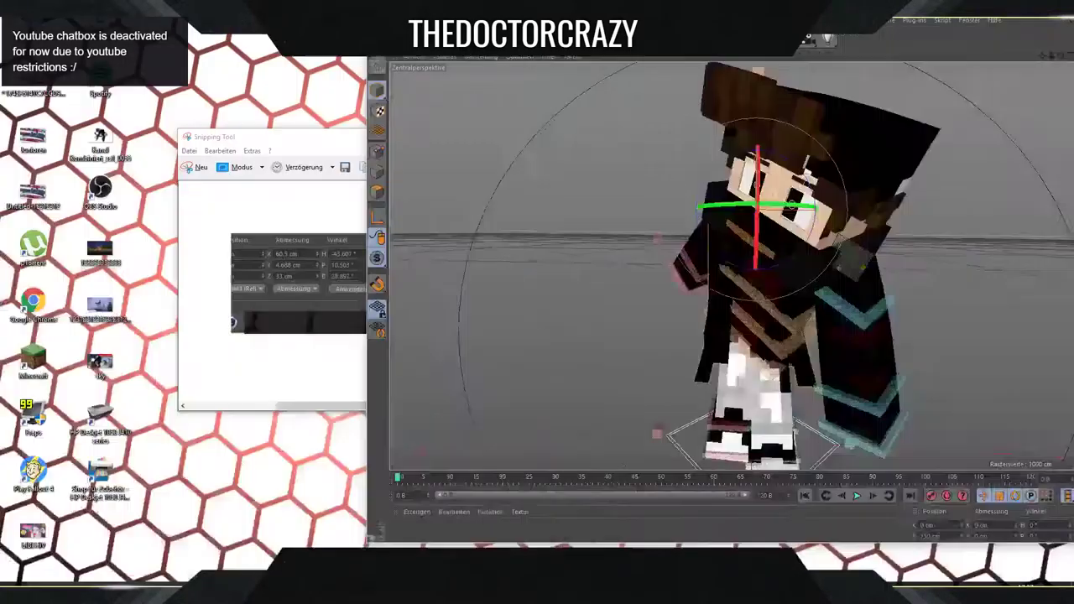
drag(748, 6, 772, 9)
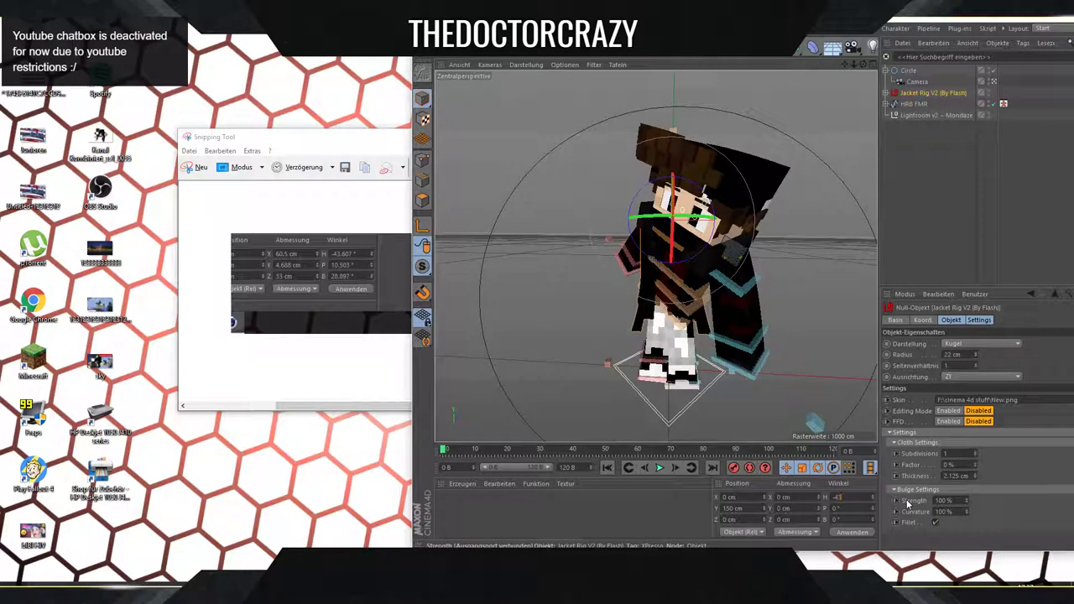
Try to enter the snipped waist angles as Jacket Rig V2's rotation, with H -43.607°, P 10.503° and B 28.8976°.
text(3)
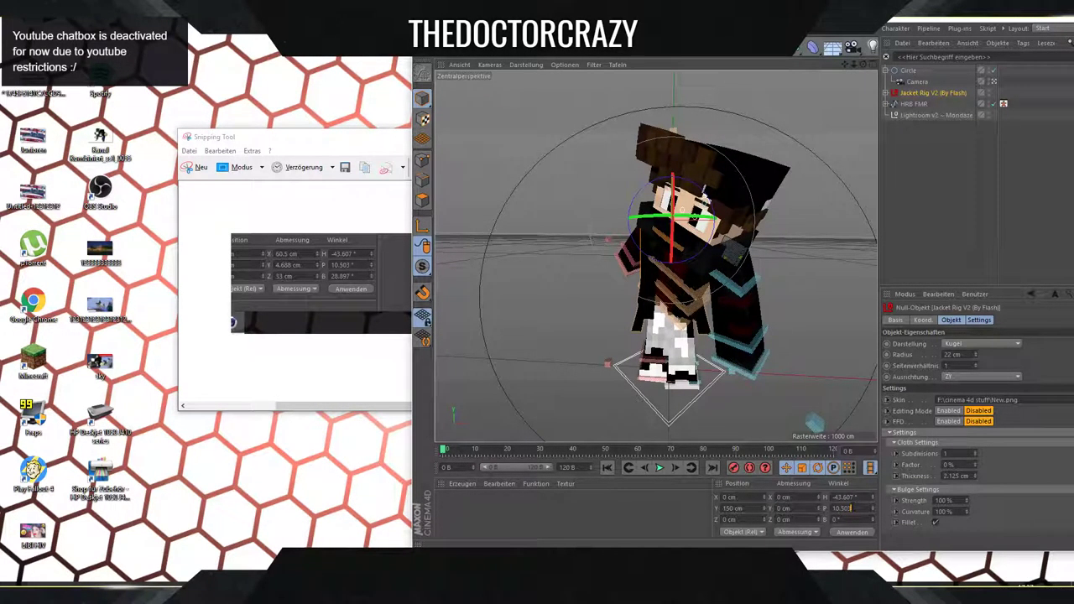
click(849, 520)
text(28.8976)
key(Return)
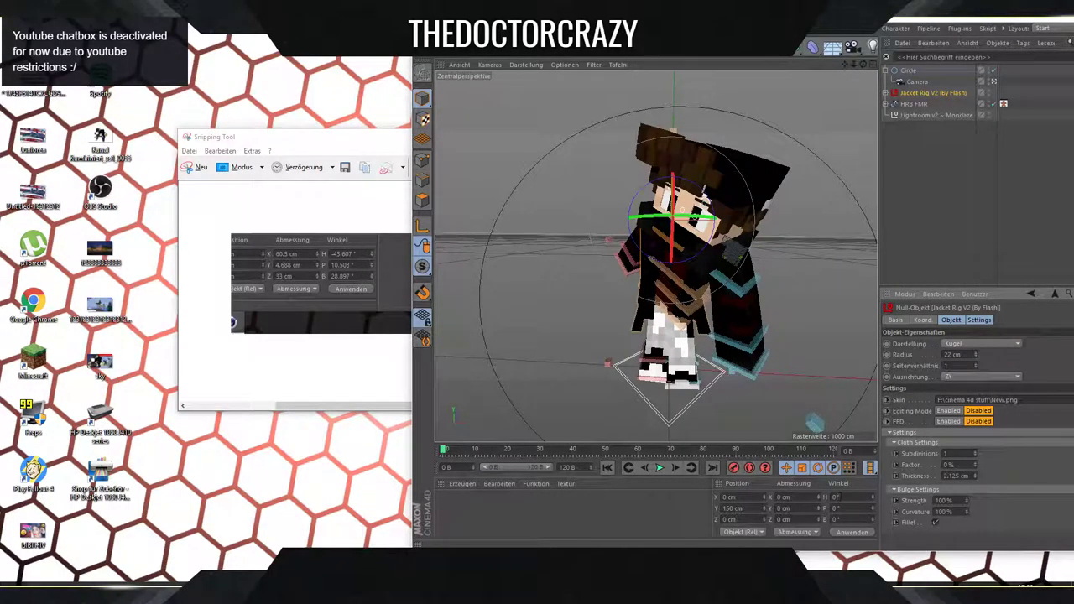
Set Jacket Rig V2's rotation to H -43.607°, P 10.503° and B 23.897°, and apply it.
click(839, 496)
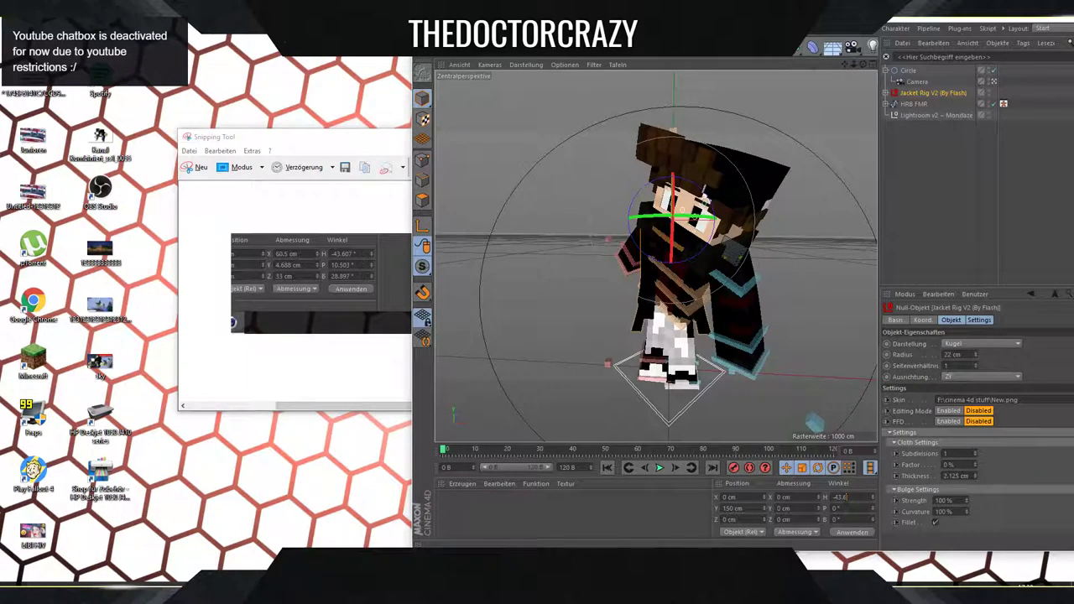
click(861, 508)
text(3)
text(.)
text(8)
text(9)
click(849, 532)
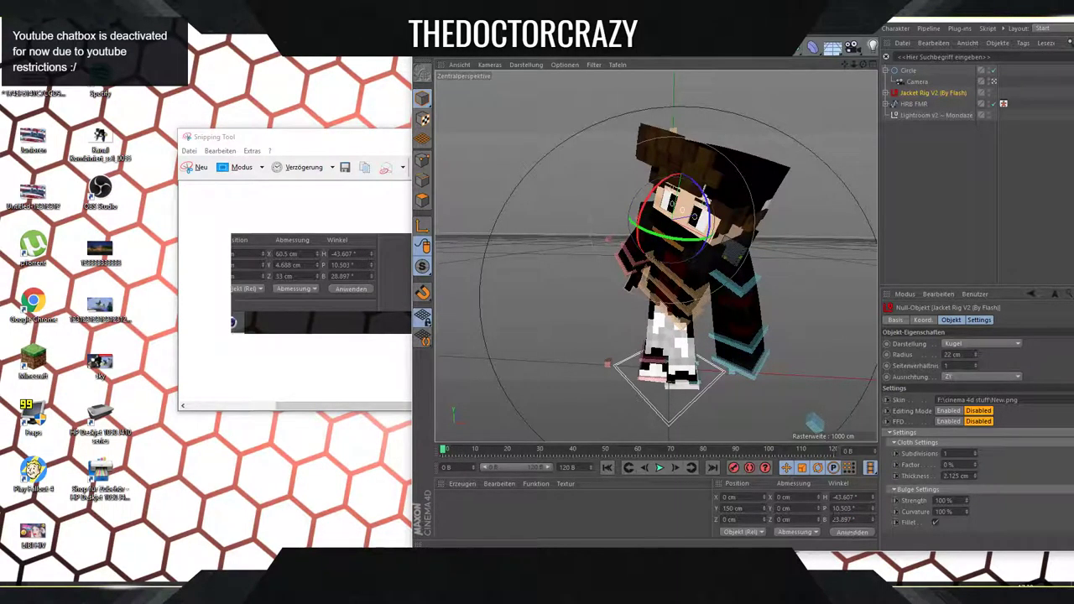
Move Jacket Rig V2 onto the tilted torso at about X 24.3, Y 136.4, Z -19.6 cm and leave it selected.
drag(864, 66, 656, 255)
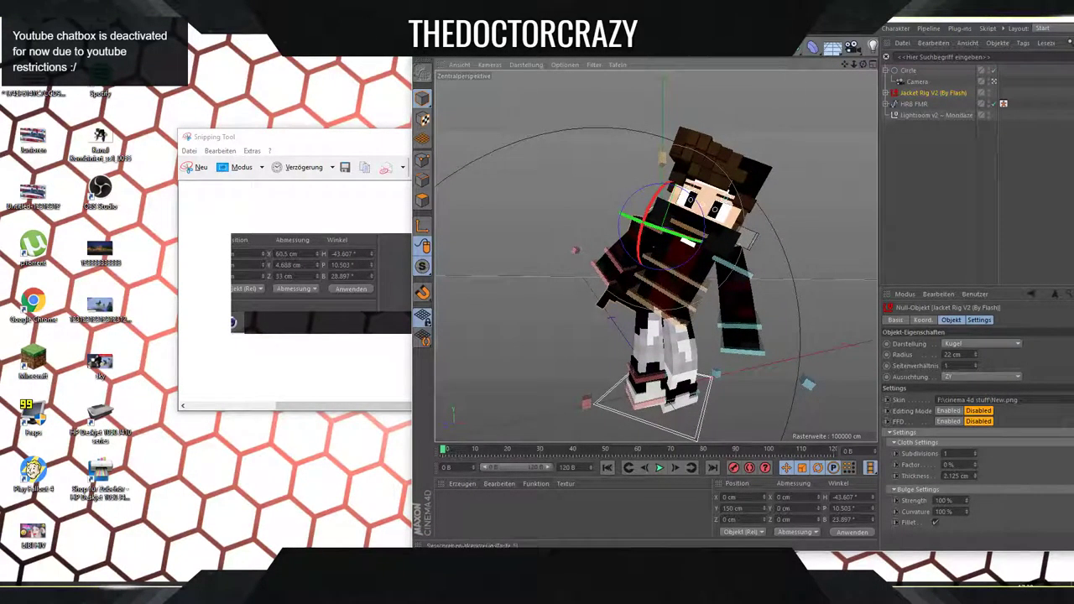
key(e)
mouse_move(730, 252)
mouse_down()
mouse_move(745, 259)
mouse_move(724, 250)
mouse_up()
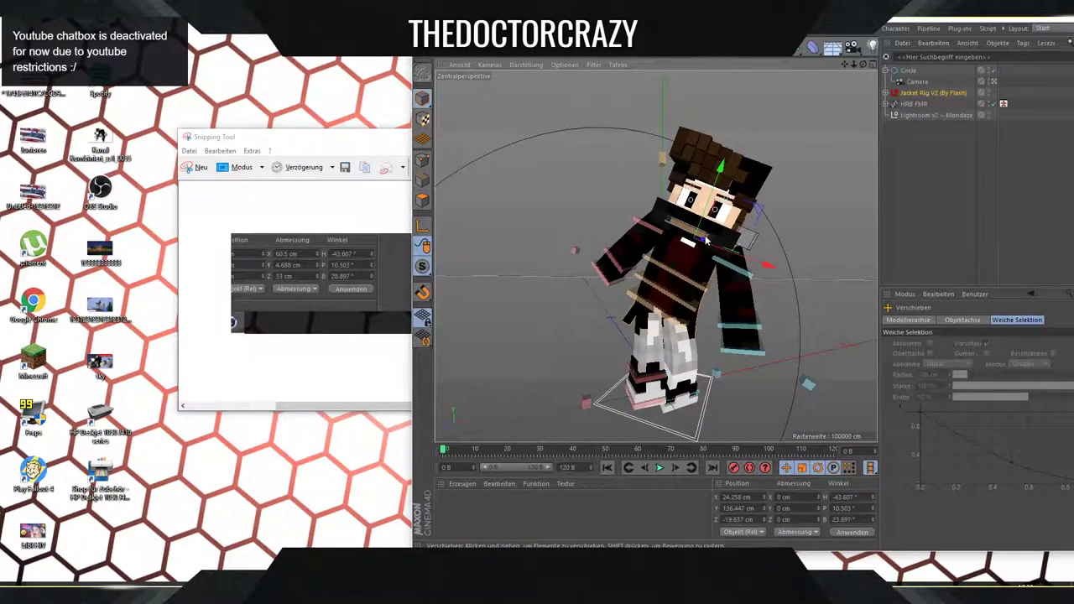
click(706, 241)
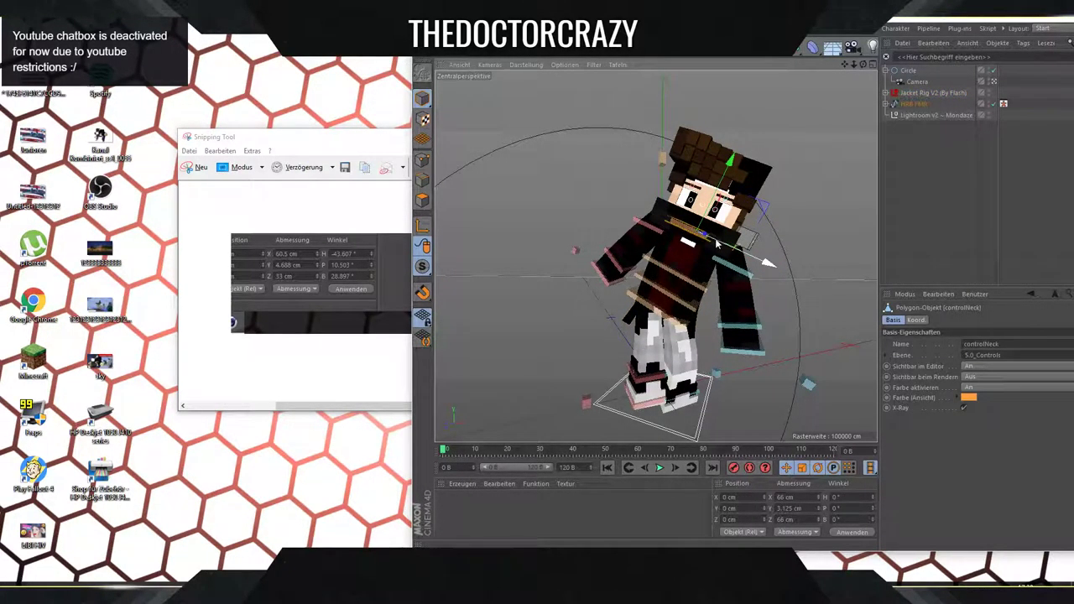
click(924, 94)
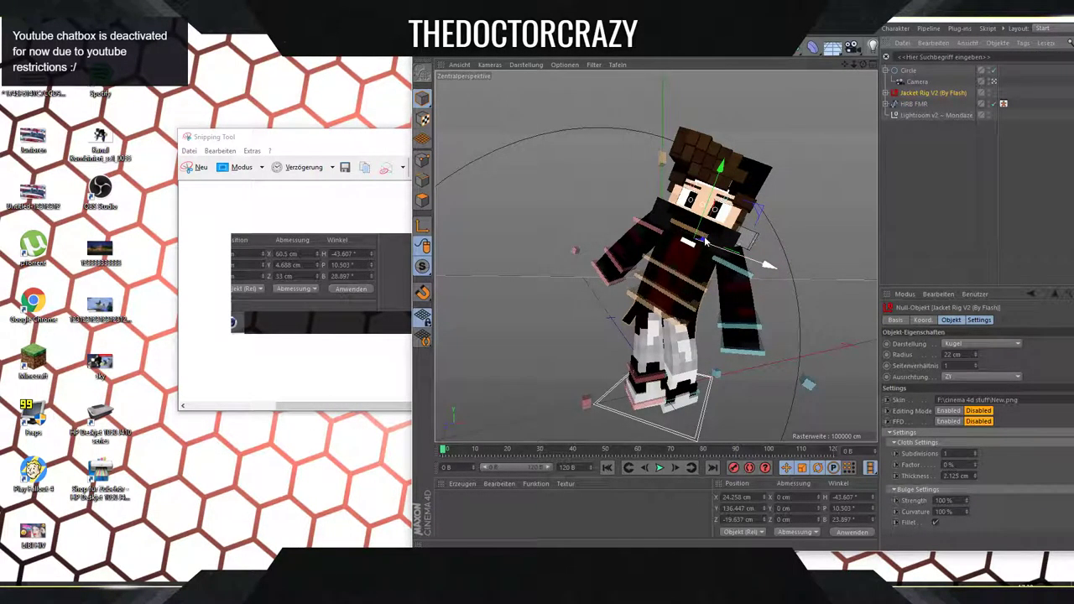
Shift Jacket Rig V2 on the tilted torso to about X 13.3, Y 133.4, Z -31.4 cm.
drag(705, 239, 735, 258)
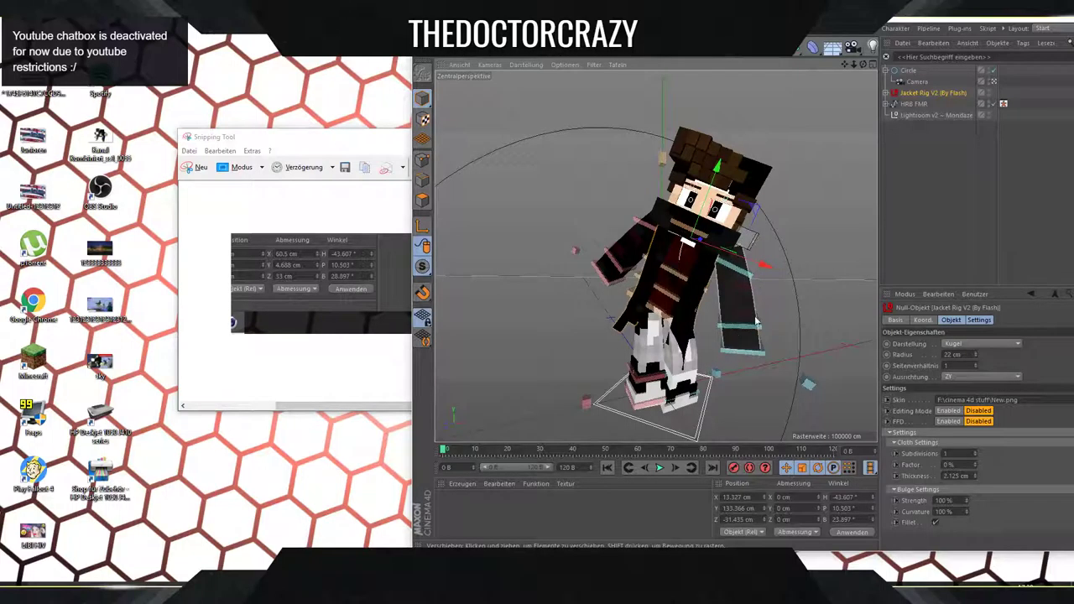
drag(862, 65, 816, 171)
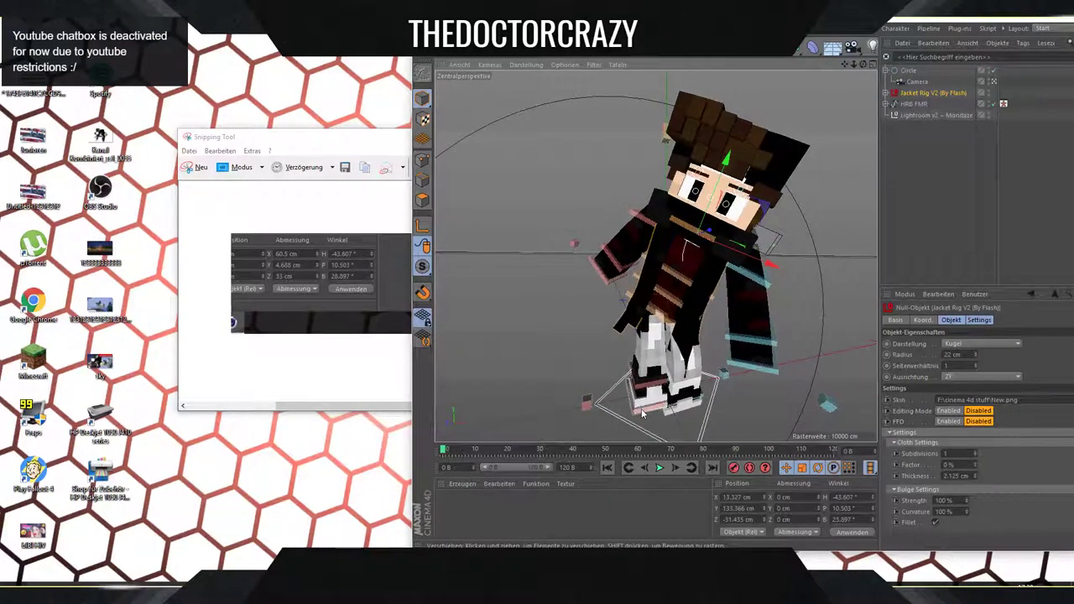
Spread the legs by moving the right foot control to about X -30.7 cm and the left foot control to about X 28.7 cm.
click(617, 313)
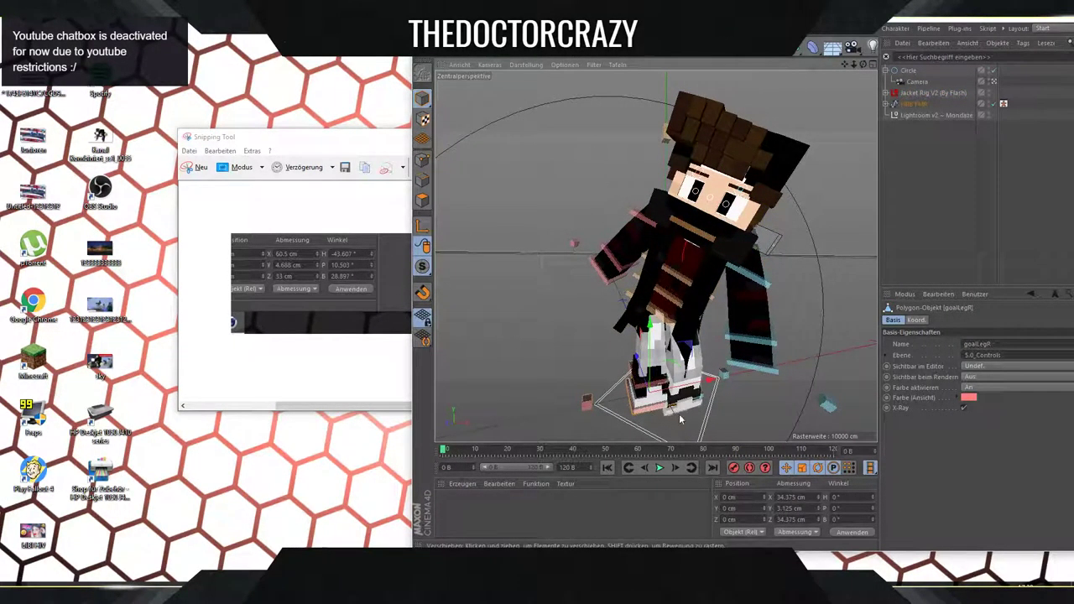
drag(690, 384, 647, 379)
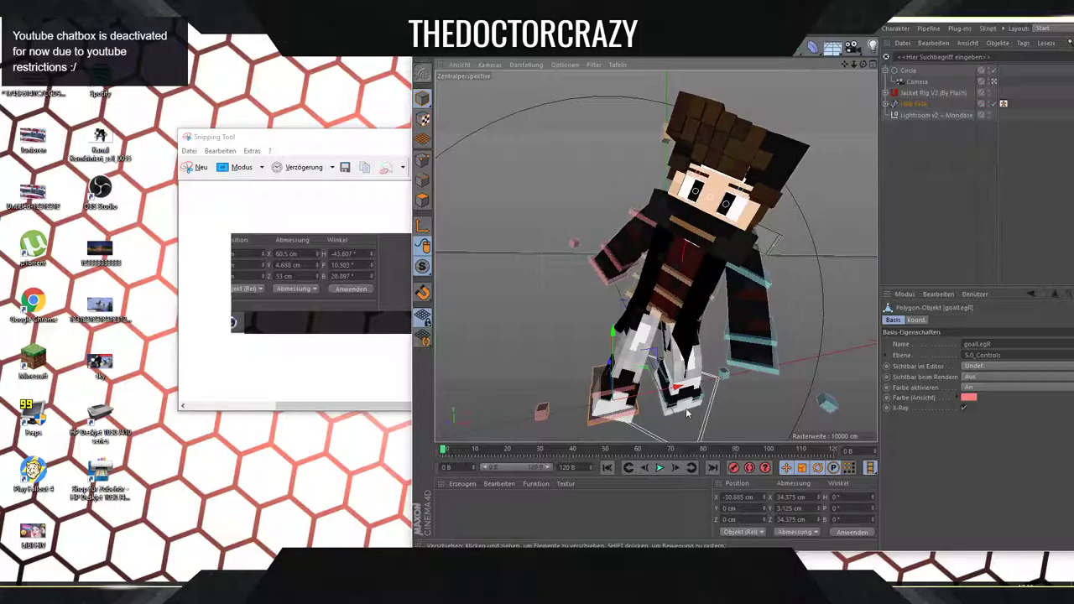
click(707, 343)
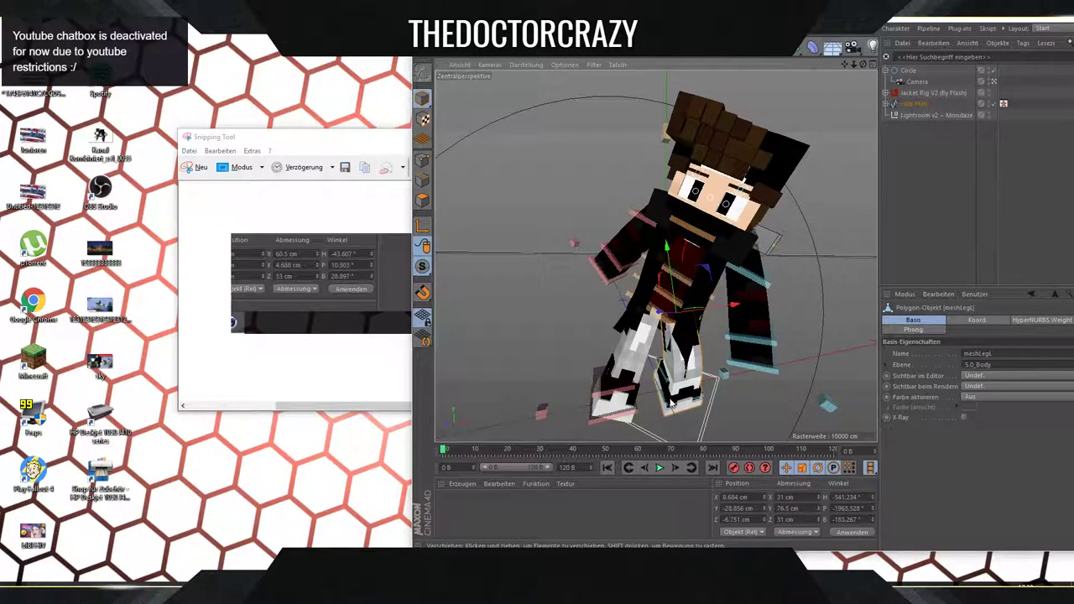
click(686, 399)
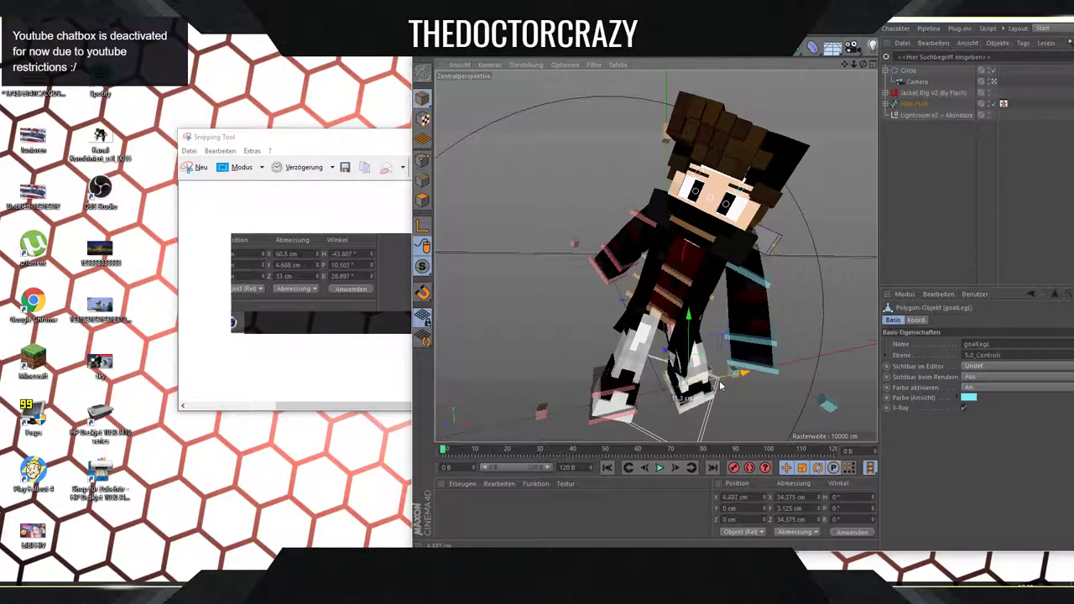
drag(730, 386, 738, 385)
drag(863, 63, 655, 255)
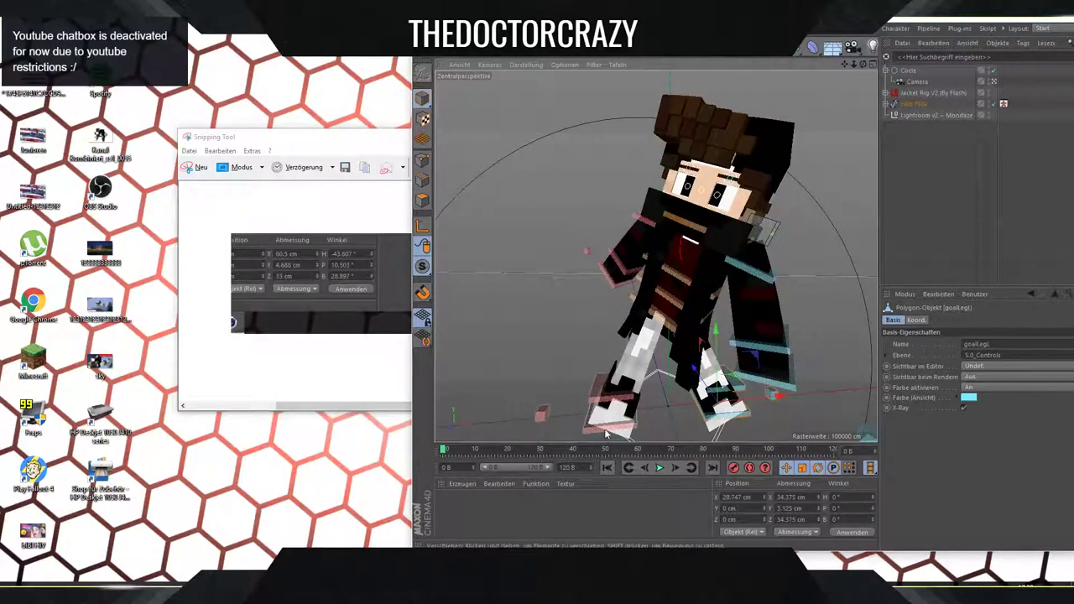
Lift the right foot off the ground and bring the left foot control inward to about X 10.2 cm.
drag(623, 413, 622, 362)
click(735, 417)
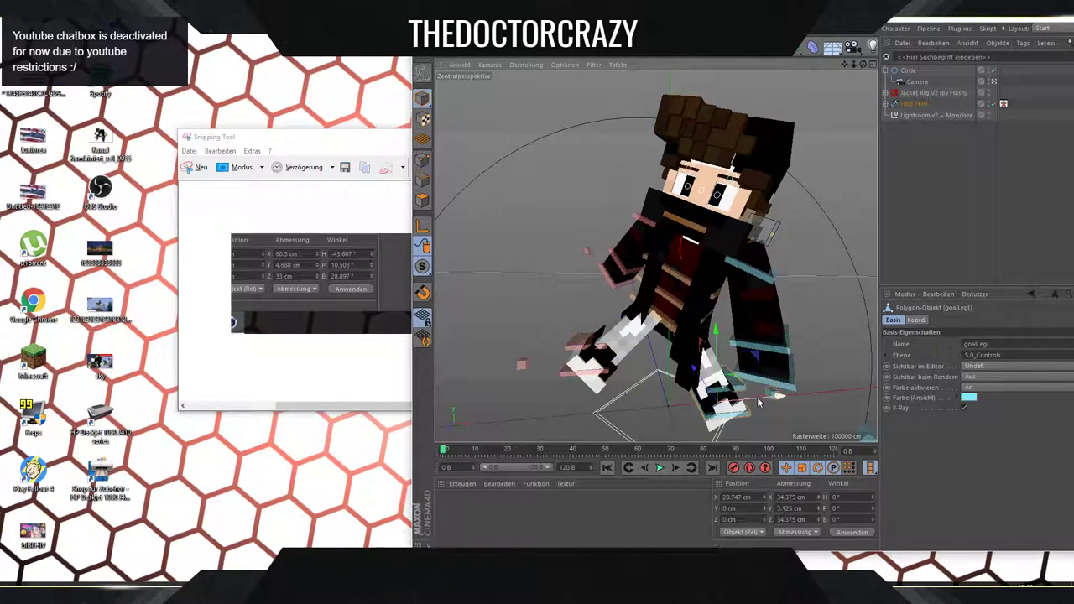
drag(702, 397, 736, 394)
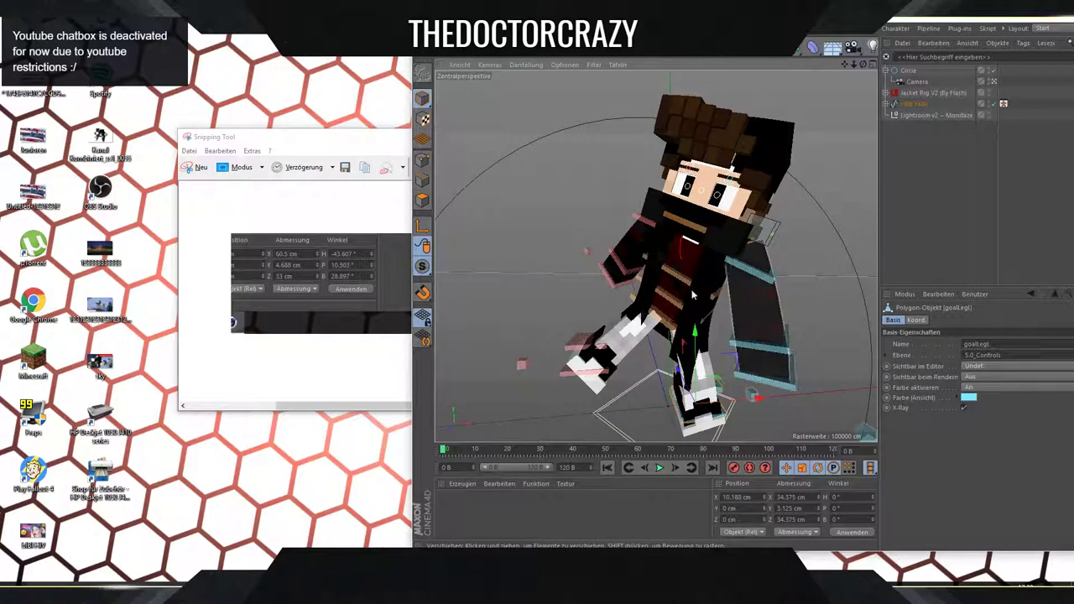
Rotate the controlHip control so the character's upper body leans further sideways.
click(663, 328)
click(661, 298)
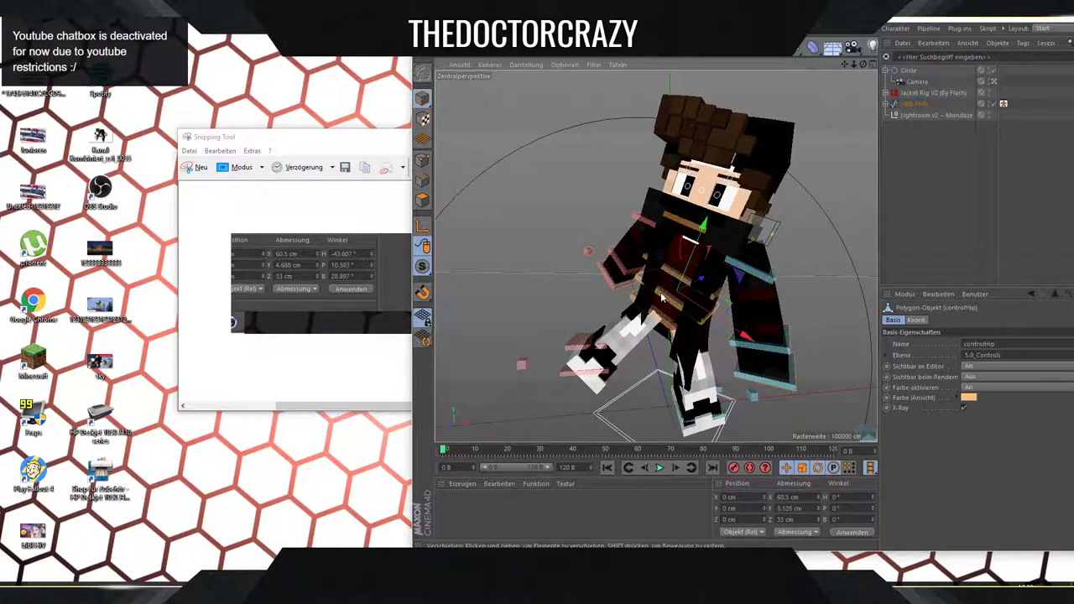
key(r)
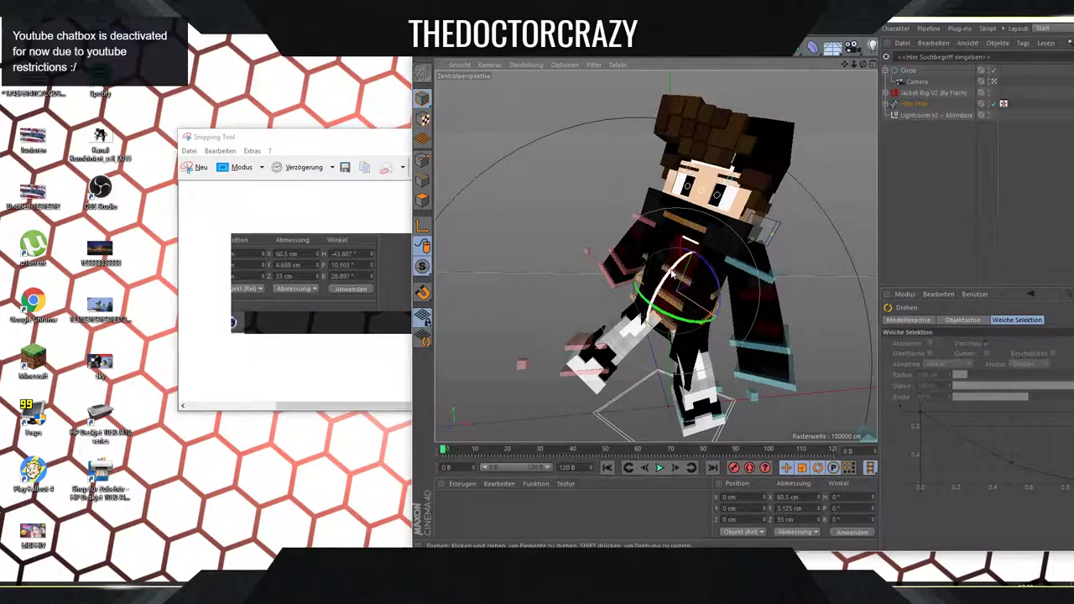
drag(675, 267, 596, 279)
click(686, 281)
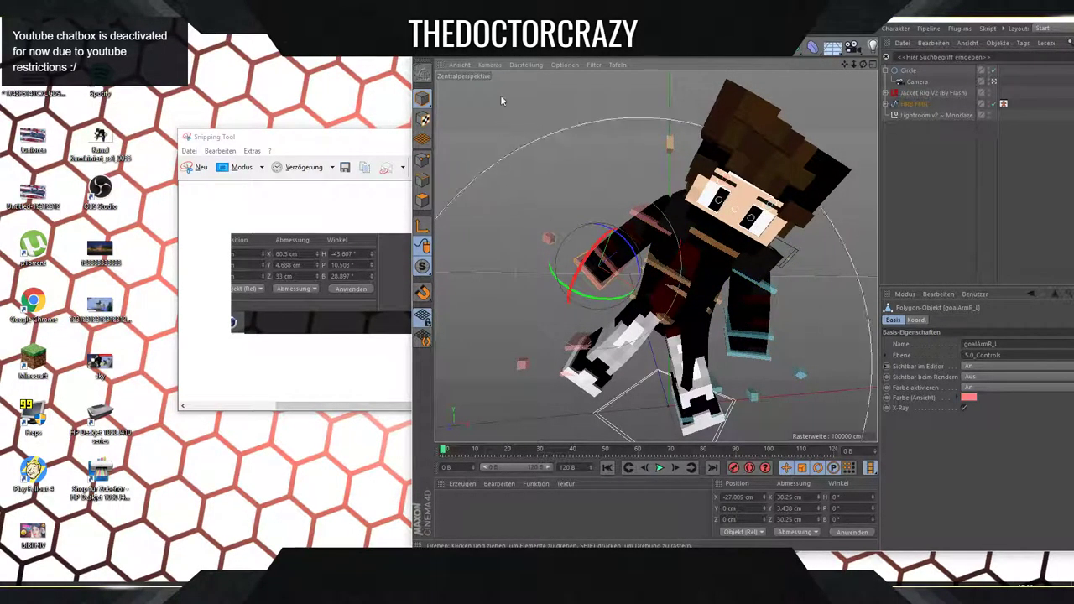
Raise the right hand control goalArmR_L to about X -41.7, Y 50 cm so the arm bends upward.
click(638, 247)
key(e)
drag(638, 247, 647, 163)
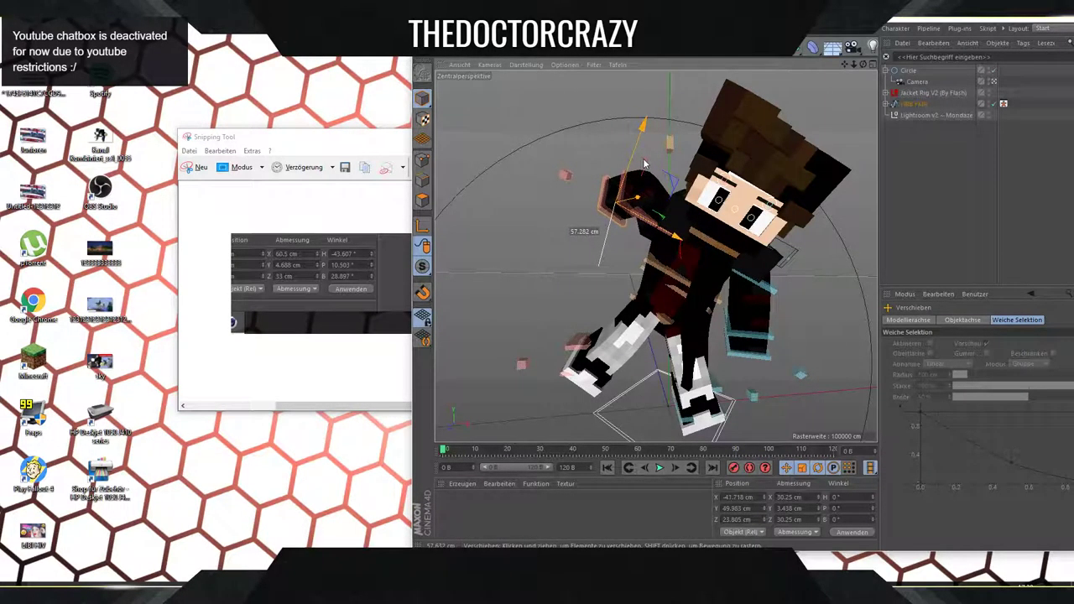
Select the left hand control goalArmL_L, close the Snipping Tool without saving the snip, and briefly check the livestream page.
click(762, 361)
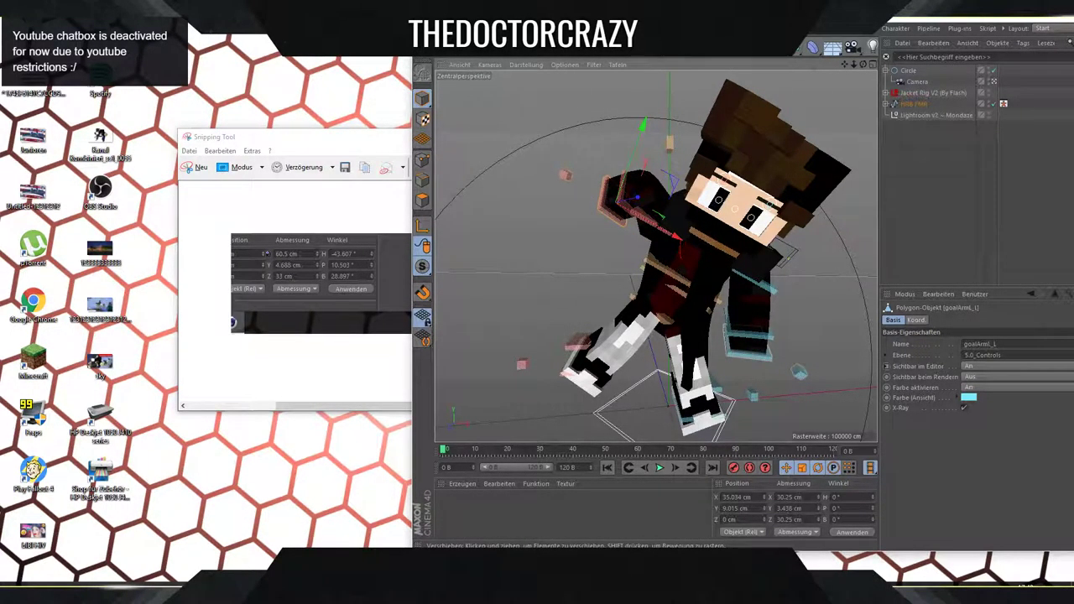
drag(359, 137, 363, 138)
click(612, 139)
click(457, 294)
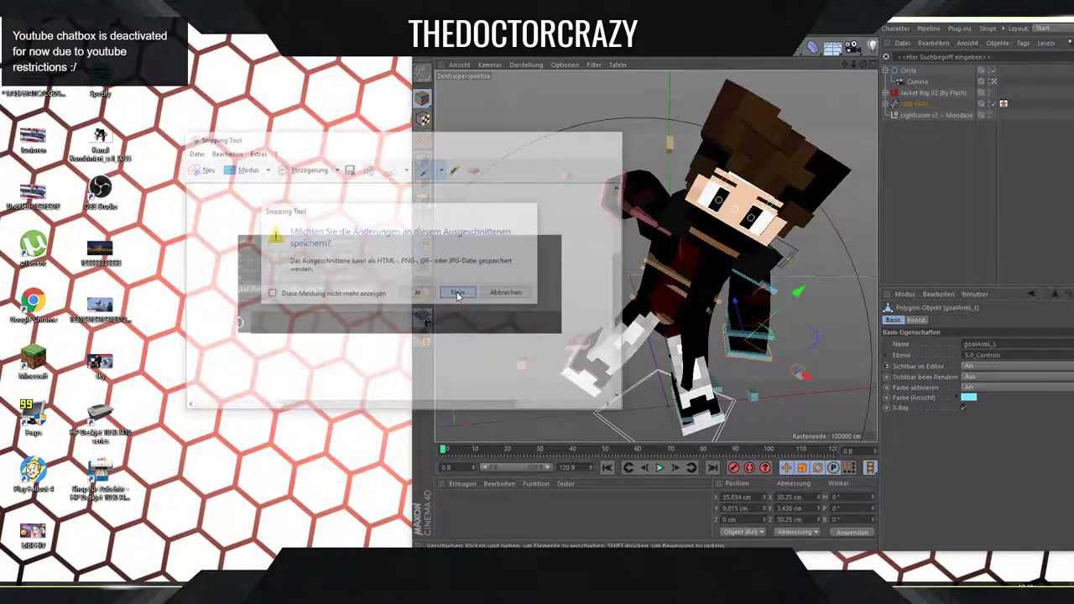
click(268, 592)
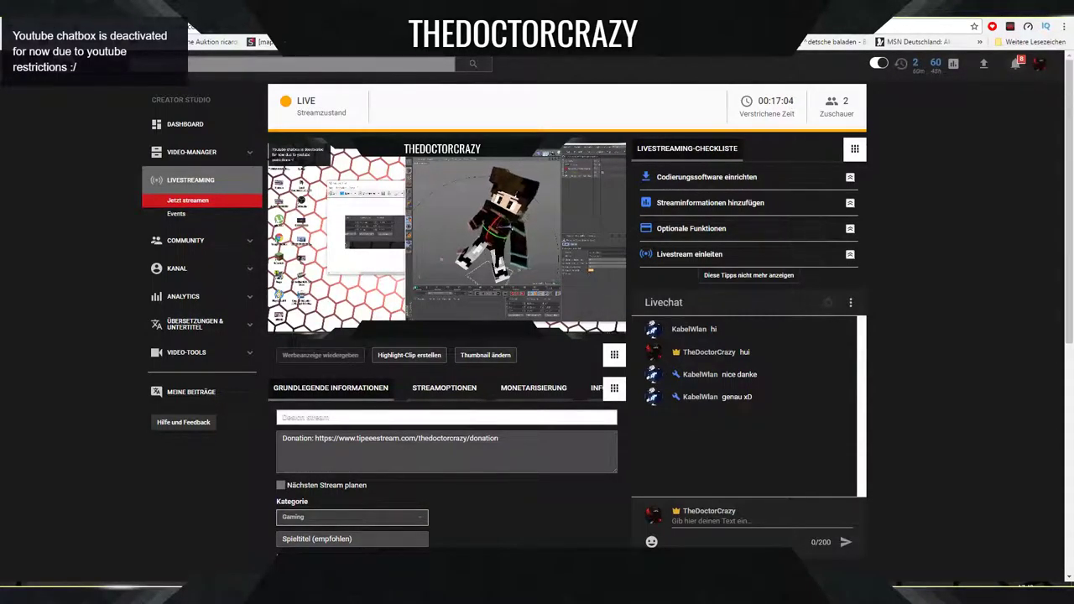
click(268, 592)
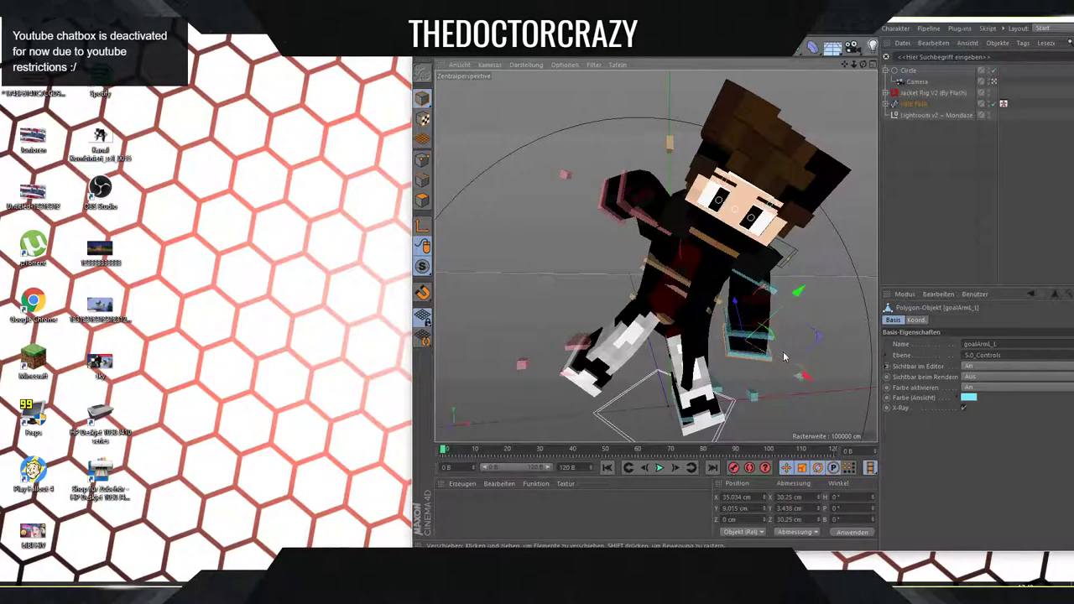
Move goalArmL_L outward to about X 61.8, Y 23.2, Z -13.2 cm and enlarge the Cinema 4D window to fill the screen.
drag(783, 351, 792, 370)
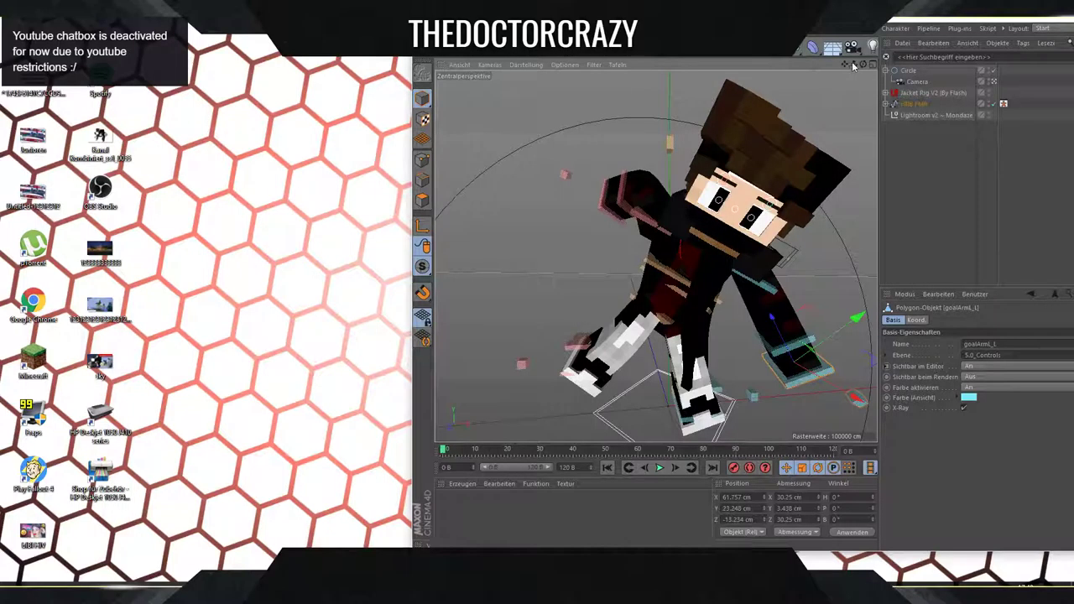
drag(854, 65, 836, 52)
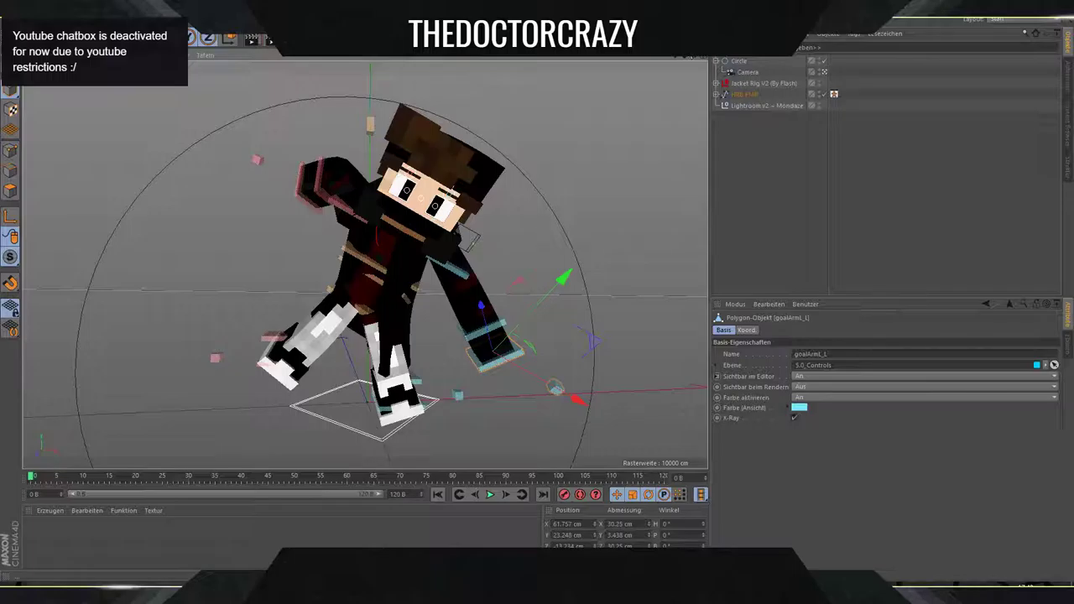
scroll(451, 191, up, 2)
scroll(365, 265, down, 1)
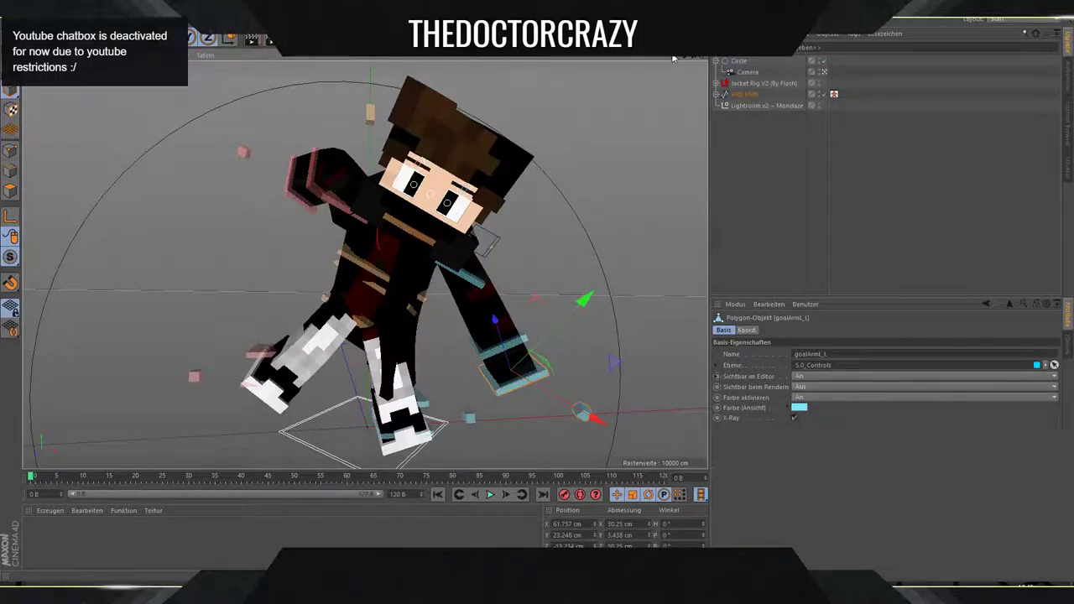
Move the right hand control goalArmR_L further outward to about X -46.8 cm.
click(312, 185)
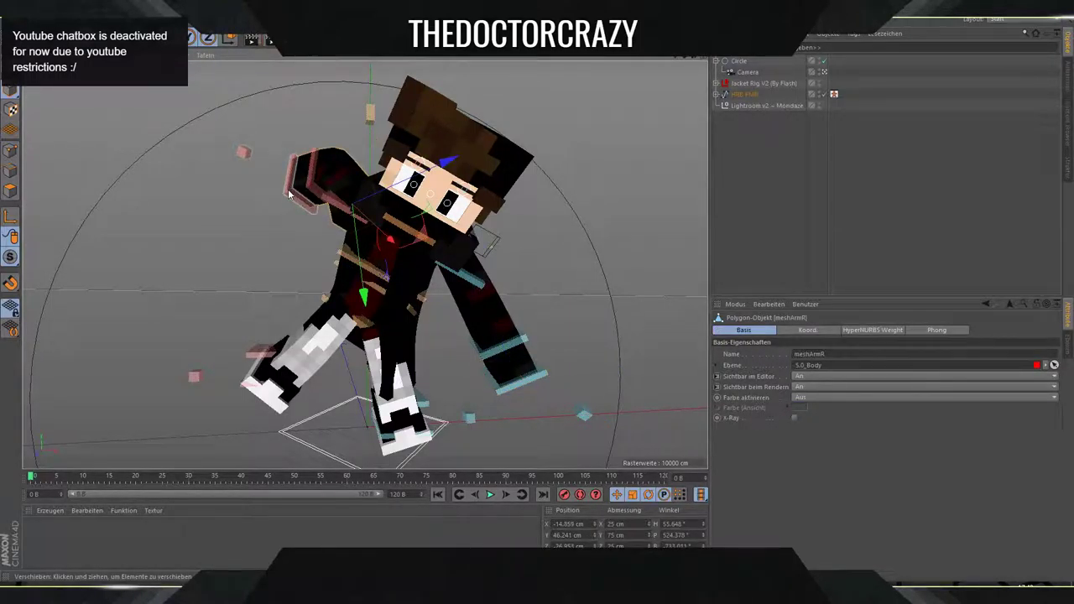
drag(338, 210, 331, 206)
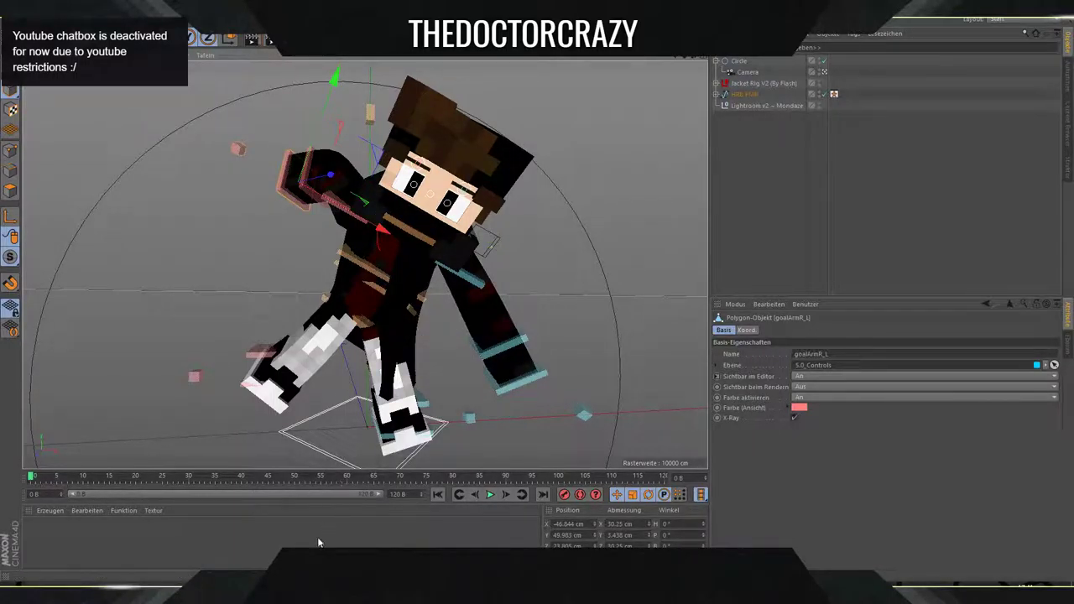
Open 3D Iron Sword.lib4d from the All the rigs folder and minimize the folder window.
click(378, 592)
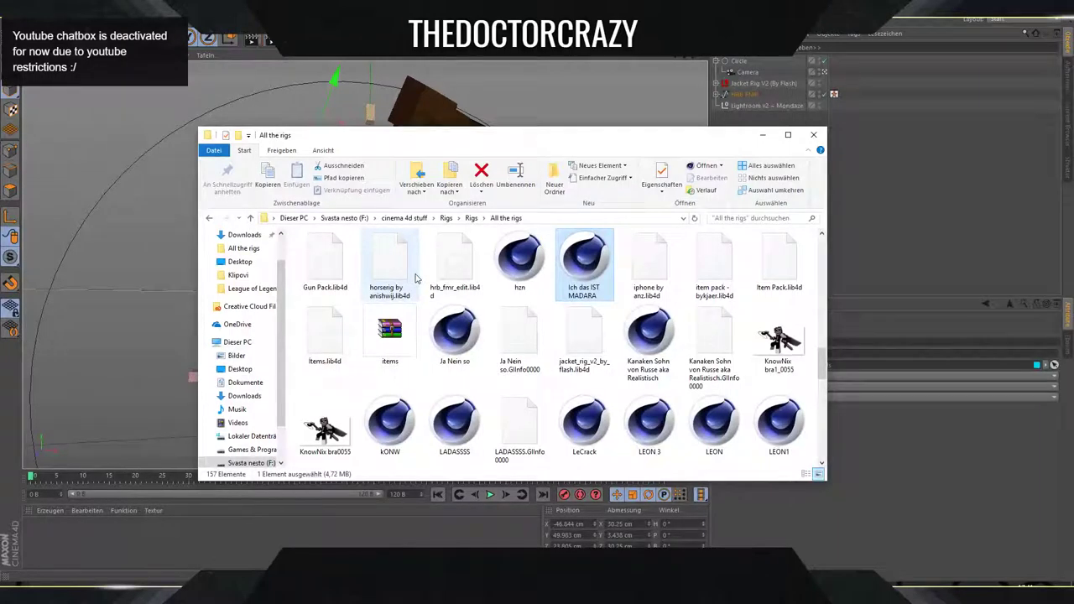
key(Home)
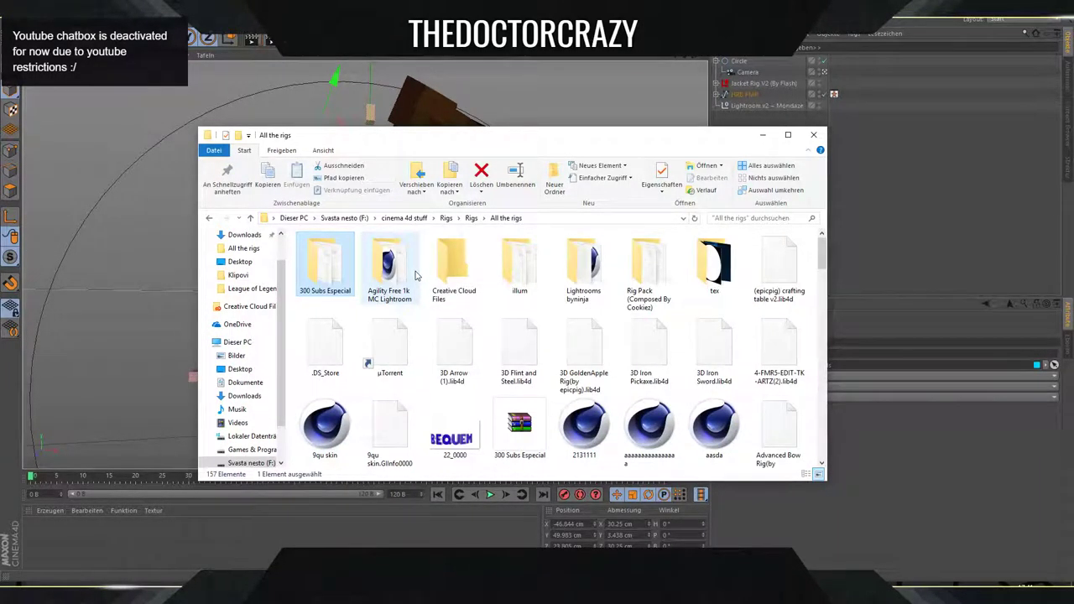
key(3)
key(3)
key(3)
key(3)
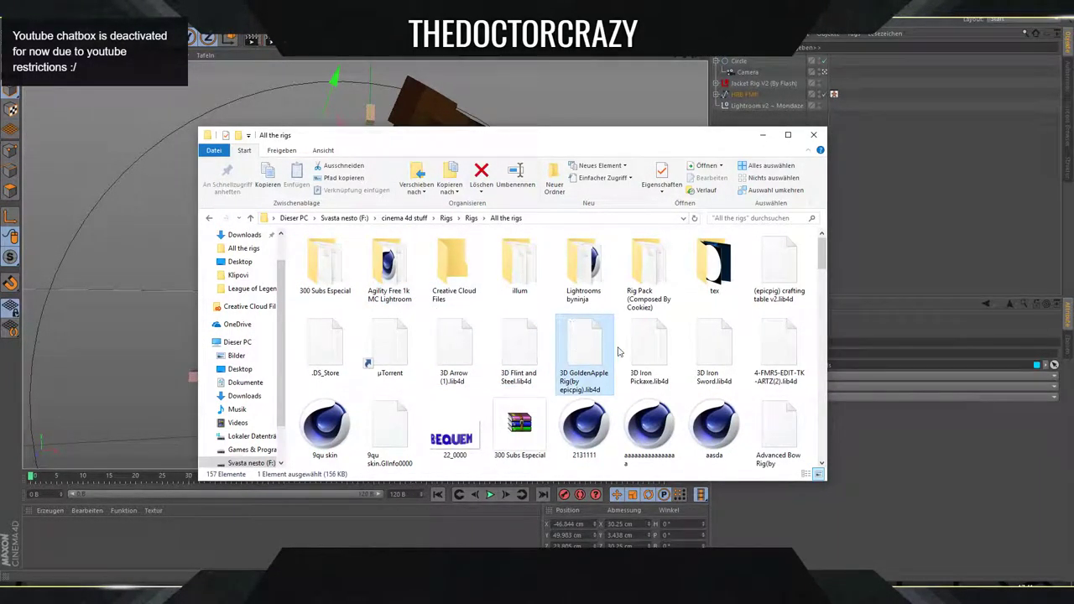
click(723, 356)
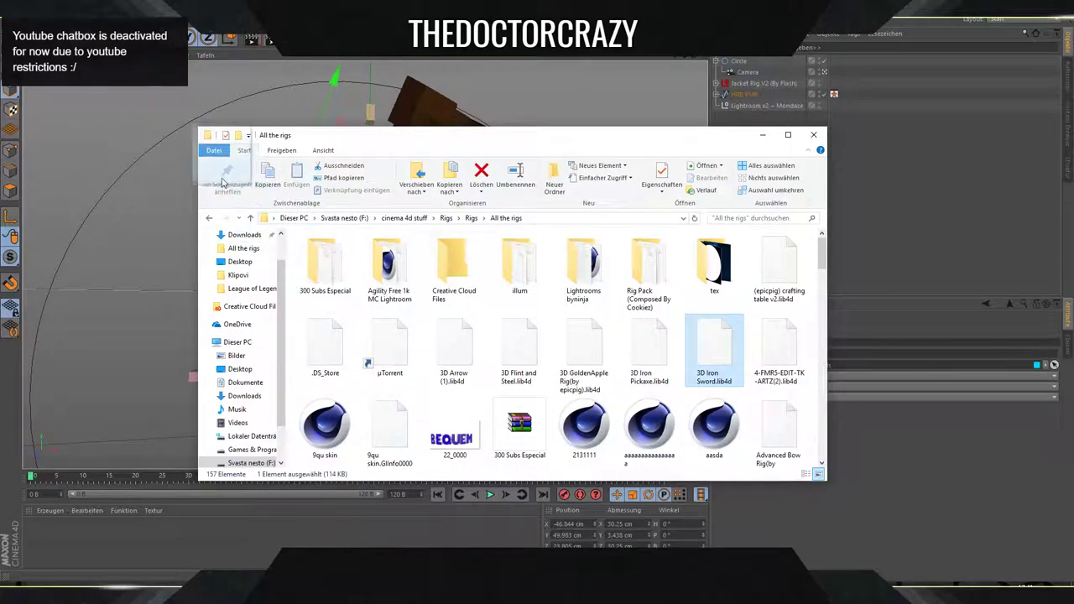
click(757, 136)
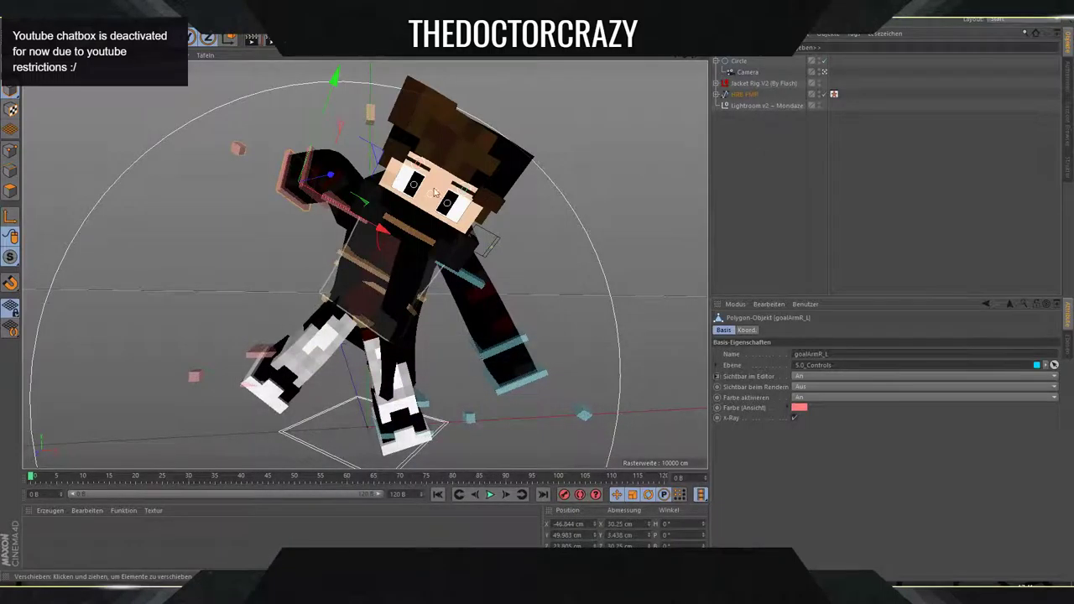
Switch through the open windows to the content browser with the 3D Iron Sword library.
key(alt+Tab)
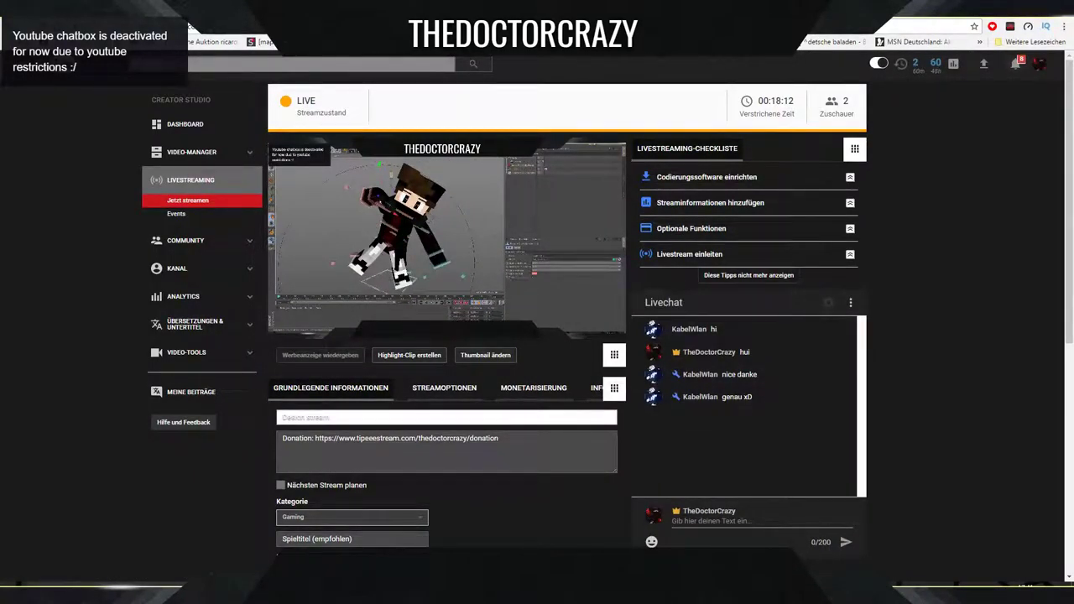
key(alt+Tab)
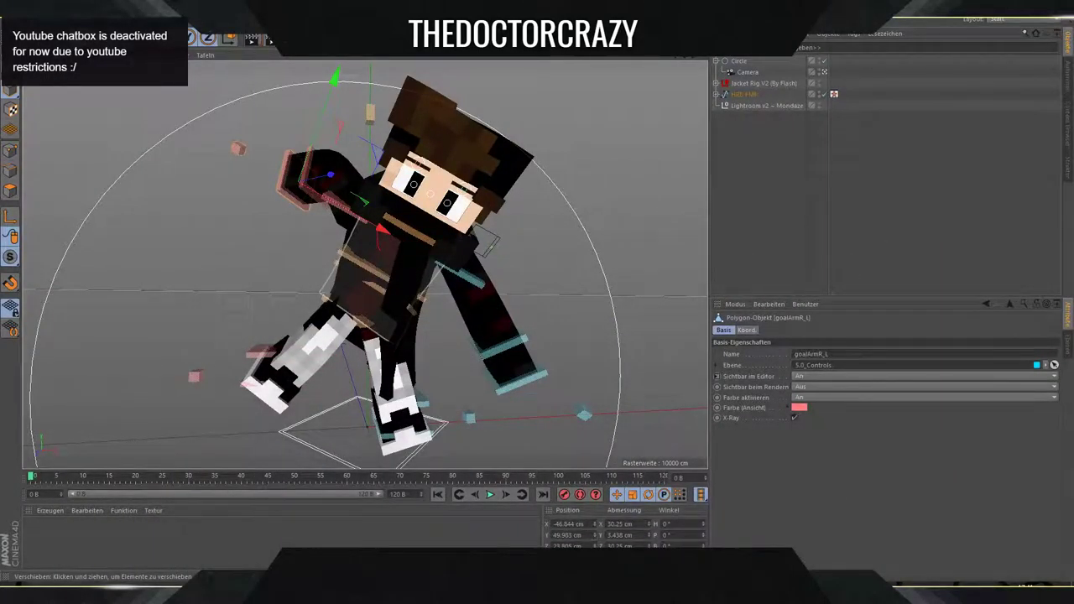
key(alt+Tab)
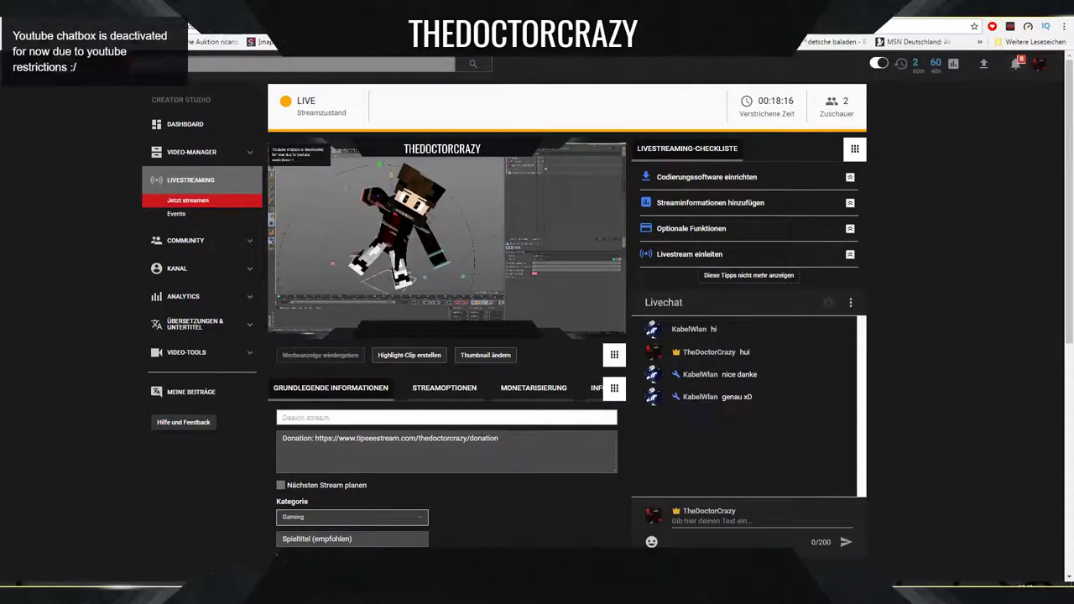
key(alt+Tab)
key(alt+Tab)
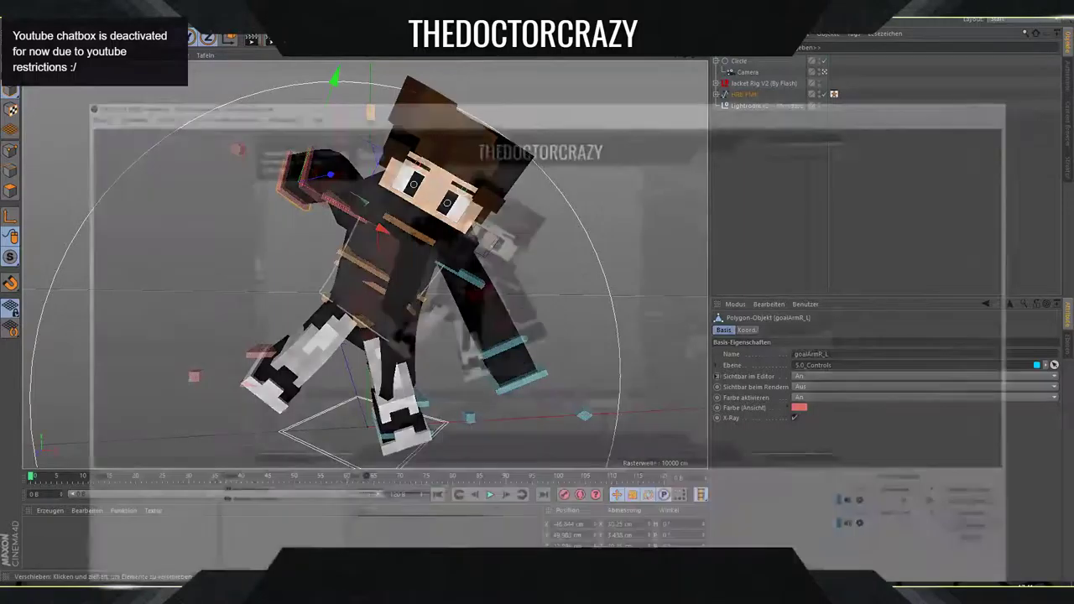
key(alt+Tab)
key(alt+Tab)
key(alt+Tab)
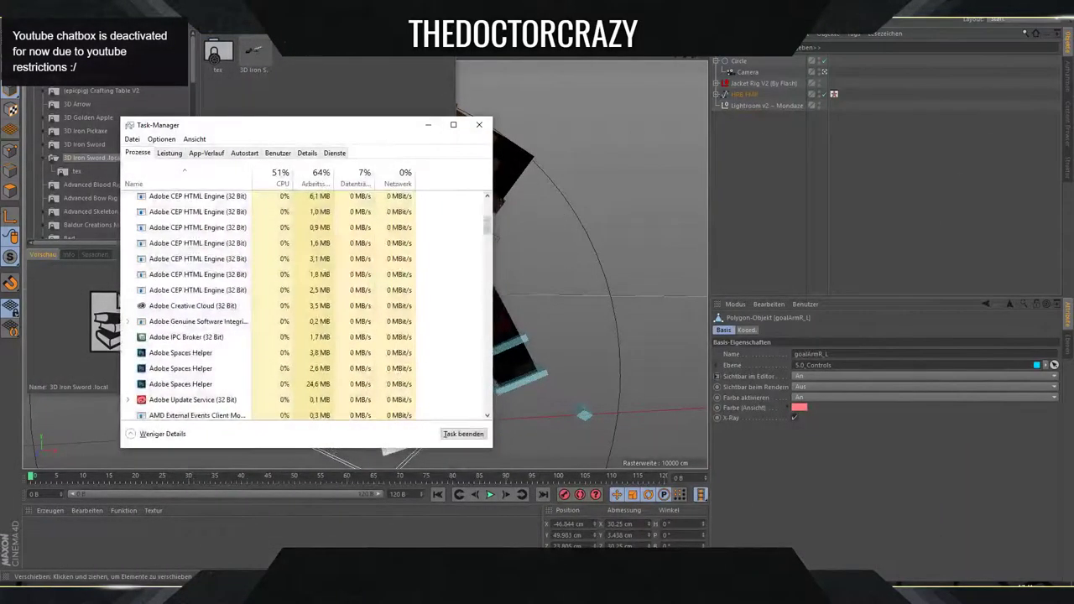
key(alt+Tab)
Insert the 3D Iron Sword object from the library into the scene and leave the content browser.
click(267, 48)
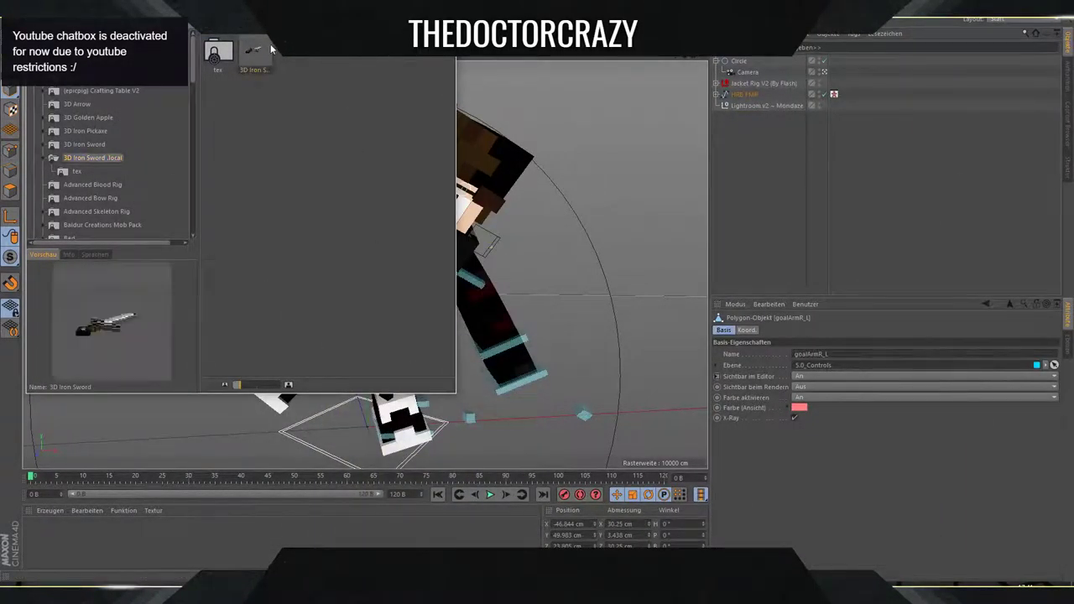
double_click(257, 50)
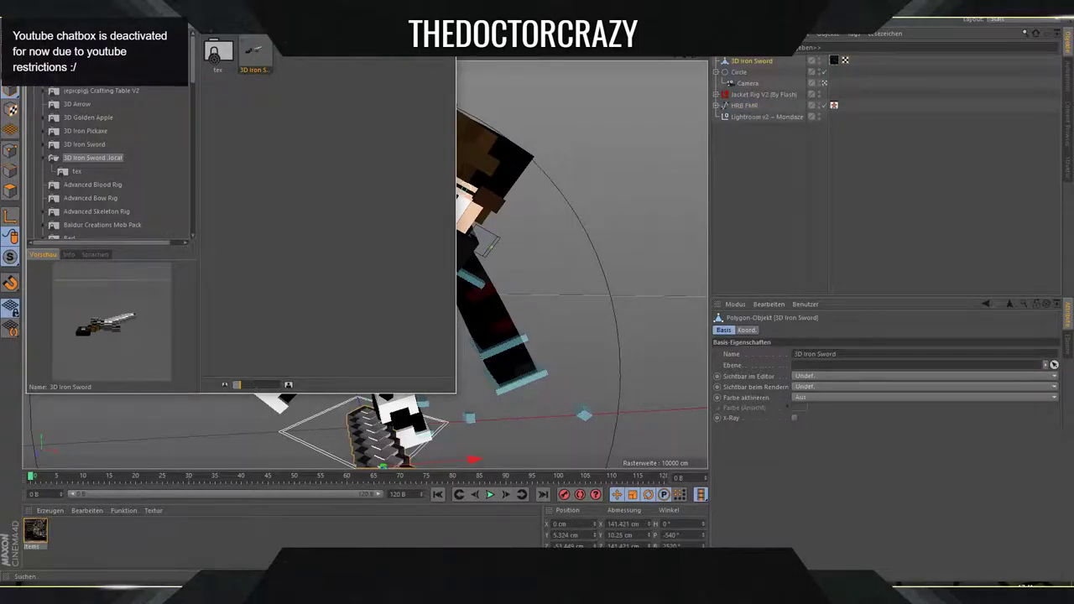
key(alt+Tab)
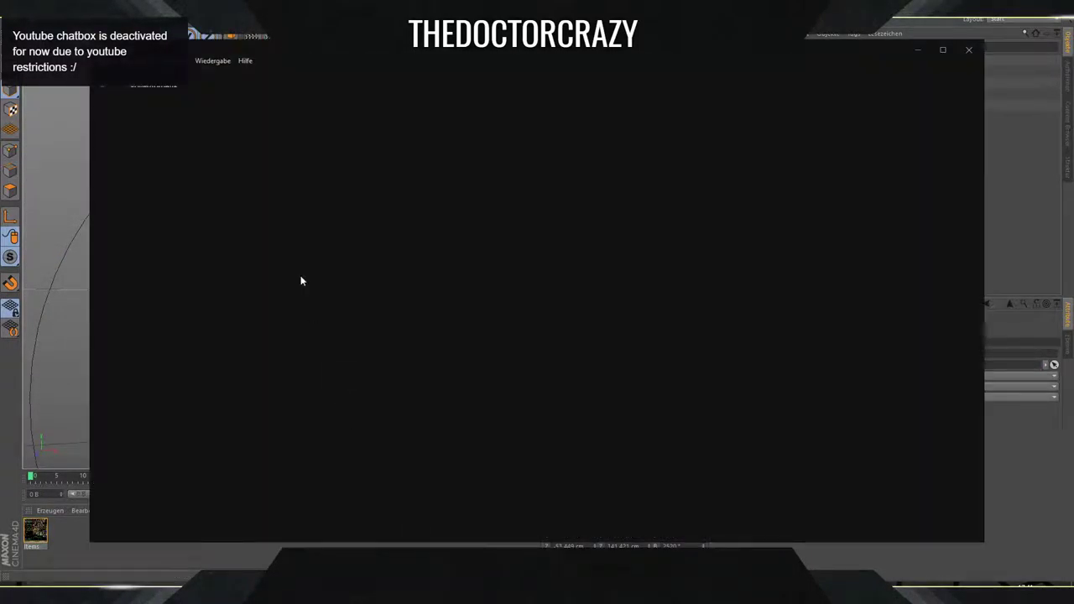
Find Logan Paul's single Help Me Help You (feat. Why Don't We) in Spotify, play it, and minimize the player.
click(291, 83)
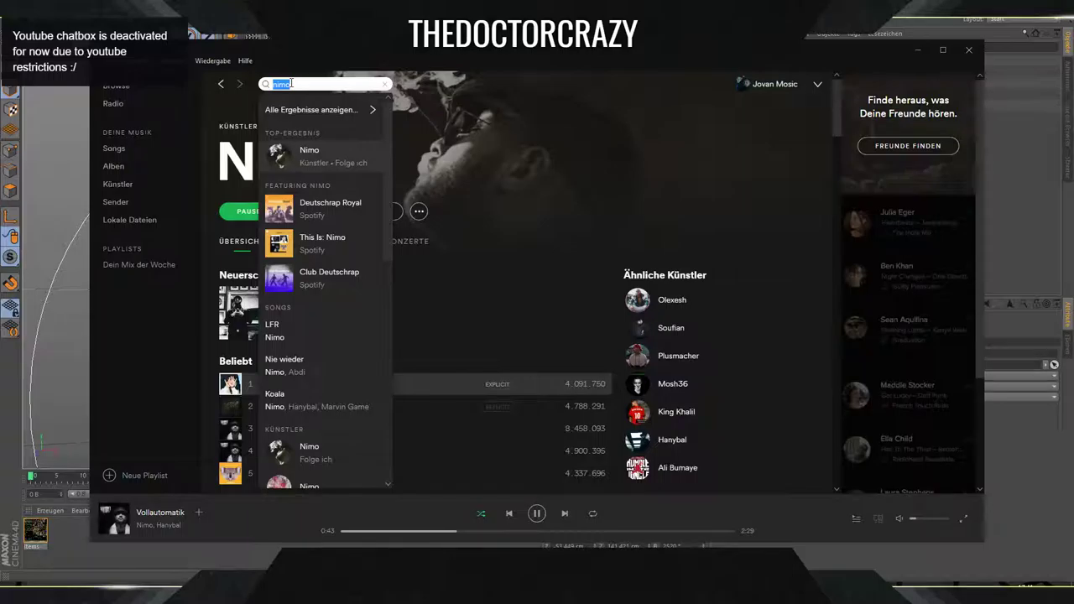
key(BackSpace)
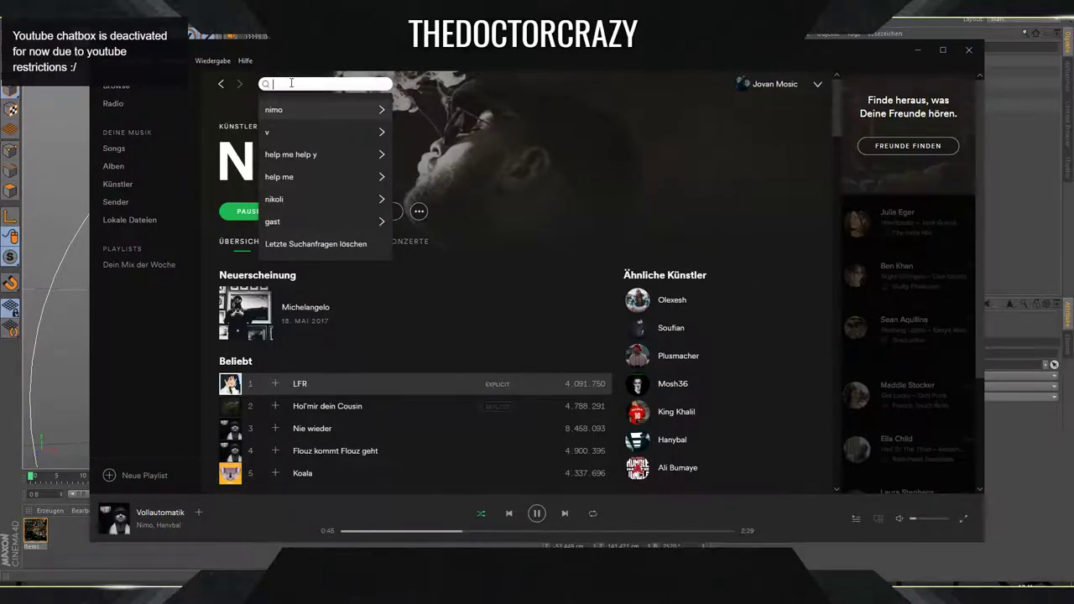
text(+)
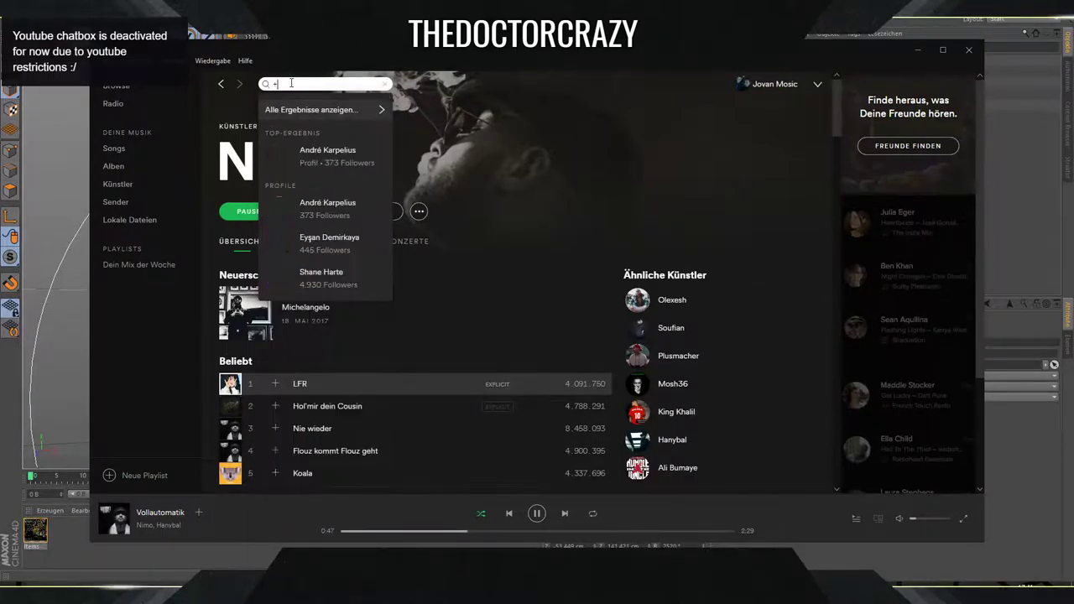
text(elp me help y)
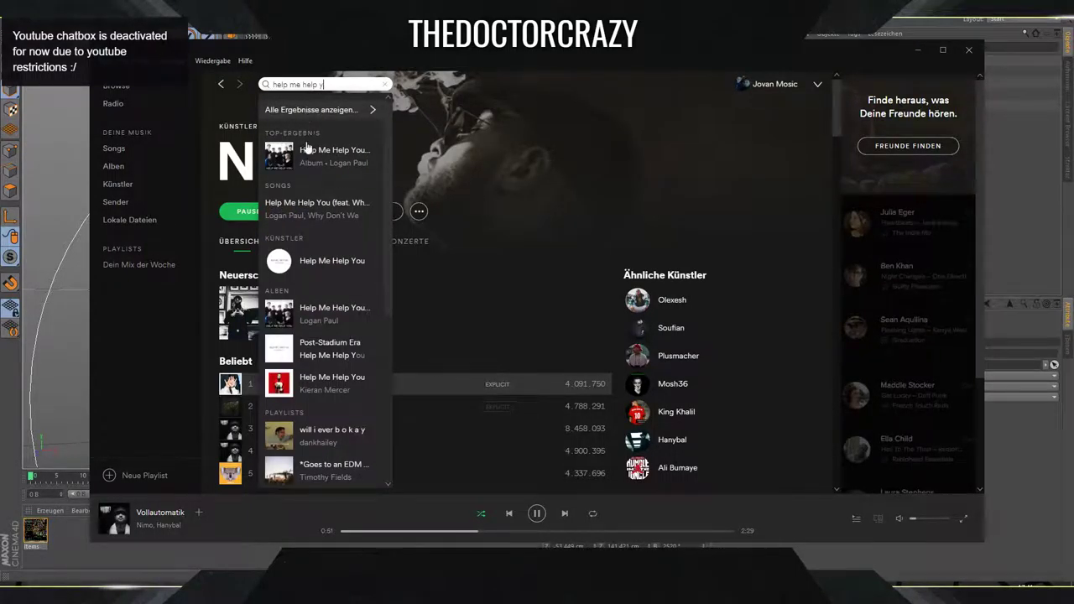
click(332, 151)
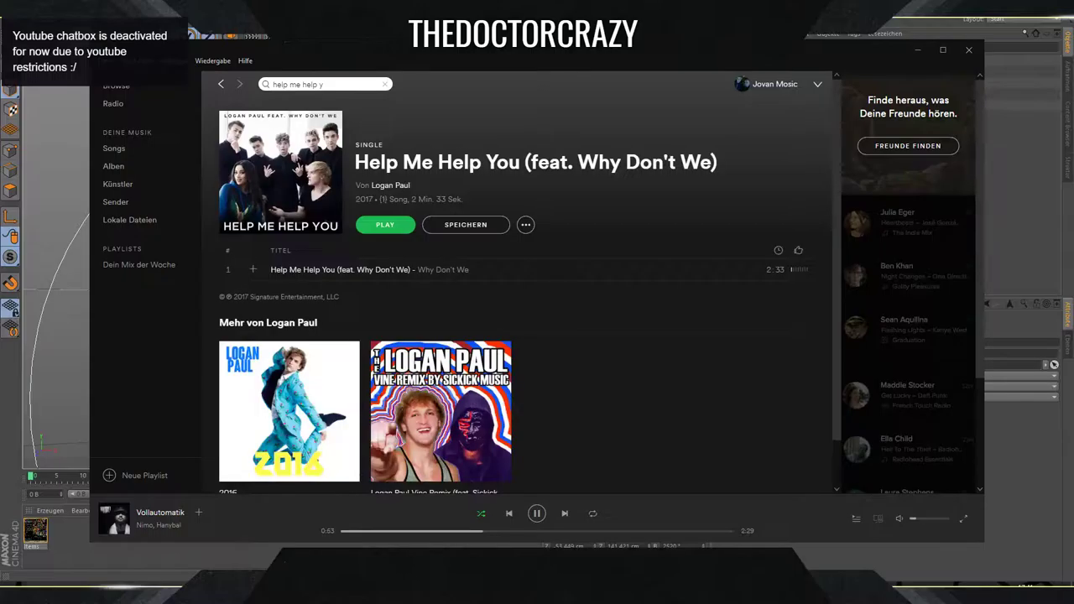
click(376, 228)
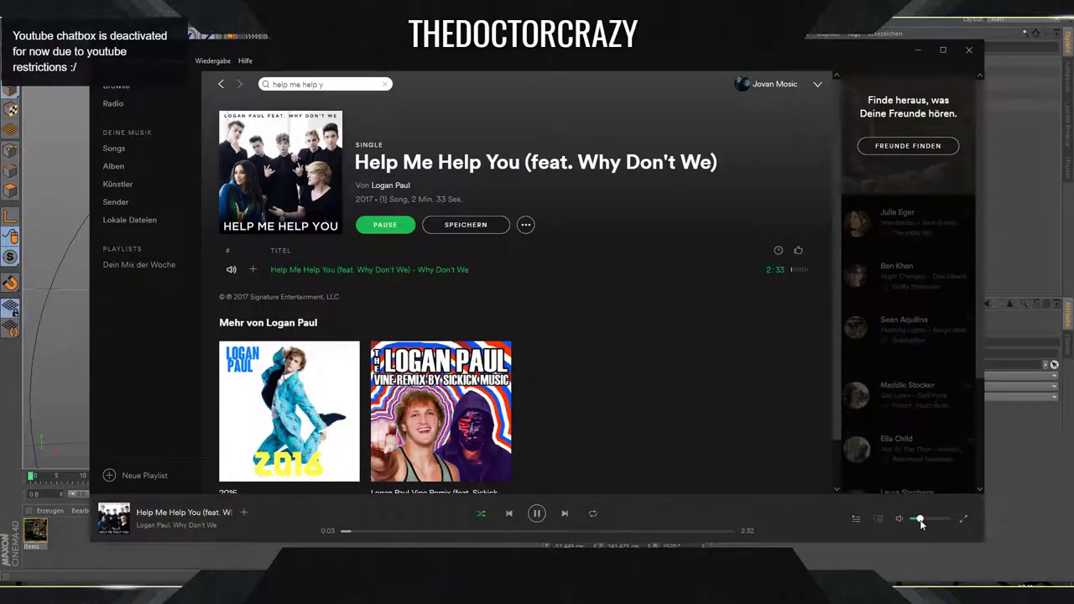
click(921, 52)
Raise the iron sword to about Y 70.4 cm and switch from the scene camera to the maximized default perspective view.
drag(362, 394, 360, 327)
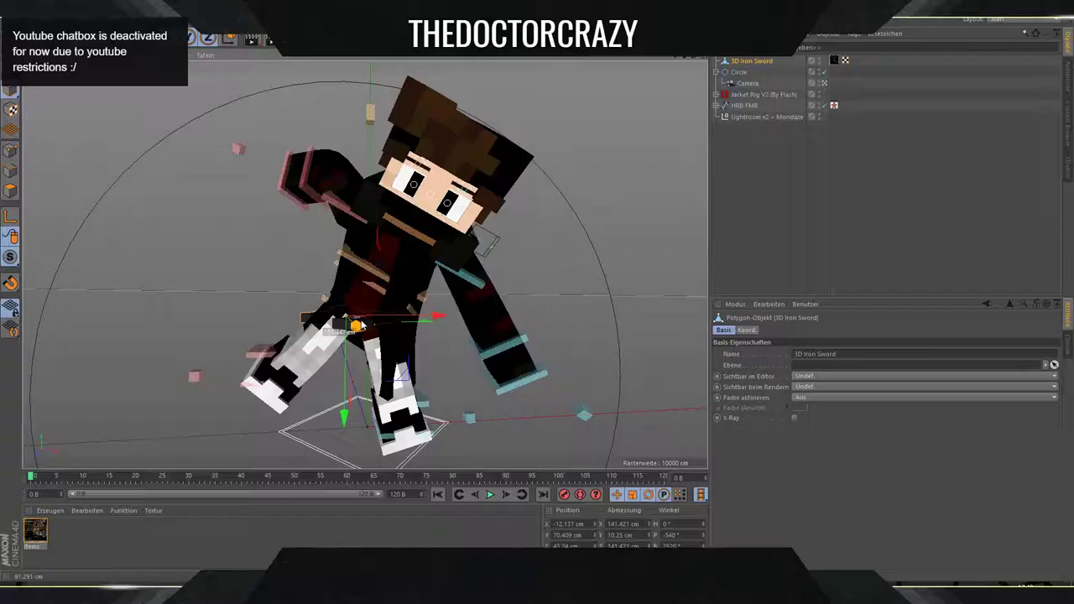
click(824, 84)
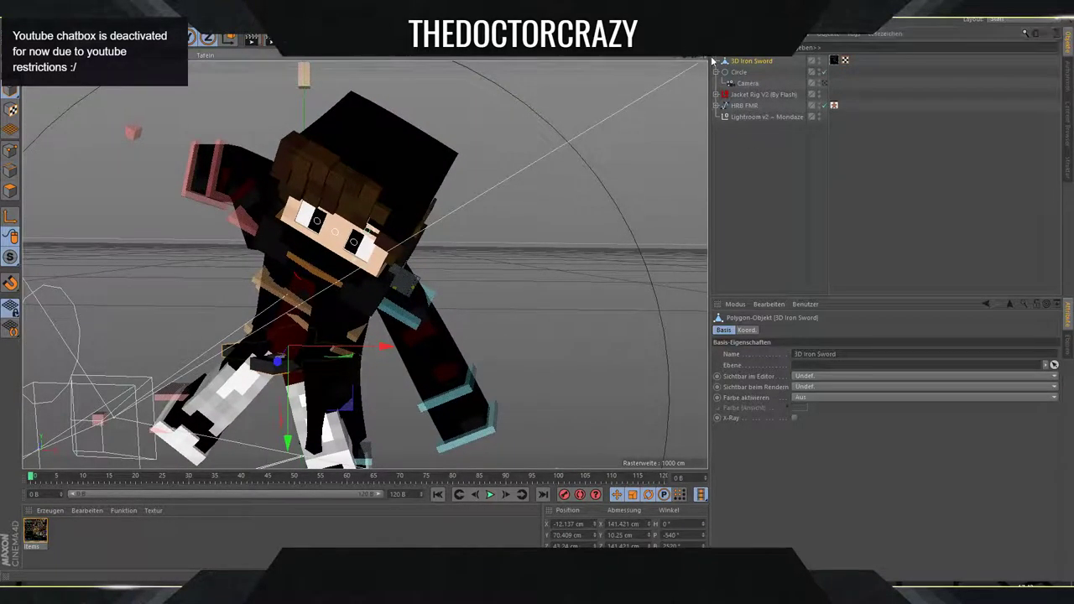
click(699, 57)
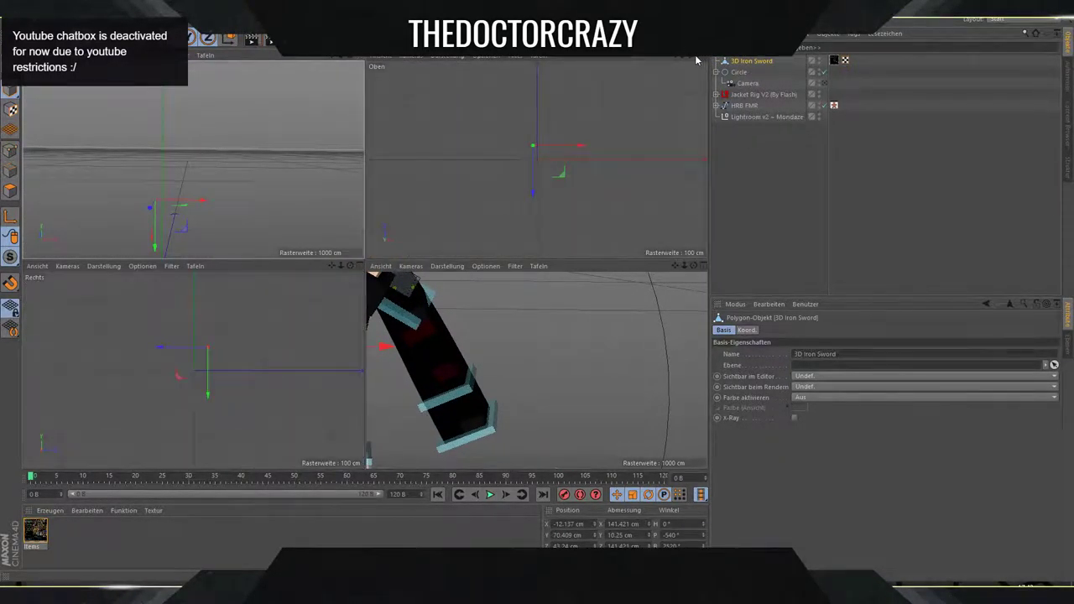
click(696, 56)
click(695, 56)
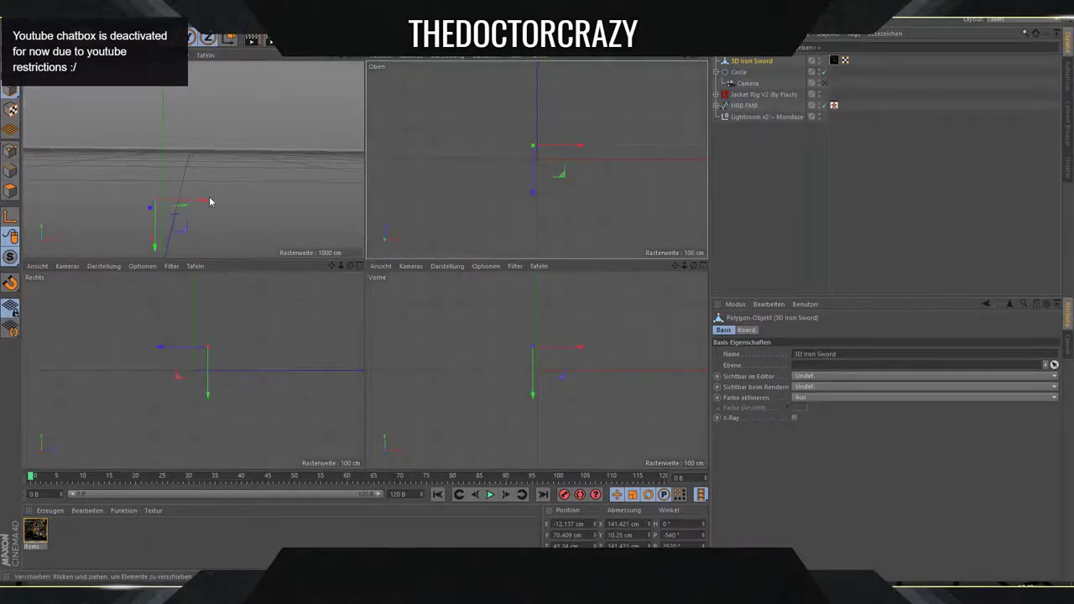
click(289, 184)
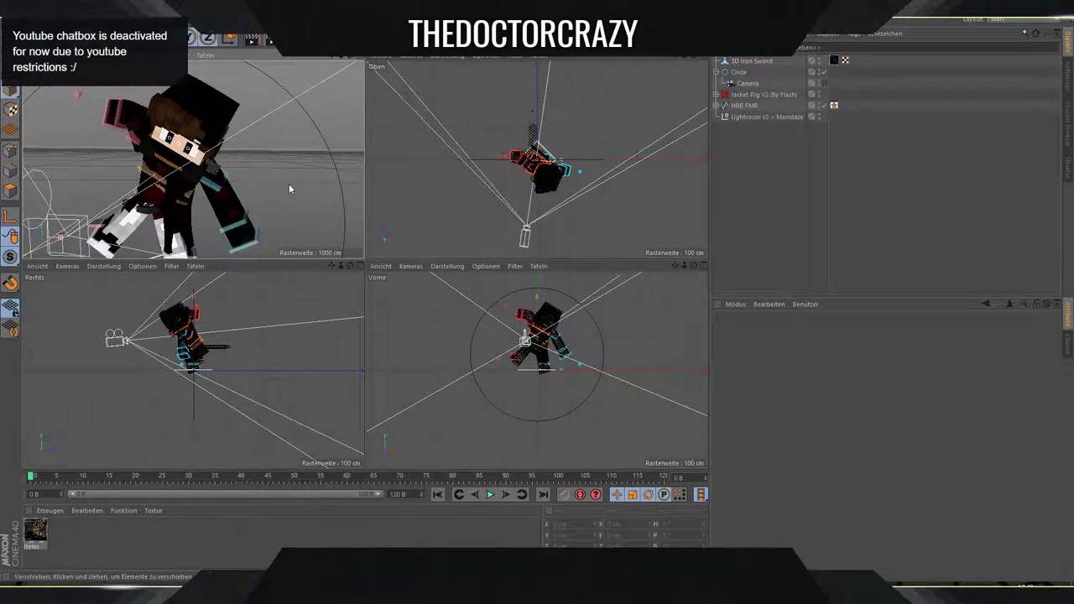
click(359, 57)
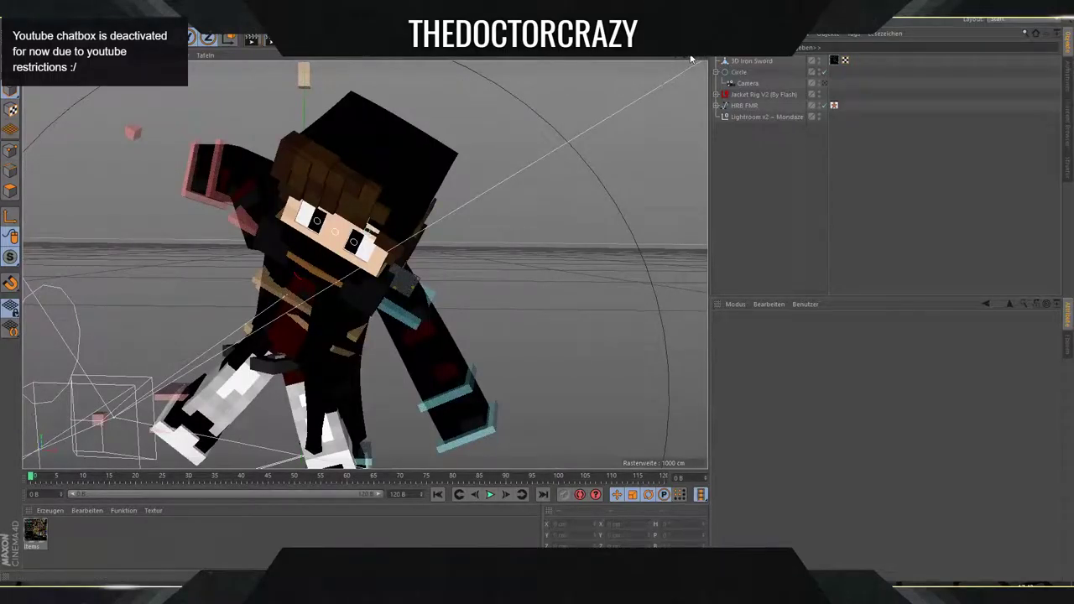
drag(685, 57, 659, 61)
scroll(365, 264, down, 3)
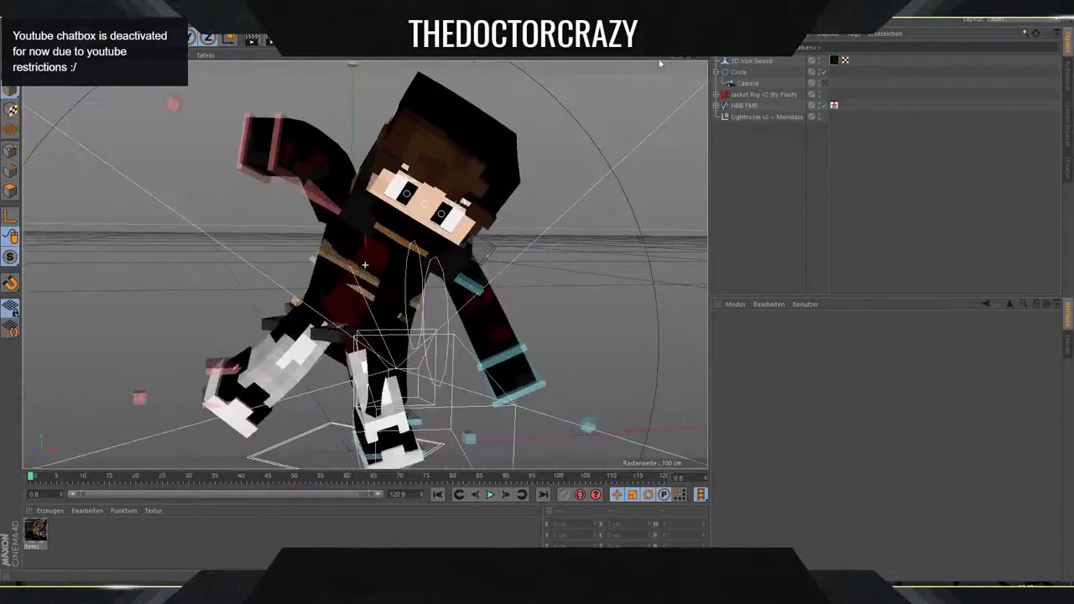
Move the iron sword up and outward beside the character's right arm, to about X -46.3 cm, Y 101.7 cm.
click(319, 337)
drag(319, 337, 319, 279)
mouse_move(684, 58)
mouse_down()
mouse_move(707, 58)
mouse_move(680, 80)
mouse_move(705, 61)
mouse_move(668, 60)
mouse_up()
drag(284, 244, 205, 248)
Rotate the iron sword to about H -177.3°, P -531.4° so its blade points forward.
key(r)
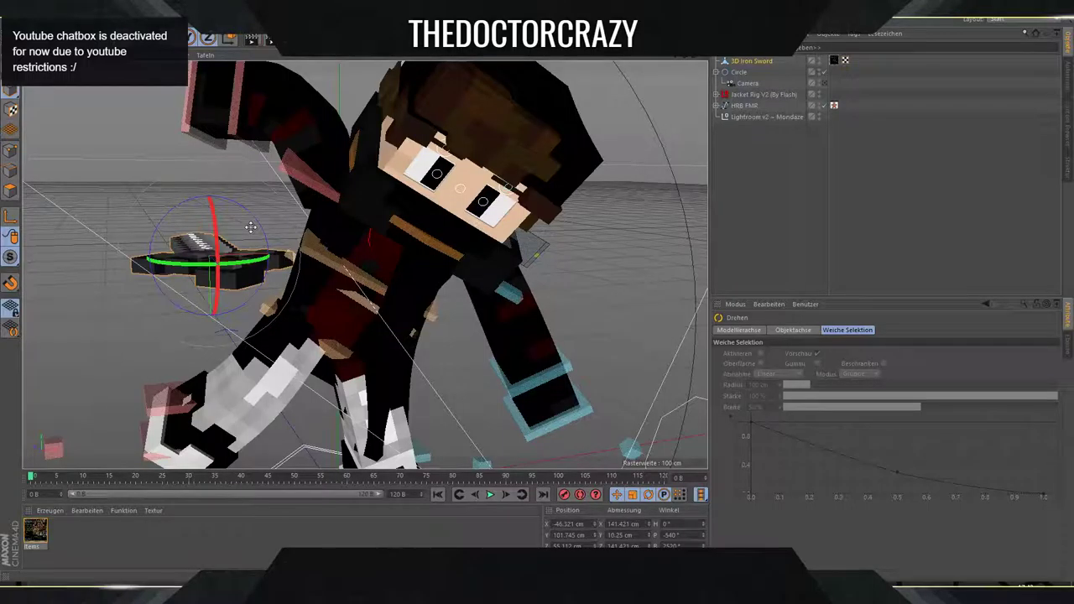
drag(251, 227, 56, 303)
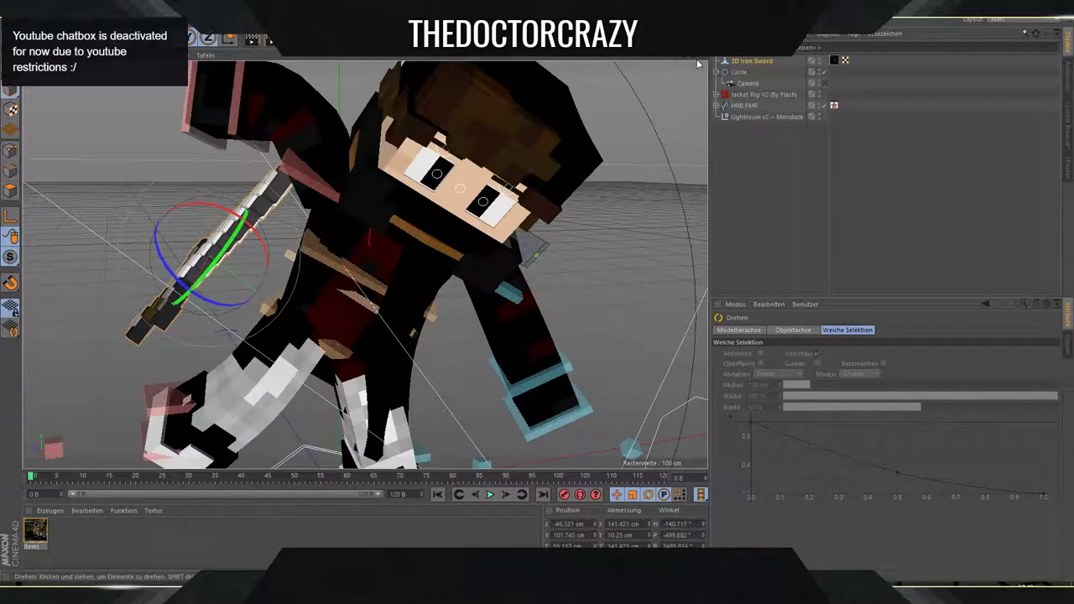
drag(694, 57, 781, 117)
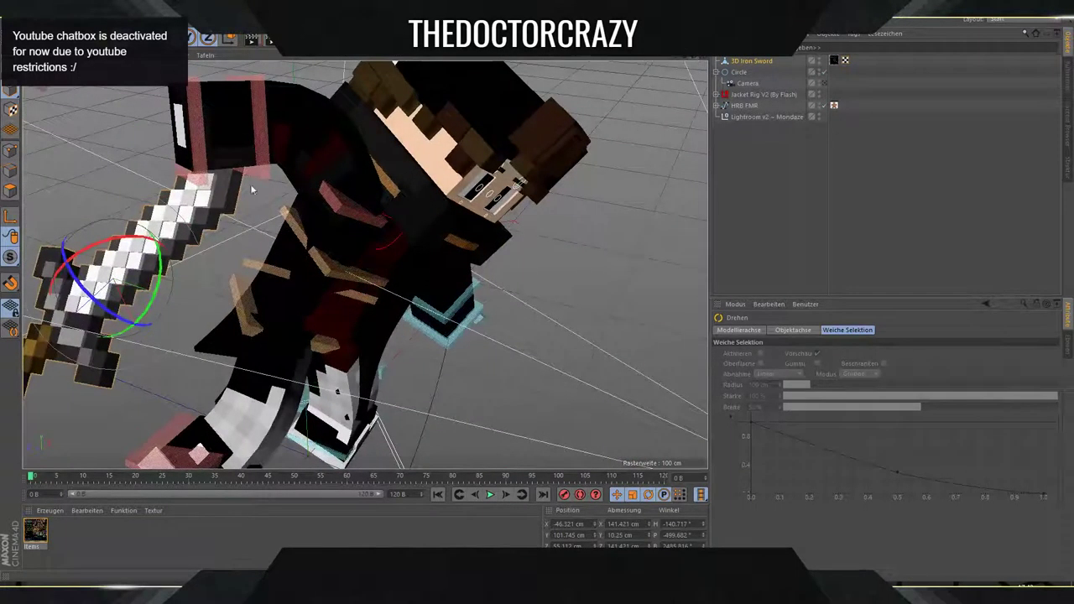
drag(157, 290, 117, 307)
Move the iron sword forward along its own axes to about X -41.7 cm, Y 116.3 cm.
key(w)
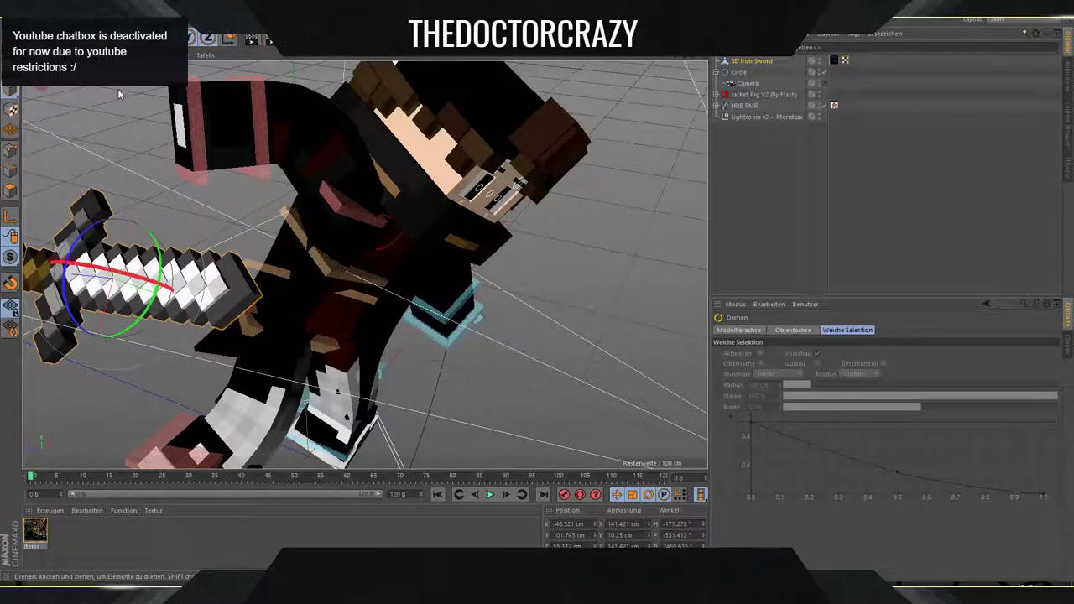
key(w)
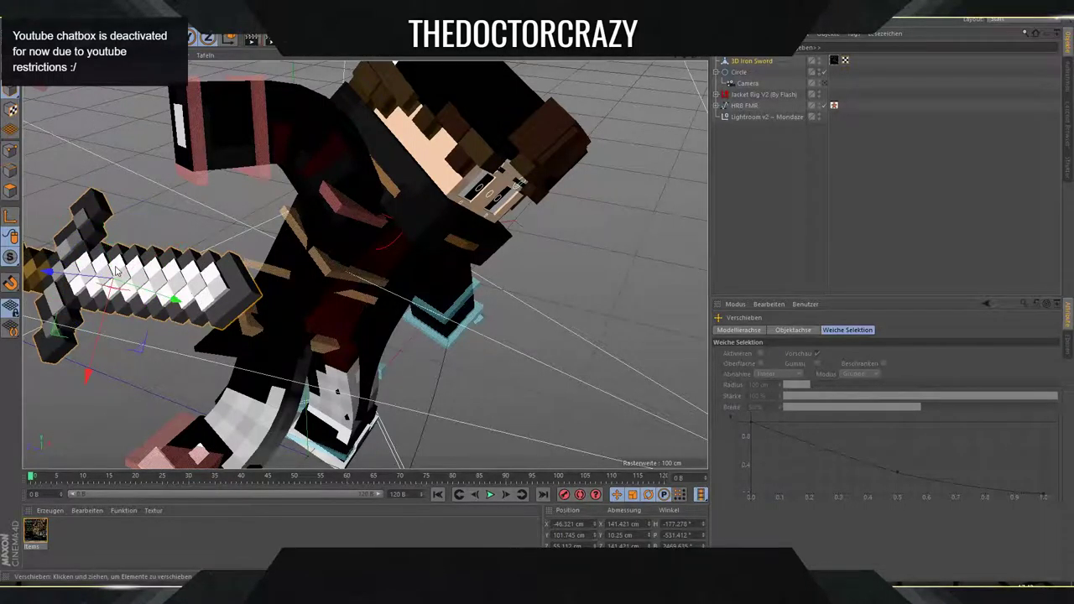
drag(46, 270, 82, 275)
drag(144, 290, 311, 310)
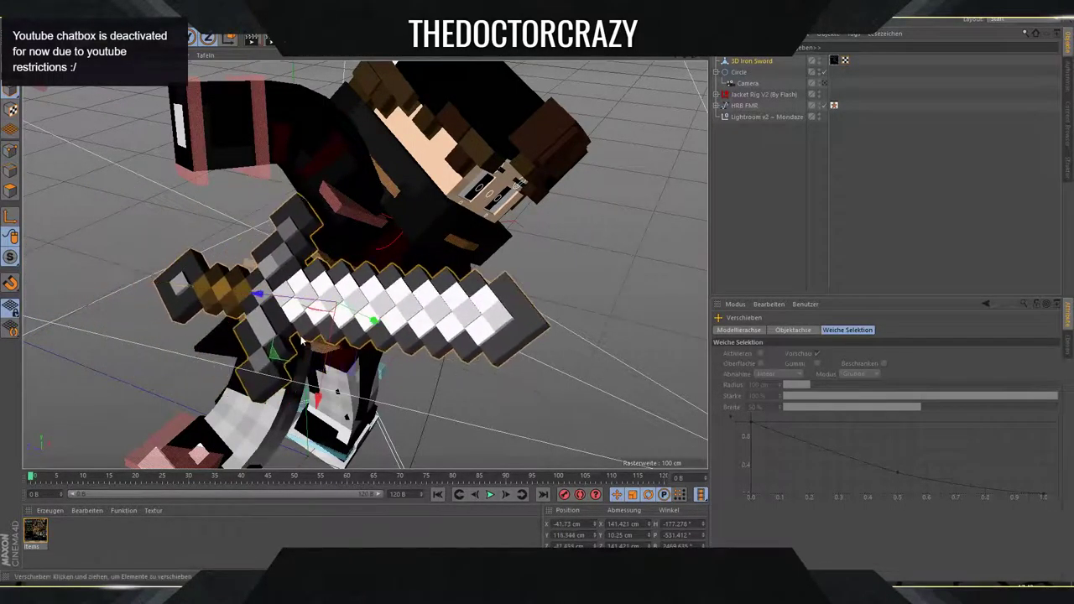
alt+drag(364, 265, 289, 252)
Switch to world axes and move the iron sword to the raised right hand, about X -59.5 cm, Y 165.3 cm.
key(w)
key(w)
key(w)
drag(696, 58, 546, 42)
drag(424, 306, 317, 245)
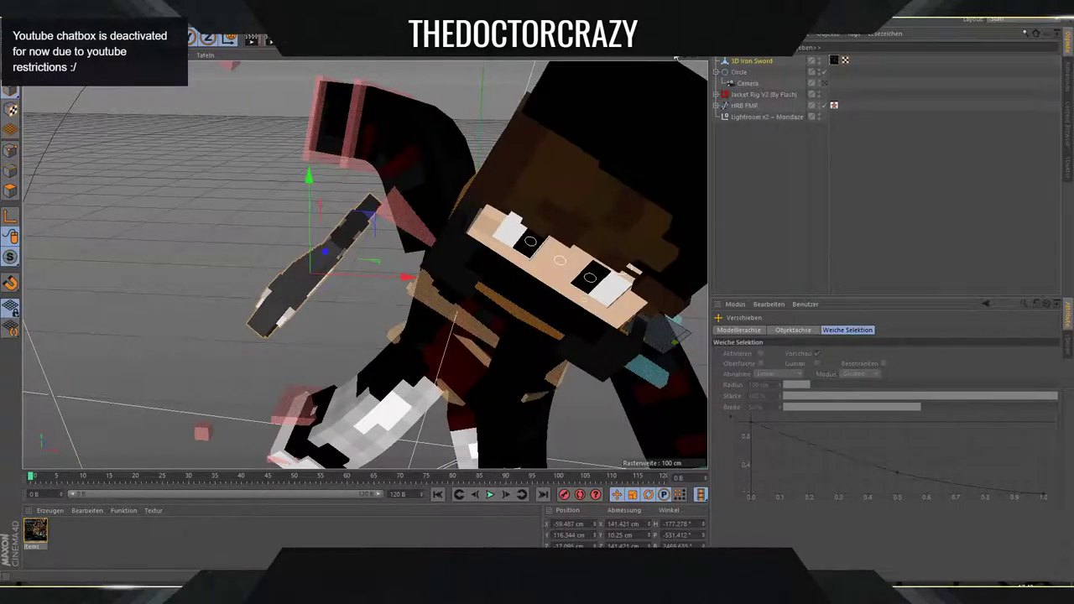
drag(690, 59, 698, 60)
drag(249, 250, 262, 103)
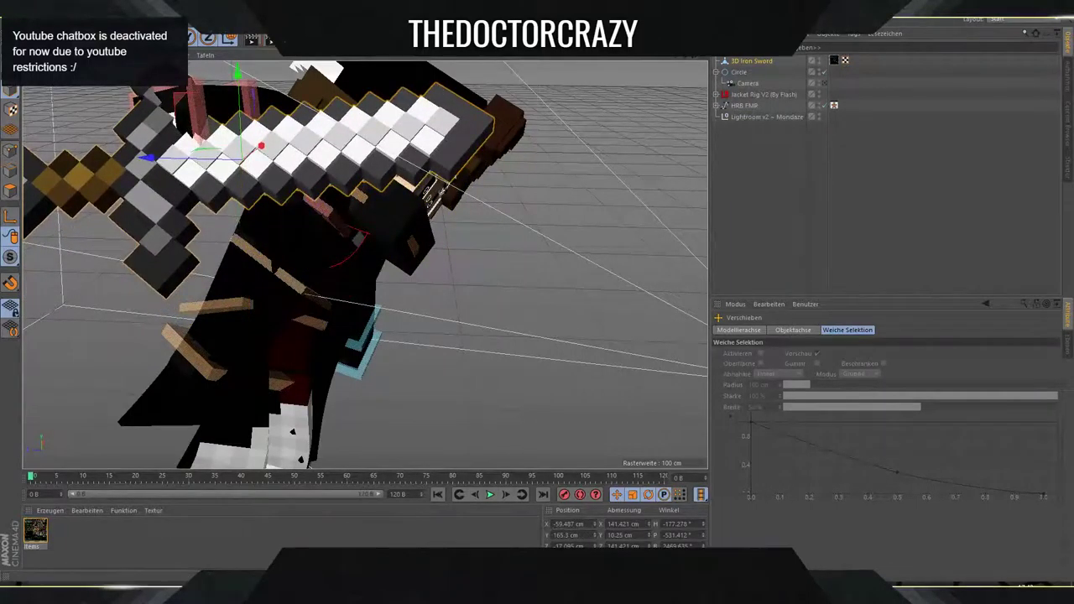
drag(694, 58, 694, 60)
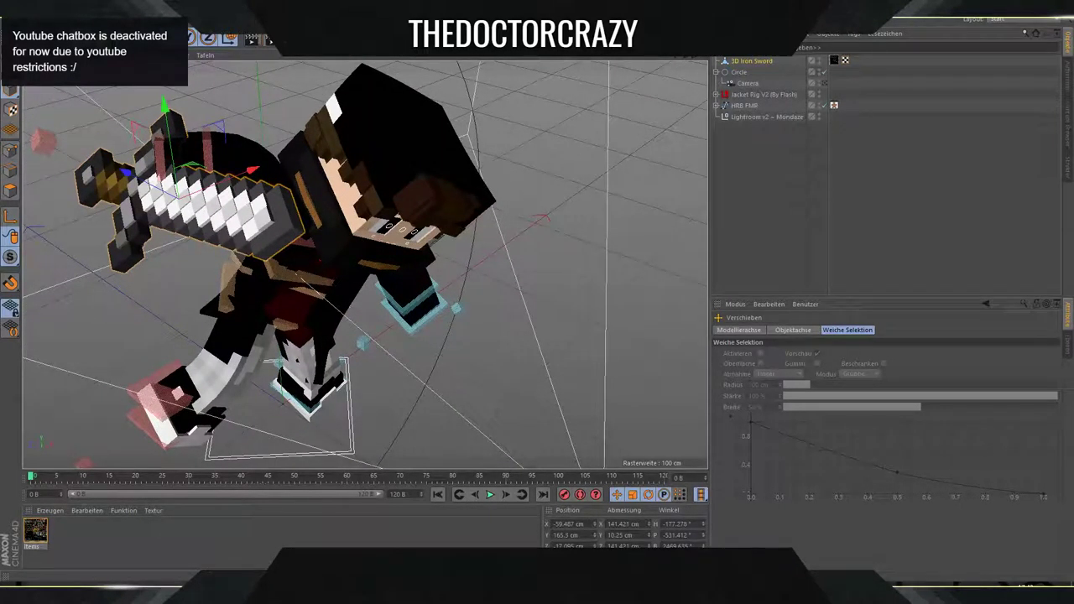
Switch to OBS, set the stream's video bitrate to 2000, apply it, and return to Cinema 4D.
click(587, 592)
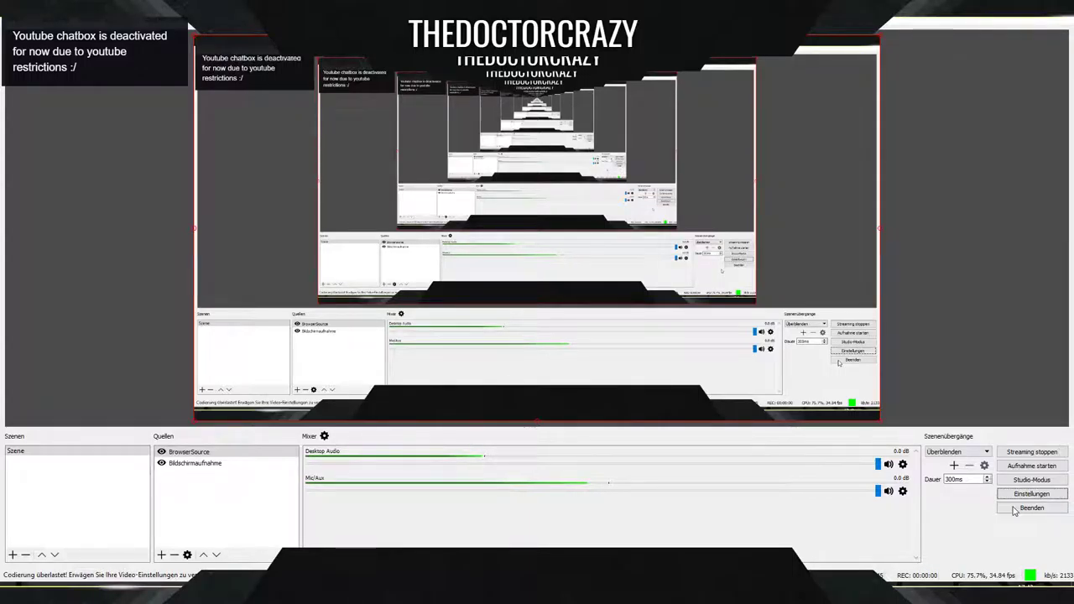
click(1031, 496)
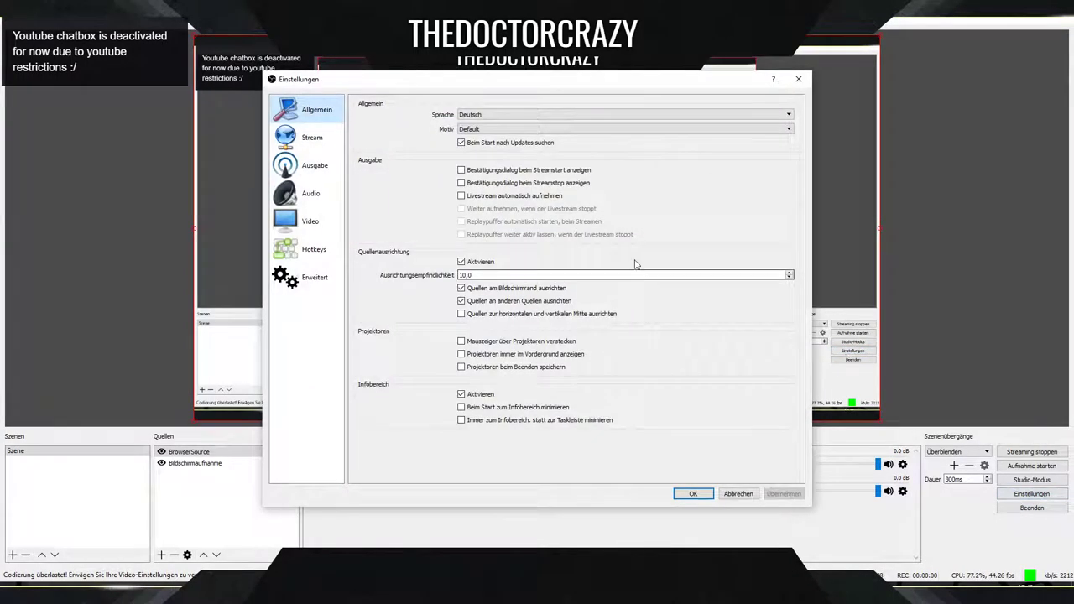
click(305, 135)
click(308, 163)
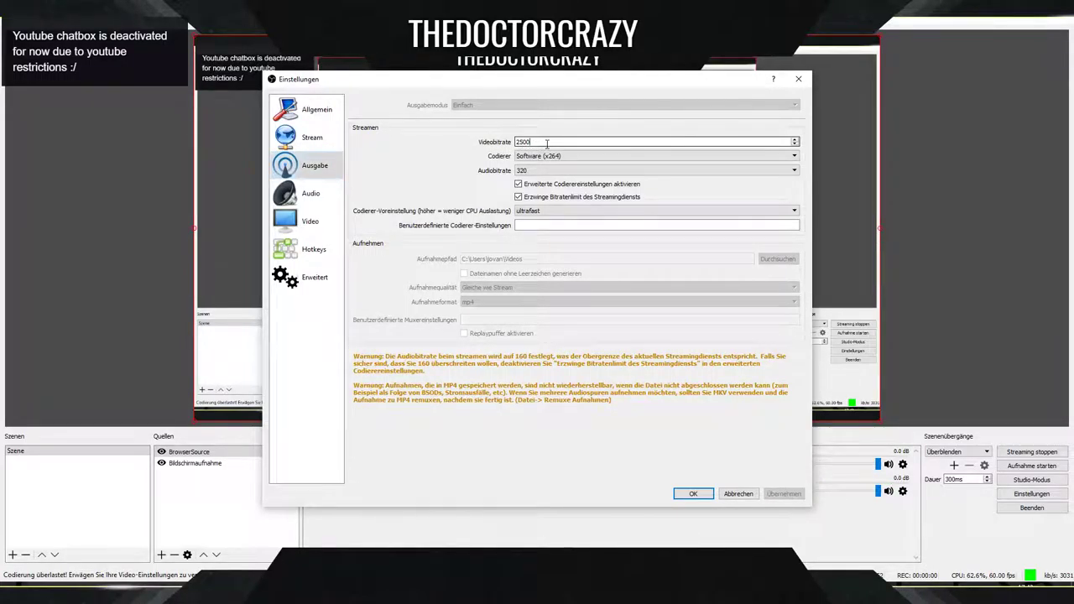
key(ctrl+a)
text(200)
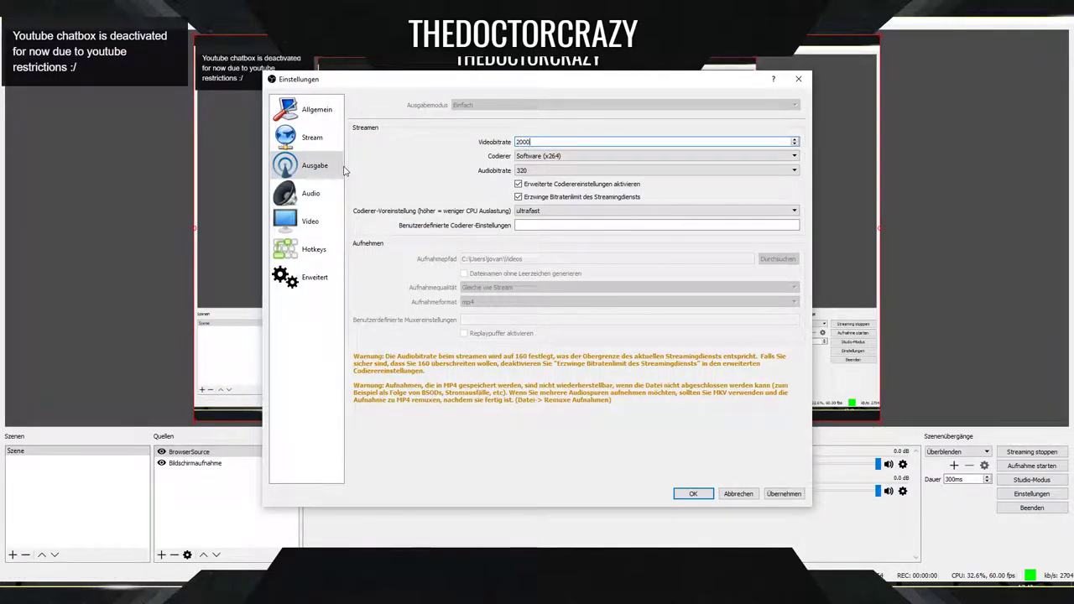
click(770, 493)
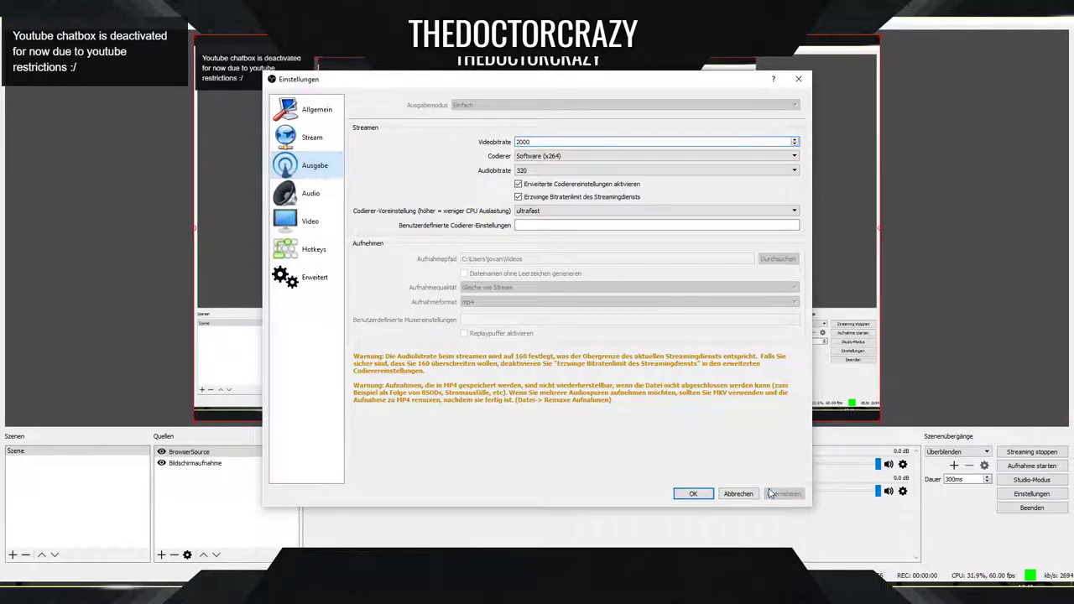
click(690, 493)
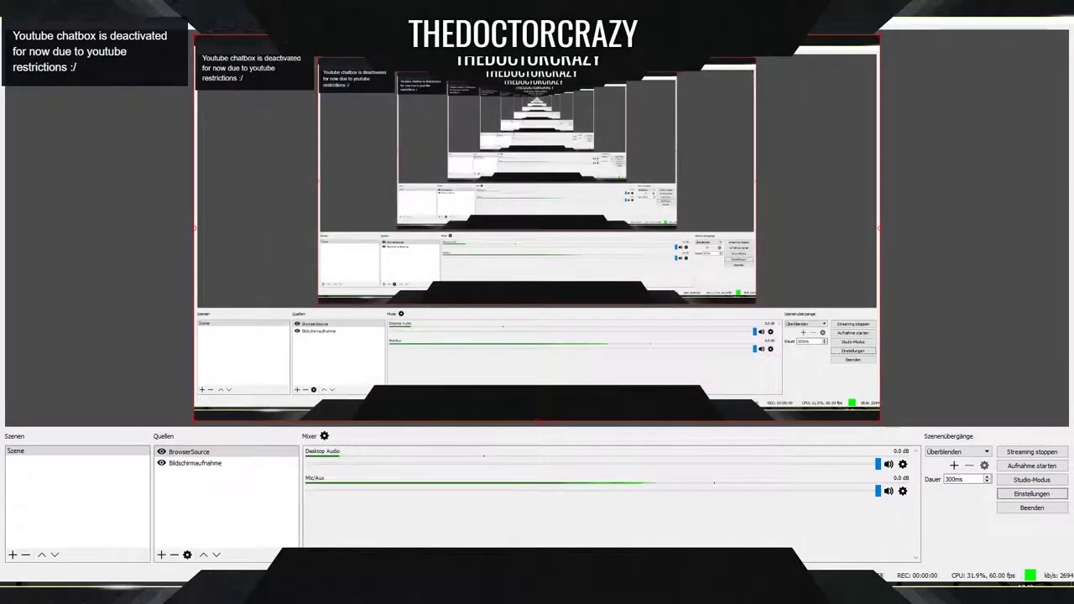
key(alt+Tab)
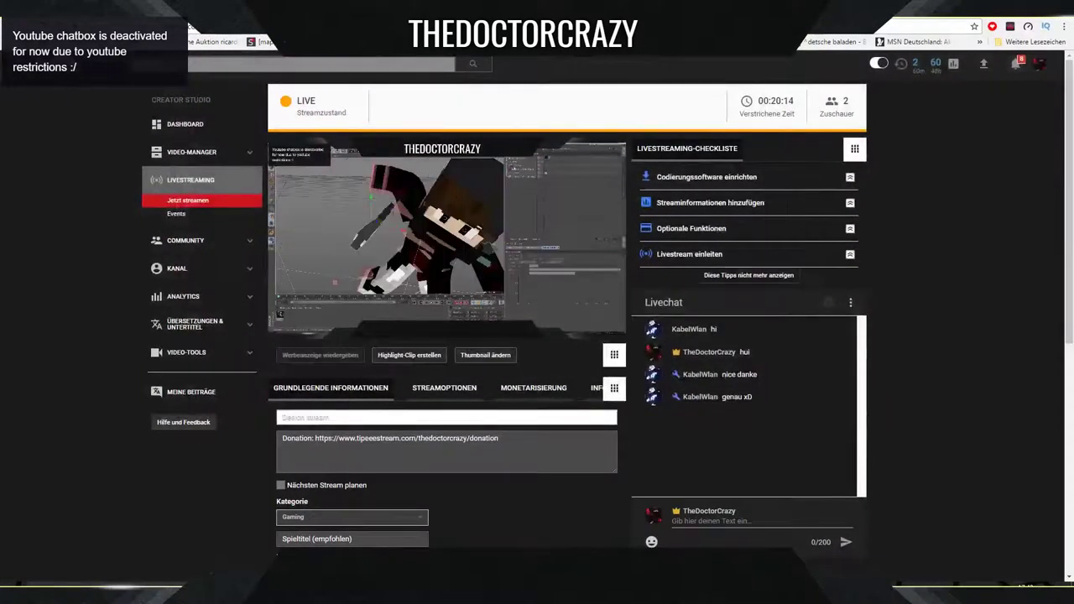
key(alt+Tab)
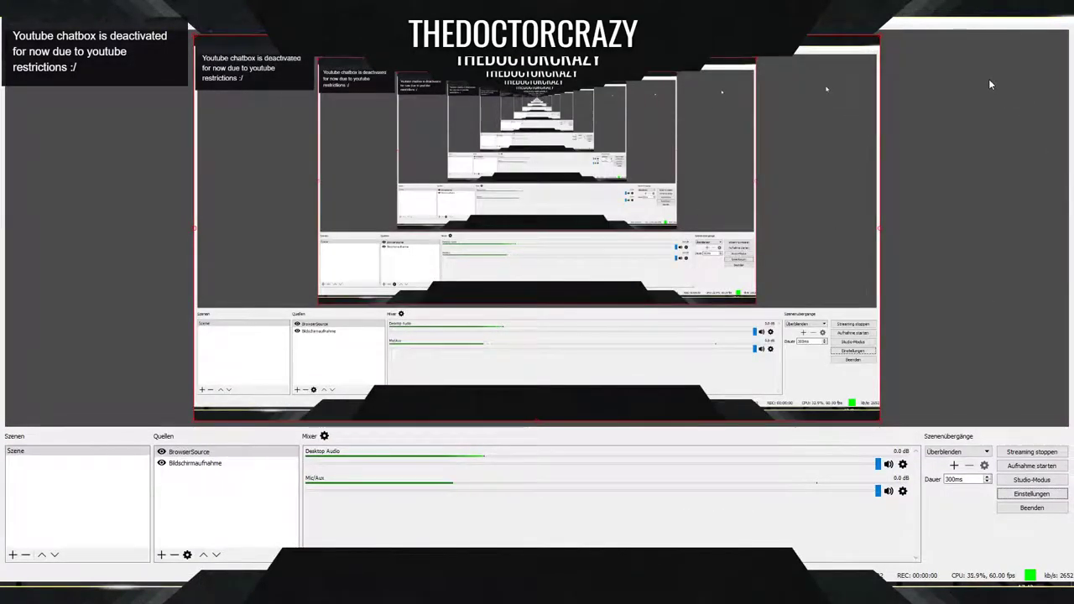
key(alt+Tab)
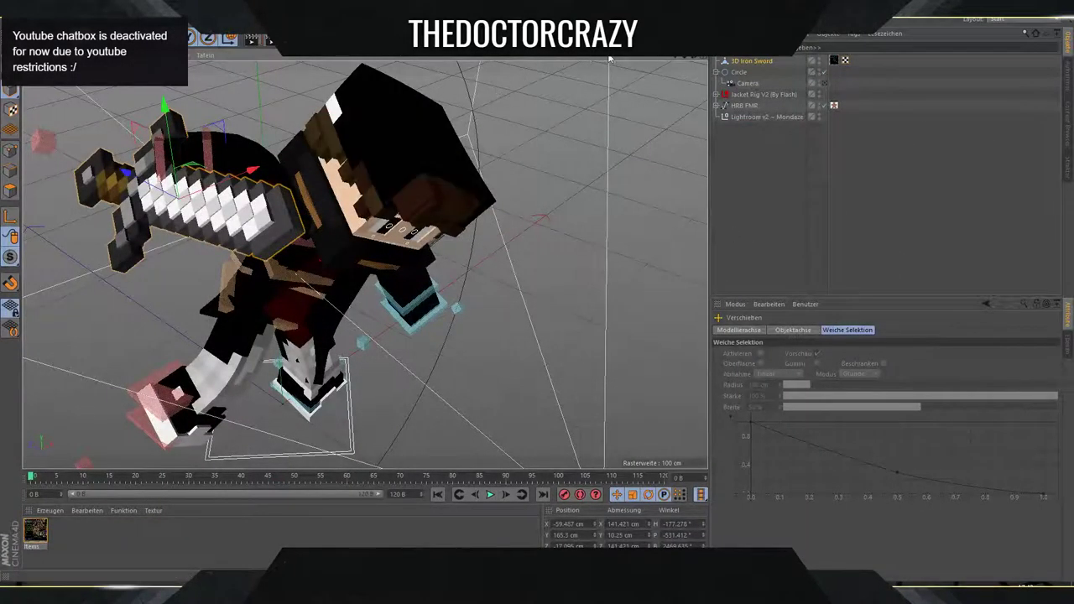
Rotate the iron sword at the raised right hand to about H -197.5°, P -516.7°.
drag(694, 58, 96, 100)
scroll(96, 100, up, 3)
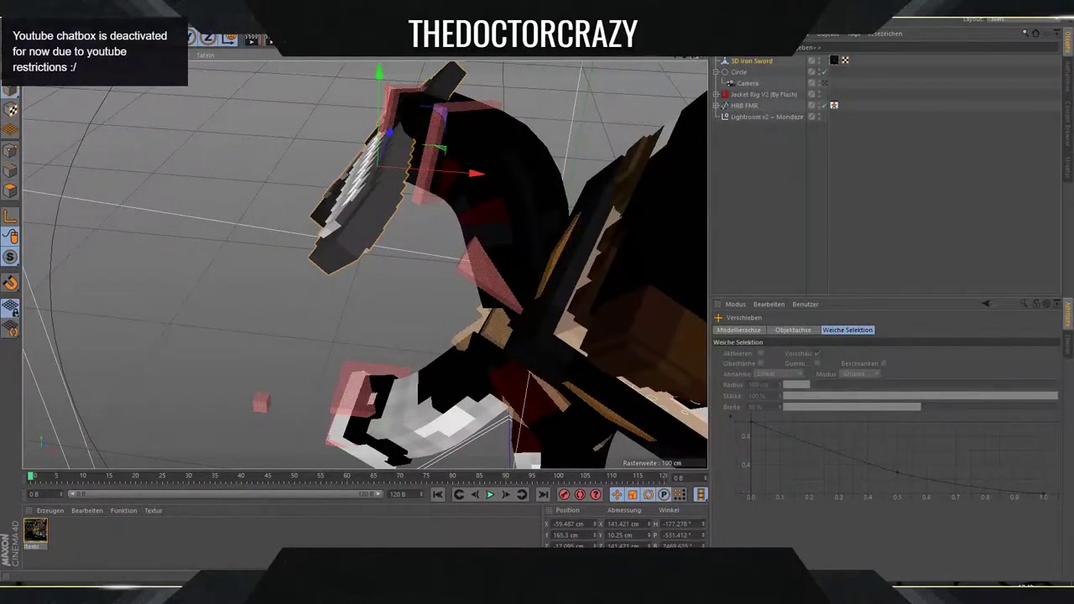
alt+drag(453, 75, 398, 73)
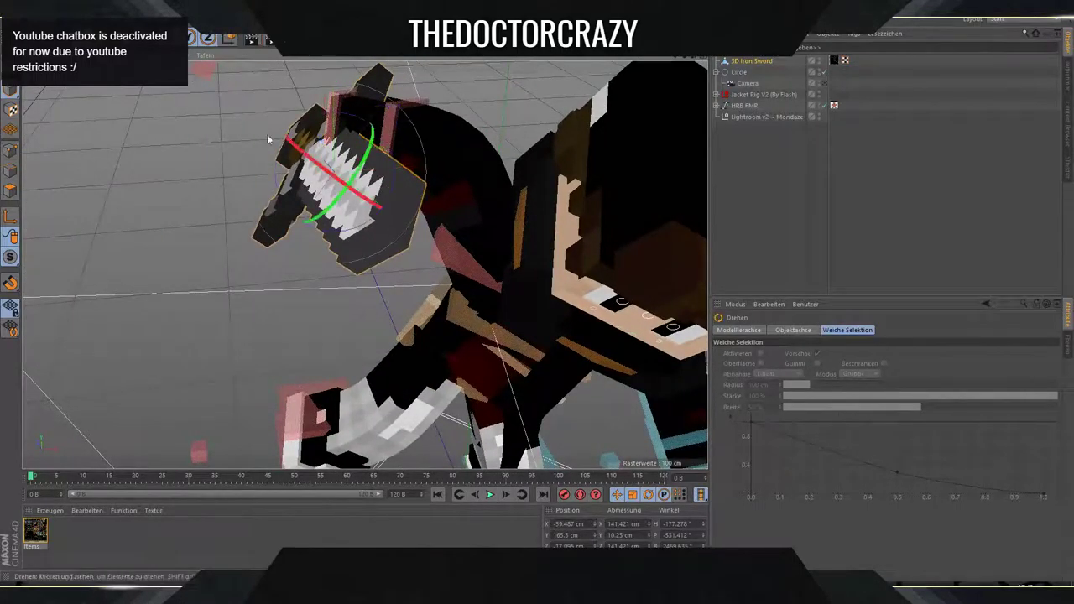
drag(321, 166, 283, 151)
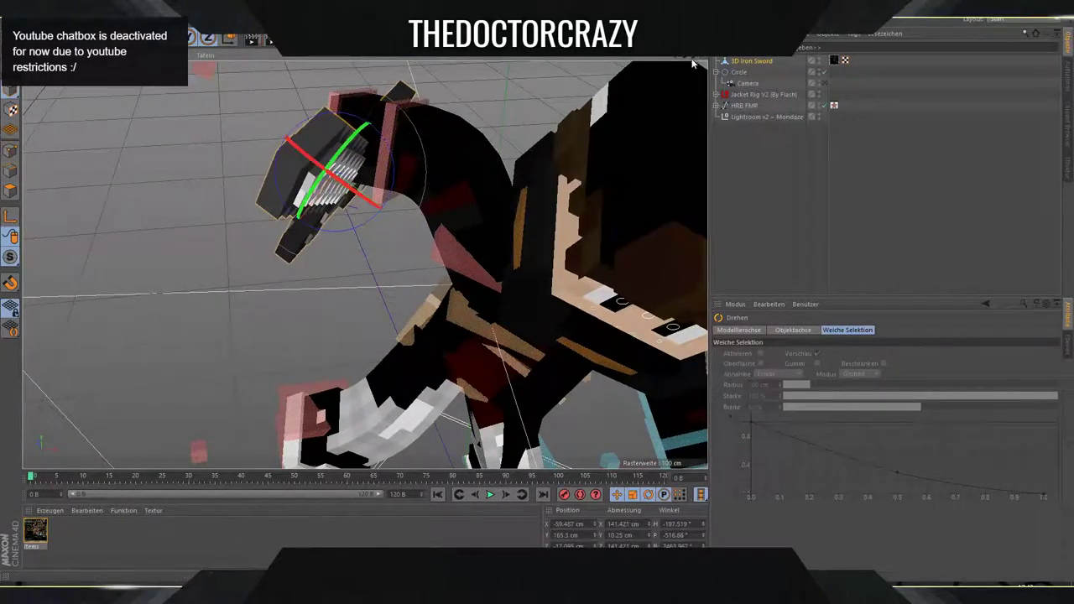
drag(693, 58, 621, 89)
alt+drag(364, 265, 240, 267)
drag(694, 57, 503, 93)
alt+drag(364, 265, 545, 244)
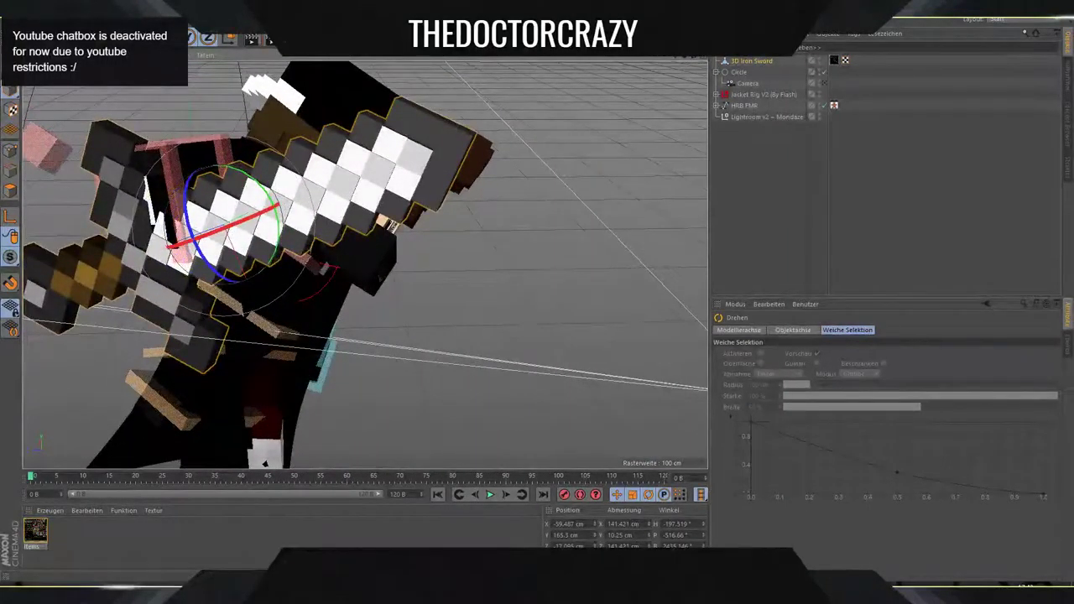
Move the iron sword at the raised right hand to about X -62.3 cm, Y 168.1 cm.
key(w)
key(e)
drag(213, 214, 310, 210)
drag(693, 56, 690, 58)
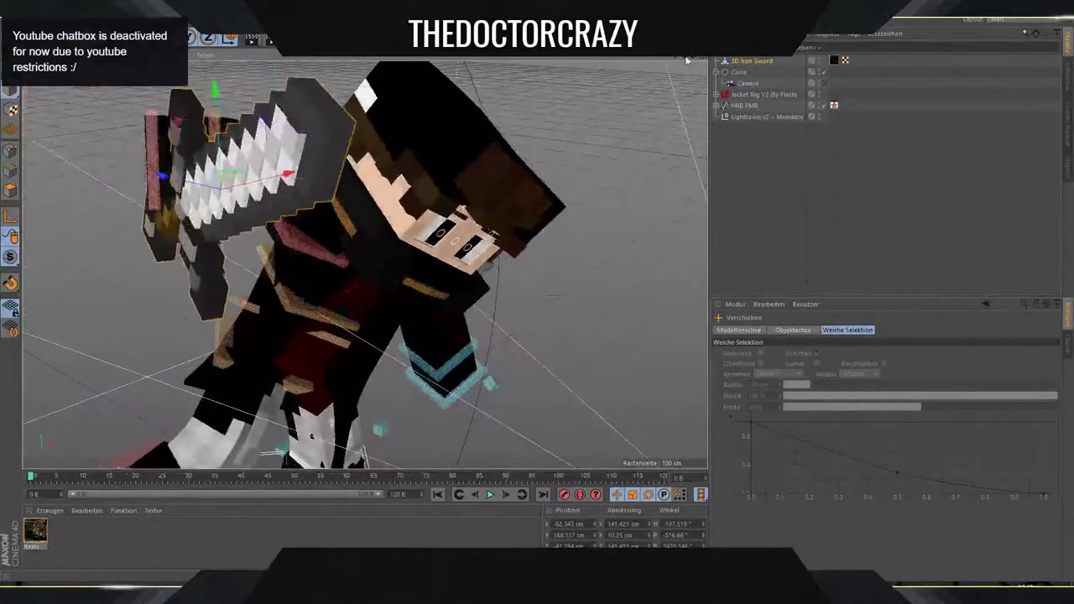
Rotate the iron sword at the raised right hand to about H -205.2°, P -513.2°.
click(229, 39)
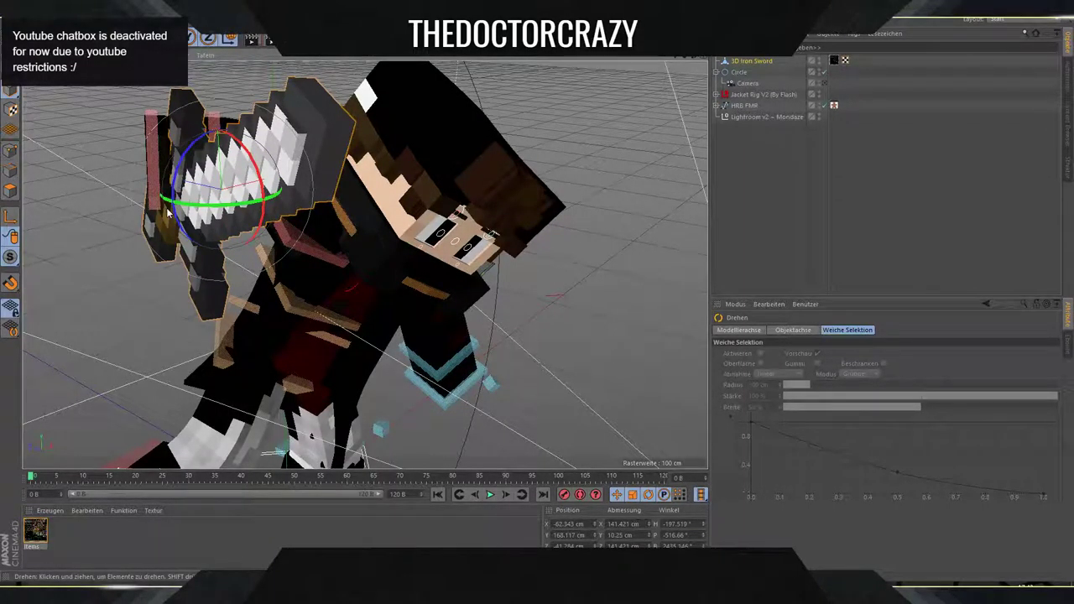
key(alt+Tab)
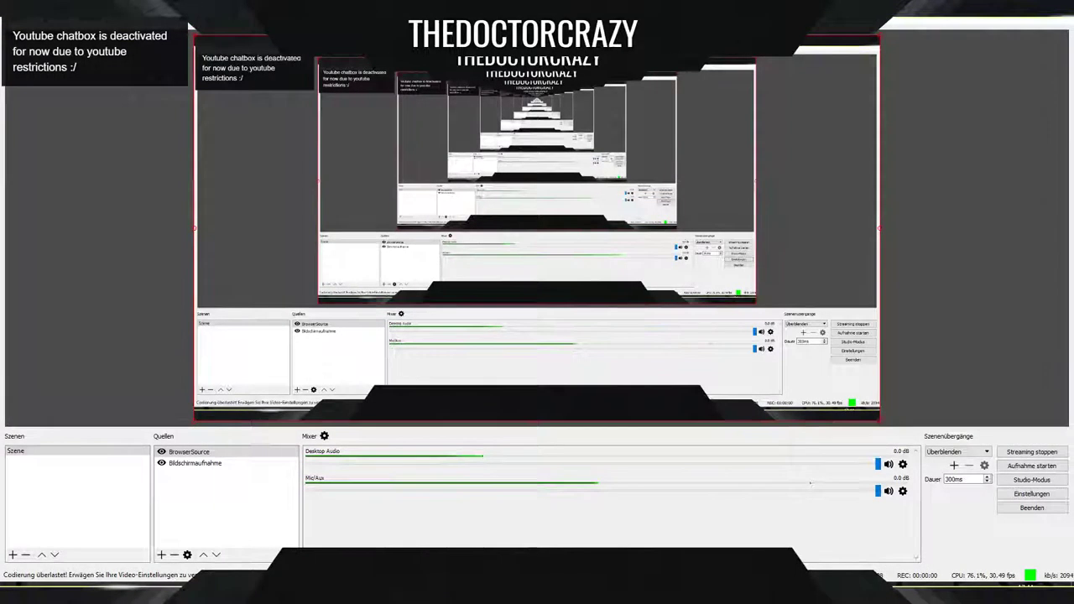
key(alt+Tab)
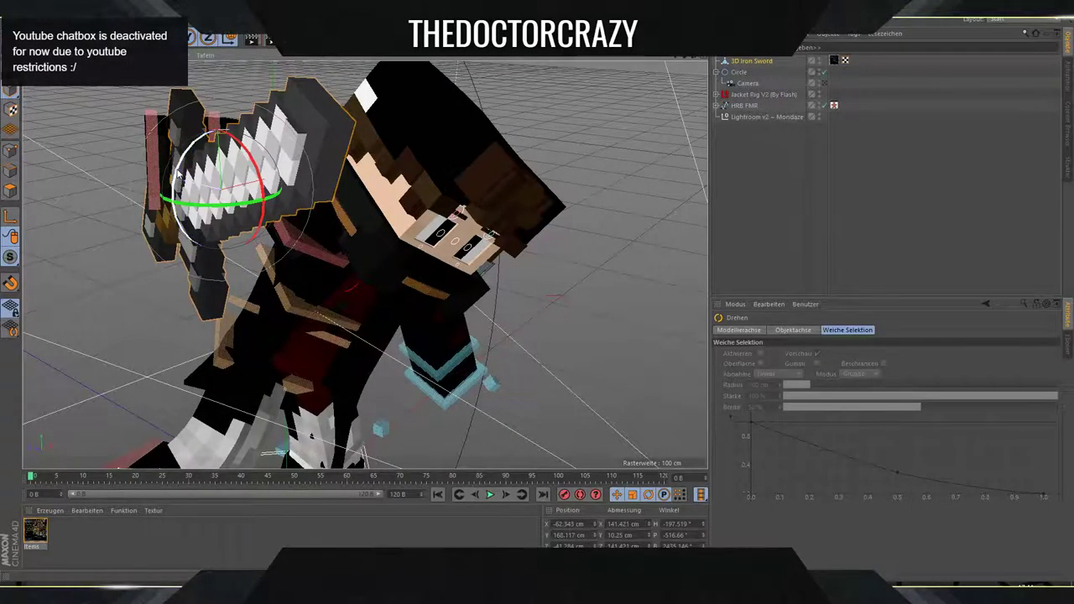
drag(182, 178, 190, 167)
alt+drag(349, 183, 220, 294)
drag(171, 232, 143, 238)
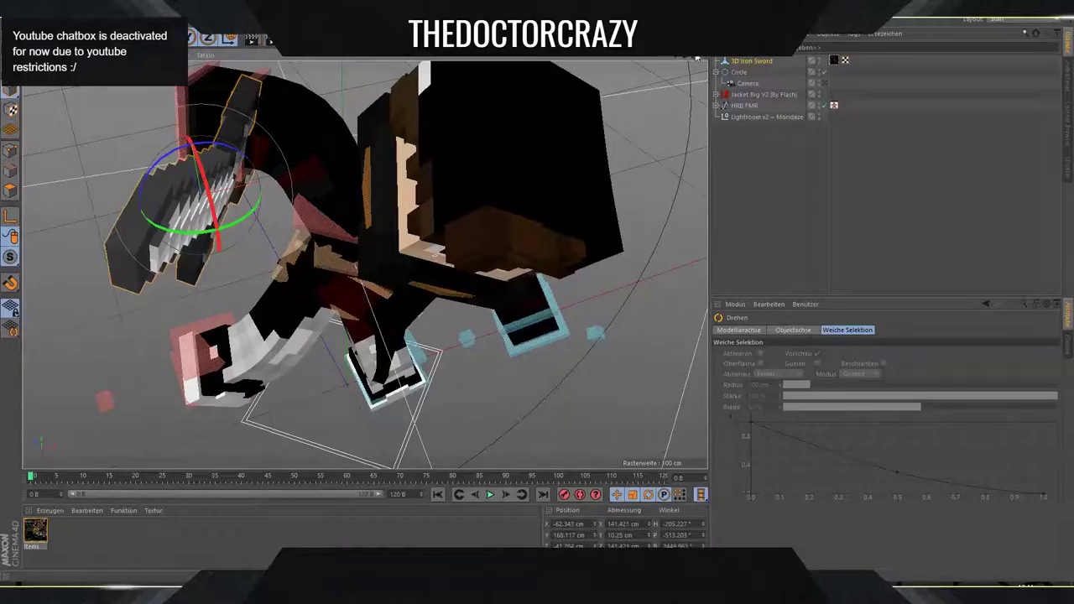
alt+drag(208, 195, 281, 126)
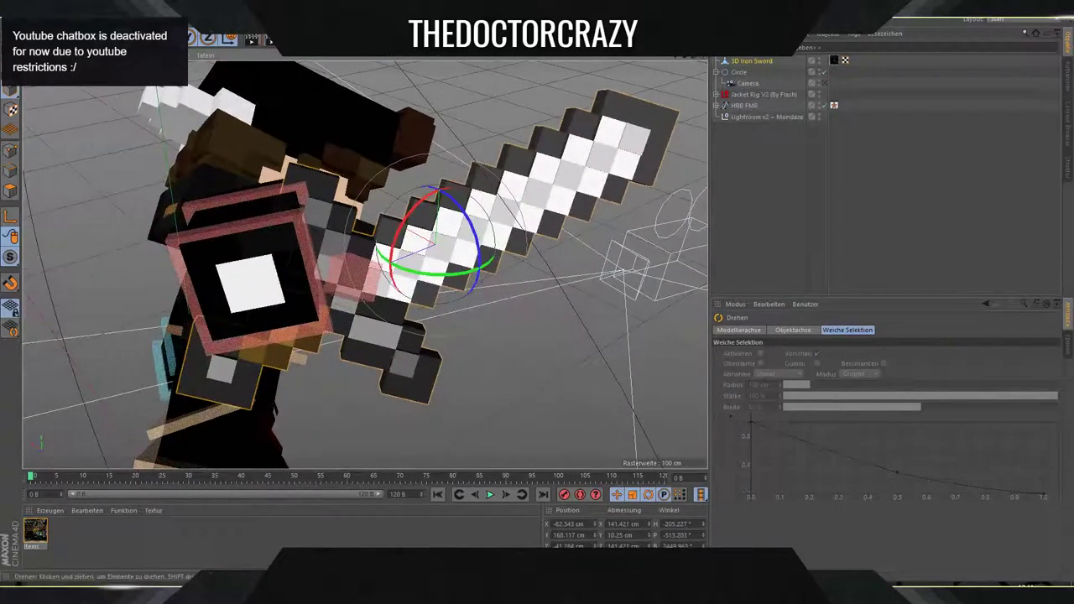
Move the iron sword outward from the right hand to about X -73.1 cm, Y 173.5 cm and view the pose through the scene camera.
click(89, 39)
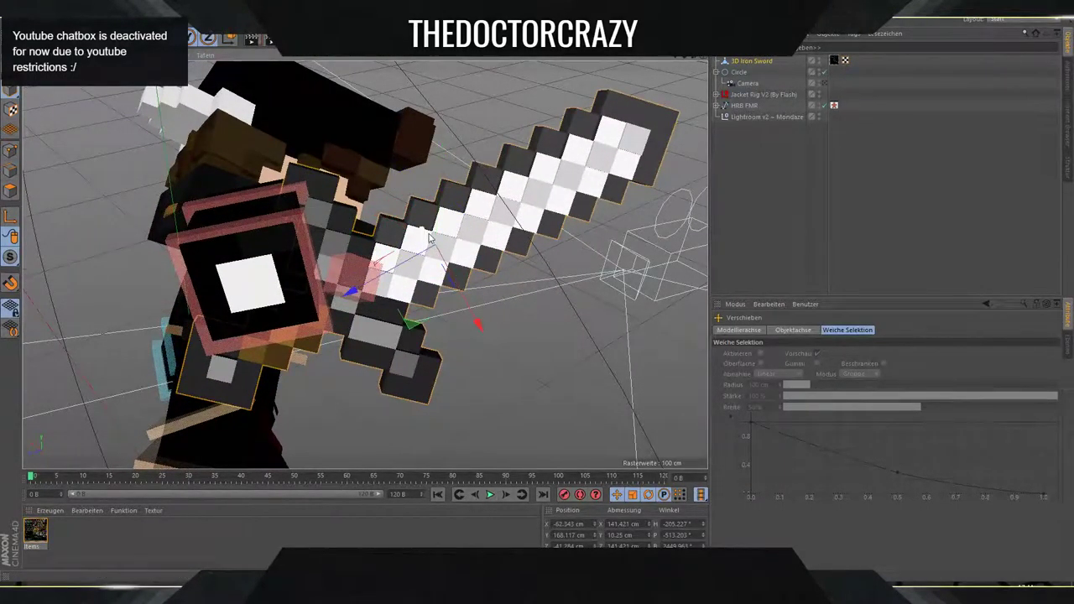
drag(425, 240, 417, 272)
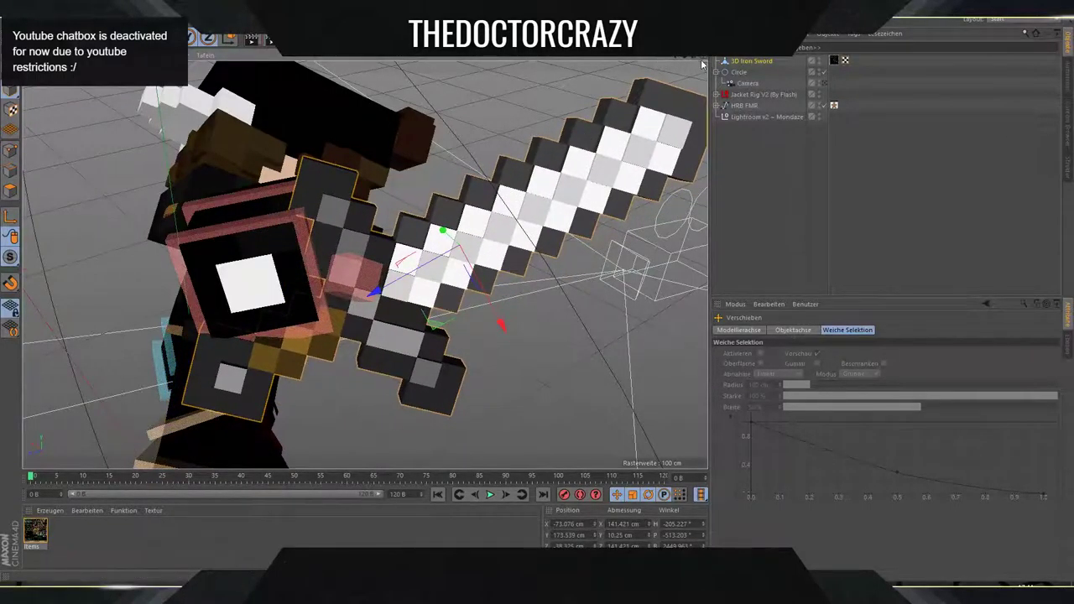
drag(694, 58, 512, 61)
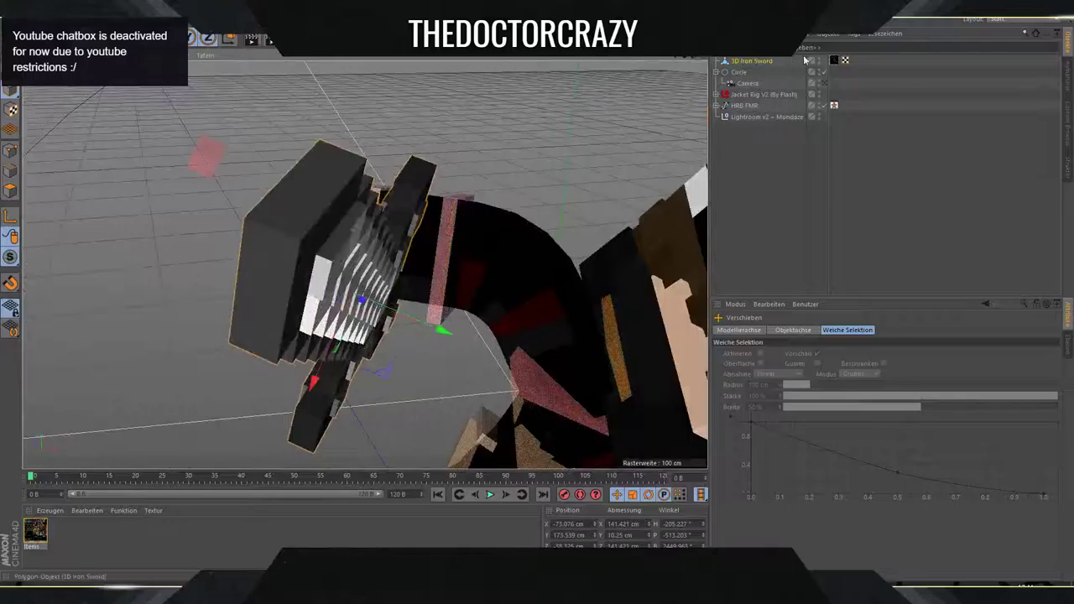
click(824, 84)
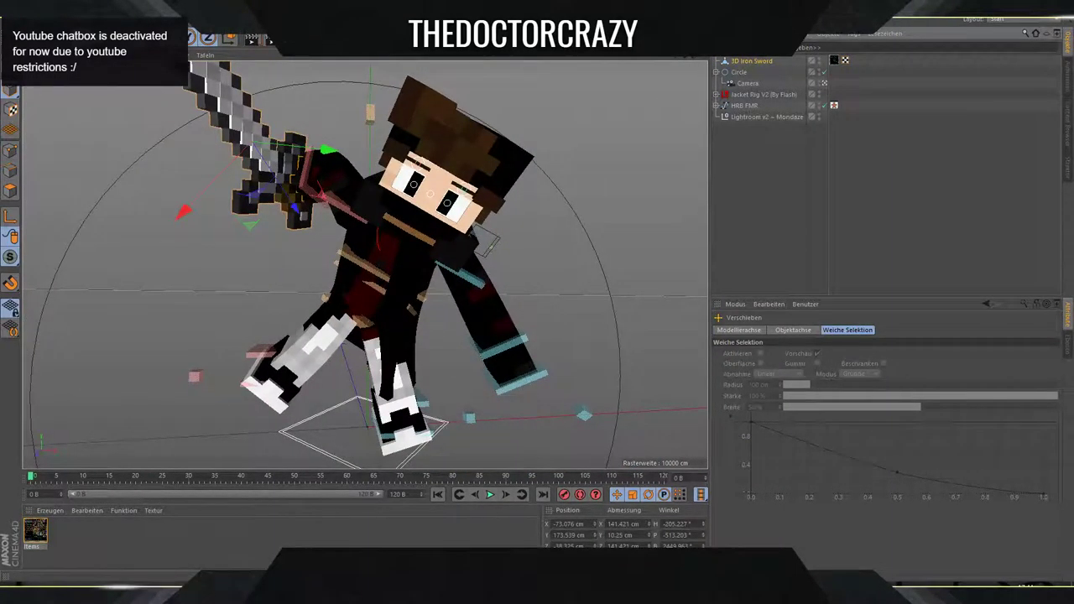
Raise the left hand's goal controller to about X 58.1 cm, Y 63.2 cm so the left arm bends outward.
click(228, 38)
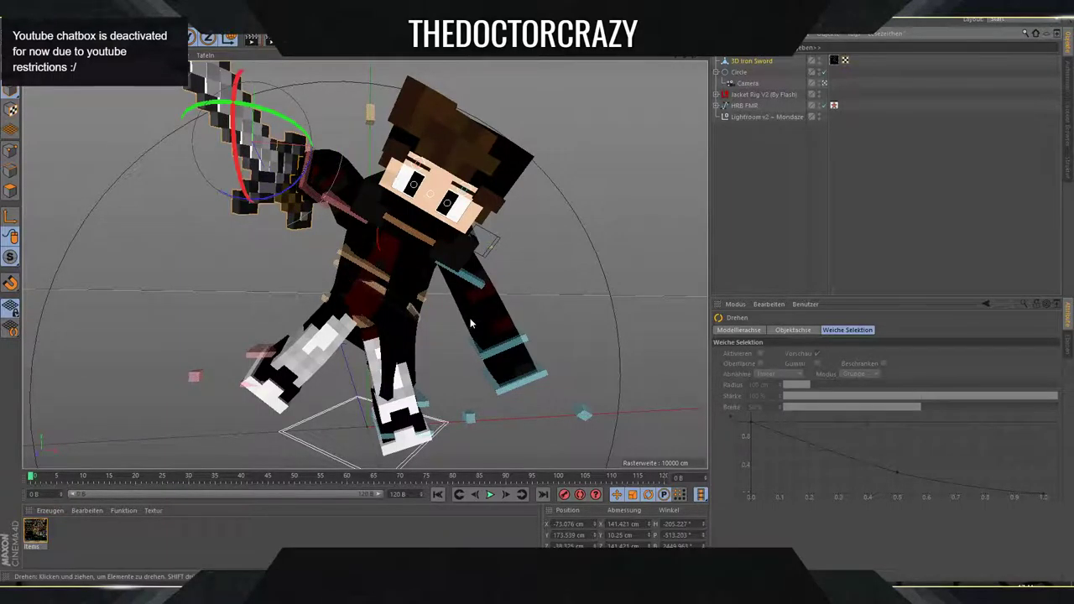
click(527, 380)
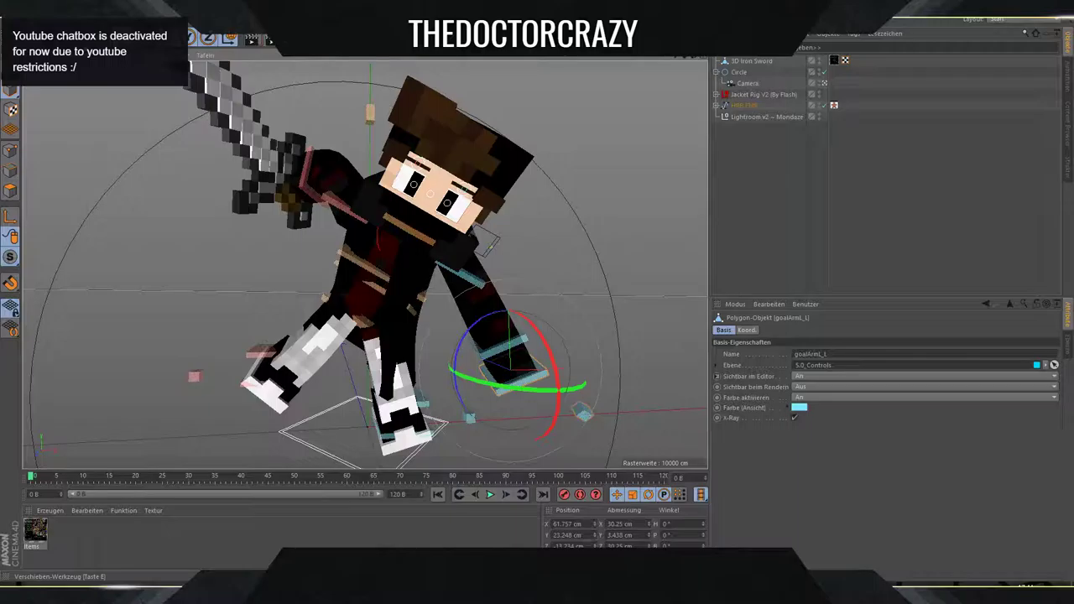
key(e)
drag(566, 374, 589, 294)
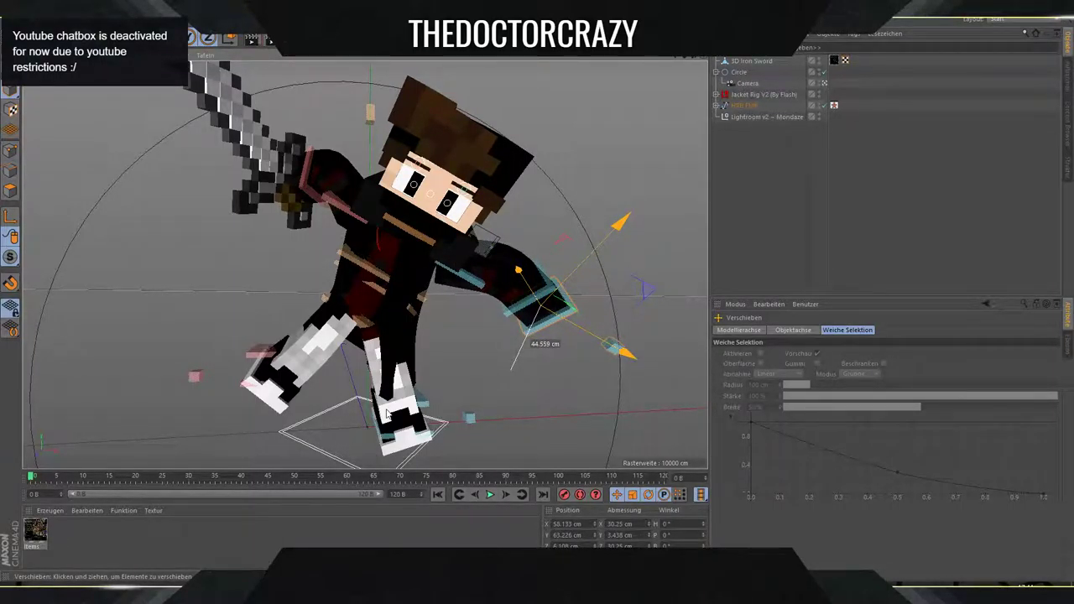
Move the iron sword from the right hand over to the left hand, about X 94.9 cm, Y 92.4 cm.
click(371, 386)
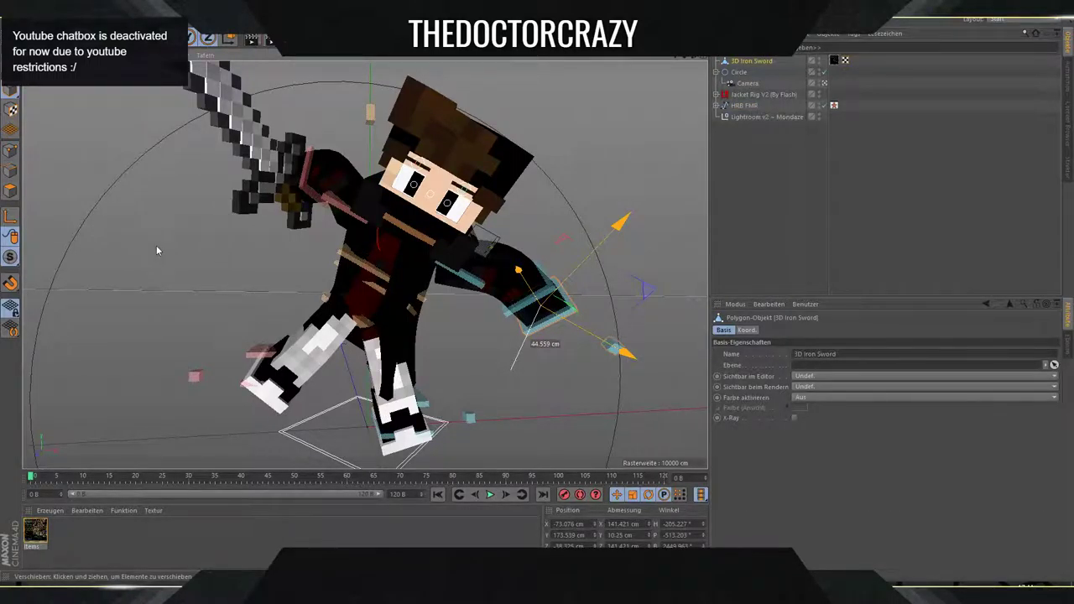
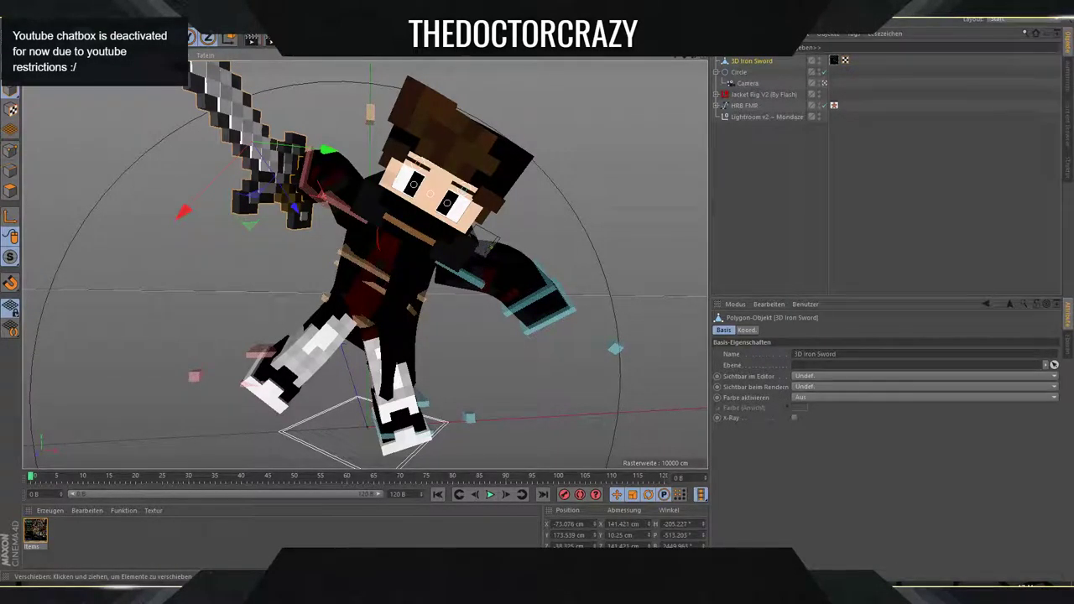
key(alt+Tab)
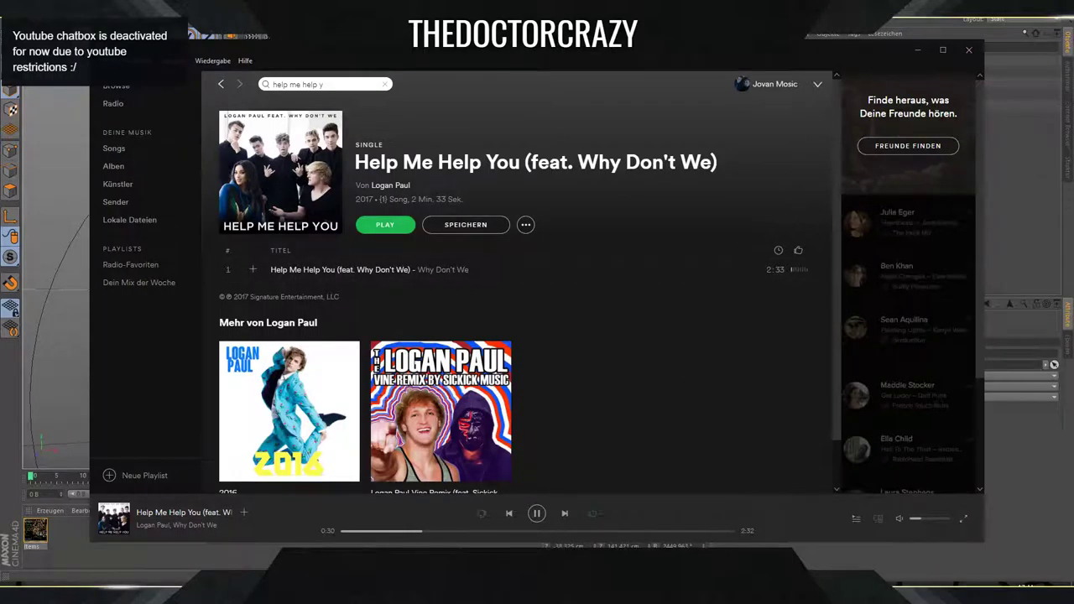
click(917, 49)
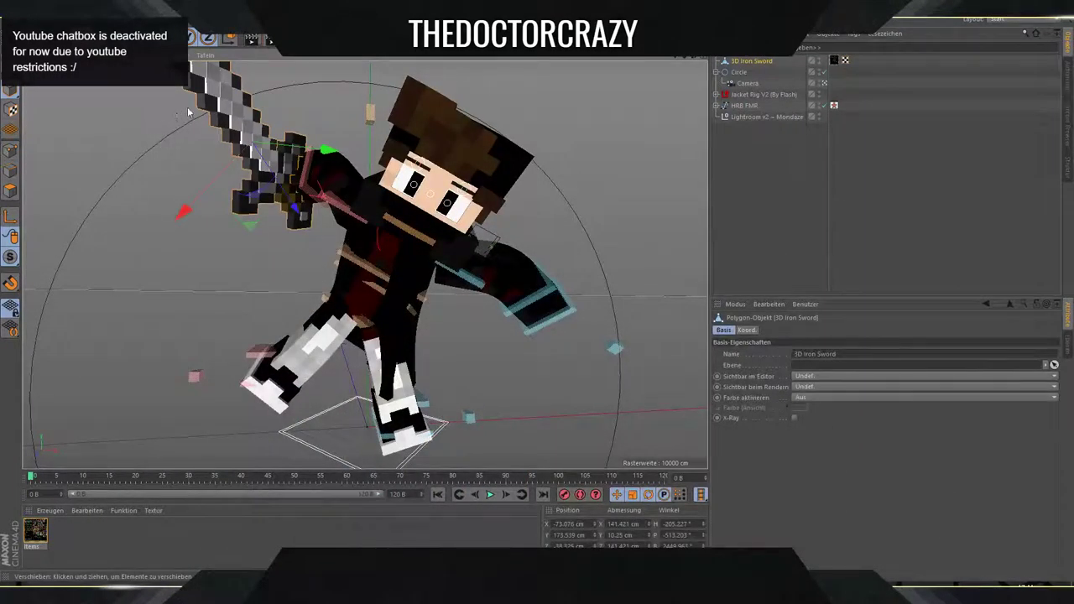
drag(252, 143, 525, 278)
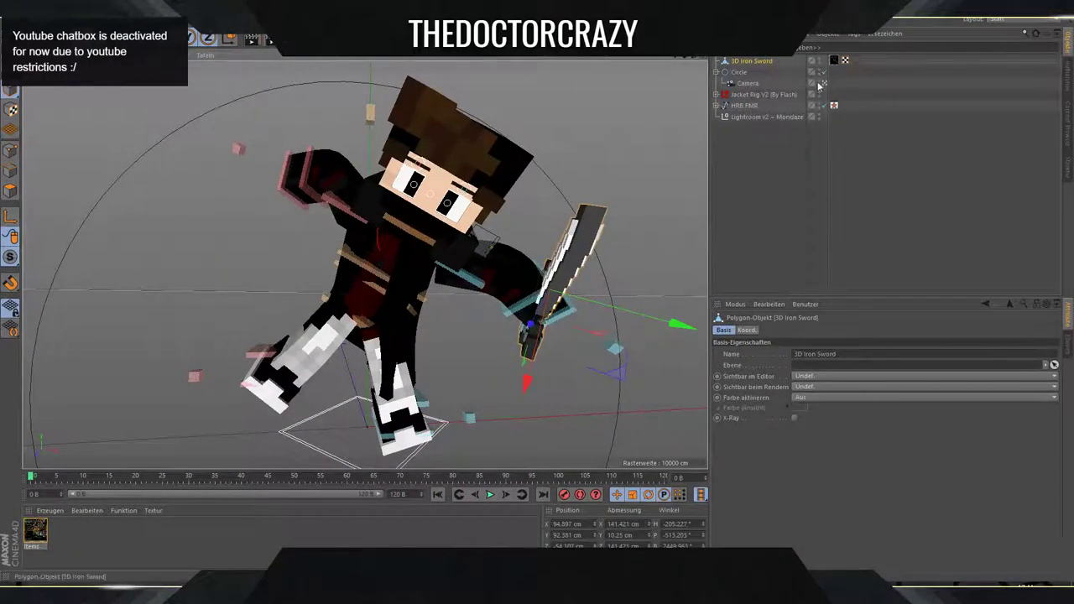
Leave the camera view and move the iron sword beside the left hand to about X 100.5 cm, Y 97.4 cm.
click(824, 83)
click(823, 83)
drag(695, 58, 676, 57)
scroll(626, 147, up, 4)
scroll(405, 205, up, 2)
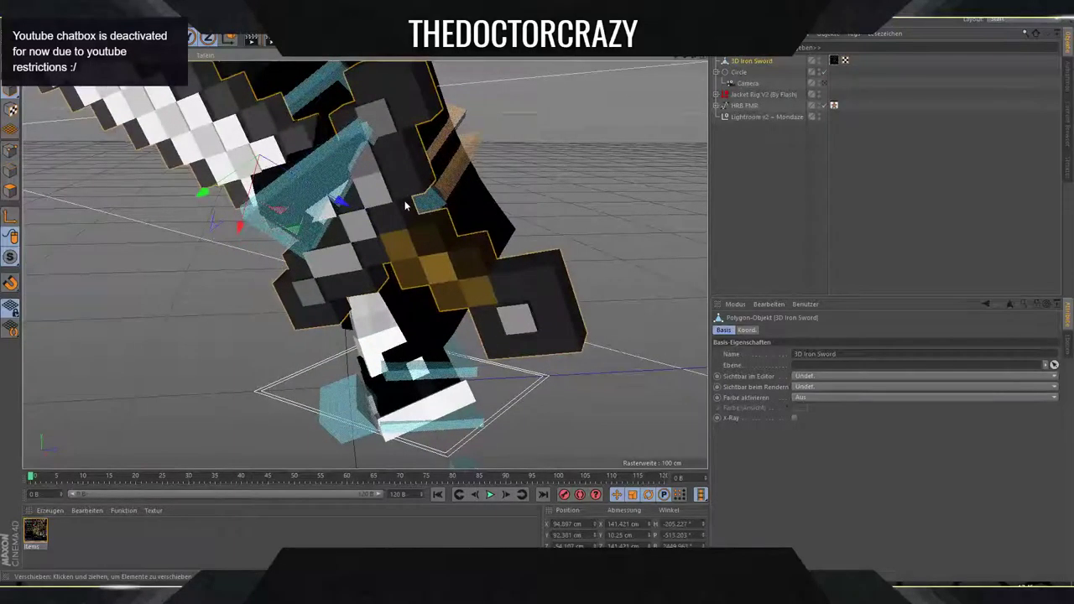
drag(686, 57, 659, 59)
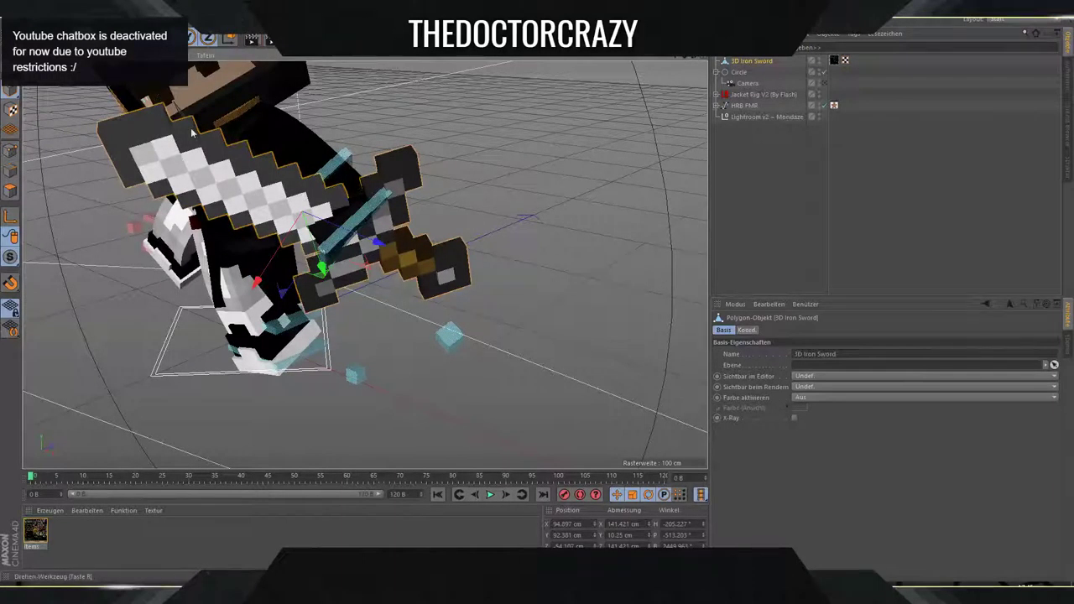
drag(292, 236, 326, 252)
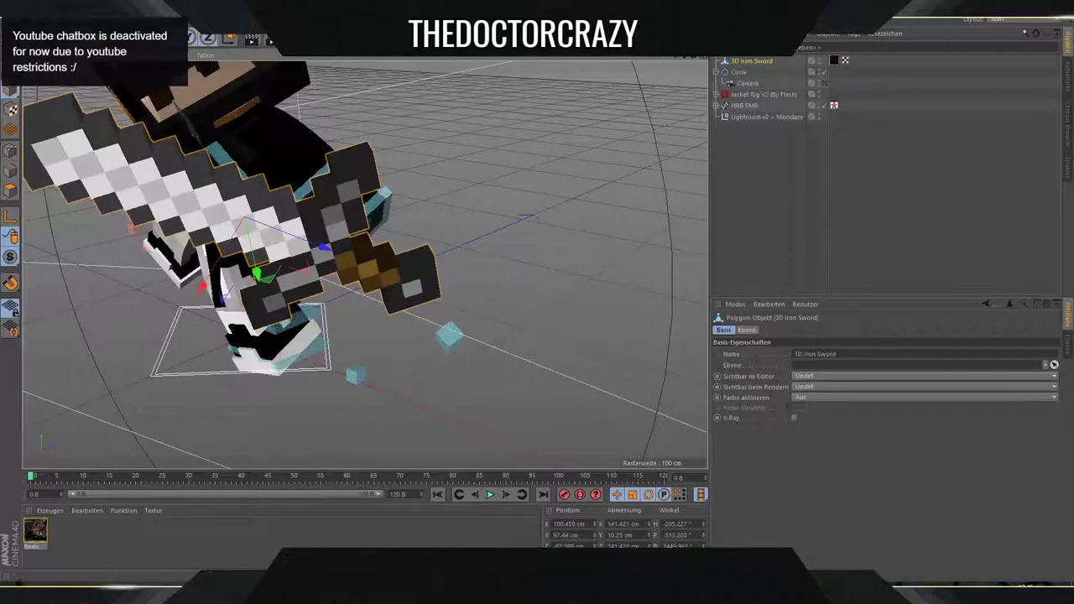
Rotate the iron sword beside the left hand to about H -208.1°, P -543.8°.
drag(692, 58, 470, 121)
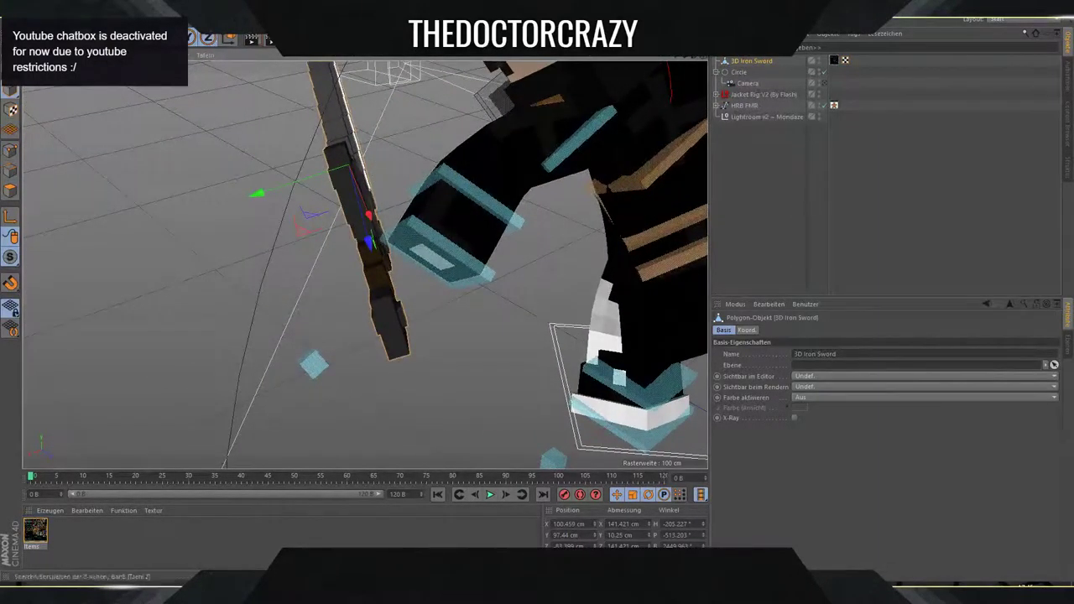
click(228, 39)
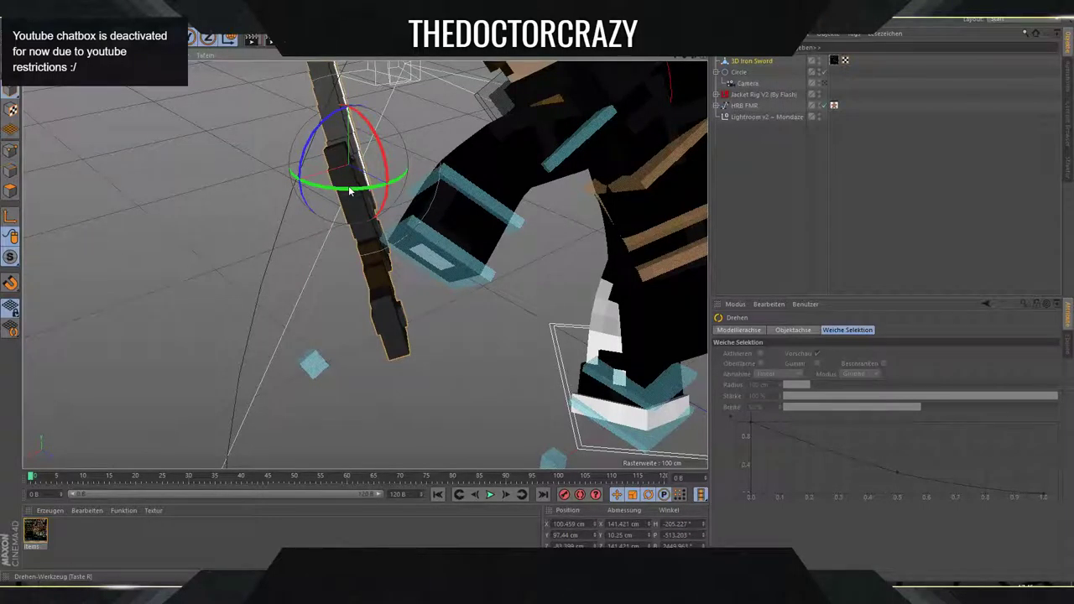
drag(350, 191, 367, 193)
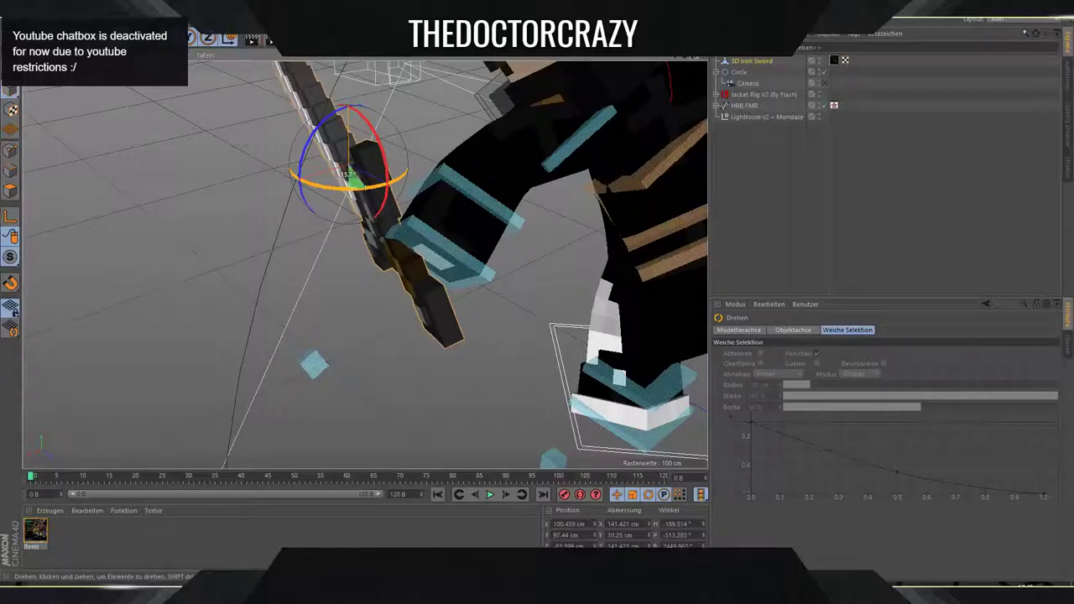
alt+drag(364, 265, 410, 165)
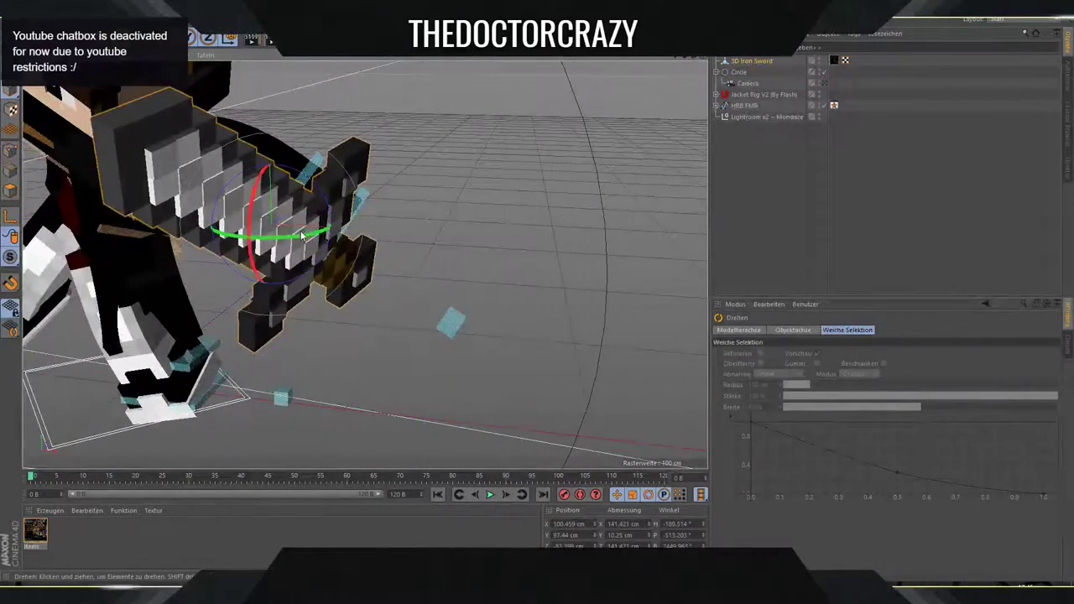
drag(322, 200, 239, 70)
drag(690, 57, 744, 66)
drag(351, 209, 225, 157)
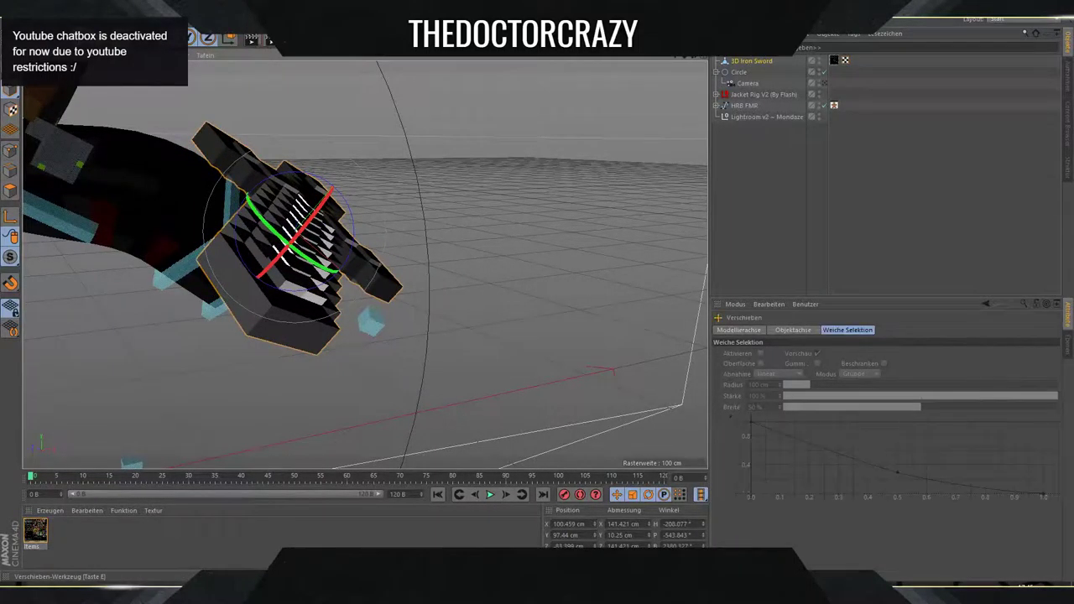
Move the iron sword into the left hand at about X 85.6 cm, Y 76.7 cm and return to the scene camera view.
drag(329, 190, 257, 268)
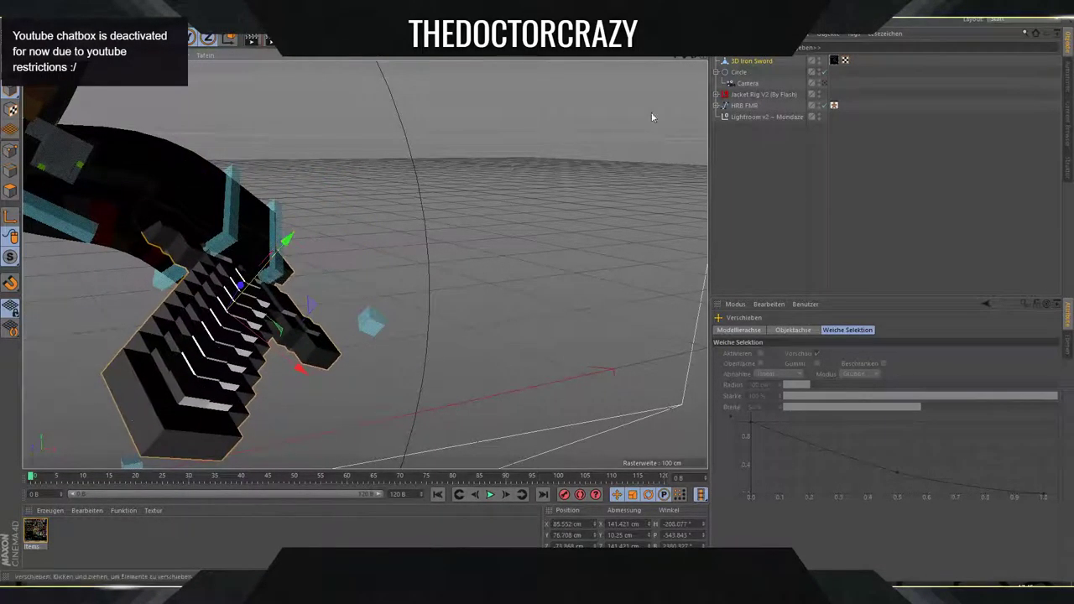
drag(696, 59, 847, 85)
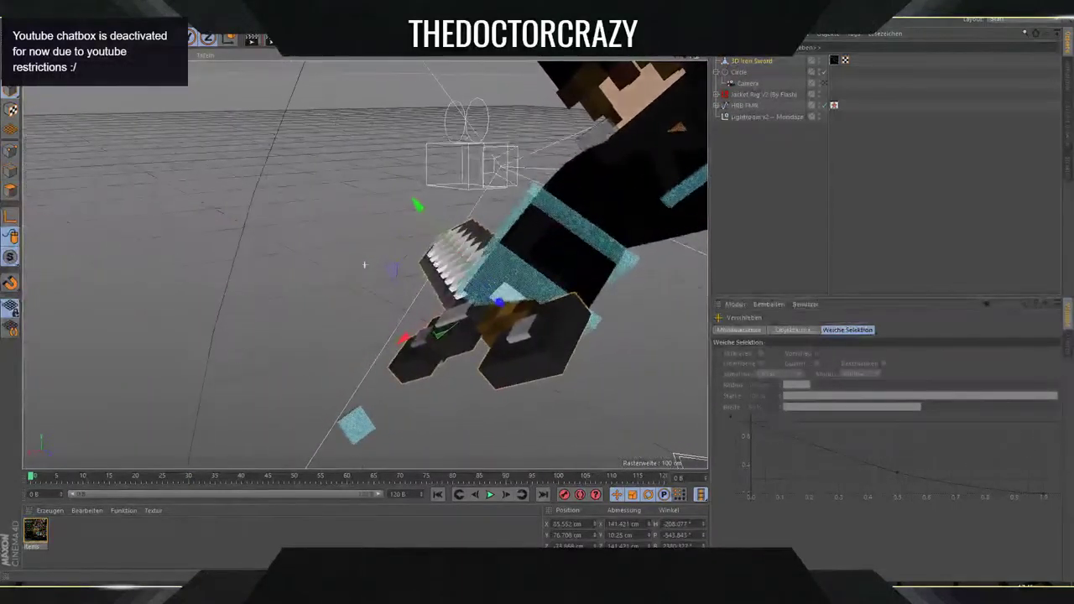
click(823, 83)
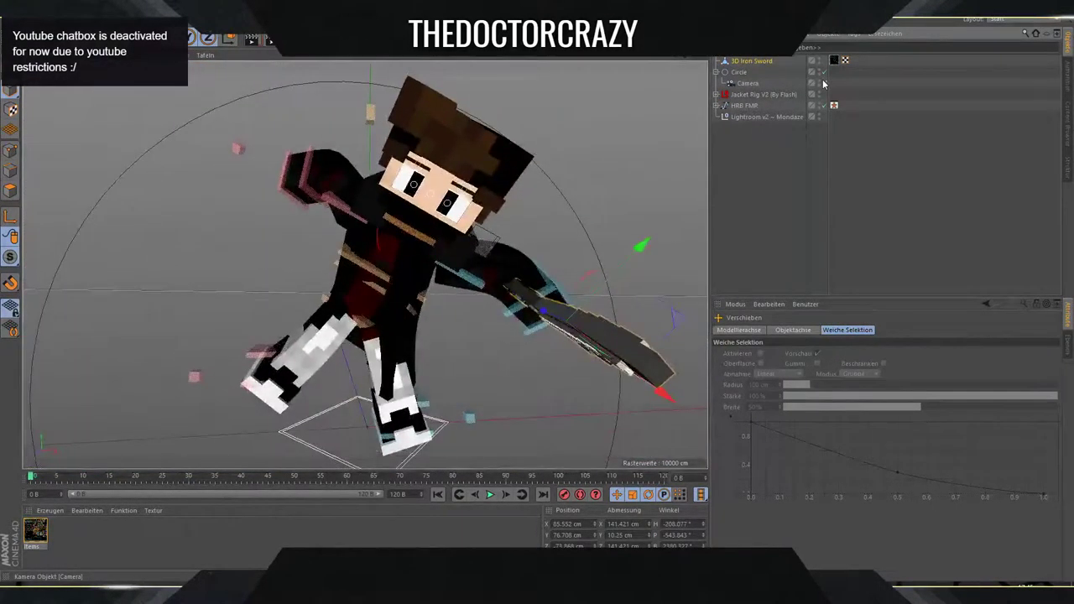
Select the iron sword together with the left hand's goal controller and move both inward to about X 71.5 cm, Y 79.8 cm.
click(544, 332)
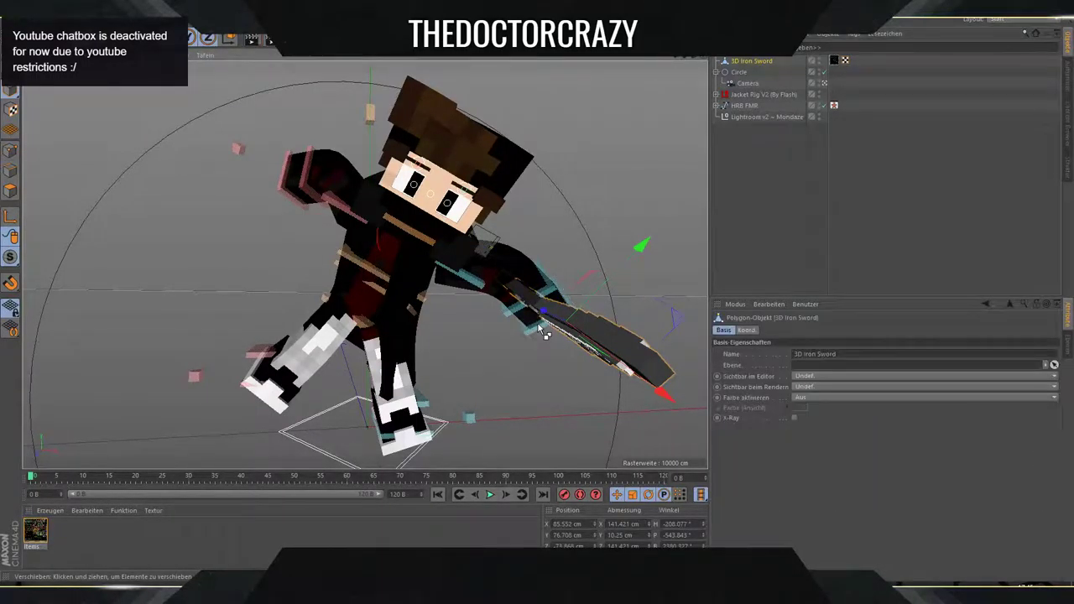
shift+click(540, 331)
drag(558, 328, 502, 309)
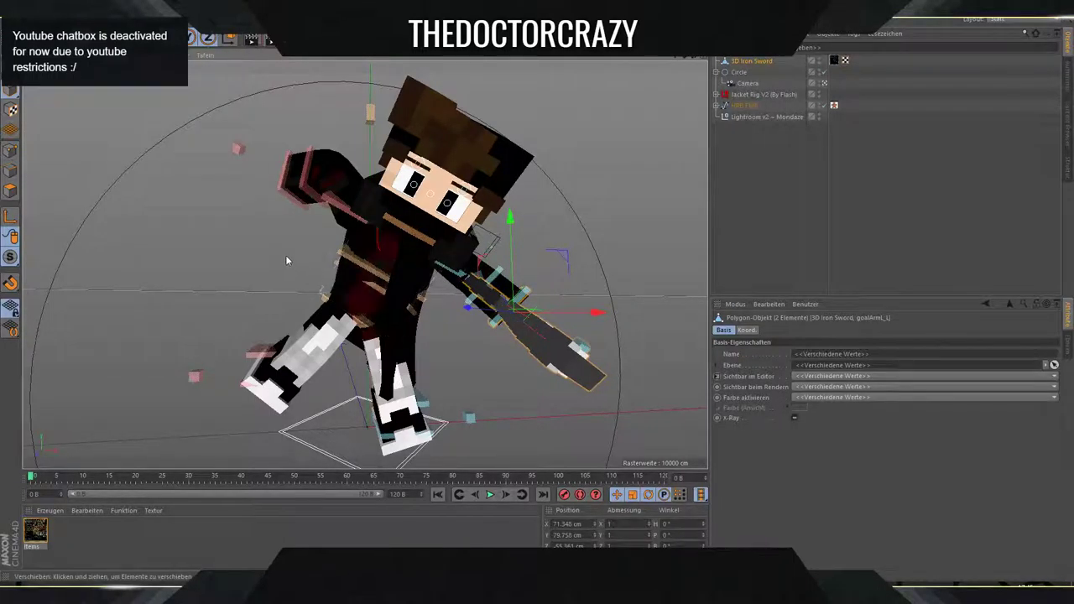
click(294, 188)
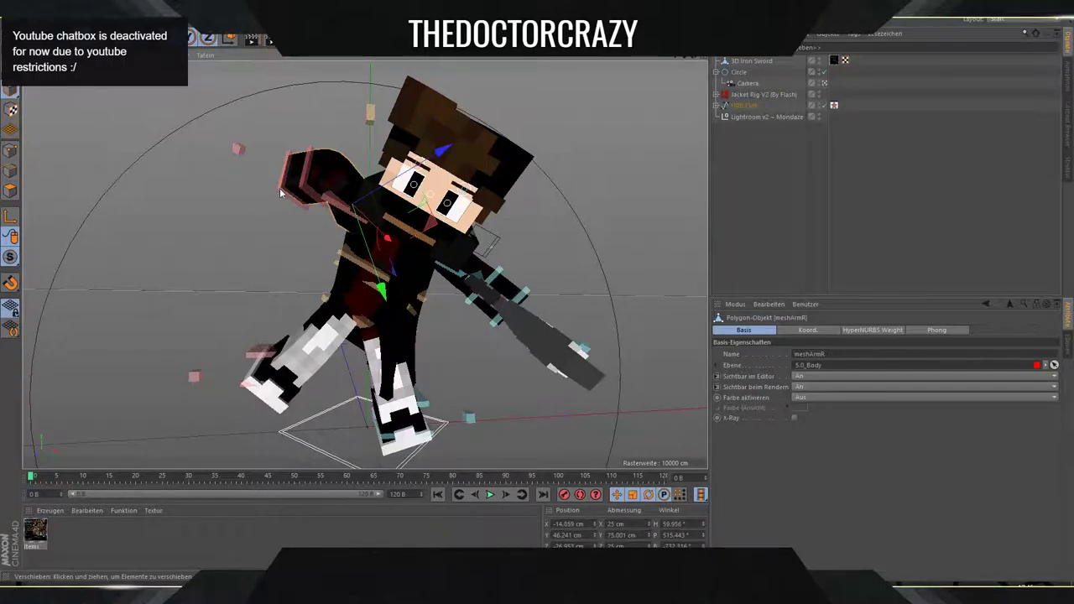
click(362, 212)
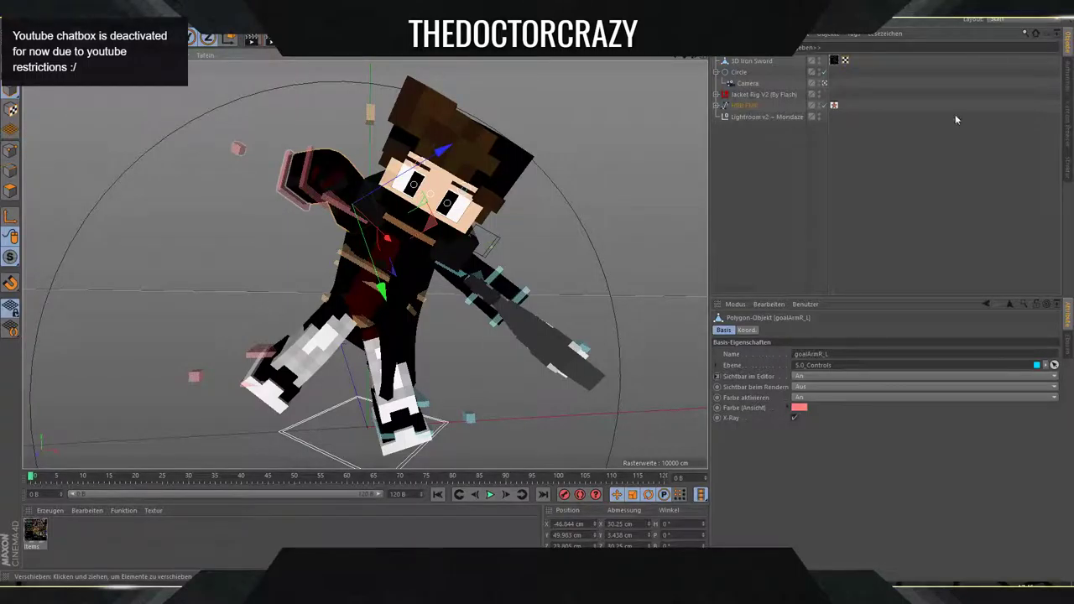
click(454, 248)
click(1010, 6)
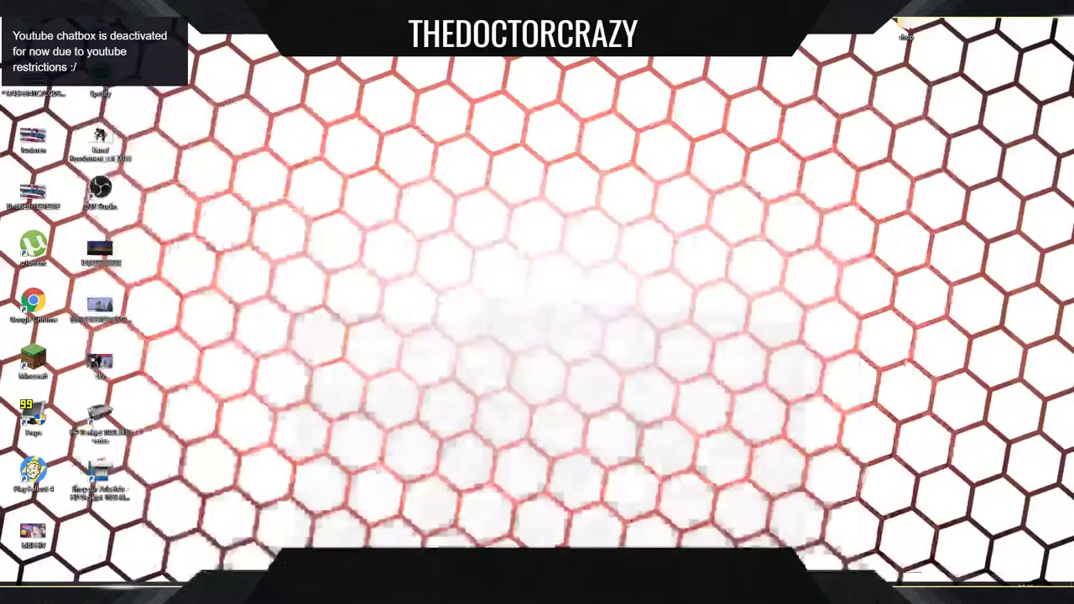
click(277, 594)
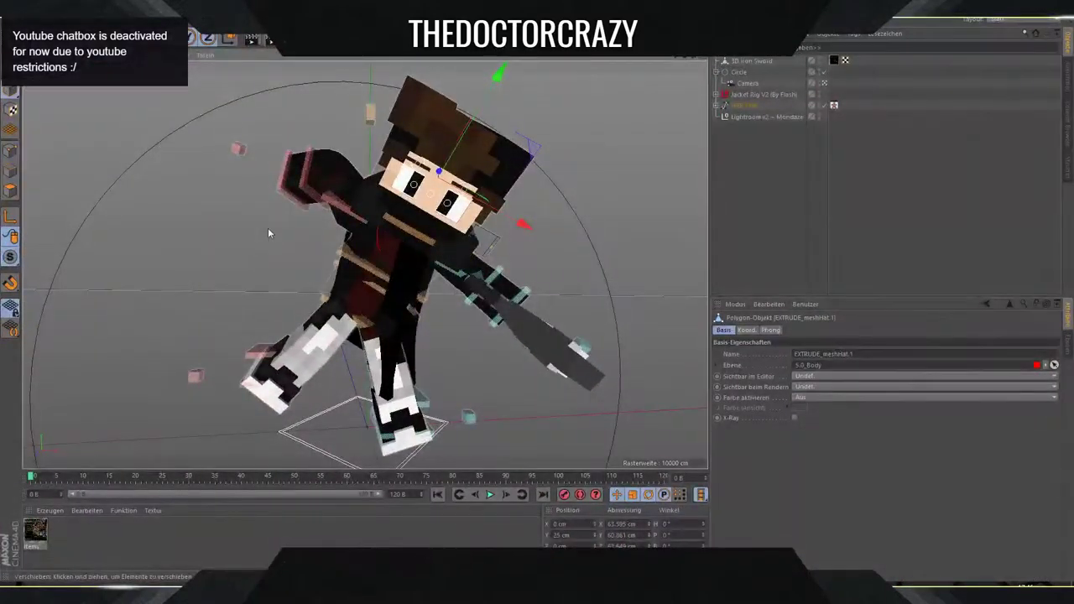
Nudge the raised right hand's goal controller slightly outward and orbit the scene camera to frame the character from the sword side.
click(309, 176)
drag(327, 166, 321, 165)
click(320, 160)
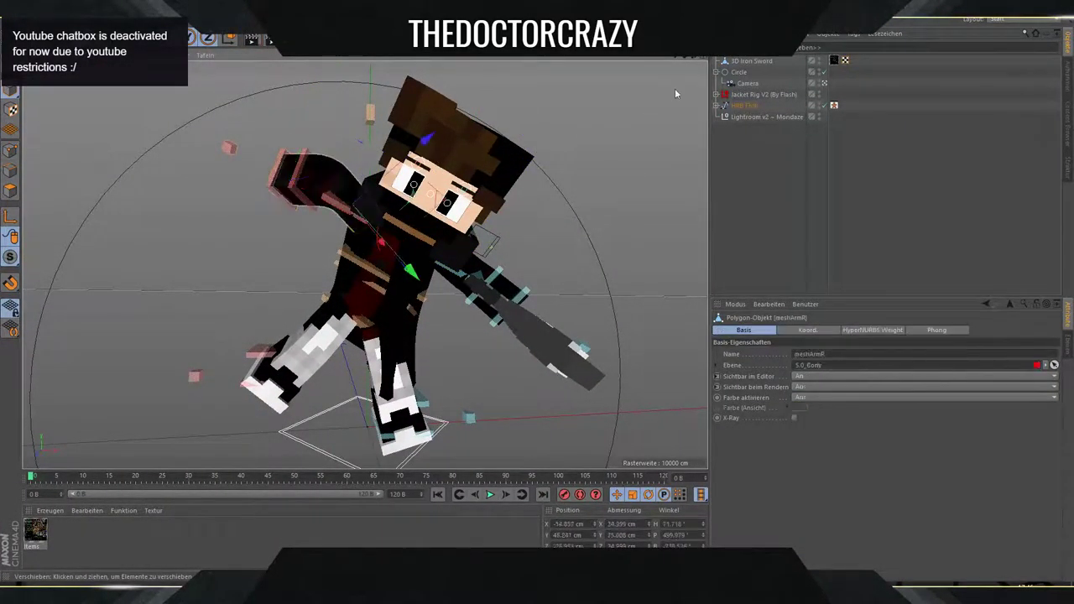
drag(695, 56, 636, 76)
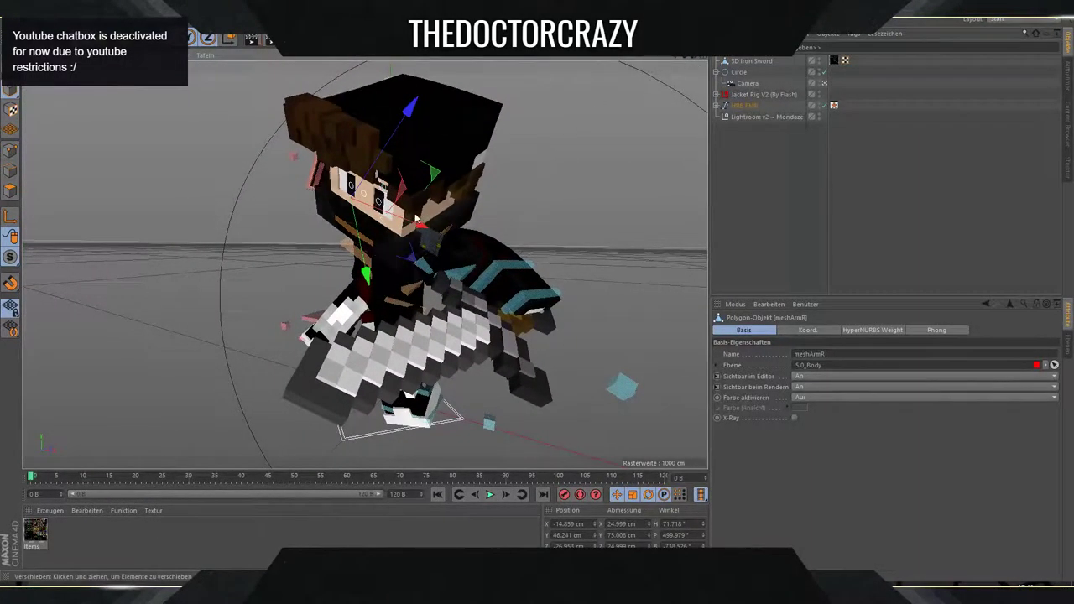
Rotate the neck controller to about H 39.6°, P -12.1° so the head faces the camera.
click(359, 240)
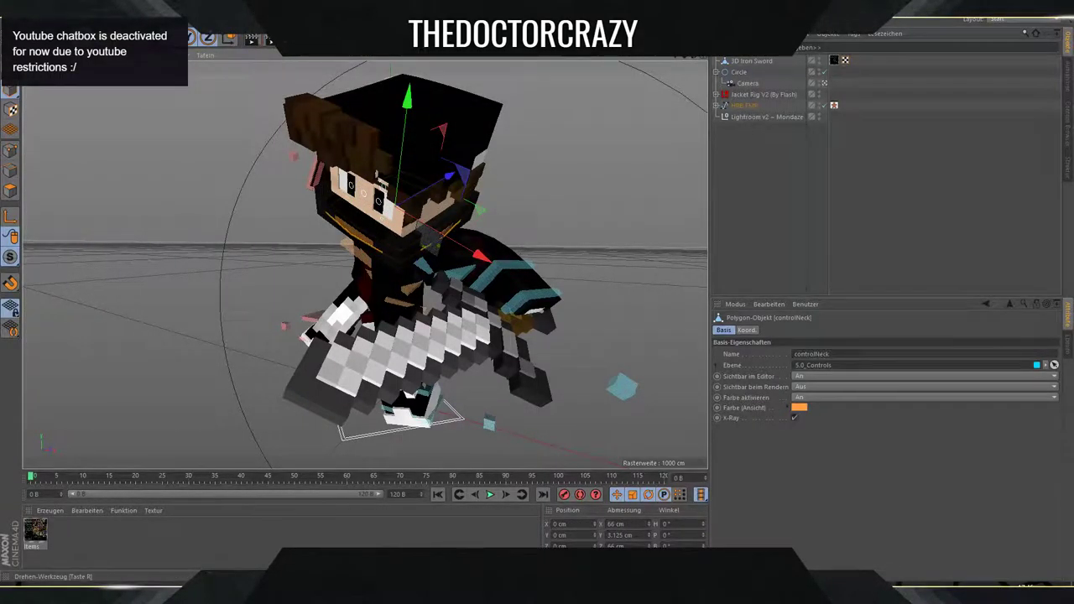
key(r)
drag(381, 244, 437, 247)
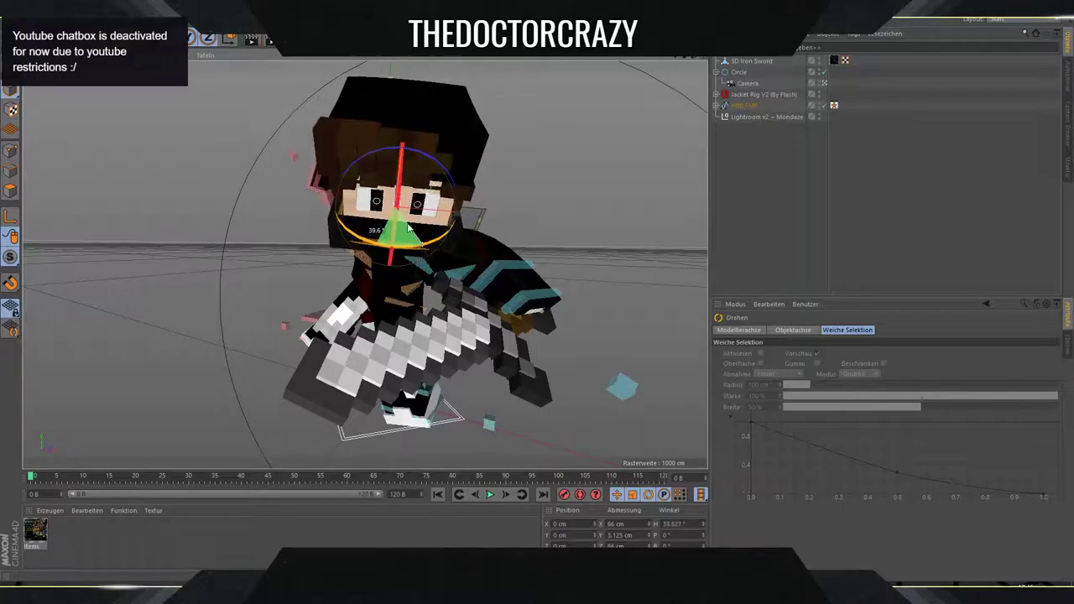
drag(398, 212, 401, 193)
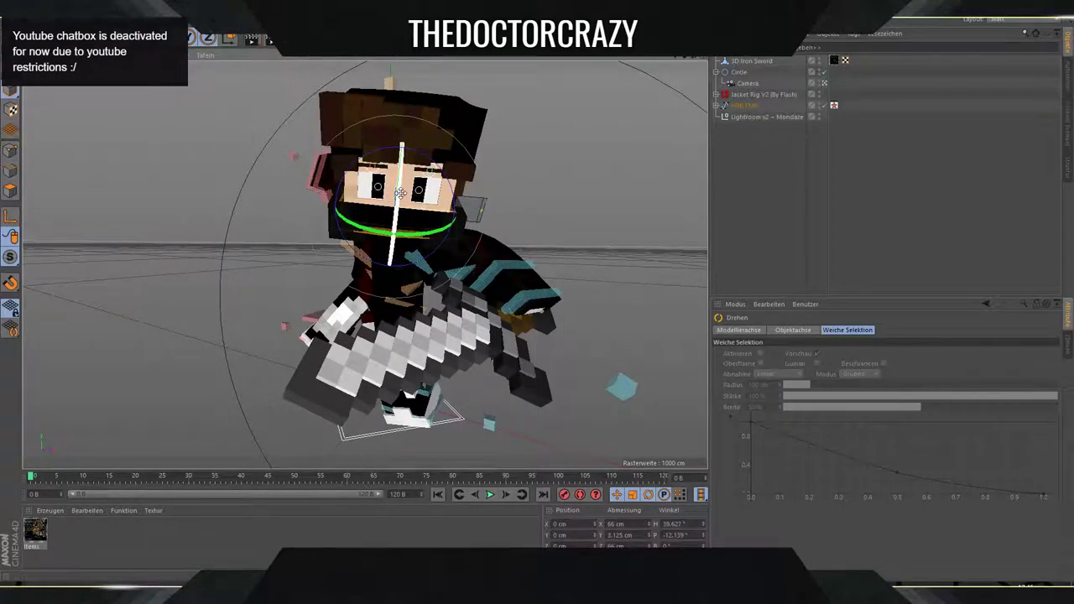
Outside the camera view, lower the right hand's goal controller to about X -51.1 cm, Y 31.9 cm, and return to the camera view.
click(825, 83)
drag(692, 57, 490, 86)
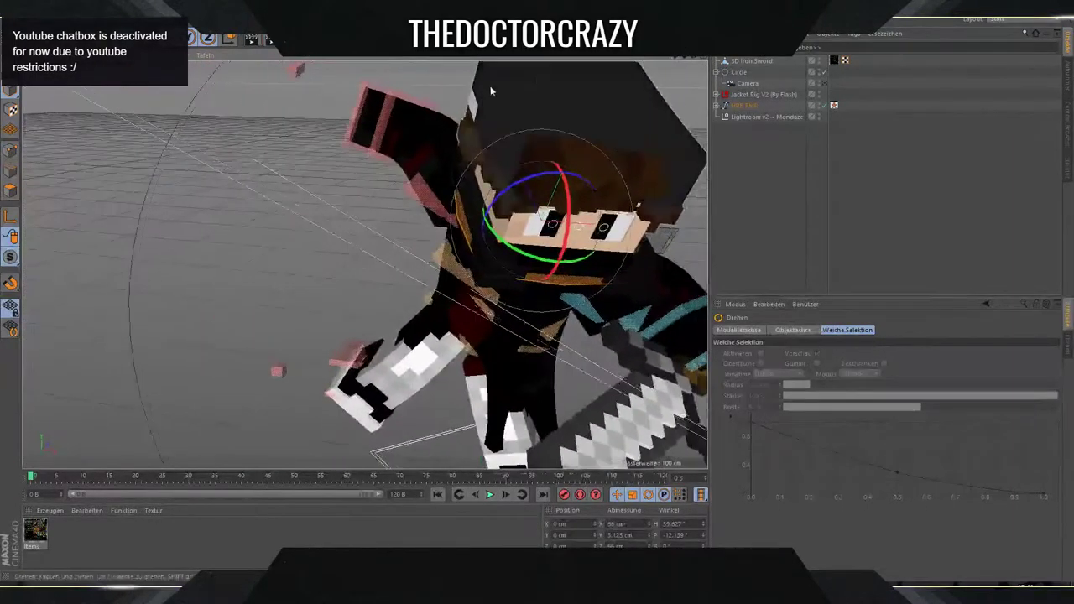
click(359, 118)
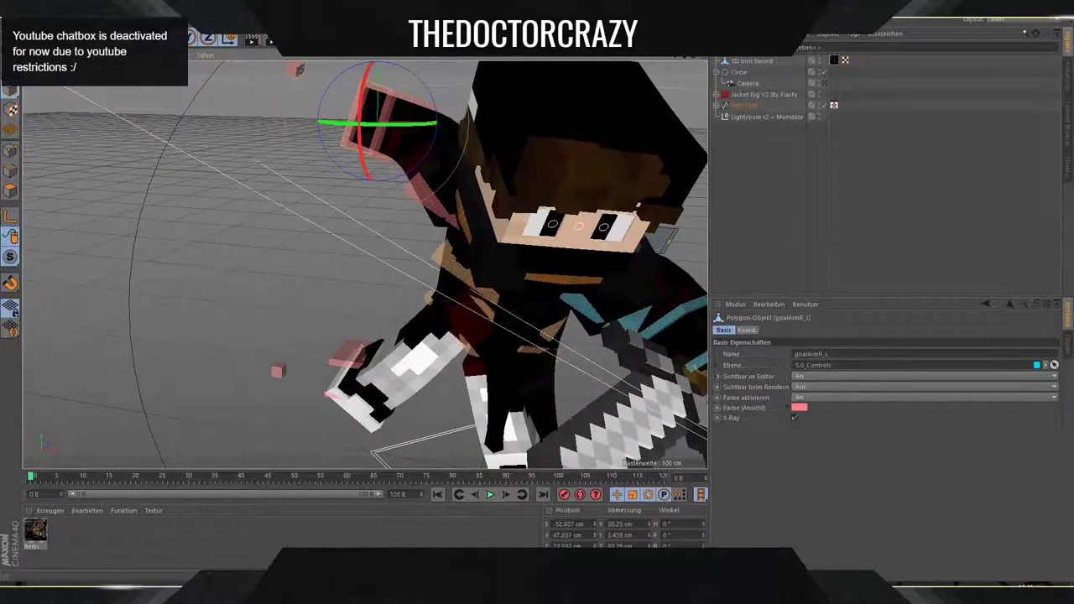
key(e)
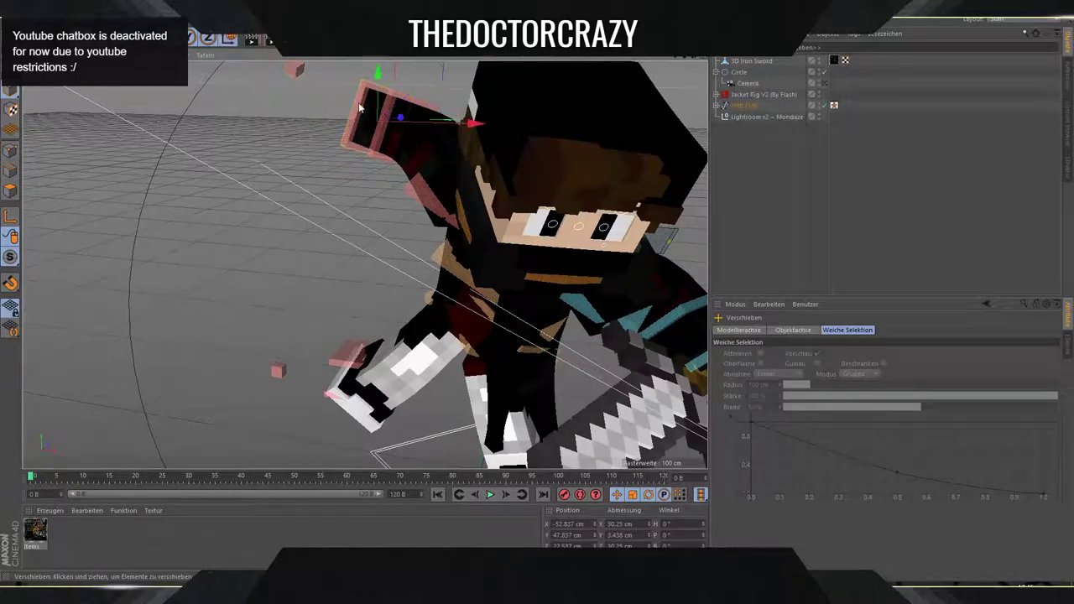
drag(359, 102, 324, 168)
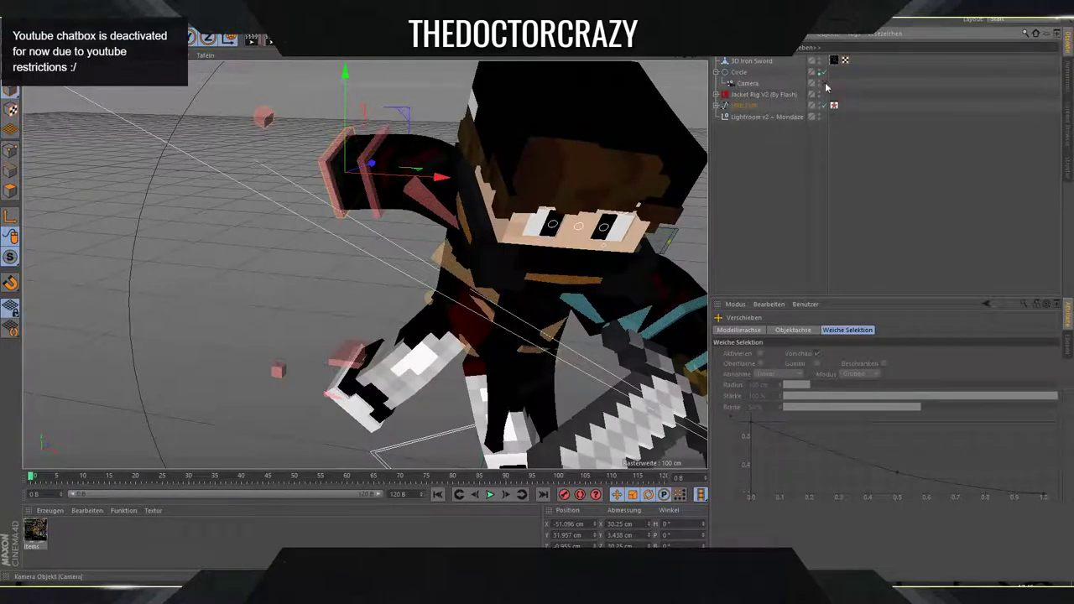
click(821, 83)
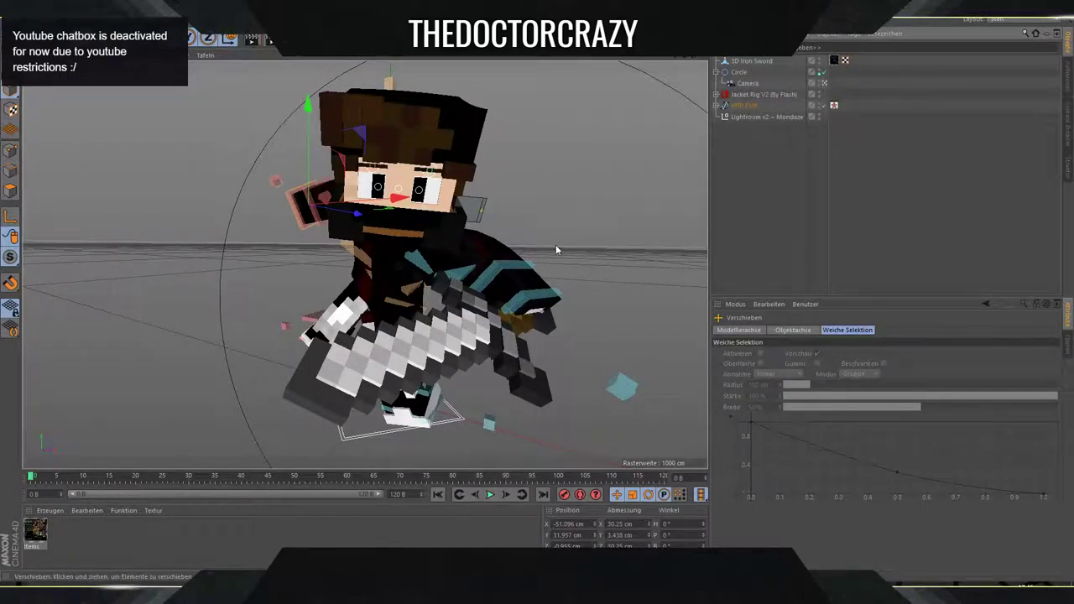
Switch to the YouTube livestream dashboard and set the stream category to Film & Animation.
key(alt+Tab)
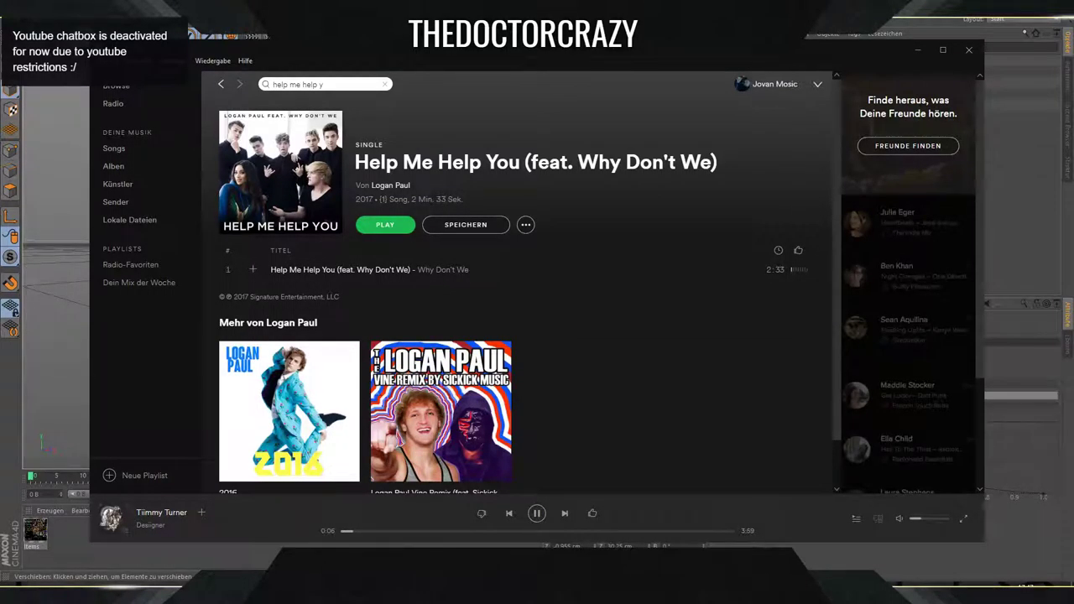
key(alt+Tab)
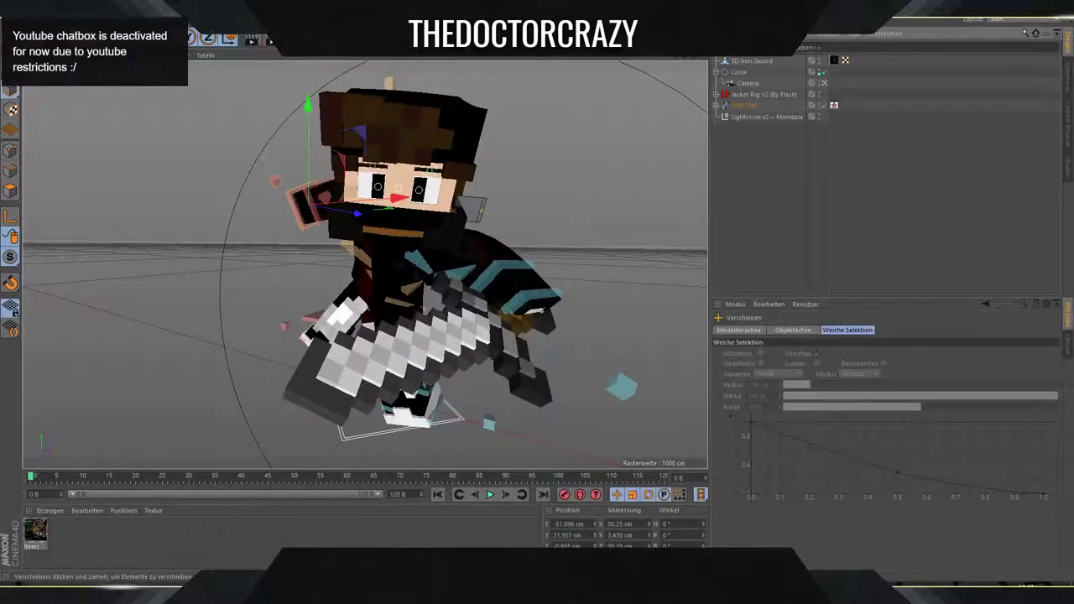
key(alt+Tab)
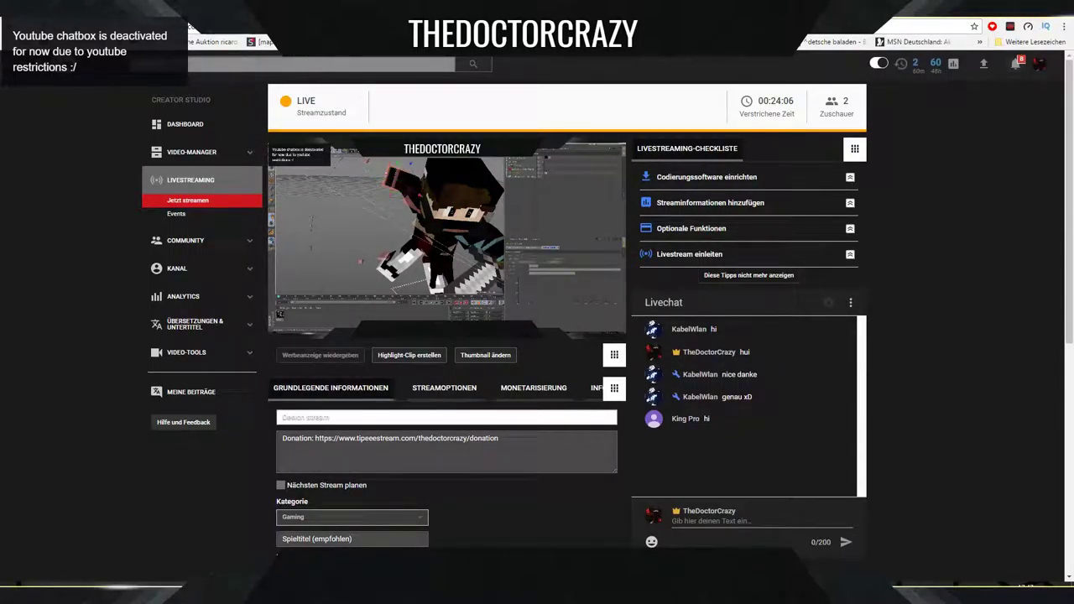
click(325, 518)
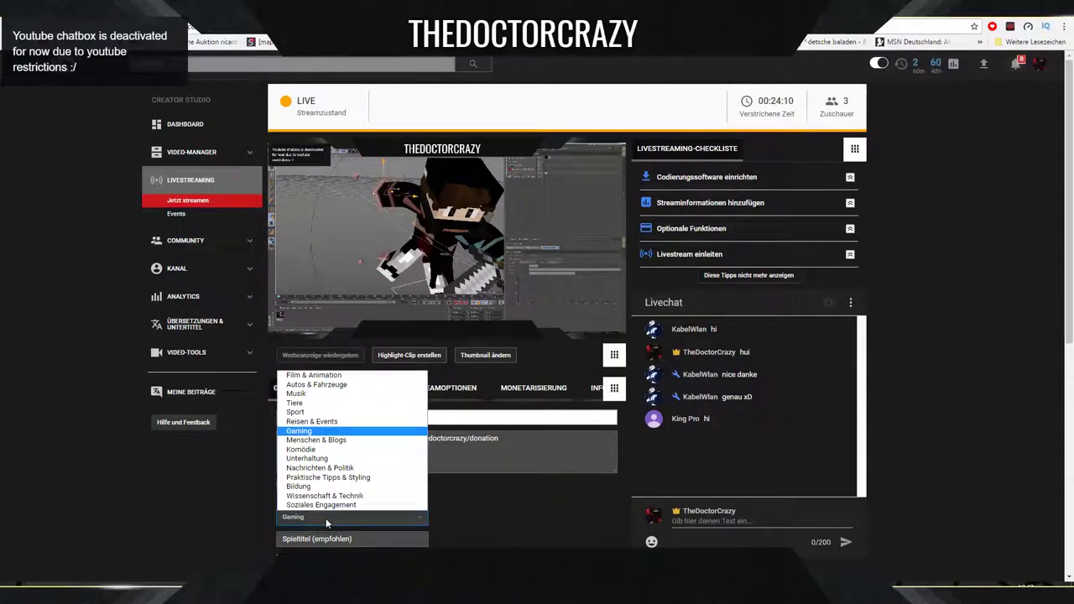
click(310, 376)
scroll(503, 493, down, 1)
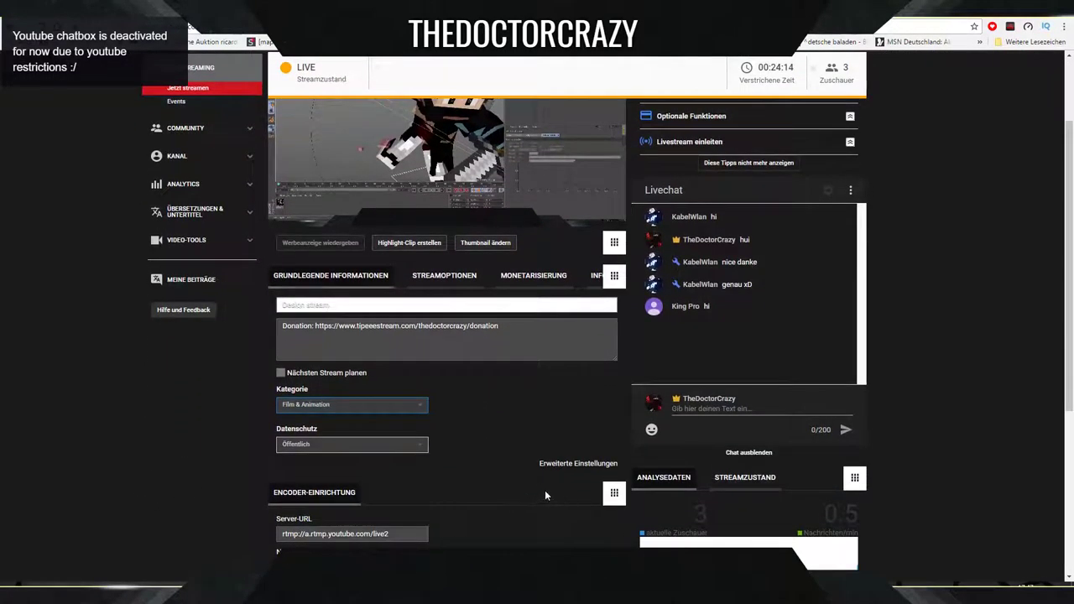
scroll(397, 346, up, 1)
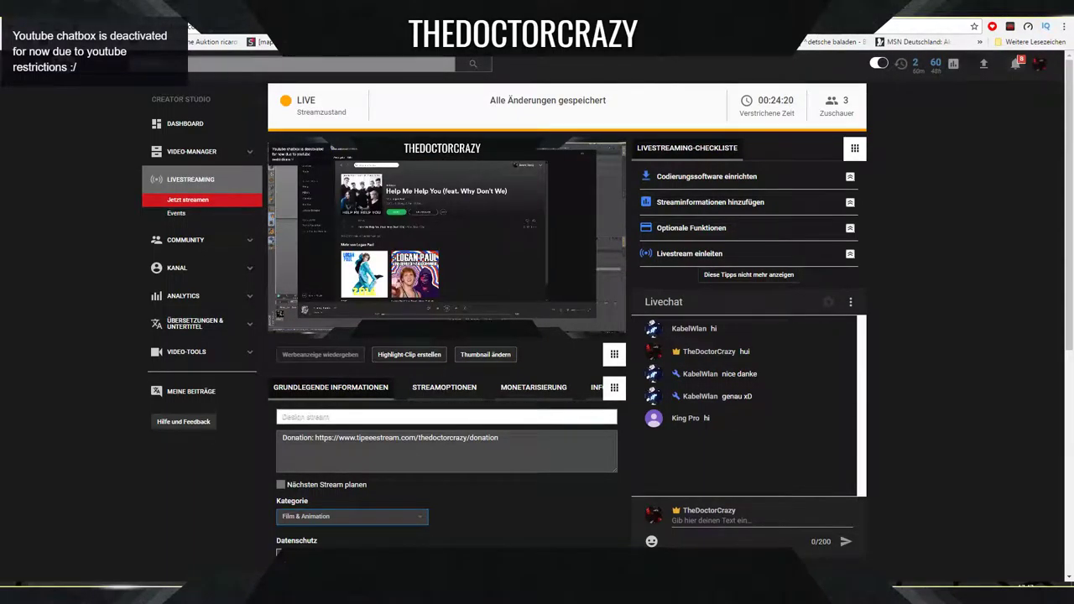
Return to Cinema 4D and set the render output file to "nice ma bro" in the cinema 4d stuff folder.
key(alt+Tab)
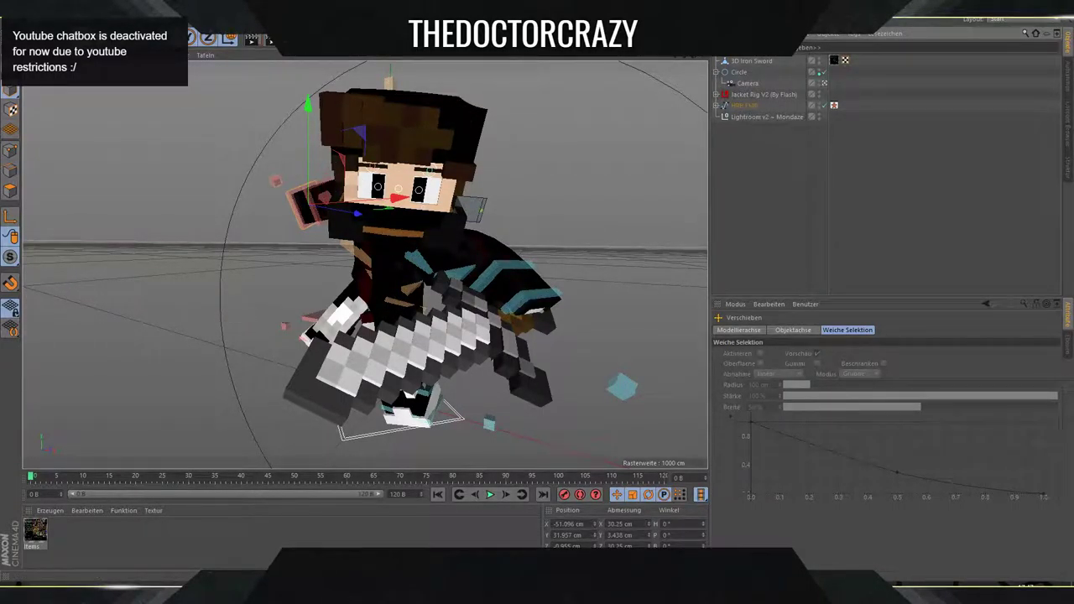
click(289, 38)
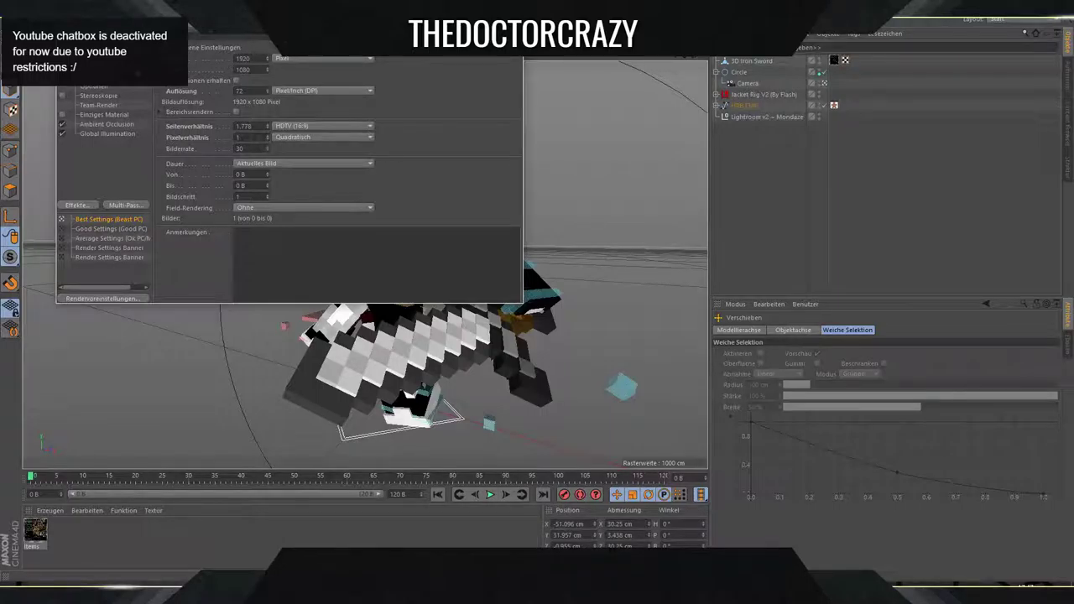
click(95, 58)
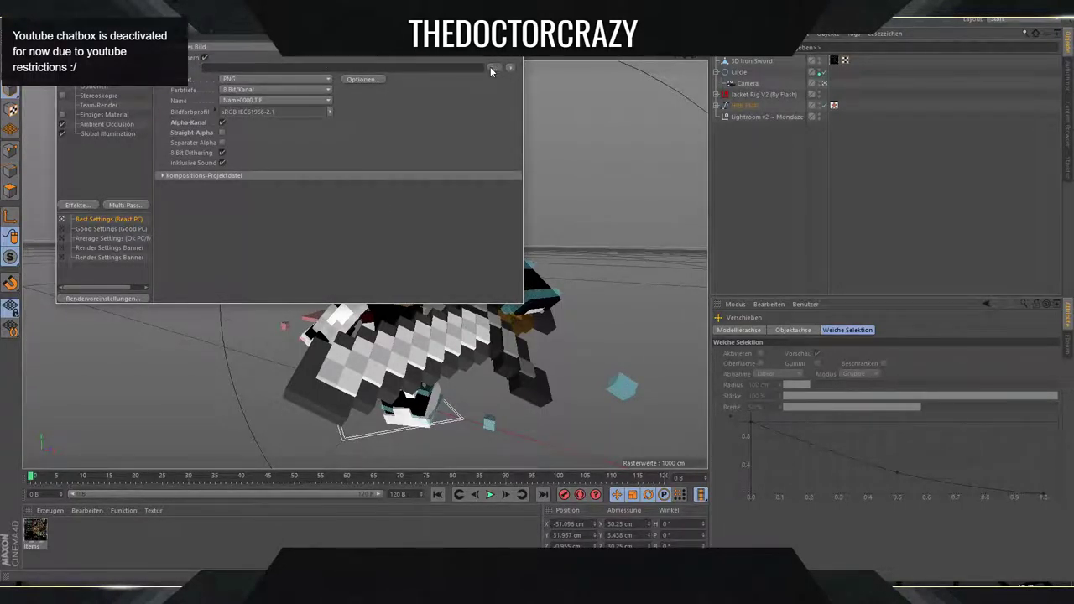
click(494, 67)
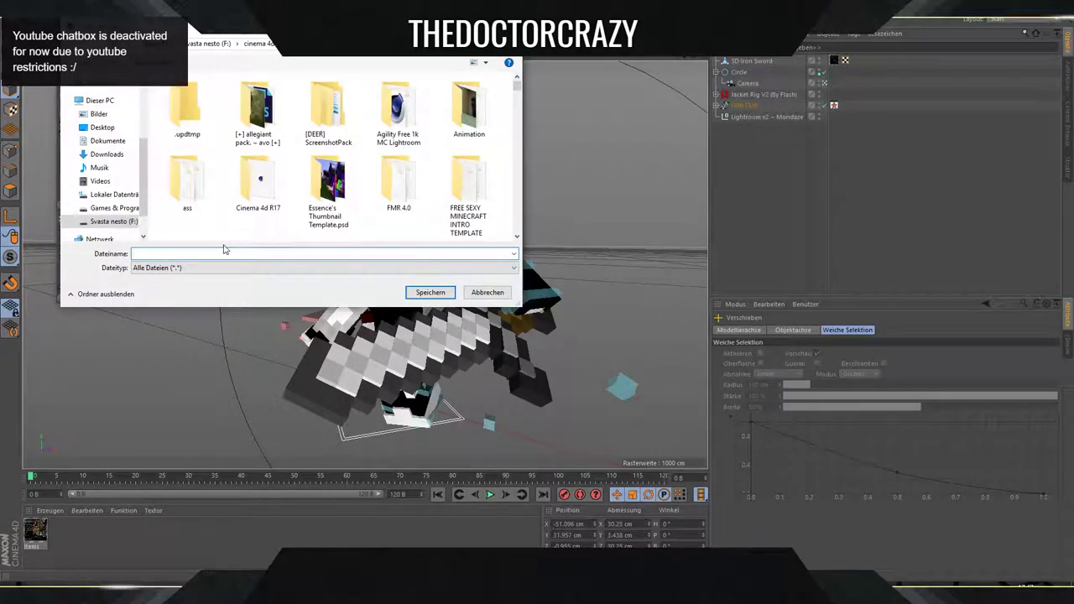
text(nice ma bro)
key(Return)
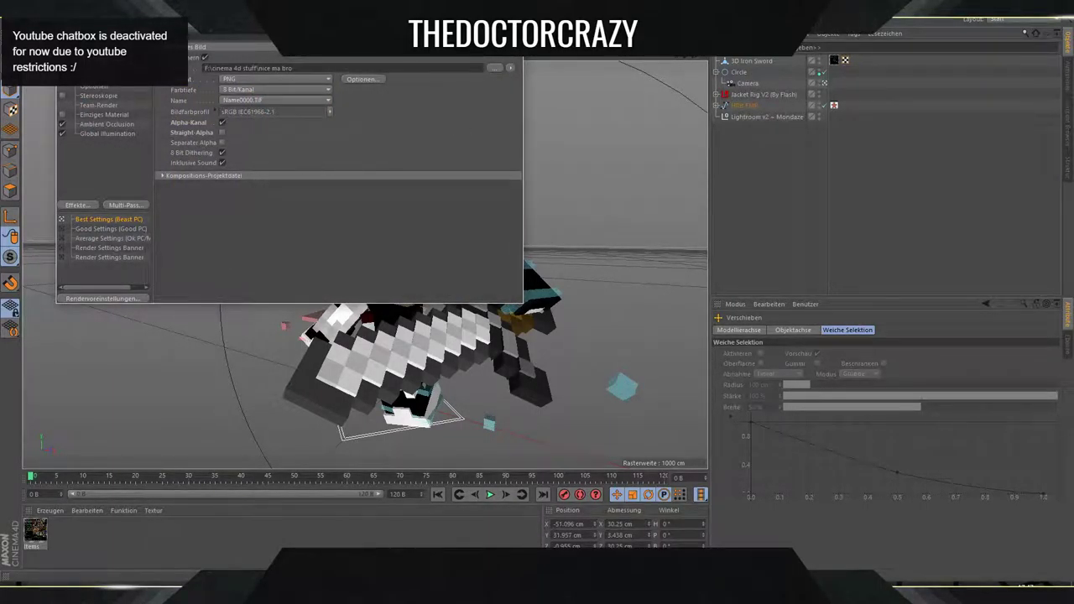
click(512, 27)
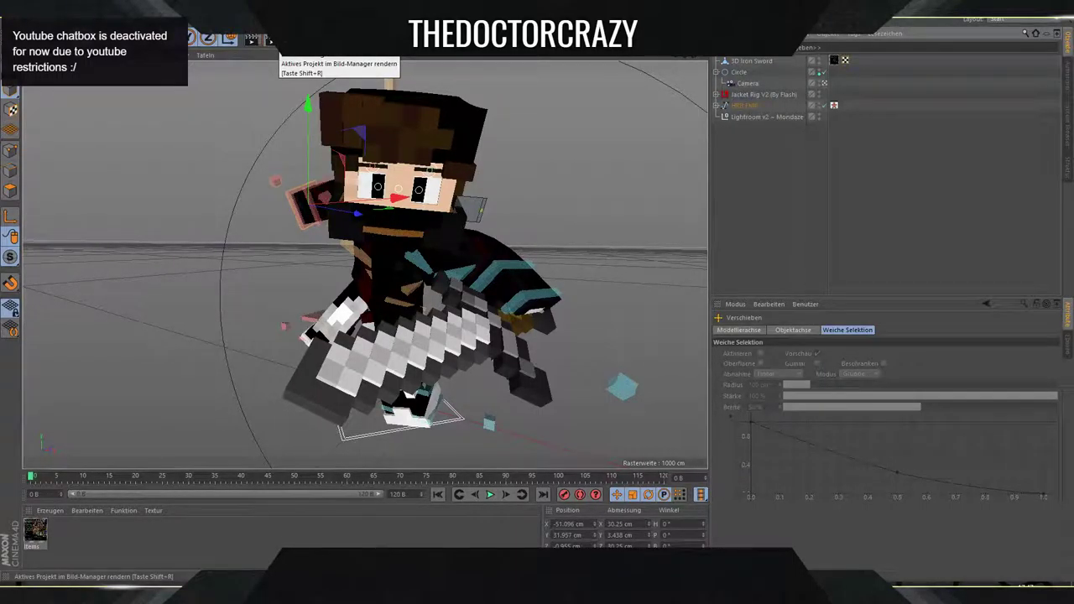
Render the scene in the Picture Viewer, with the whole image in view and the viewer window maximized.
click(269, 40)
click(269, 41)
click(269, 40)
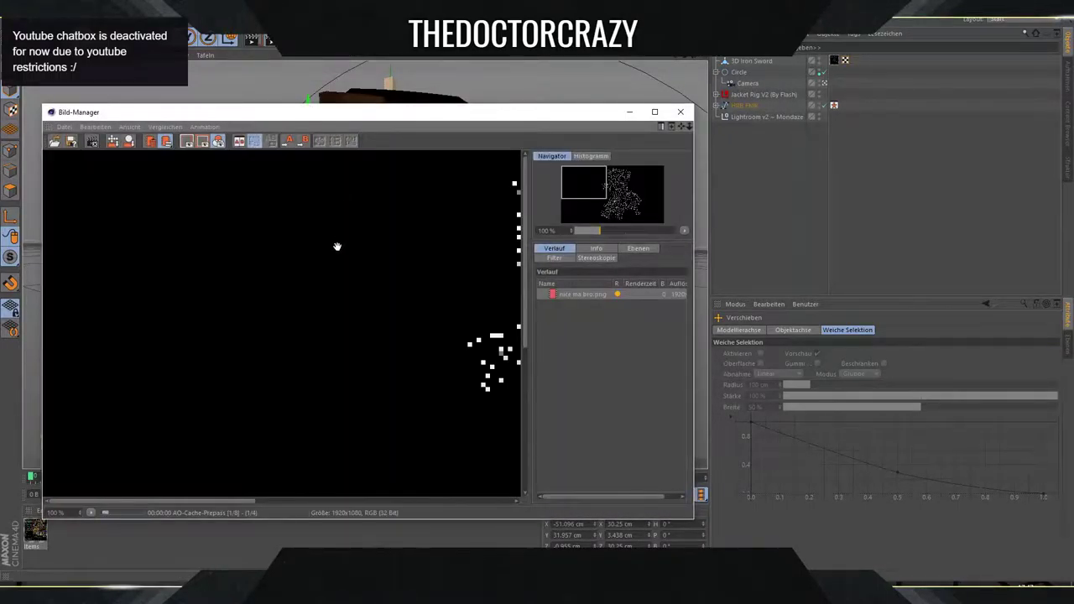
scroll(336, 249, down, 2)
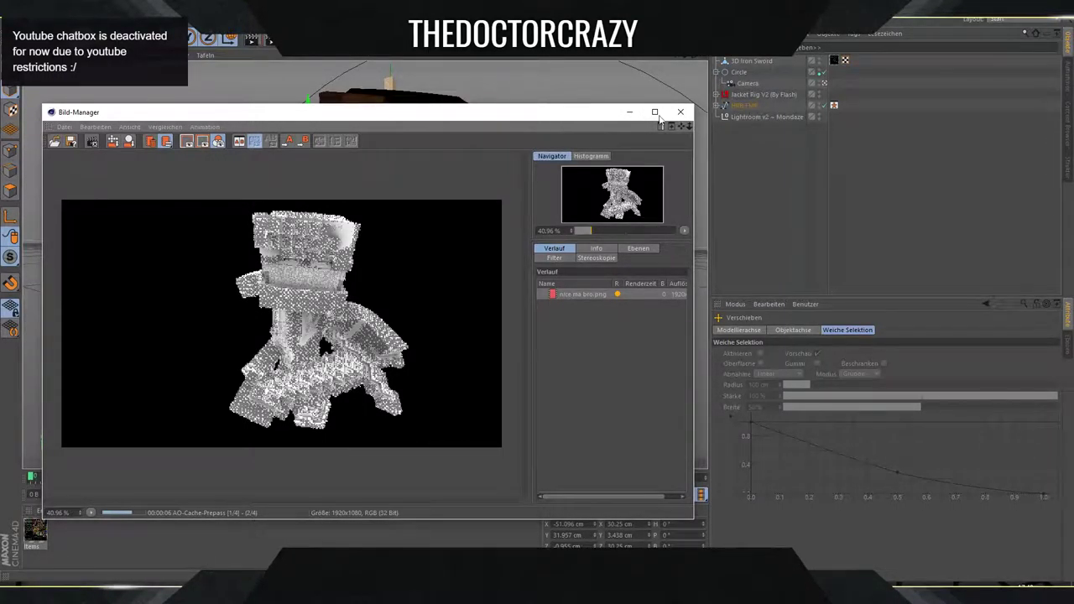
click(655, 111)
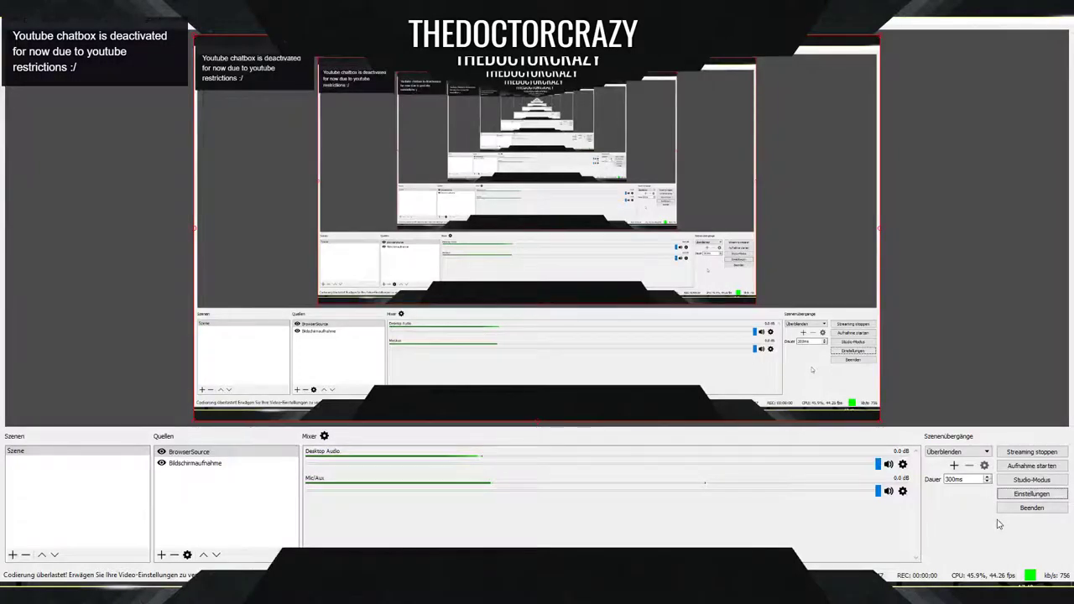
Bring up the hotkey assignments in the OBS settings.
click(1037, 494)
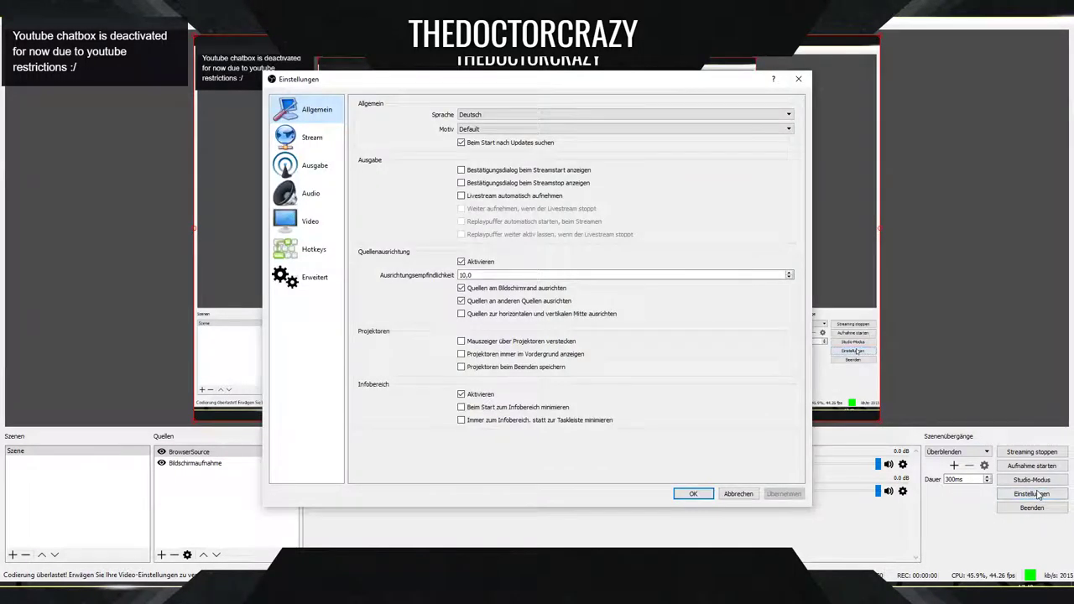
click(309, 223)
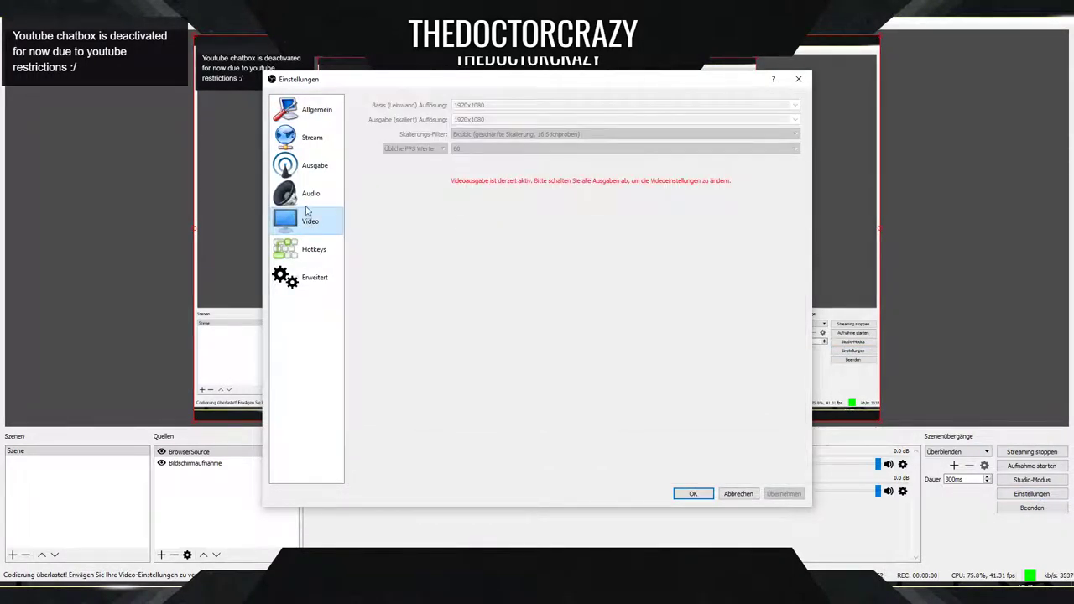
click(315, 250)
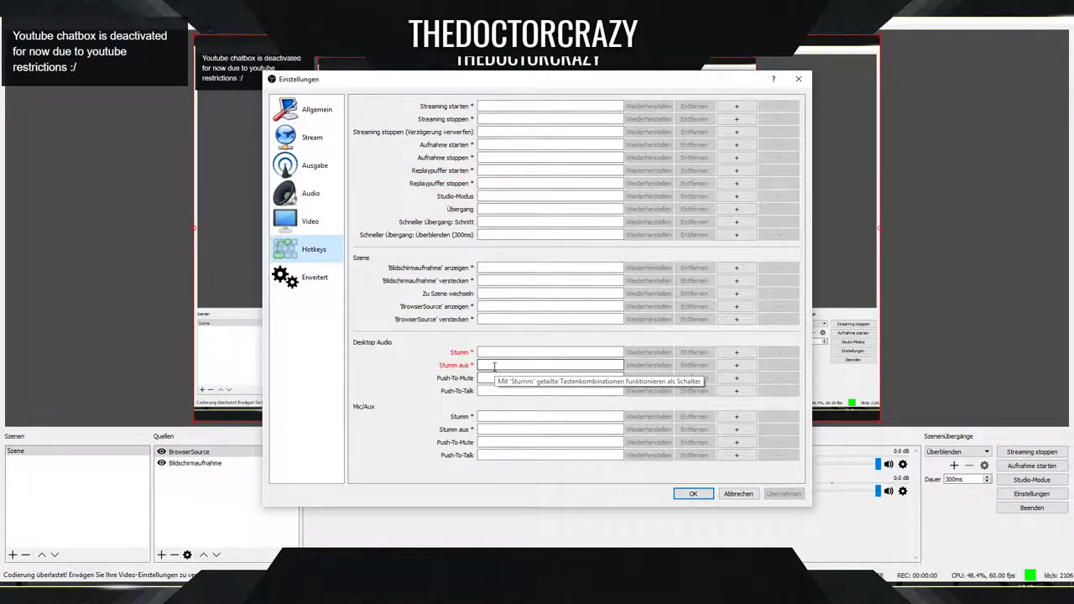
Assign the numpad multiply key to mute and the numpad divide key to unmute Desktop Audio, and save the settings.
click(495, 353)
key(KP_Multiply)
click(496, 363)
key(KP_Divide)
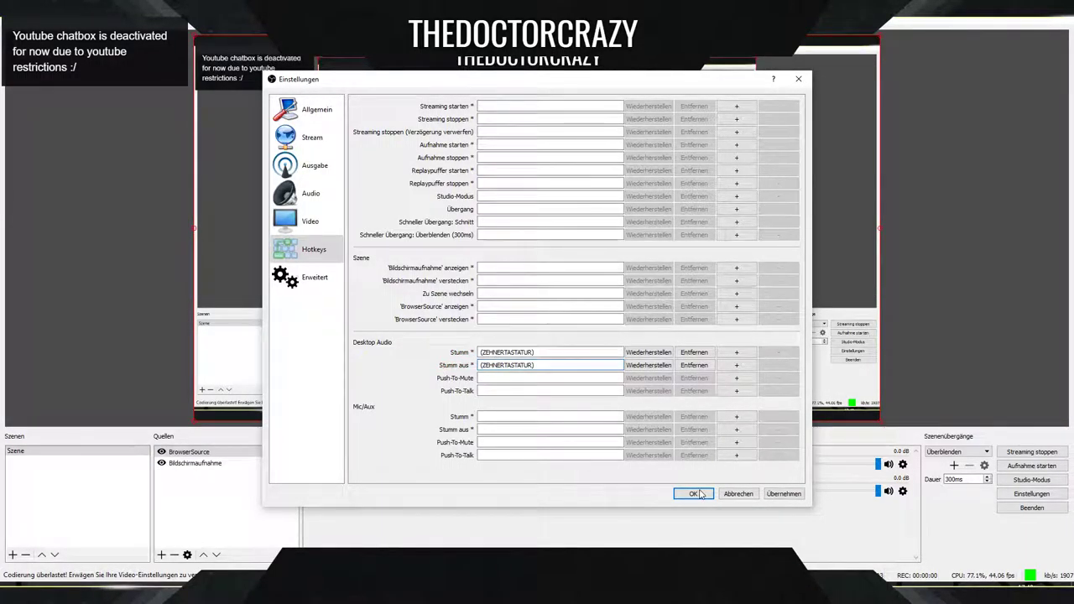
click(692, 494)
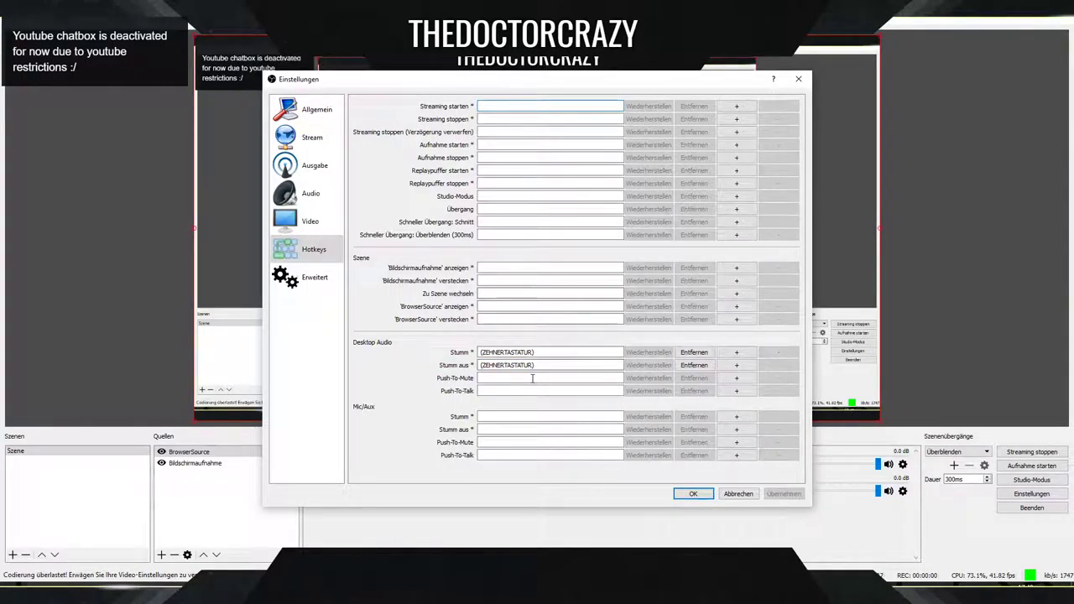
Assign the numpad divide key to mute and the numpad multiply key to unmute Mic/Aux.
click(508, 416)
key(KP_Divide)
click(521, 430)
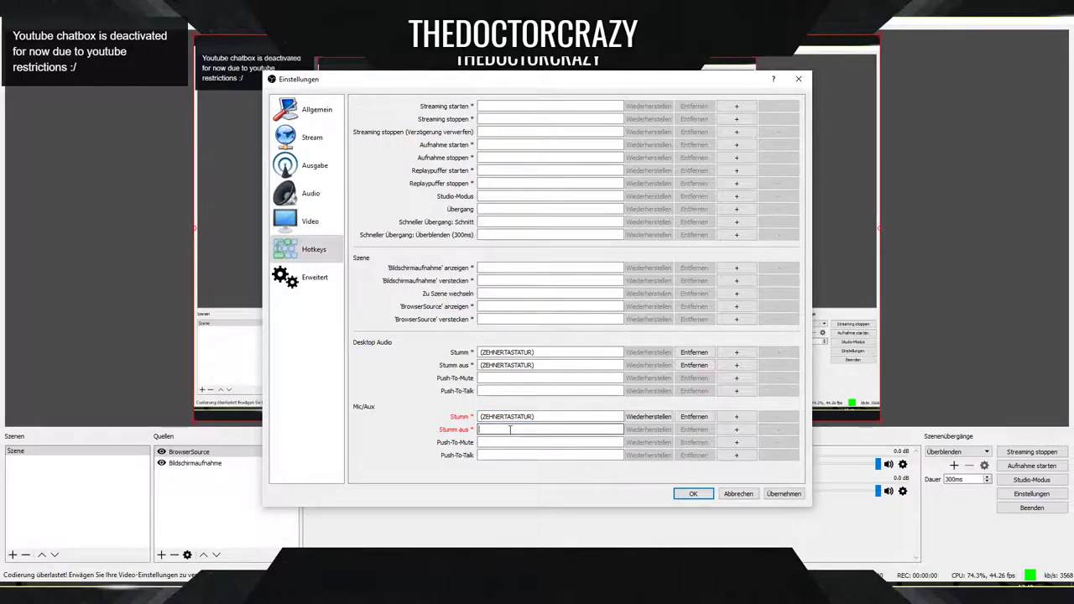
key(KP_Multiply)
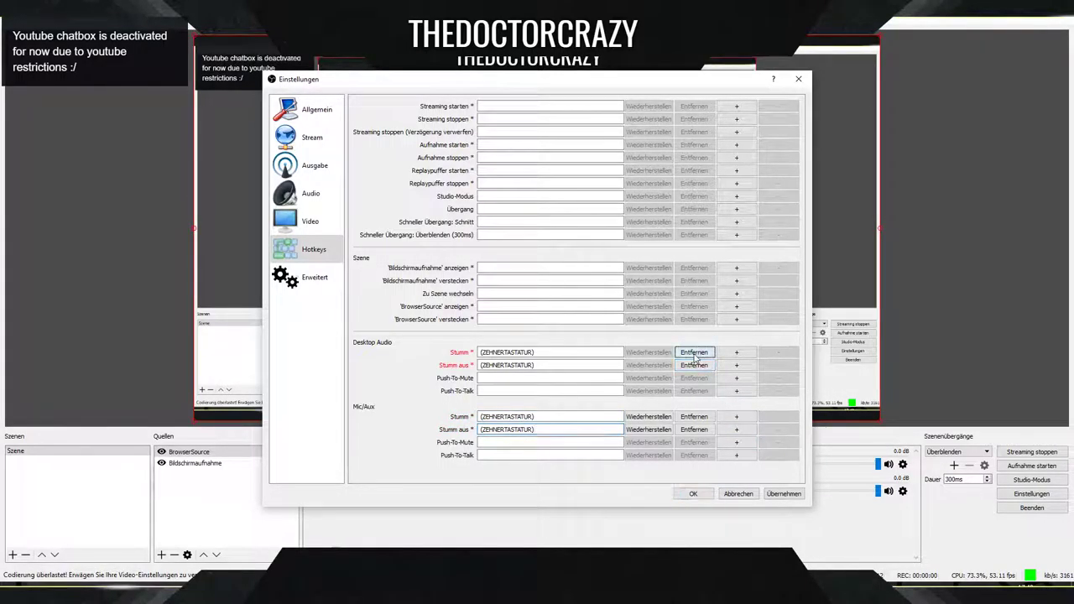
Remove both Desktop Audio hotkeys, save the settings, and mute the Mic/Aux channel in the mixer.
click(694, 353)
click(694, 365)
click(782, 494)
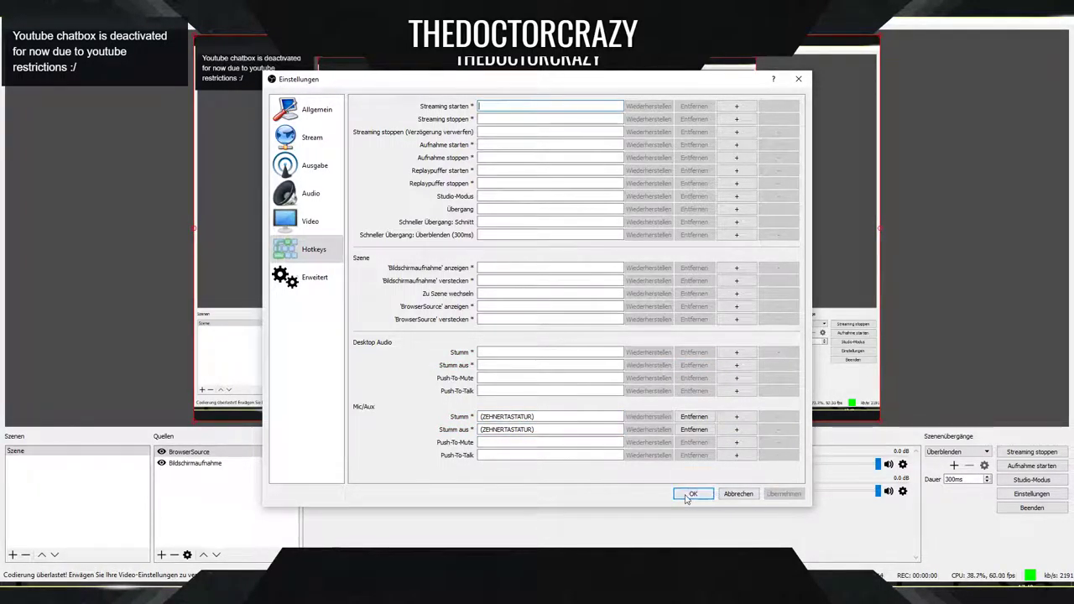
click(692, 494)
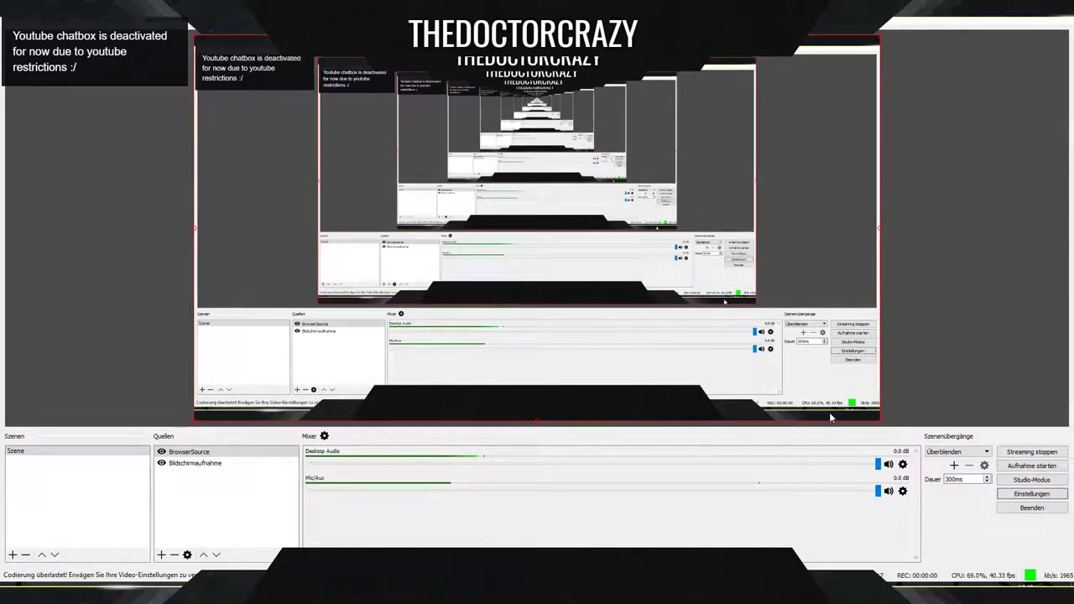
click(888, 491)
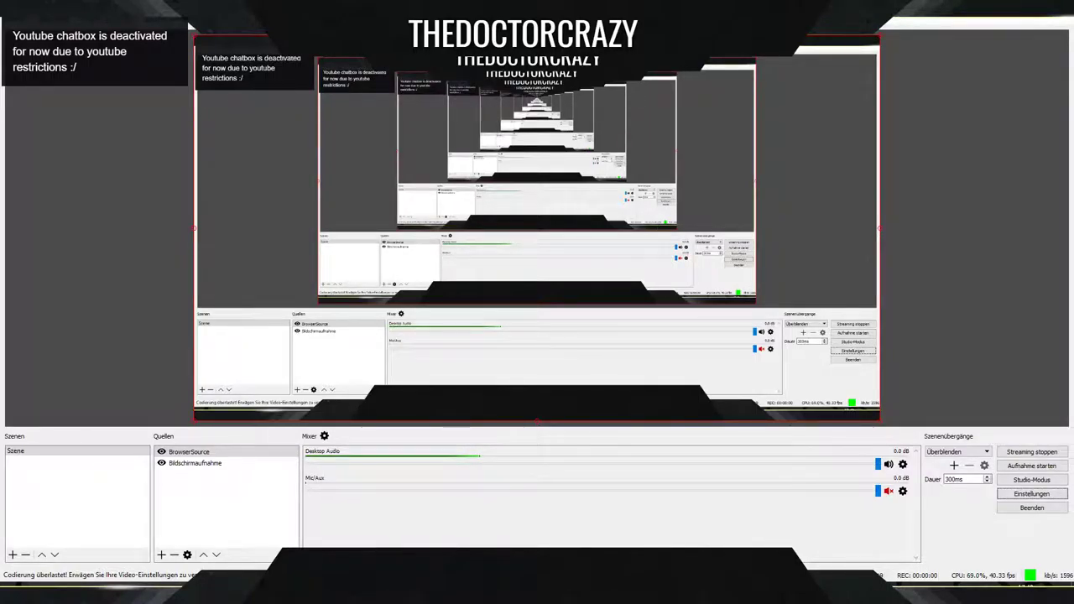
Switch to Spotify, lower the playback volume slightly, and bring the Cinema 4D render back into view.
key(alt+Tab)
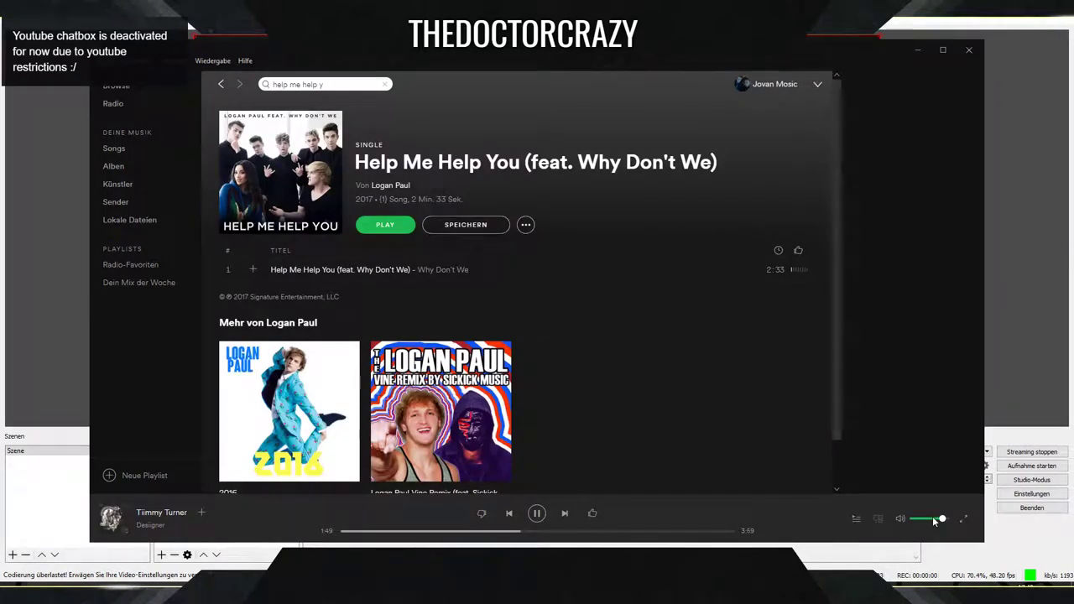
click(934, 518)
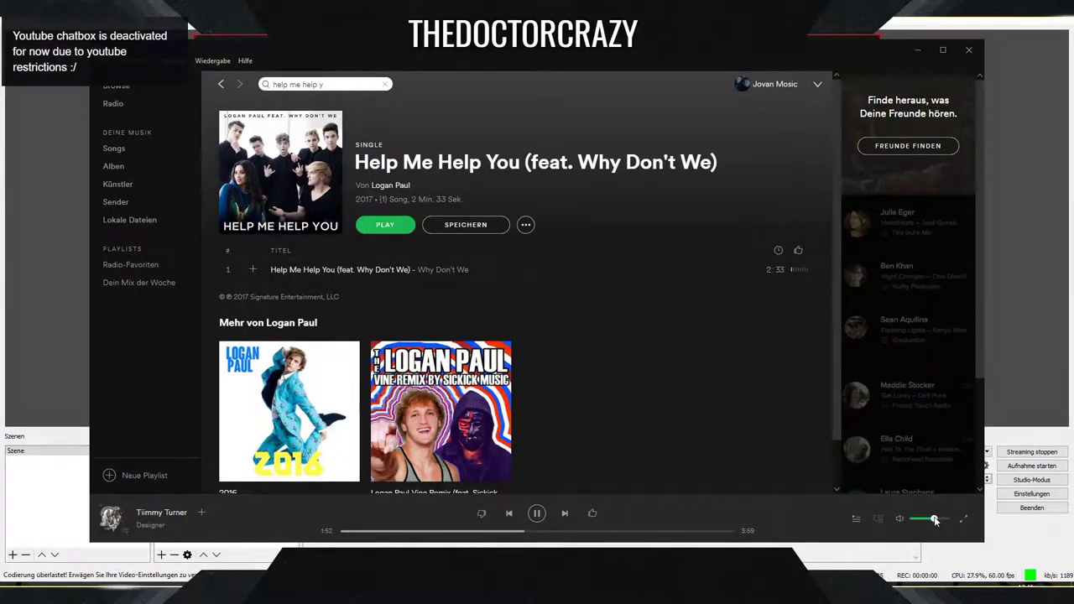
click(913, 52)
click(1009, 8)
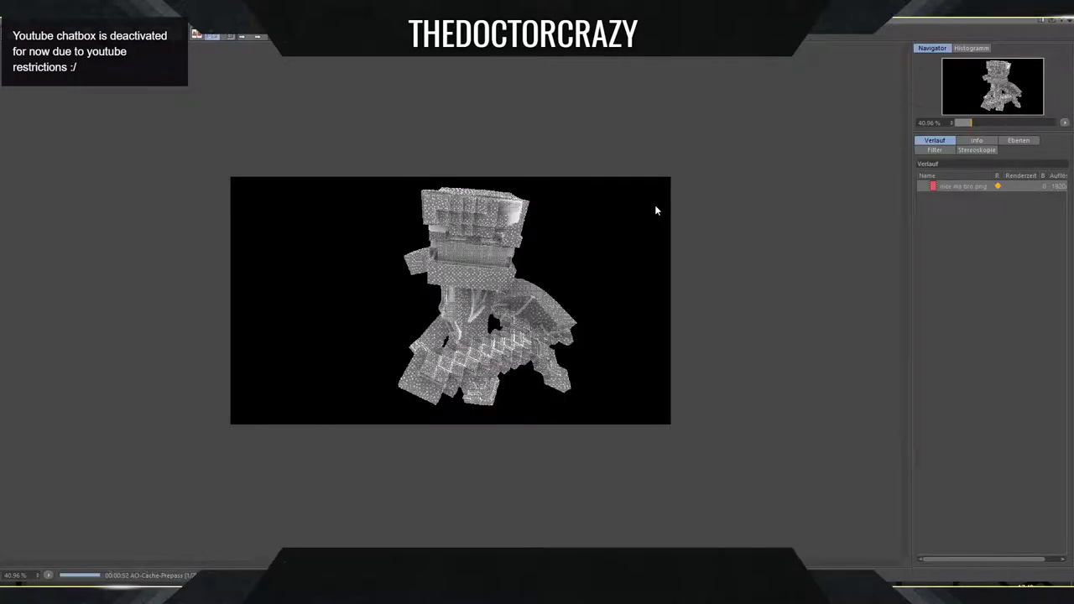
Inspect the character render up close and check the YouTube livestream dashboard in the browser.
scroll(587, 259, up, 5)
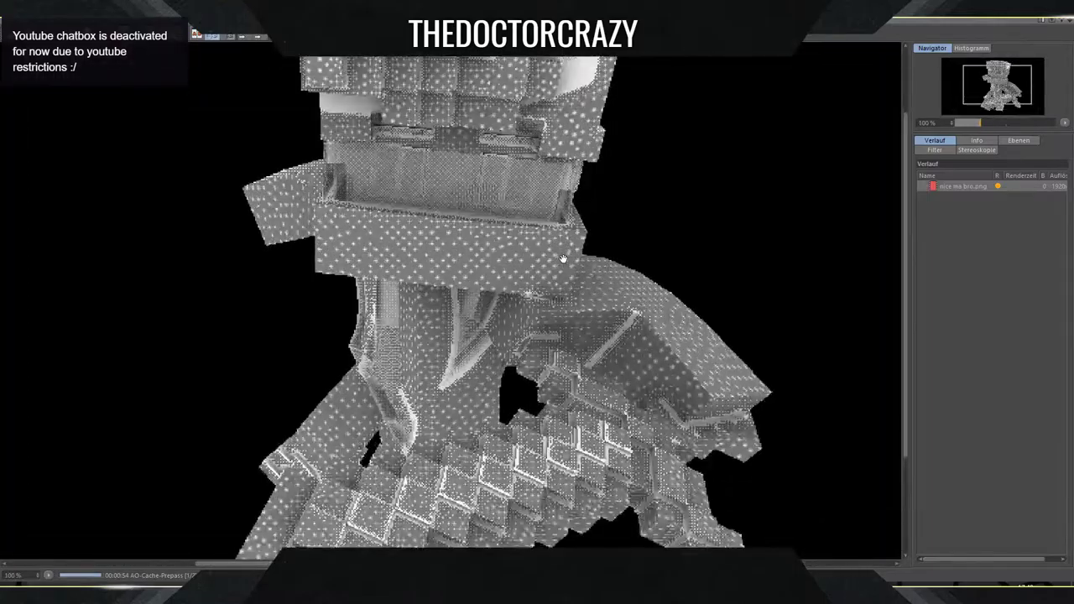
scroll(562, 259, down, 1)
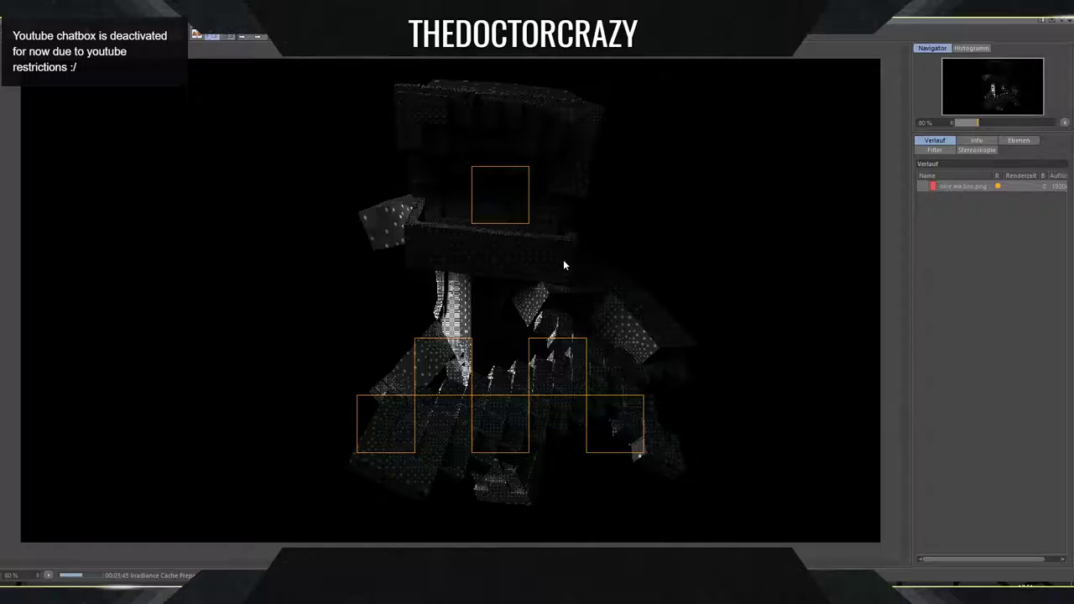
click(426, 593)
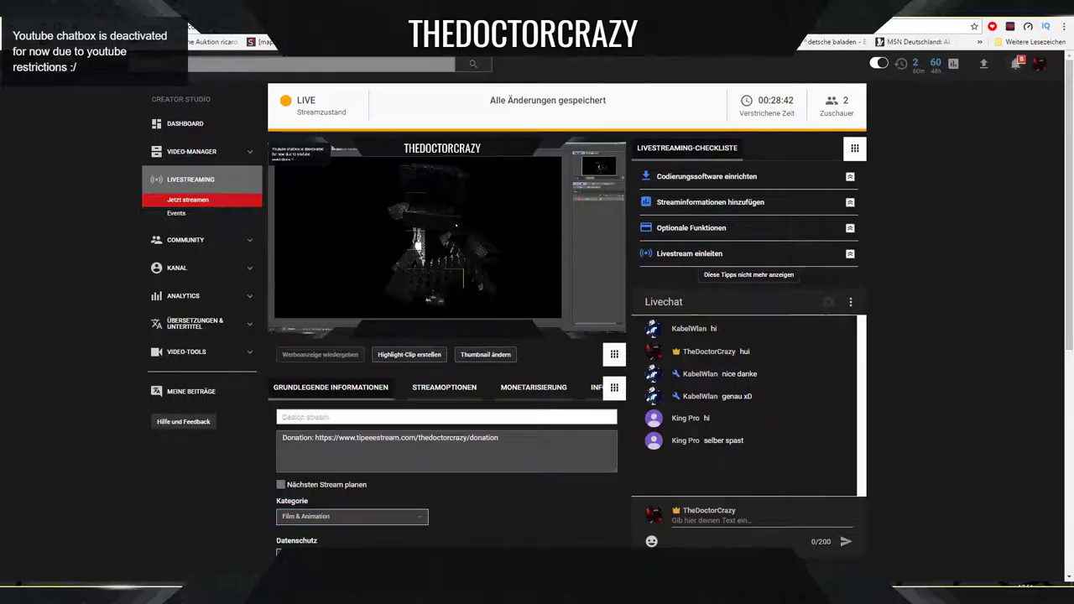
click(425, 593)
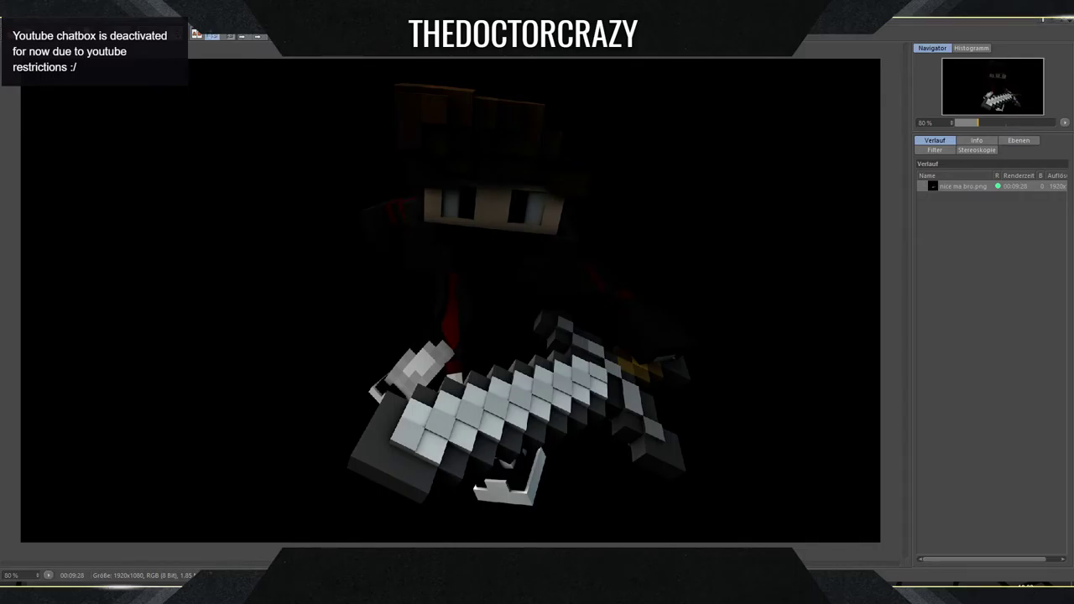
click(509, 595)
mouse_move(535, 595)
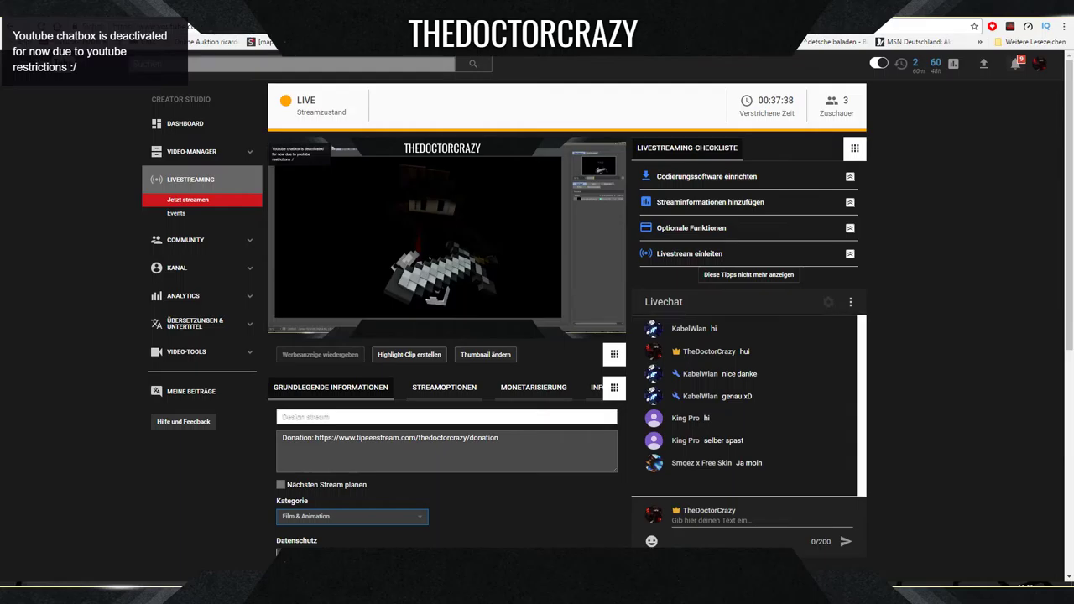
Minimize the open windows and browse File Explorer to the files starting with "ne" in the cinema 4d stuff folder.
click(1010, 7)
click(1009, 7)
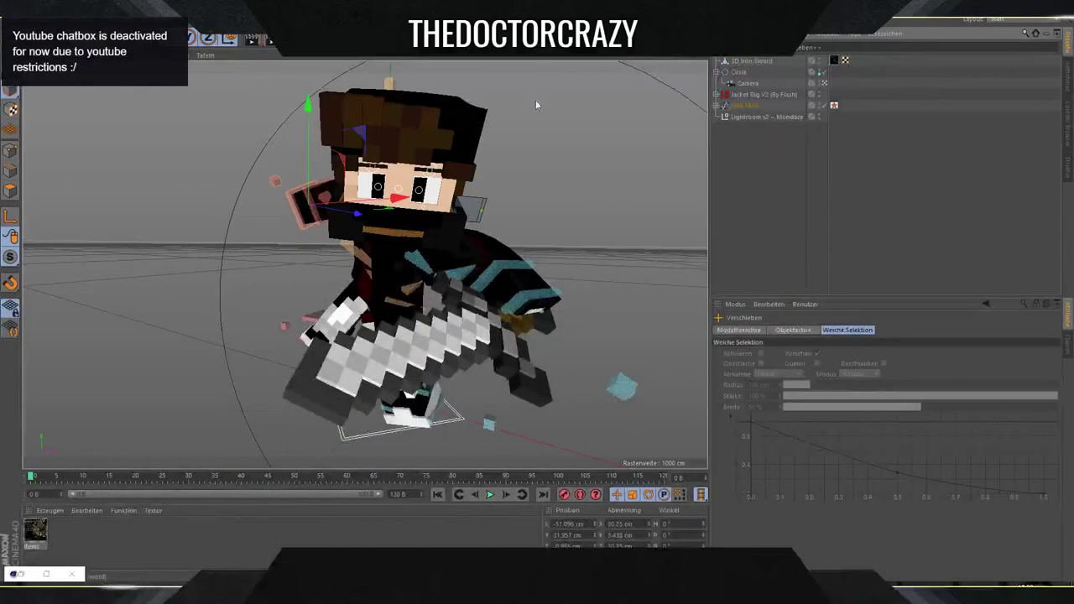
click(1009, 6)
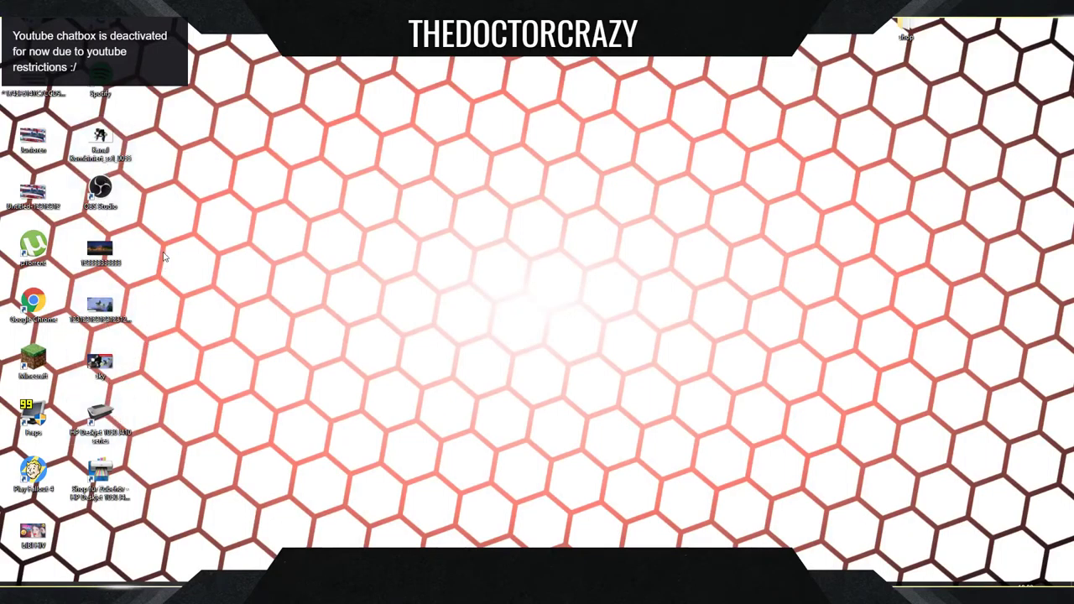
click(126, 595)
scroll(516, 313, down, 5)
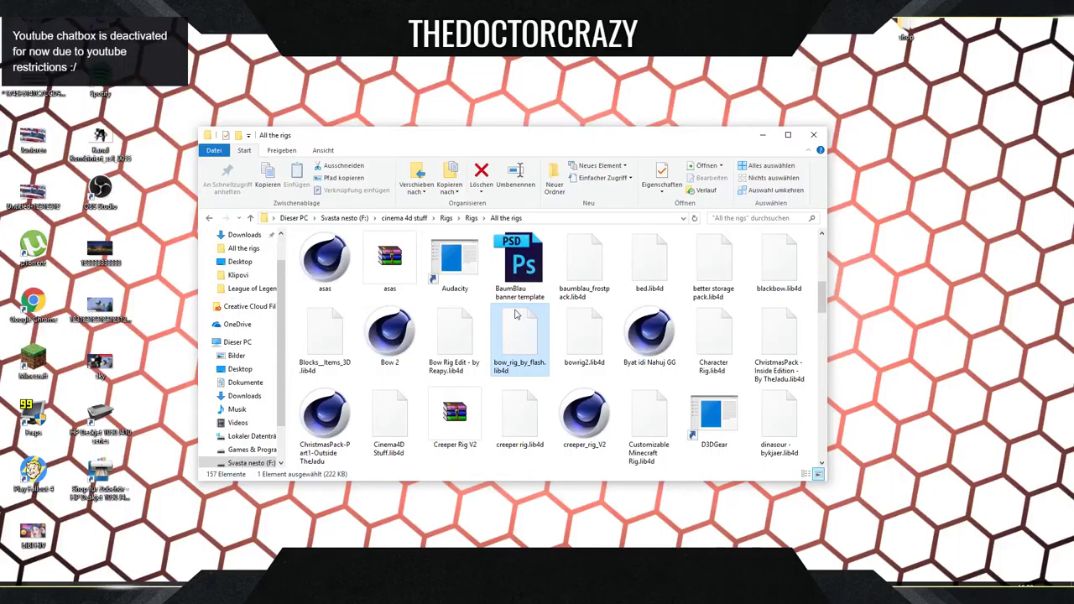
click(399, 219)
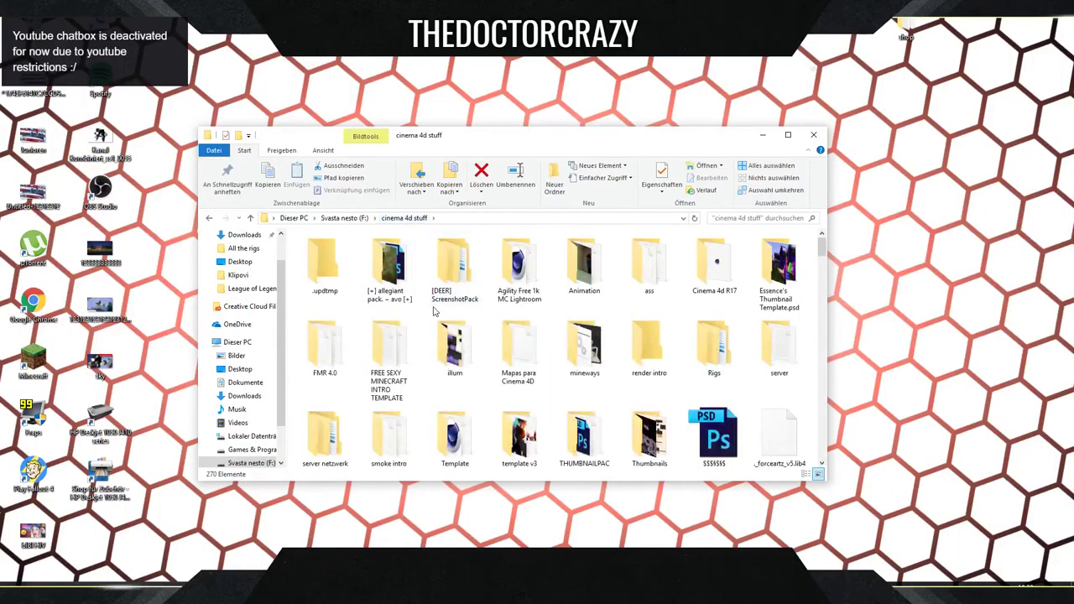
text(ne)
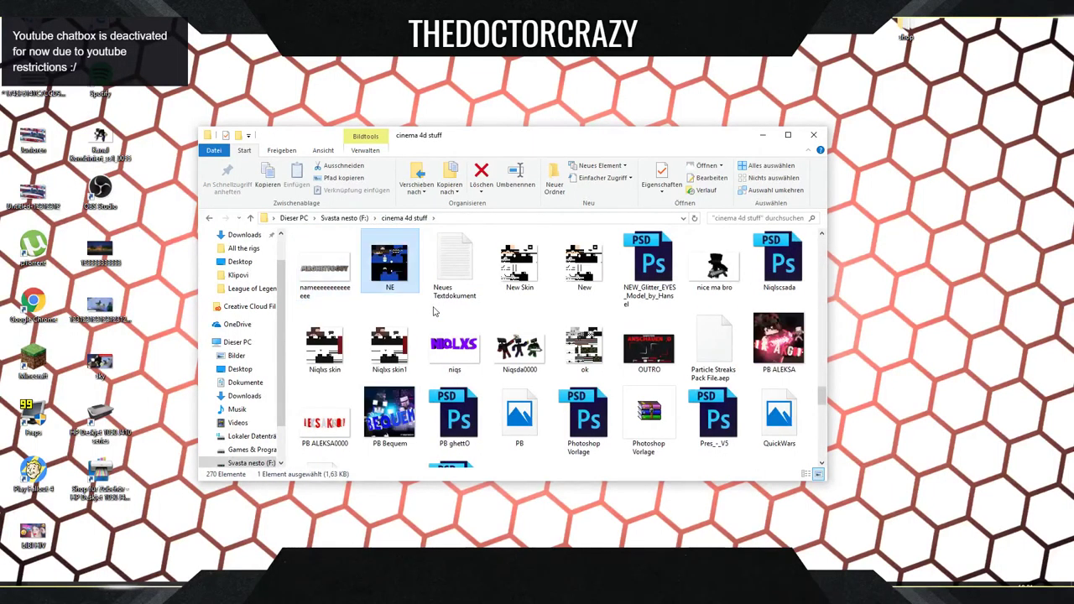
Open the saved render "nice ma bro" for a look and close the image viewer.
click(720, 275)
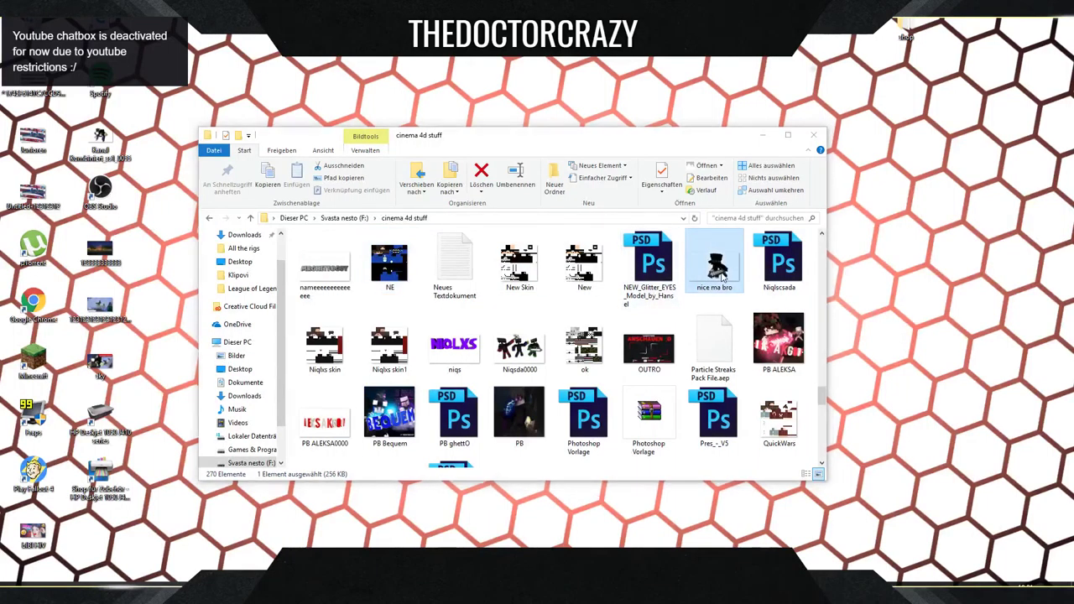
double_click(719, 275)
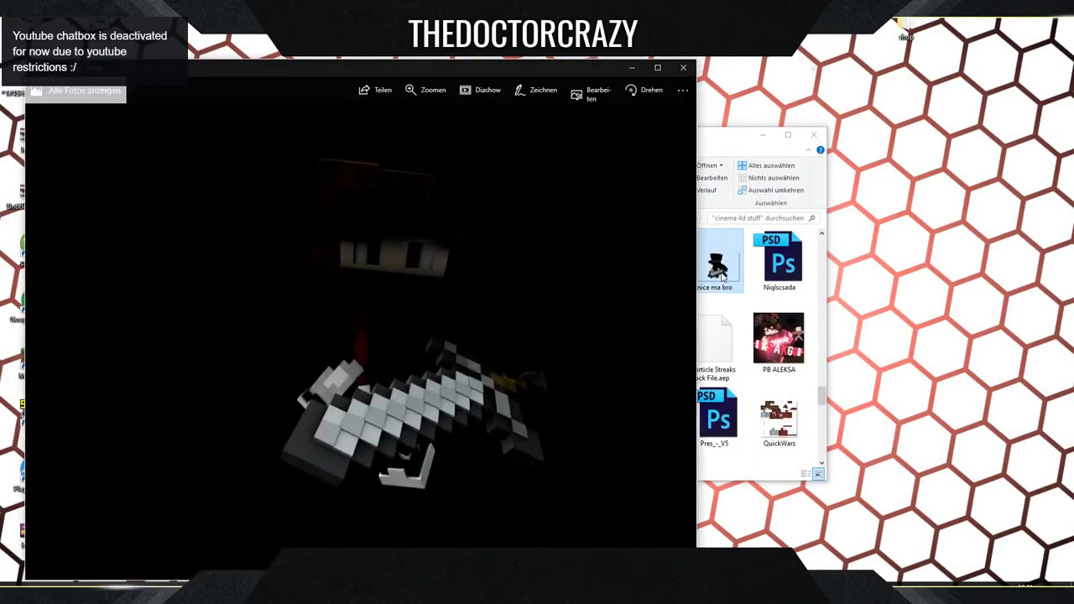
click(683, 67)
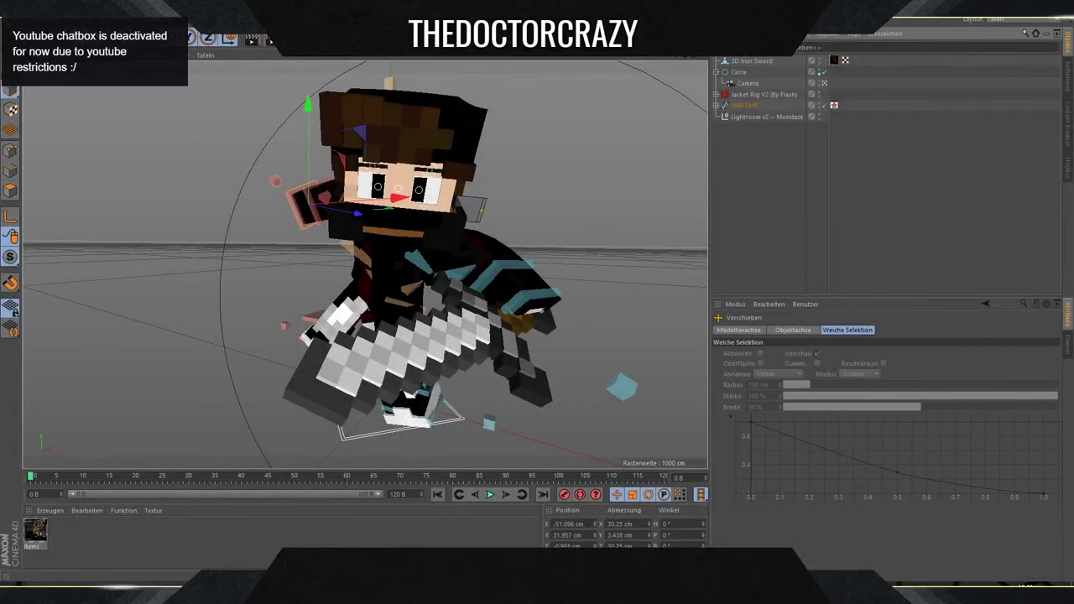
click(11, 20)
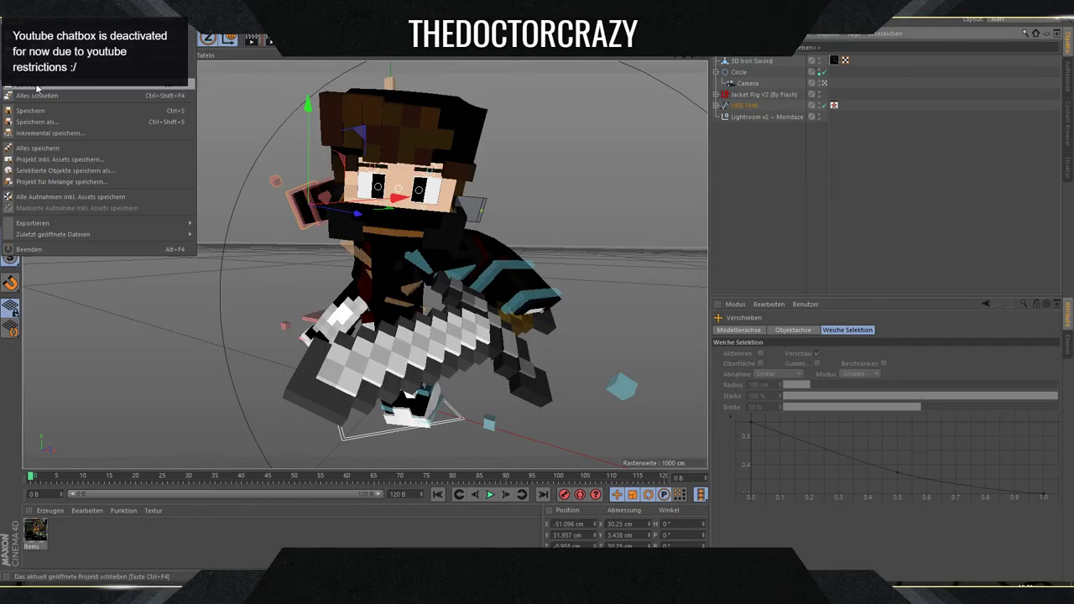
click(38, 121)
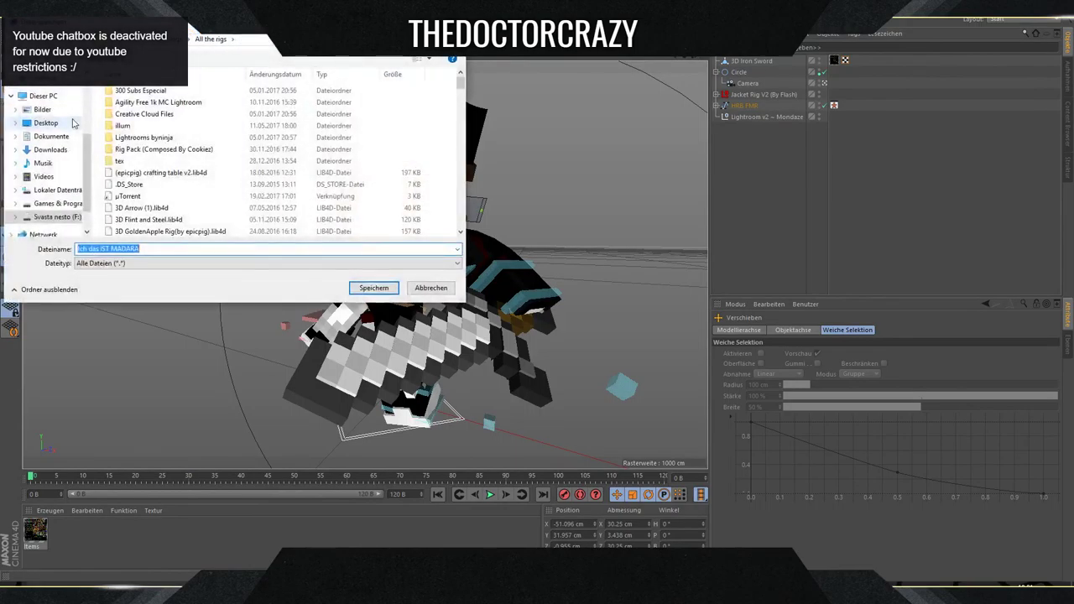
text(7889789)
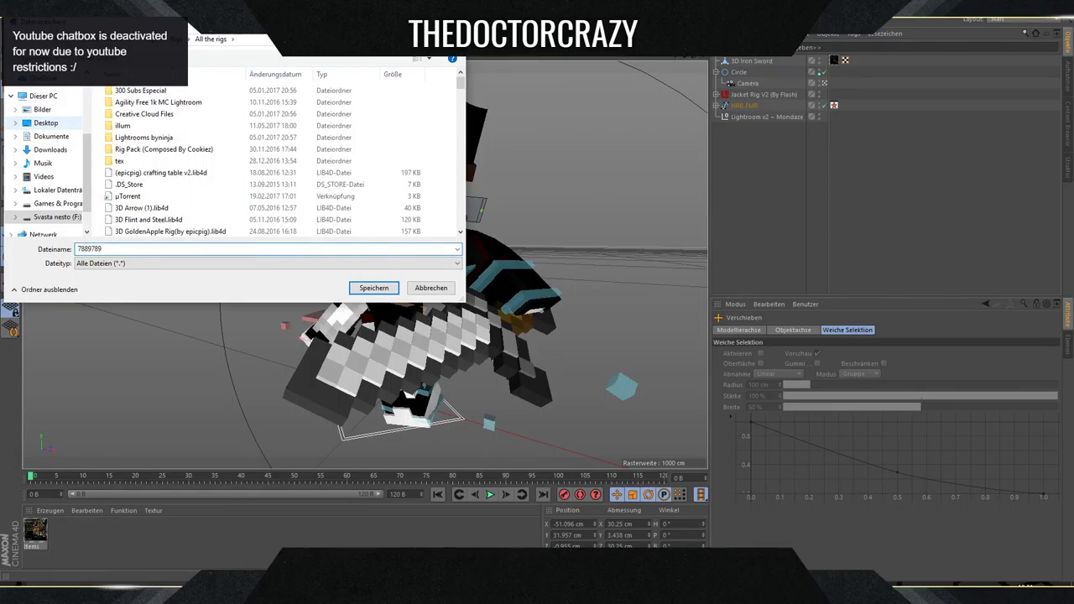
text(78978)
key(Return)
scroll(72, 123, down, 5)
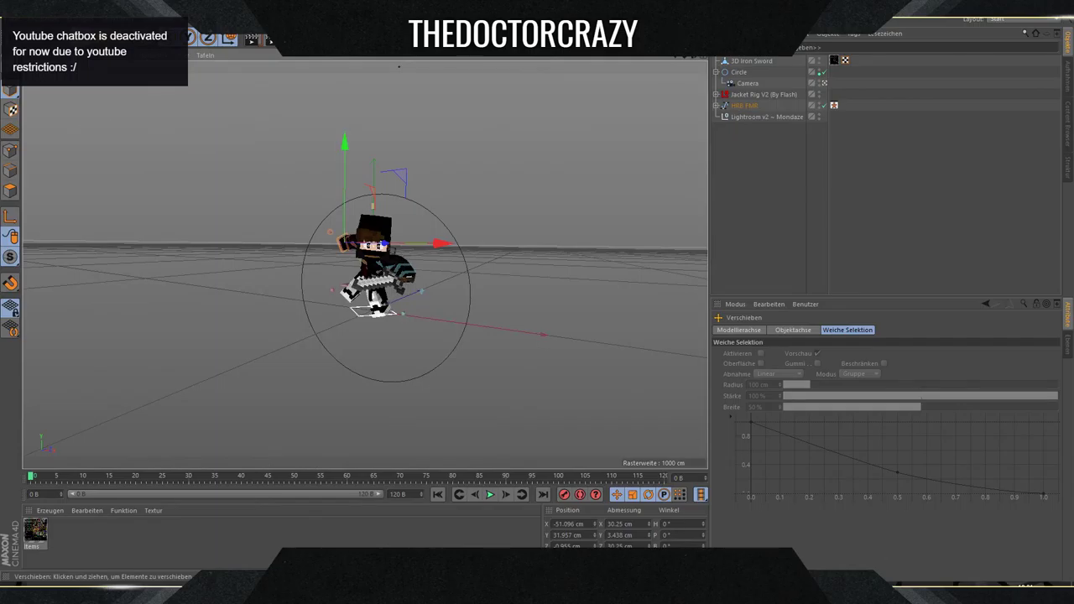
Bring the OBS window with its audio mixer back up.
click(980, 585)
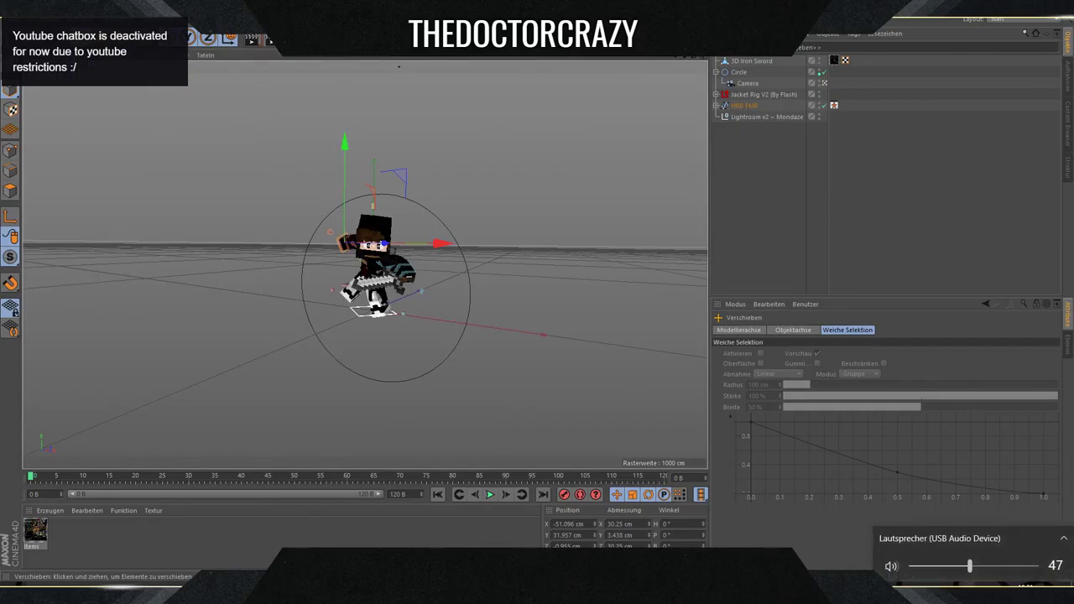
click(981, 587)
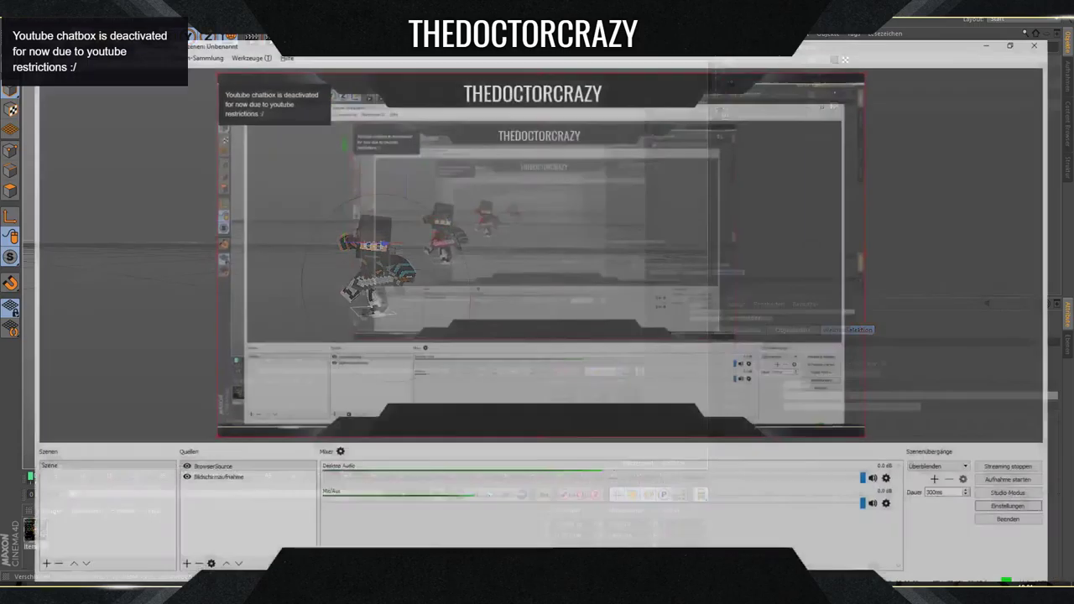